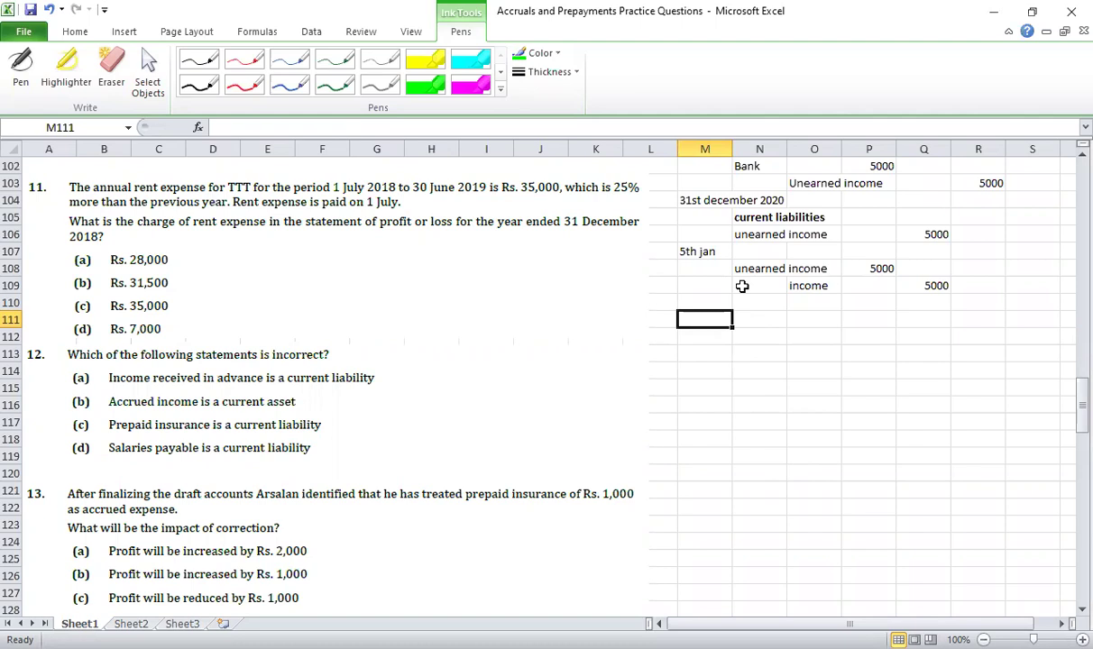
Step: Copy the three-line contact note from M89:S91 and paste it starting at M110, below the income entries
{"action": "scroll", "coordinate": [741, 286], "scroll_direction": "up", "scroll_amount": 6}
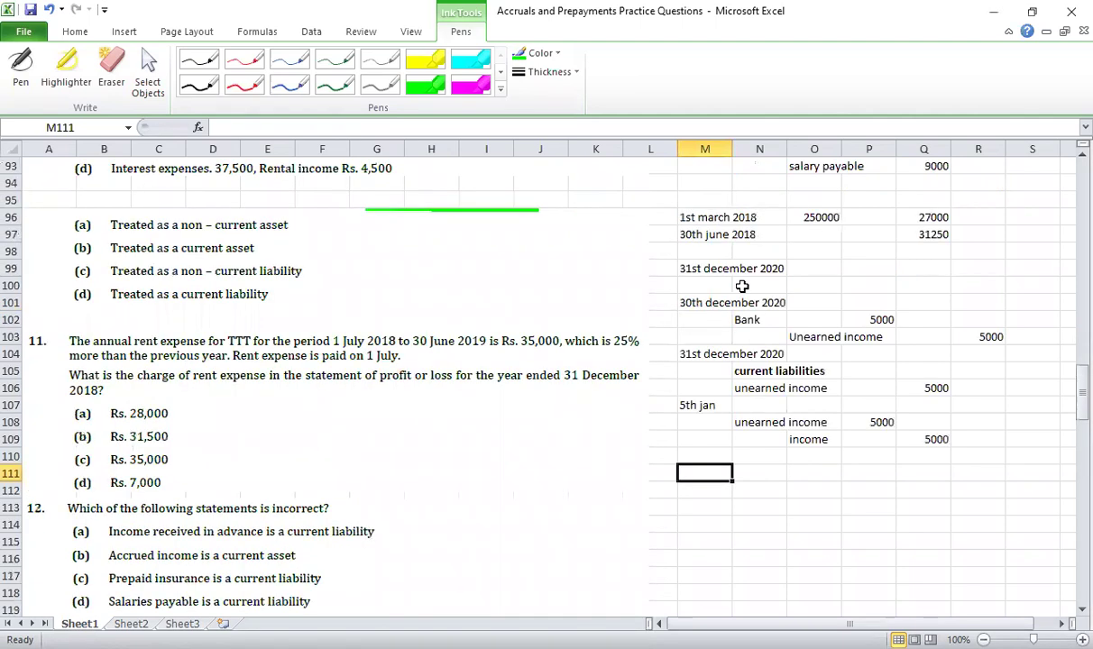
{"action": "left_click_drag", "start_coordinate": [683, 254], "coordinate": [1016, 283]}
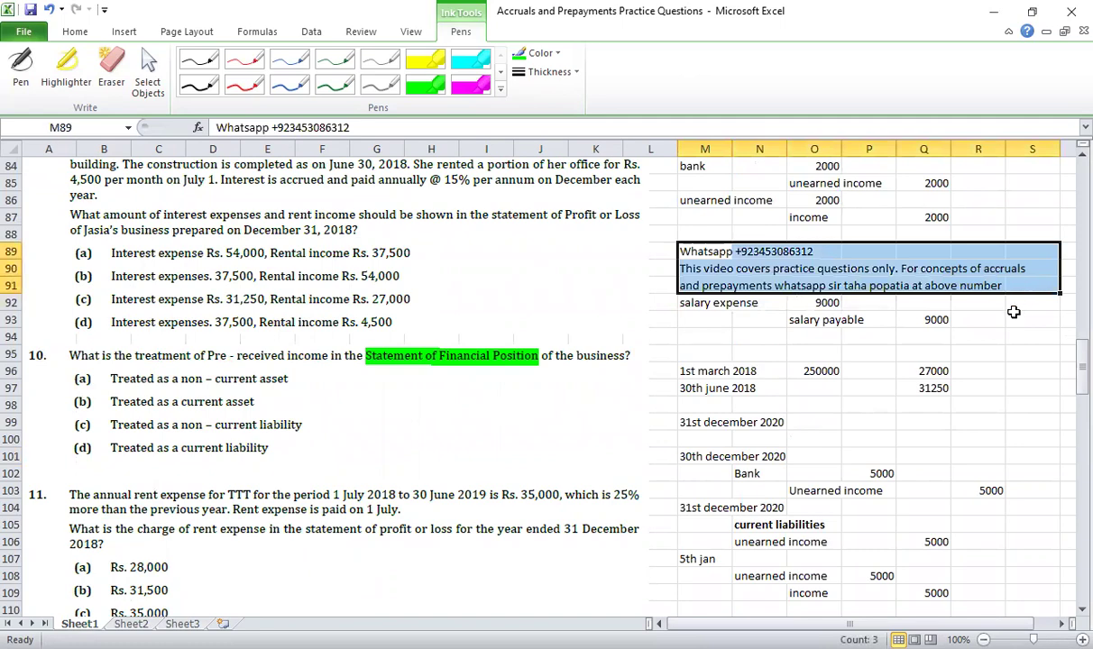
{"action": "key", "text": "ctrl+c"}
{"action": "scroll", "coordinate": [754, 421], "scroll_direction": "down", "scroll_amount": 8}
{"action": "scroll", "coordinate": [754, 421], "scroll_direction": "up", "scroll_amount": 2}
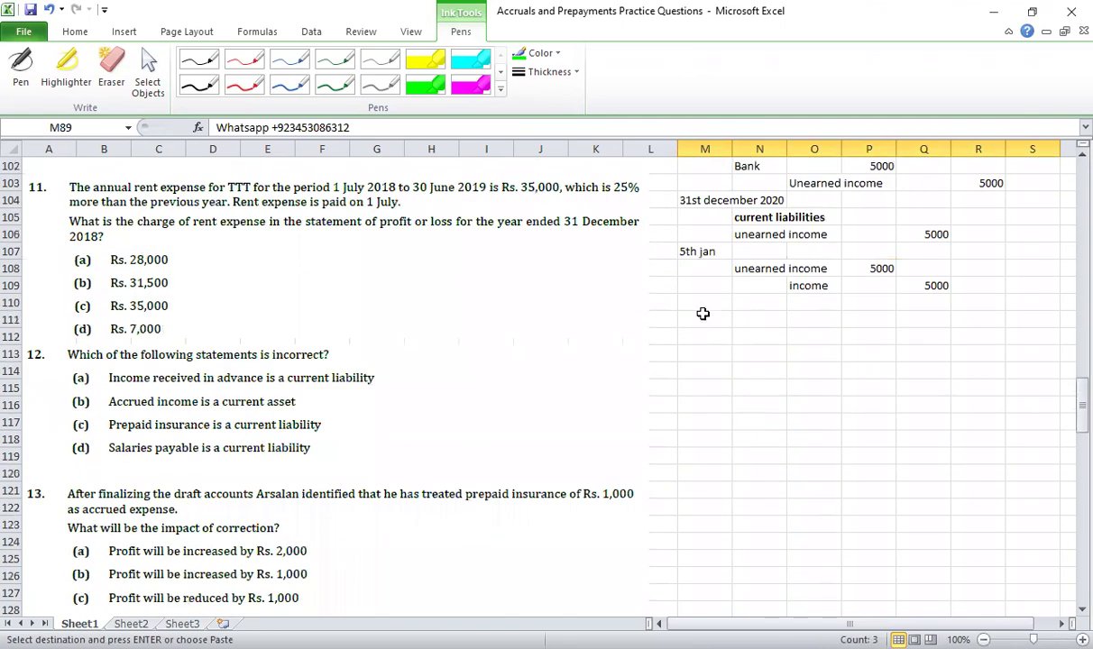
{"action": "left_click", "coordinate": [703, 307]}
{"action": "key", "text": "ctrl+v"}
{"action": "left_click", "coordinate": [712, 377]}
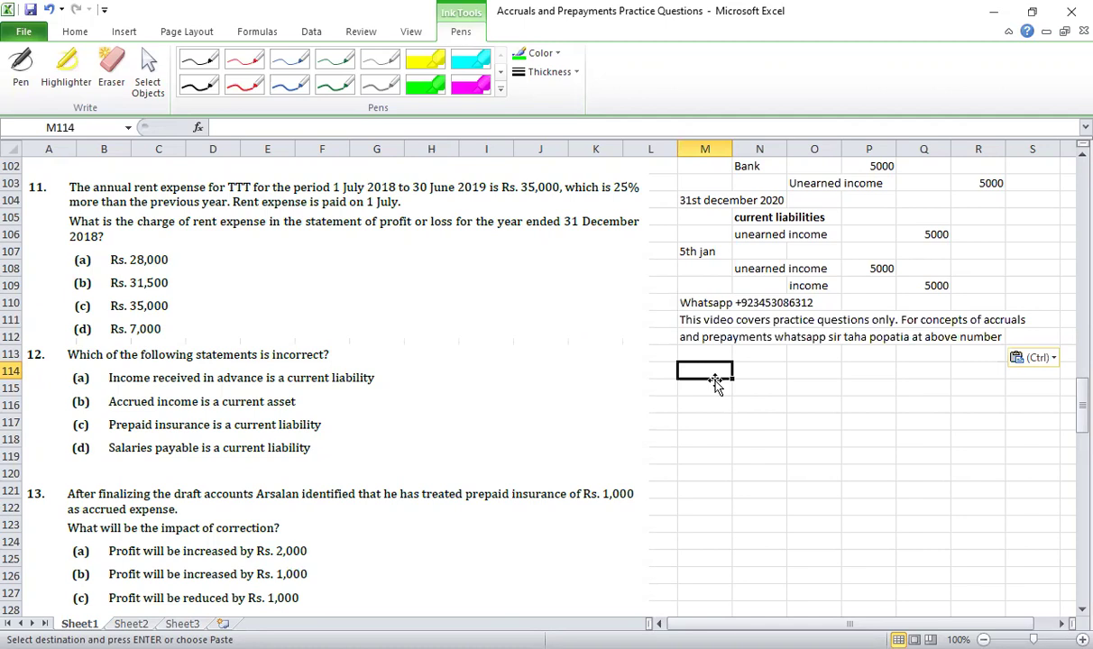
{"action": "left_click", "coordinate": [719, 387]}
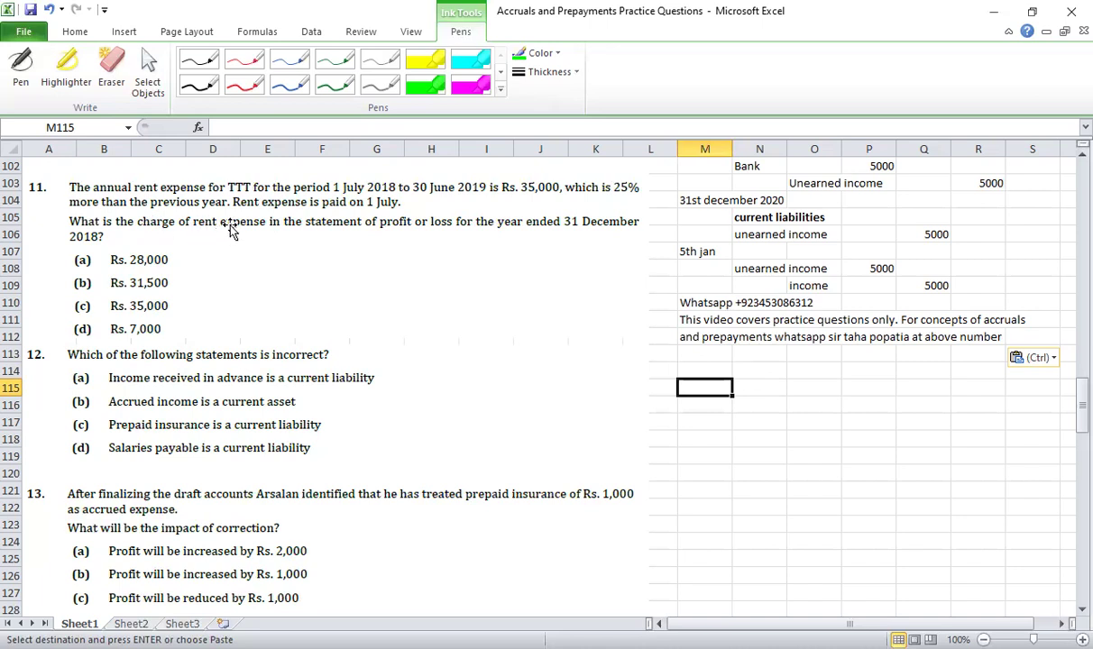
Step: Enter the current rent period "1 - july - 18 to 30-june 19" in cell M114
{"action": "left_click", "coordinate": [708, 371]}
{"action": "type", "text": "1 - "}
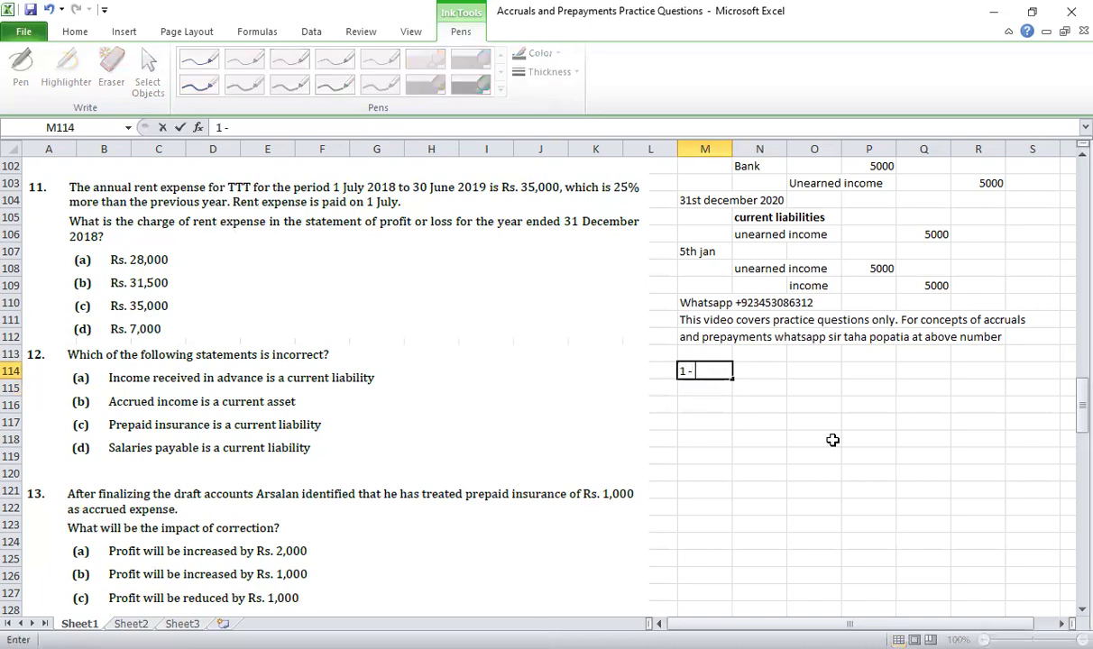
{"action": "type", "text": "july - 18 to 30"}
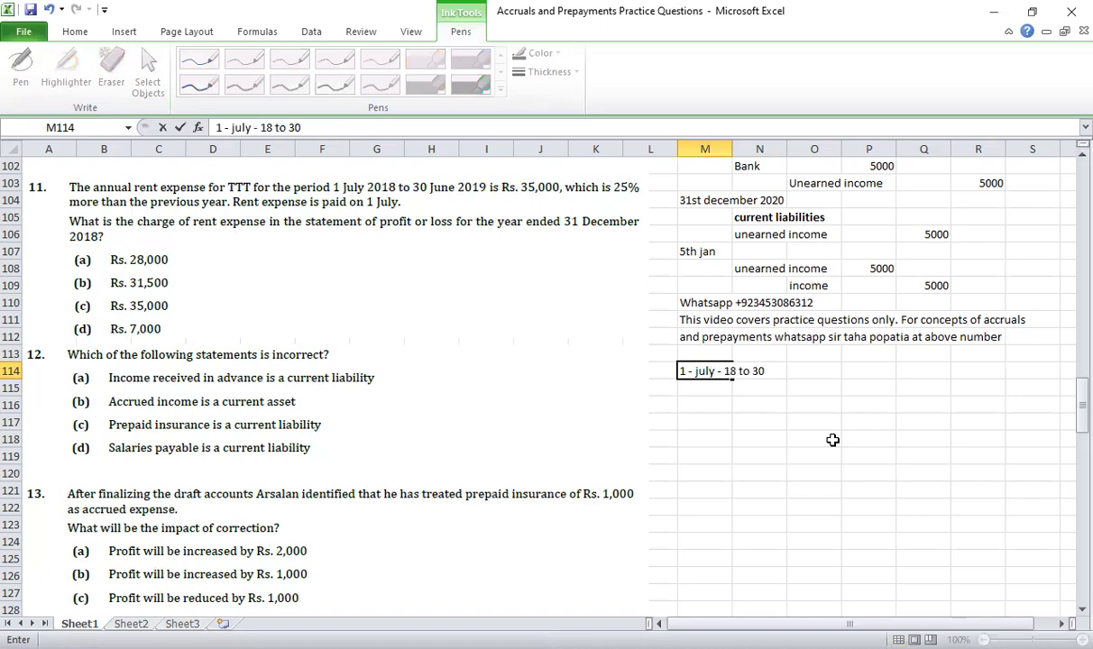
{"action": "type", "text": "-june-20"}
{"action": "key", "text": "BackSpace"}
{"action": "key", "text": "BackSpace"}
{"action": "key", "text": "BackSpace"}
{"action": "type", "text": "19"}
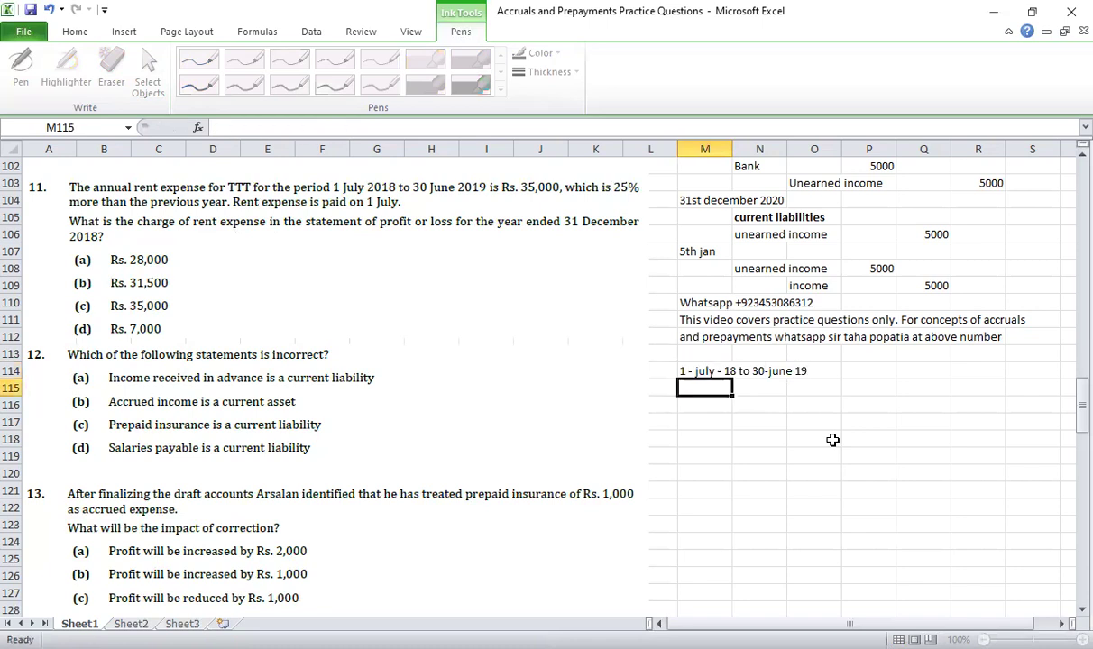
Step: Add spaces around the hyphen of the end date in M114 so it reads "30 - june 19"
{"action": "left_click", "coordinate": [763, 373]}
{"action": "left_click", "coordinate": [760, 372]}
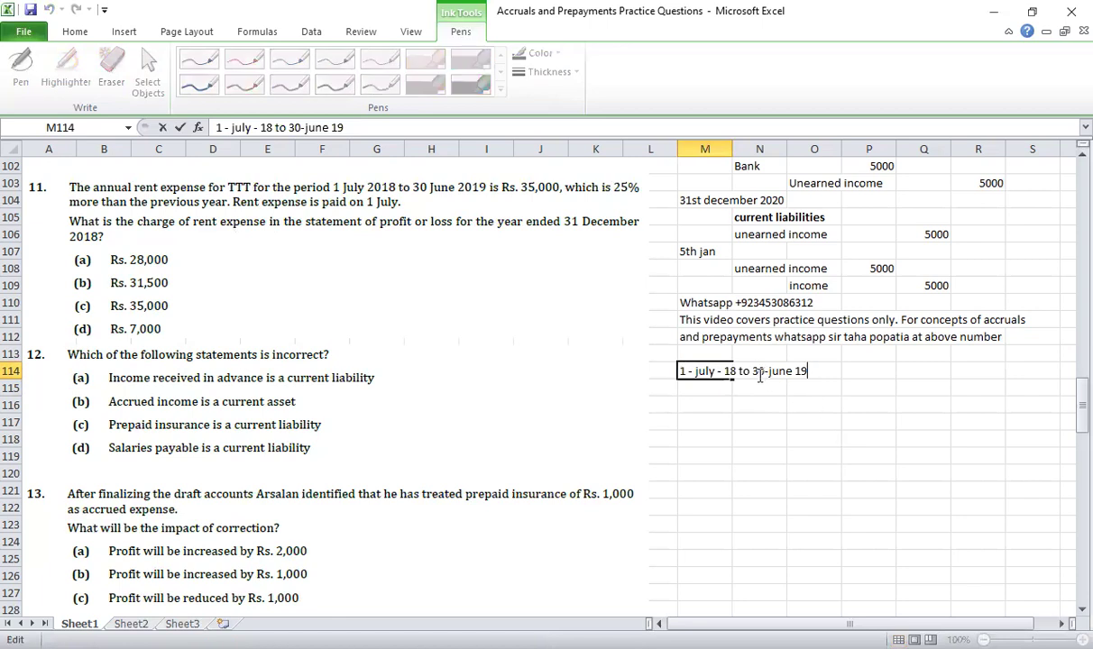
{"action": "left_click", "coordinate": [767, 373]}
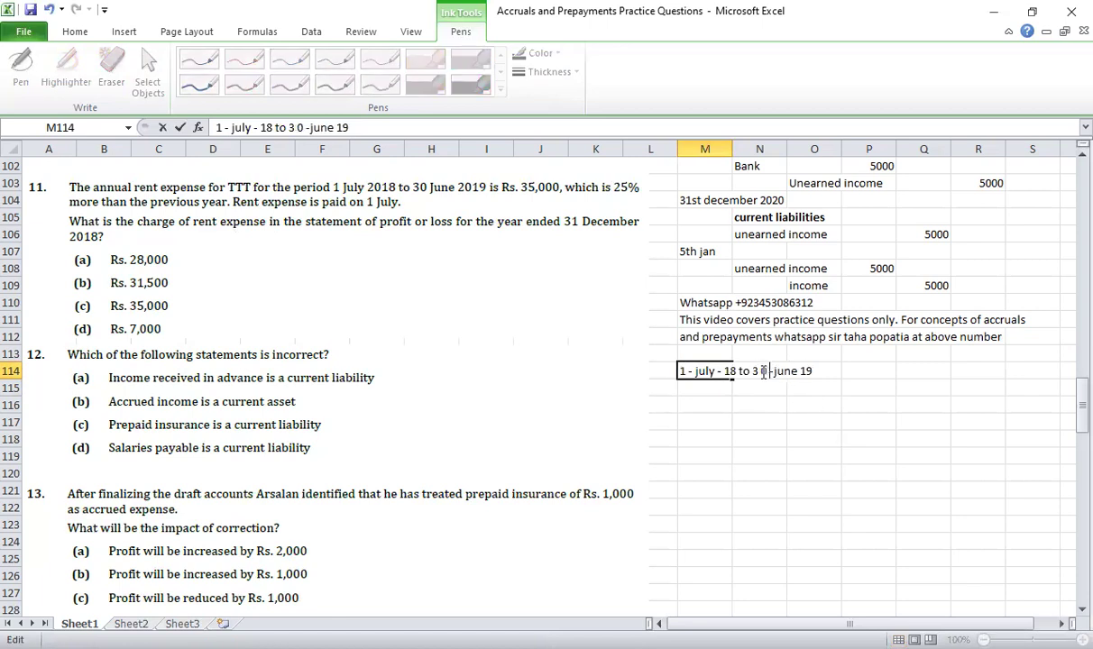
{"action": "left_click", "coordinate": [775, 373]}
{"action": "key", "text": "BackSpace"}
{"action": "left_click", "coordinate": [766, 421]}
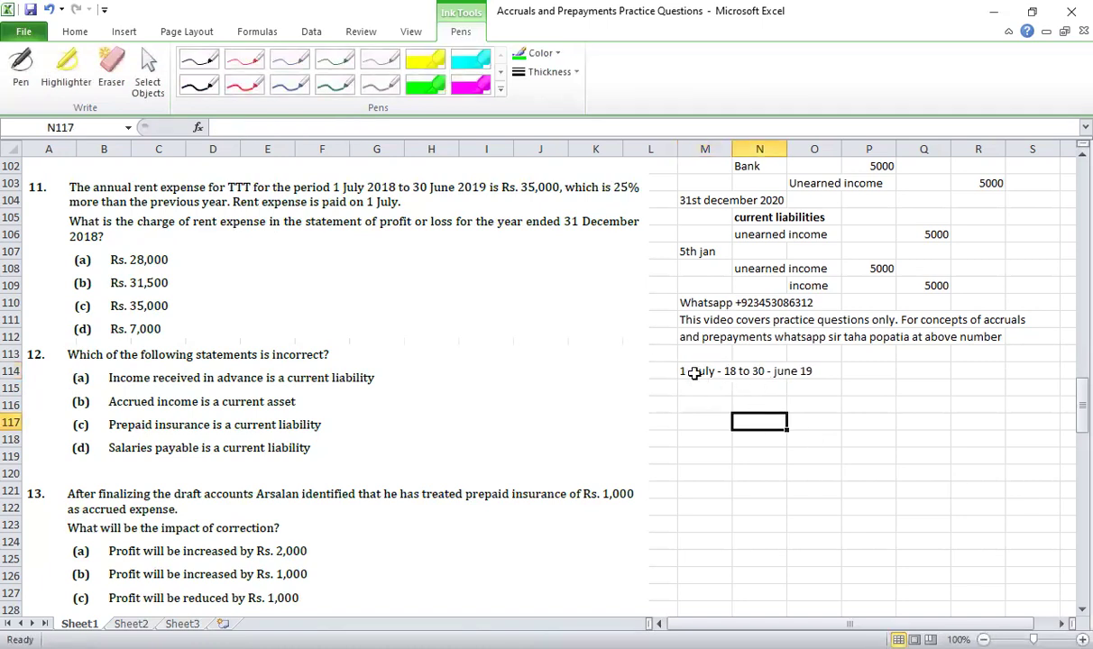
Step: Enter the annual rent of 35000 in Q114, beside the 2018 to 2019 period
{"action": "left_click", "coordinate": [921, 370]}
{"action": "type", "text": "35000"}
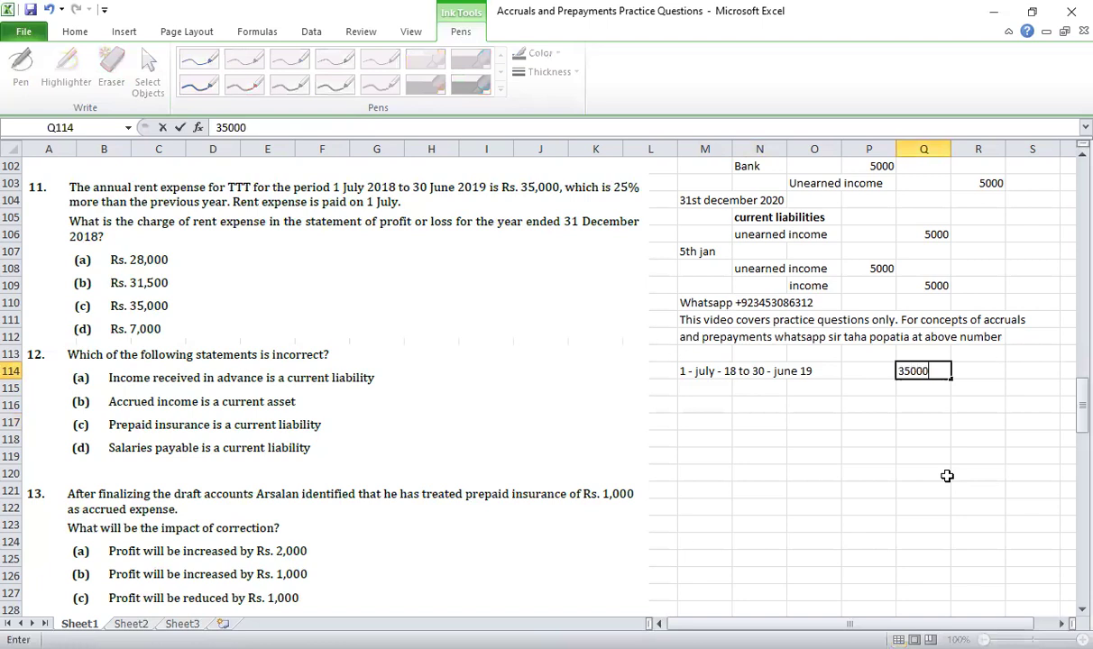
{"action": "key", "text": "Return"}
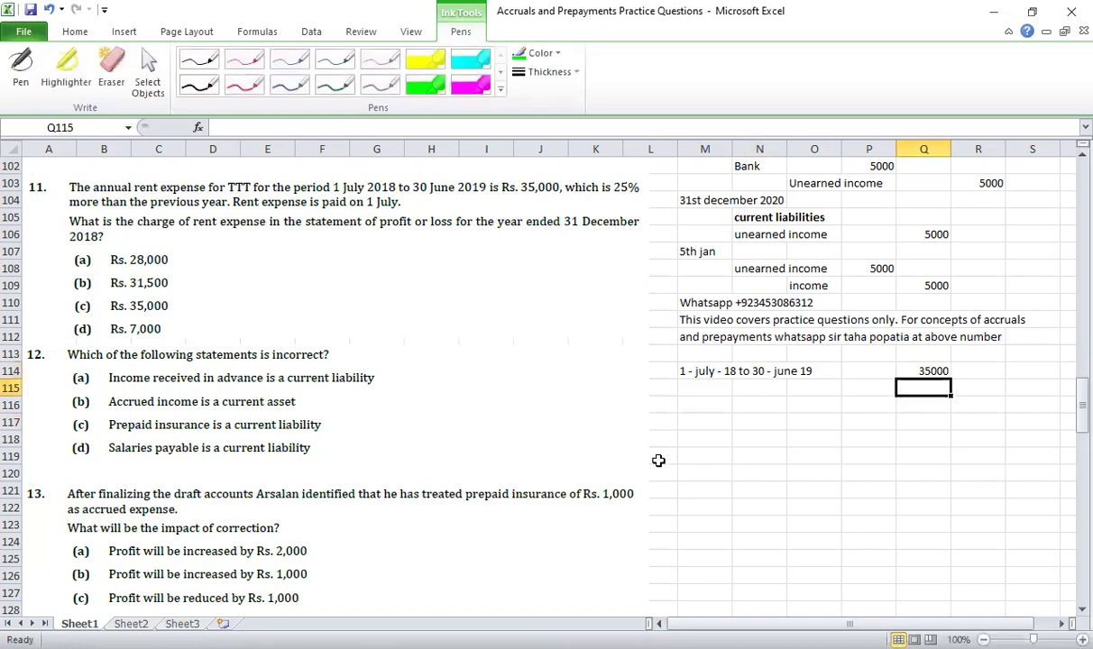
Step: Enter the previous rent period "1-july-17 to 30-june-18" in cell M115
{"action": "left_click", "coordinate": [706, 387]}
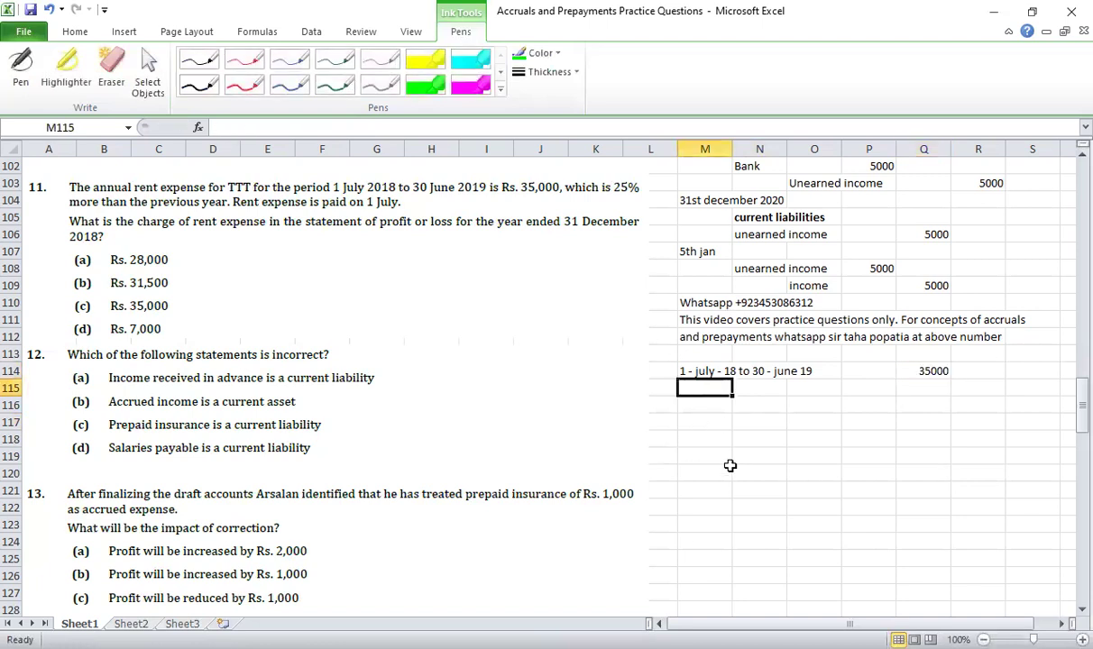
{"action": "type", "text": "1"}
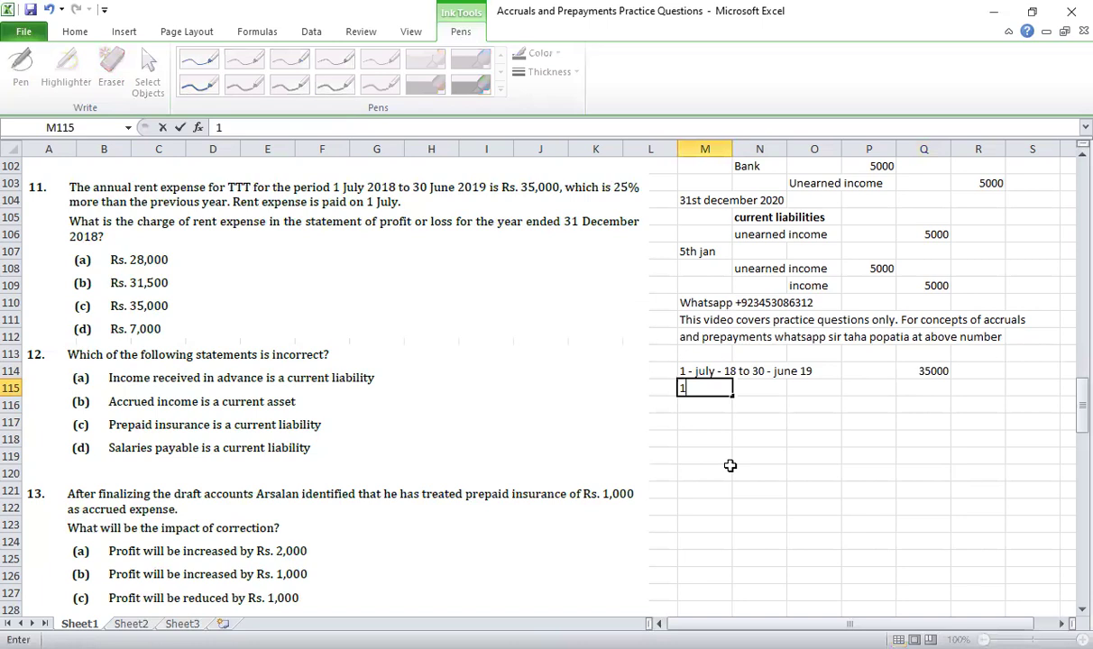
{"action": "type", "text": "-july-17 t"}
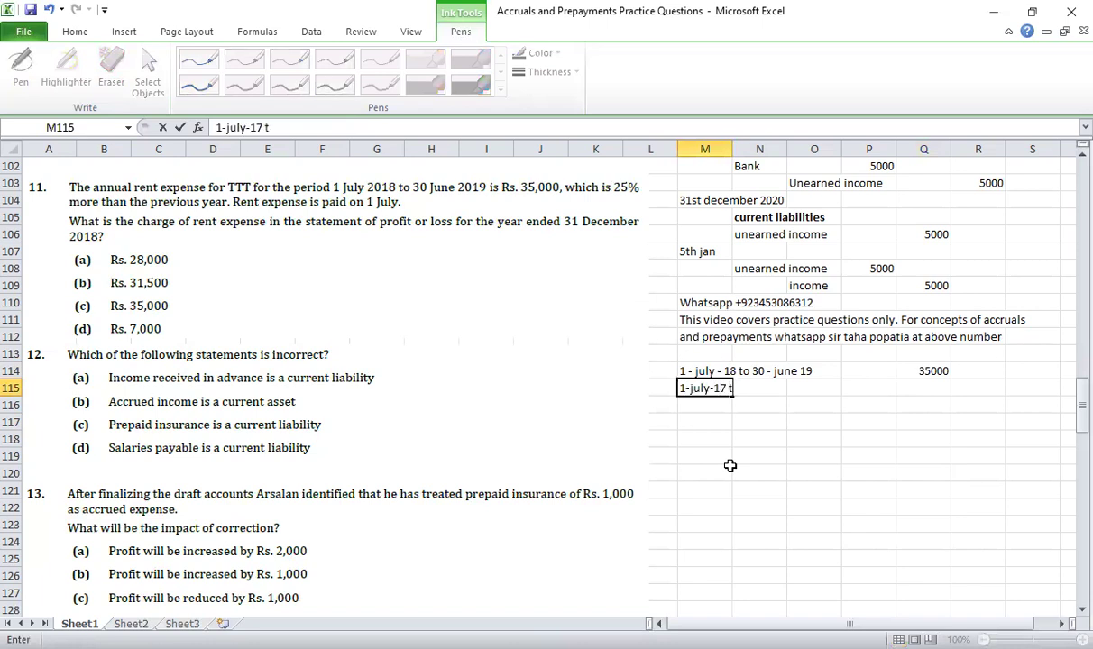
{"action": "type", "text": "o 30-june-2"}
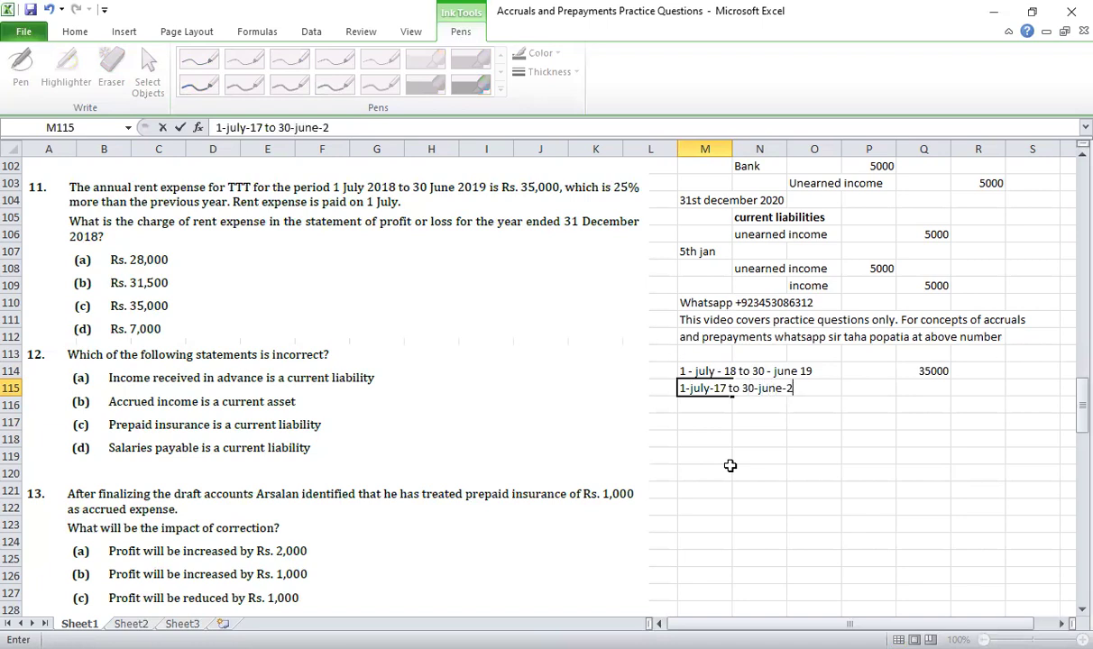
{"action": "key", "text": "BackSpace"}
{"action": "type", "text": "18"}
{"action": "key", "text": "Return"}
{"action": "key", "text": "Up"}
Step: Tidy the spacing and hyphens of the period in M114 so it reads "1-july-18 to 30-june-19"
{"action": "double_click", "coordinate": [691, 371]}
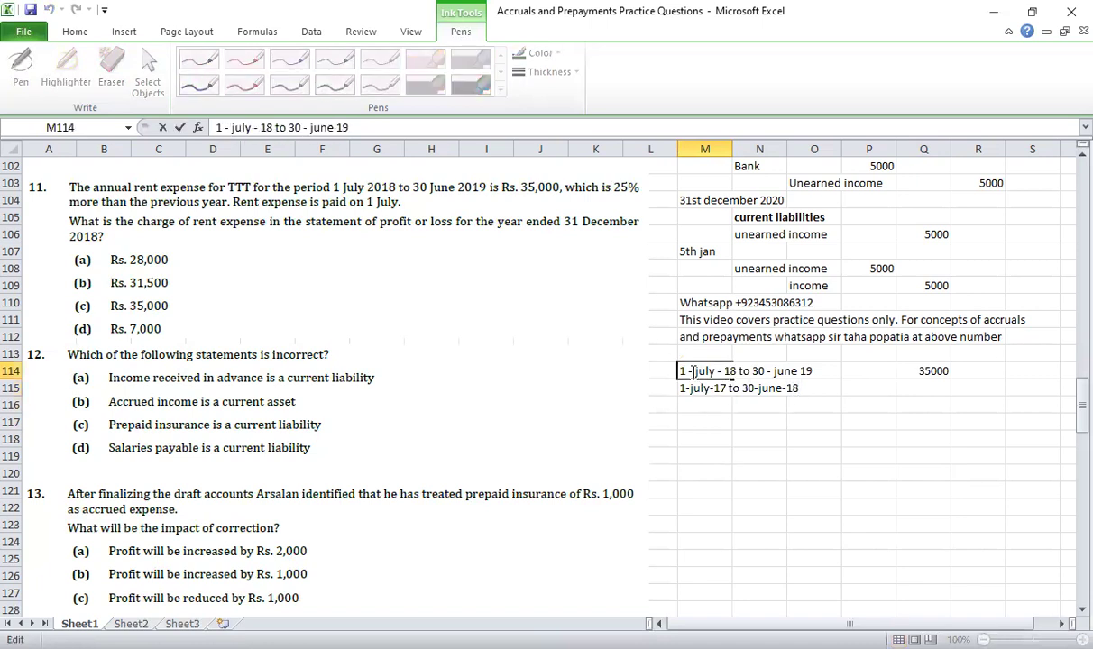
{"action": "key", "text": "BackSpace"}
{"action": "key", "text": "BackSpace"}
{"action": "key", "text": "BackSpace"}
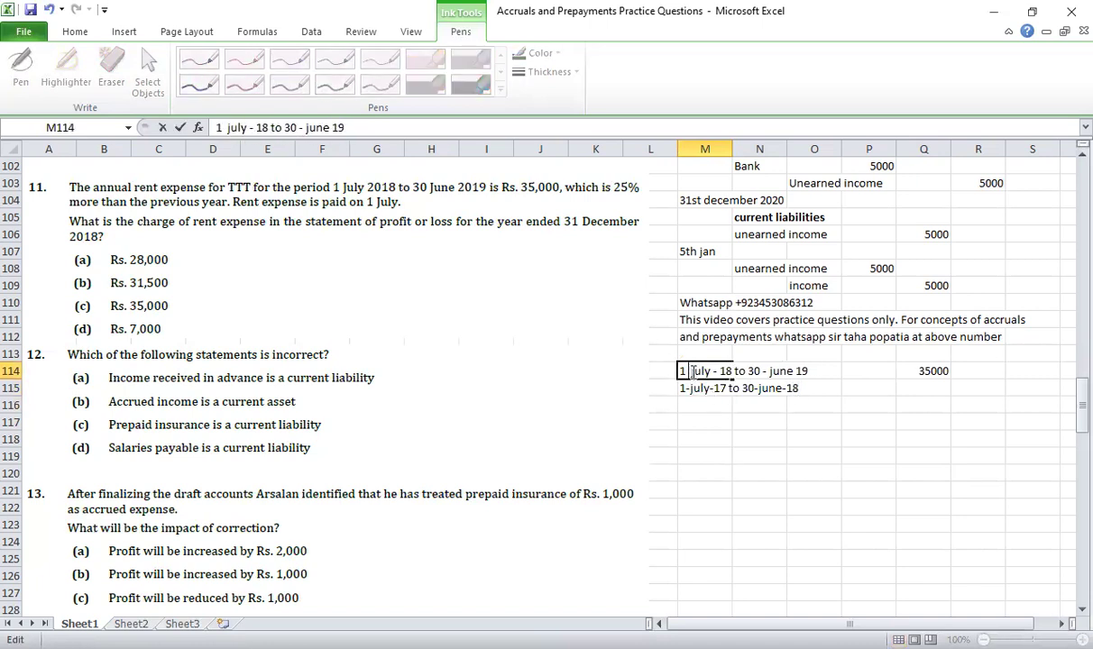
{"action": "type", "text": "-"}
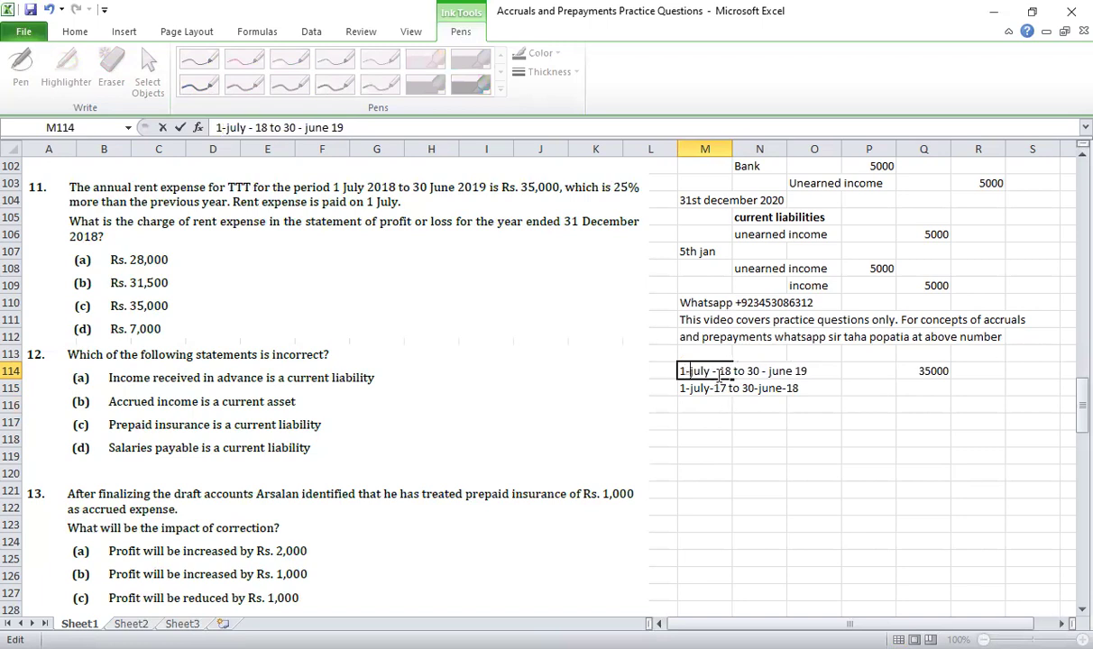
{"action": "left_click", "coordinate": [717, 371]}
{"action": "key", "text": "BackSpace"}
{"action": "key", "text": "BackSpace"}
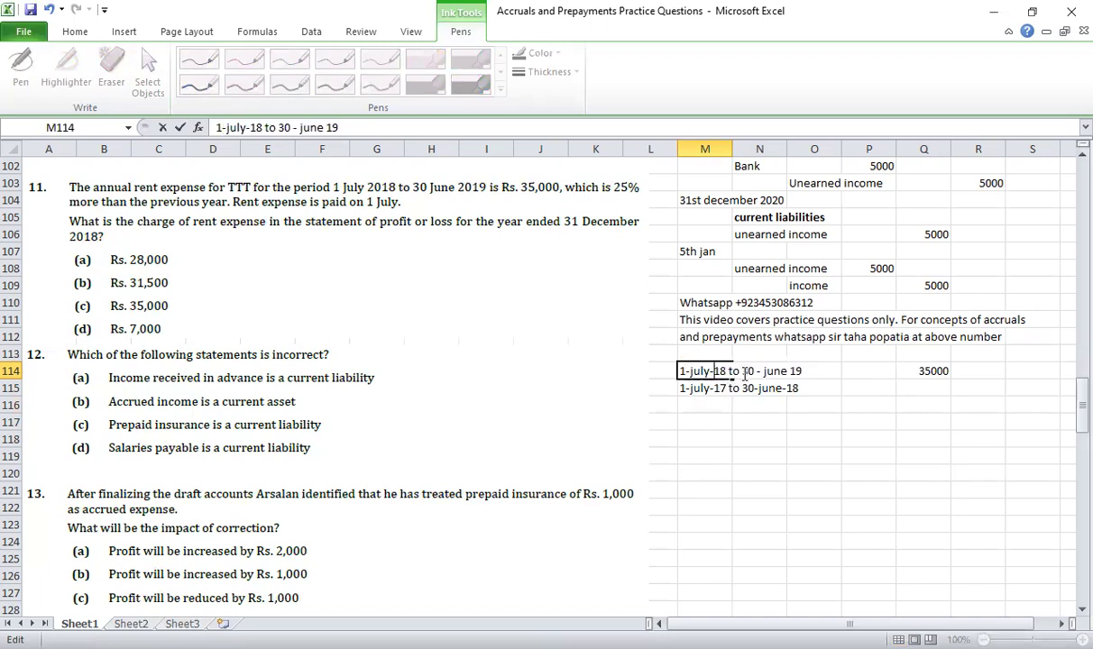
{"action": "left_click", "coordinate": [763, 372]}
{"action": "key", "text": "BackSpace"}
{"action": "left_click", "coordinate": [757, 371]}
{"action": "key", "text": "BackSpace"}
{"action": "left_click", "coordinate": [789, 371]}
{"action": "key", "text": "BackSpace"}
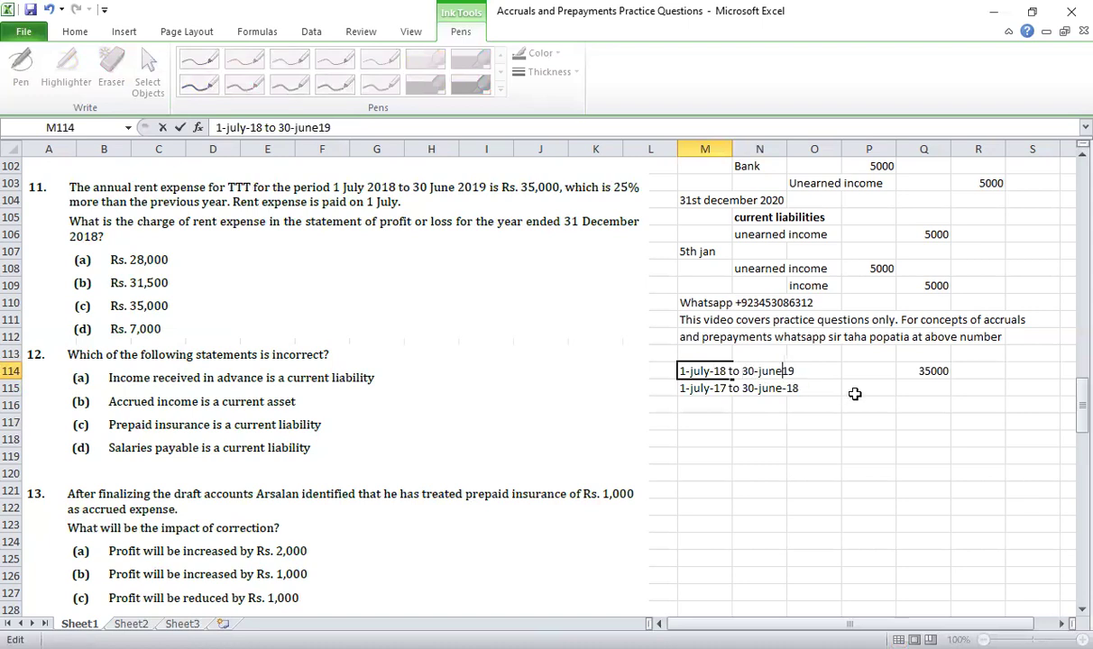
{"action": "type", "text": "-"}
{"action": "key", "text": "Return"}
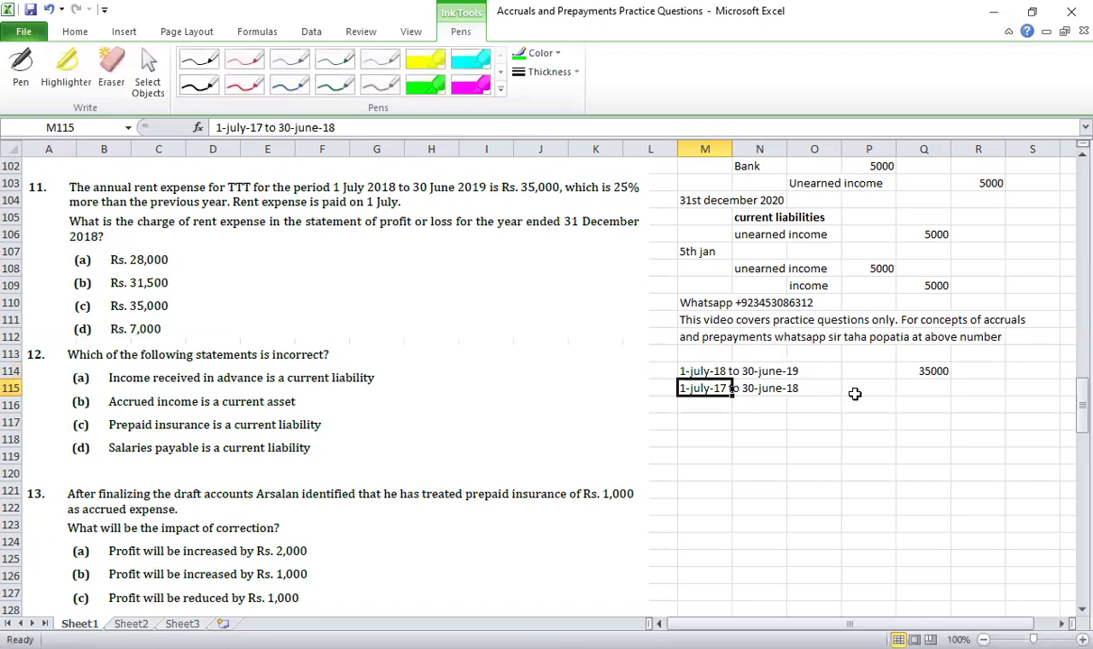
{"action": "left_click", "coordinate": [907, 388]}
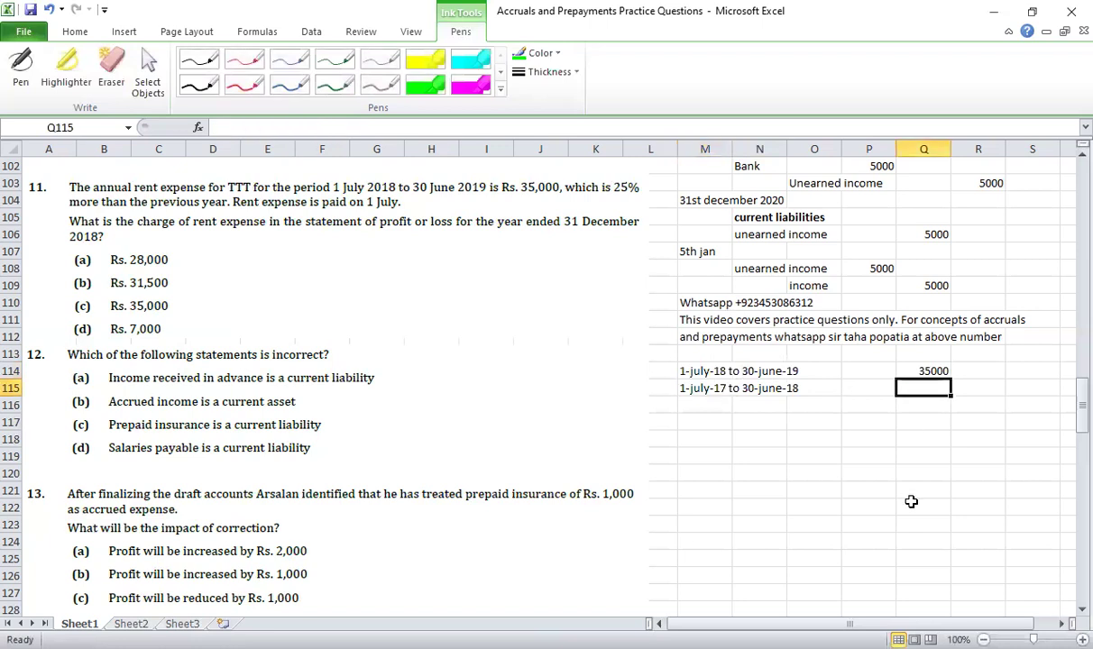
{"action": "type", "text": "="}
{"action": "key", "text": "Up"}
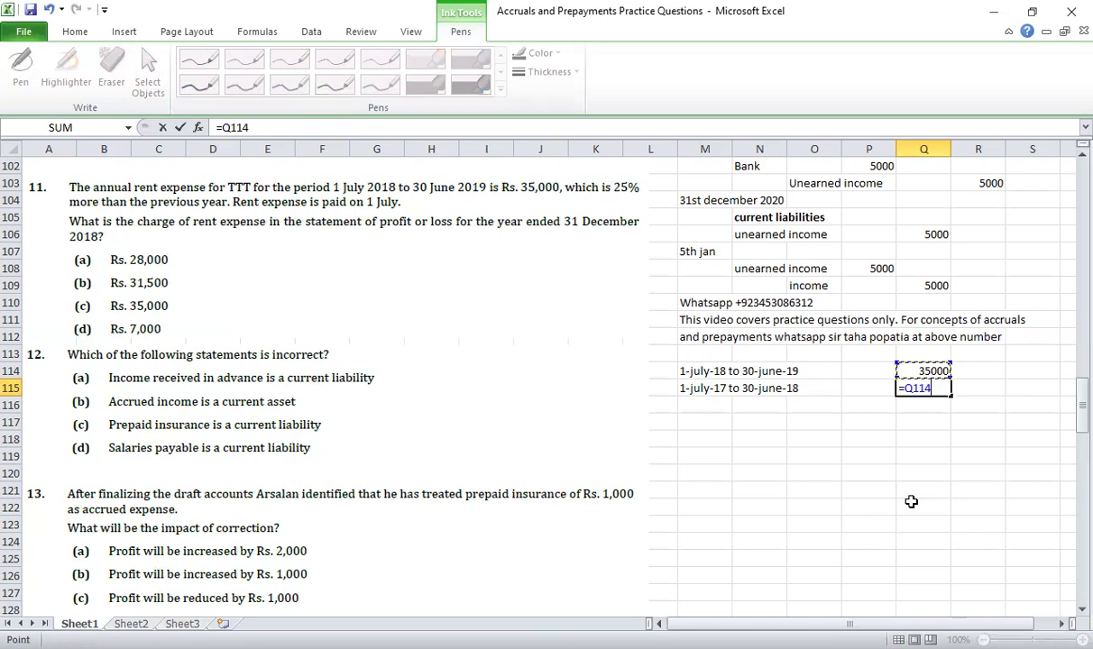
{"action": "key", "text": "Escape"}
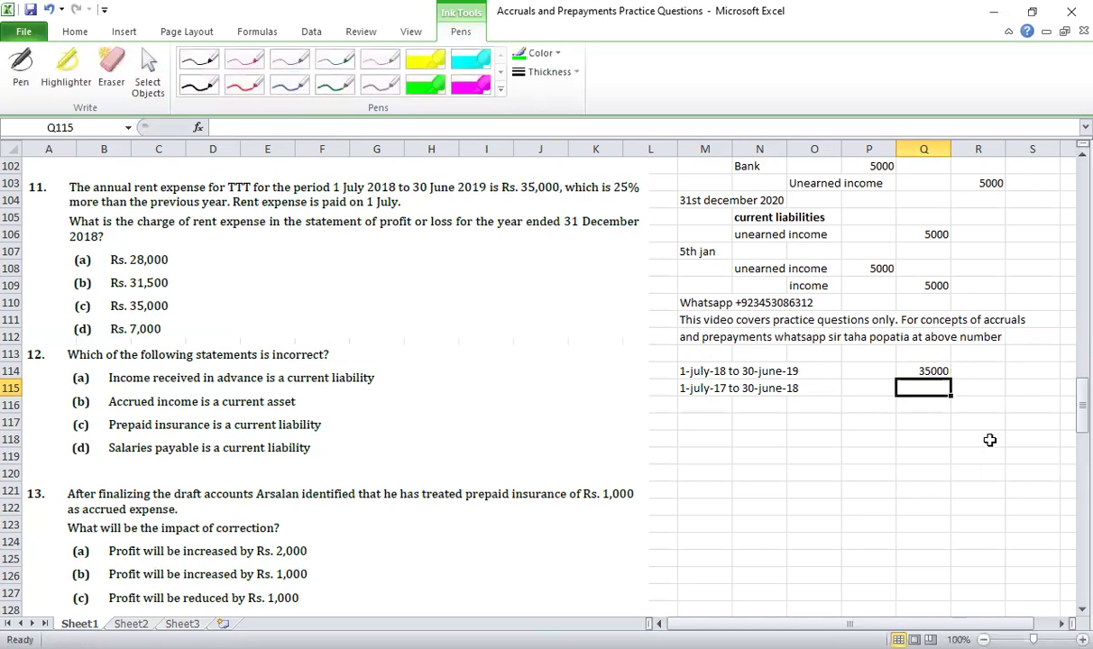
Step: Enter the relative rent percentages beside the amounts: 100 in R115 and 125 in R114
{"action": "key", "text": "Right"}
{"action": "type", "text": "100"}
{"action": "key", "text": "Up"}
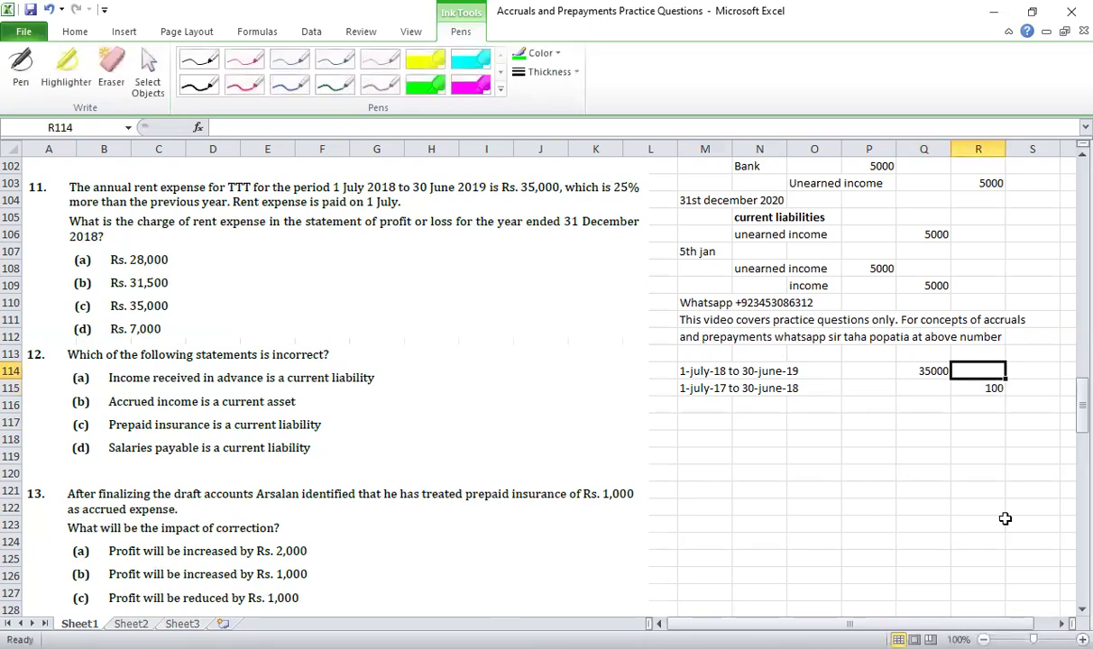
{"action": "type", "text": "125"}
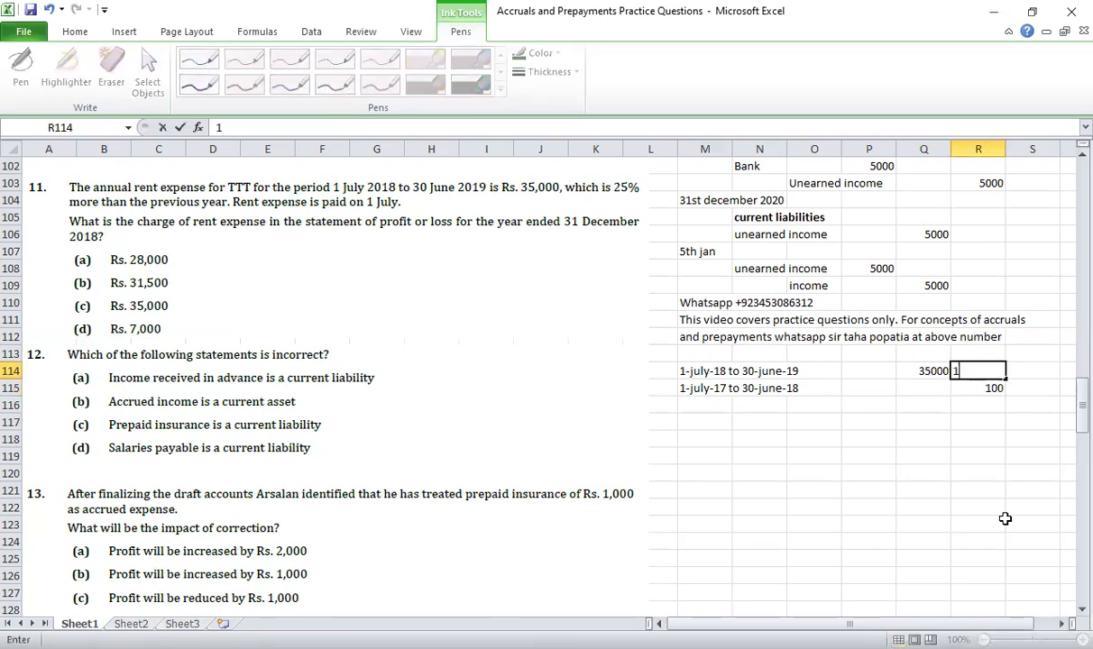
{"action": "key", "text": "Return"}
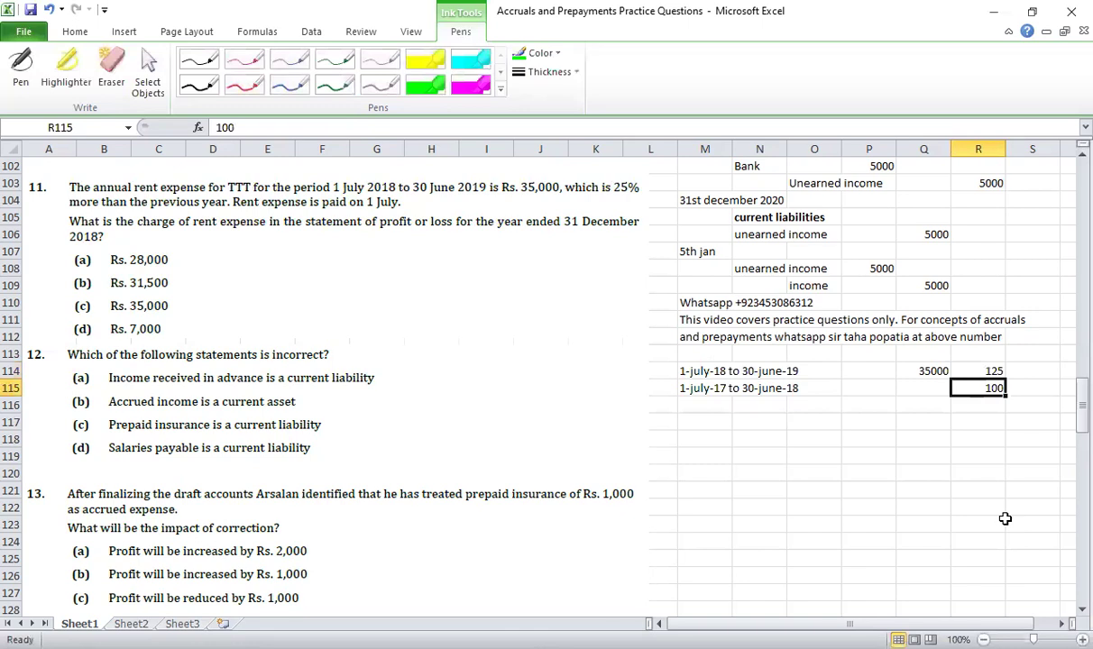
{"action": "left_click", "coordinate": [978, 373]}
{"action": "left_click", "coordinate": [977, 386]}
{"action": "left_click", "coordinate": [976, 371]}
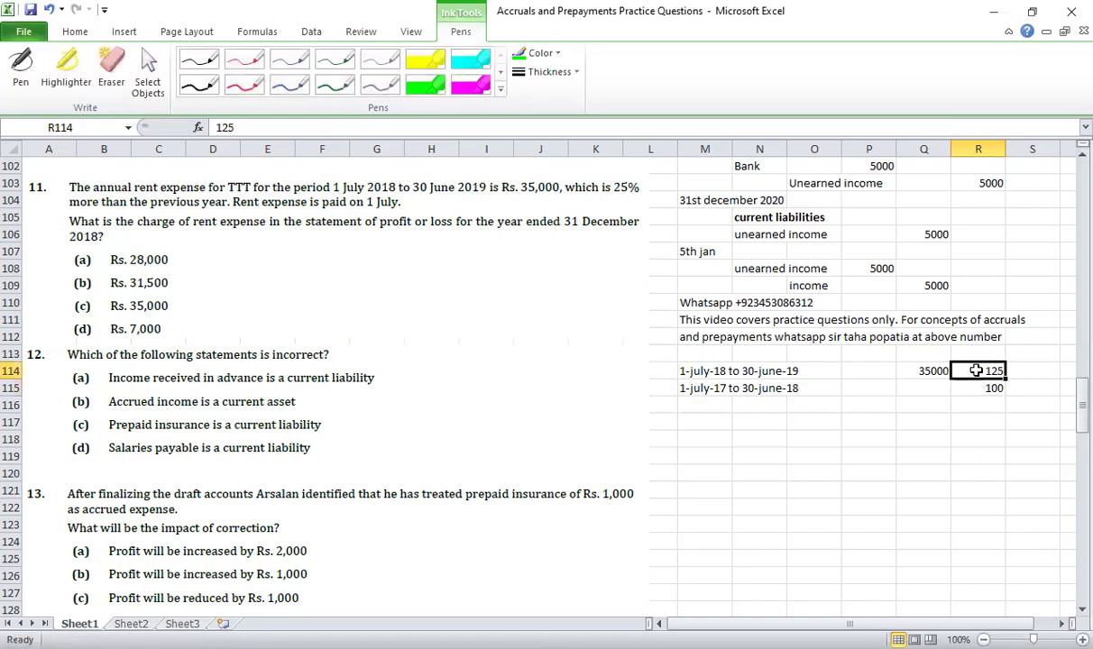
{"action": "left_click", "coordinate": [929, 370]}
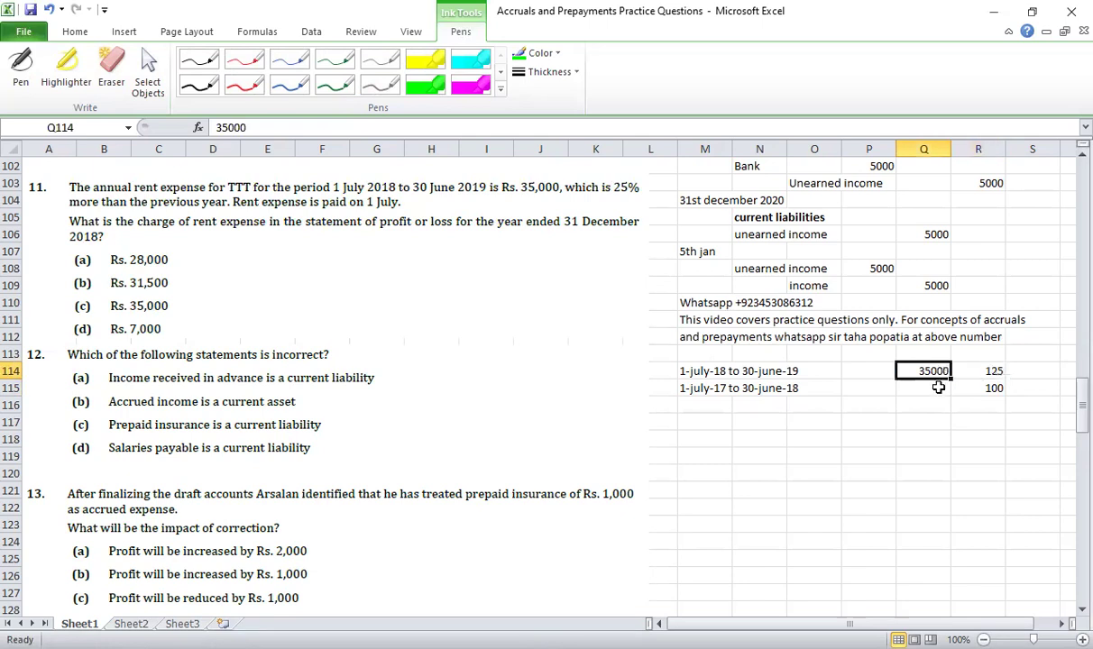
{"action": "left_click", "coordinate": [938, 386]}
{"action": "left_click", "coordinate": [924, 371]}
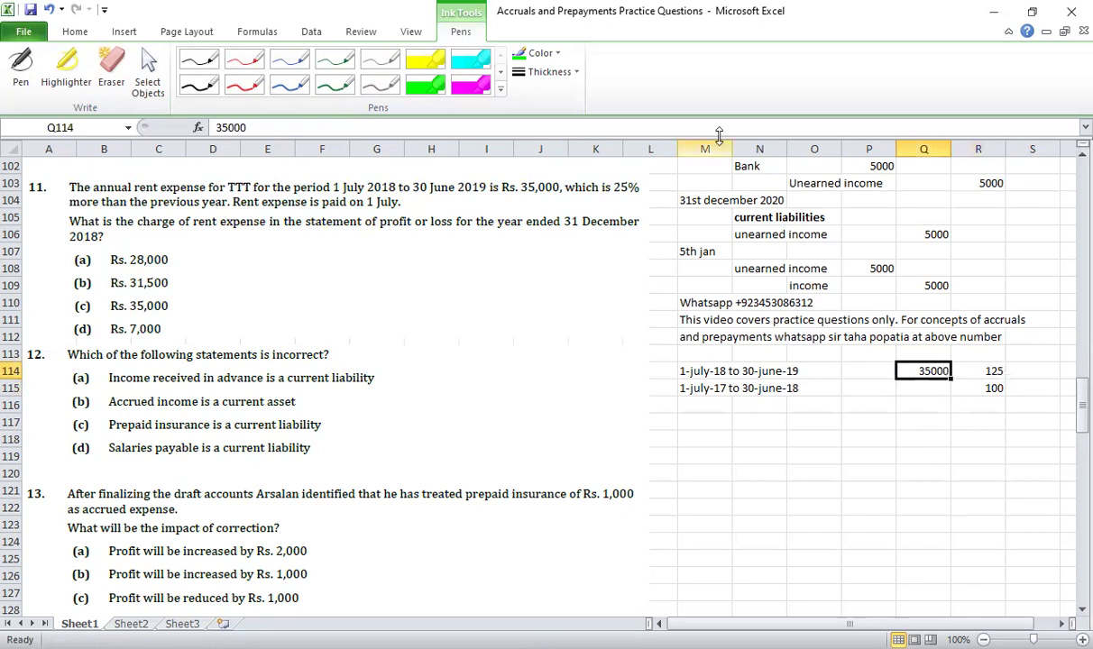
{"action": "left_click", "coordinate": [924, 405]}
{"action": "left_click", "coordinate": [932, 374]}
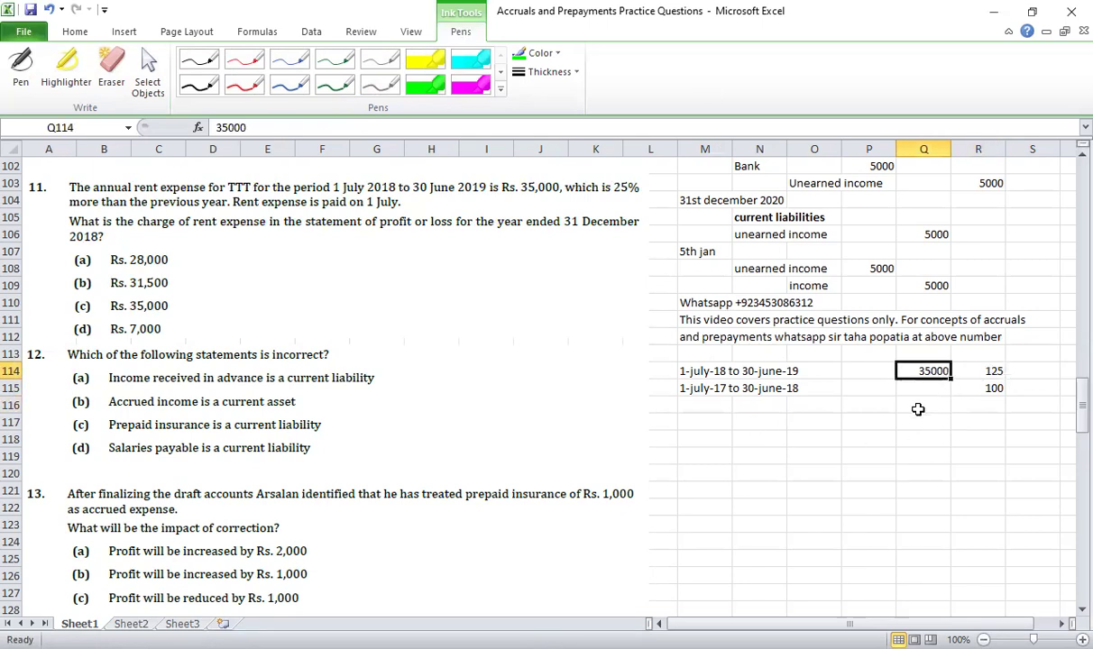
Step: Calculate the previous year's rent in Q115 with the formula =Q114/125*100
{"action": "left_click", "coordinate": [927, 387]}
{"action": "type", "text": "="}
{"action": "key", "text": "Up"}
{"action": "type", "text": "/125"}
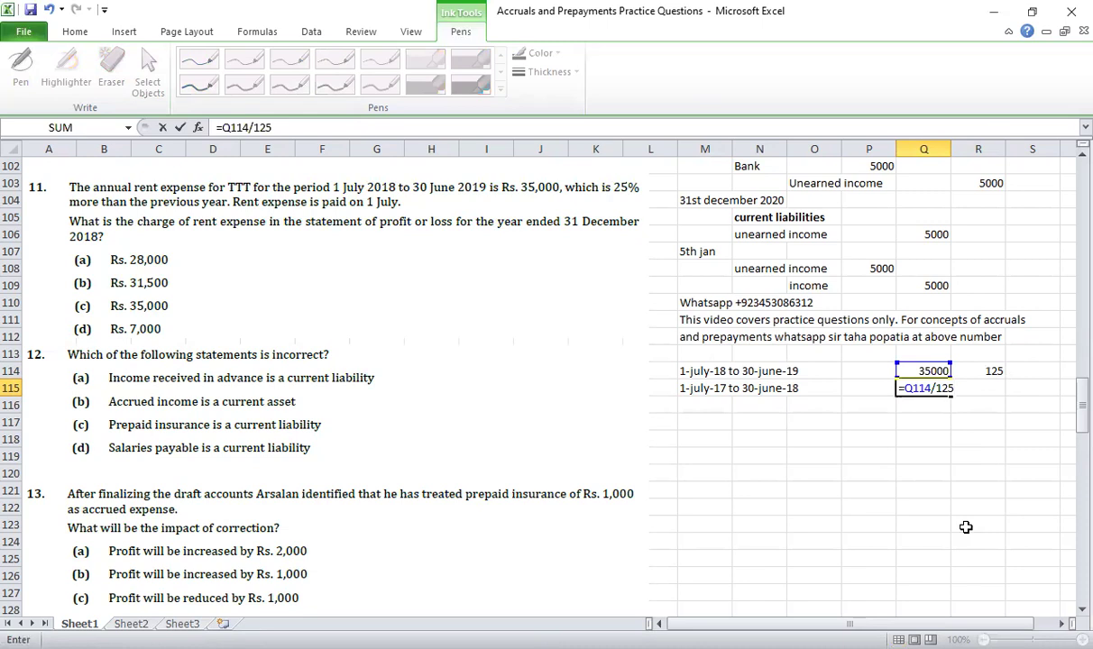
{"action": "type", "text": "*100"}
{"action": "key", "text": "ctrl+Return"}
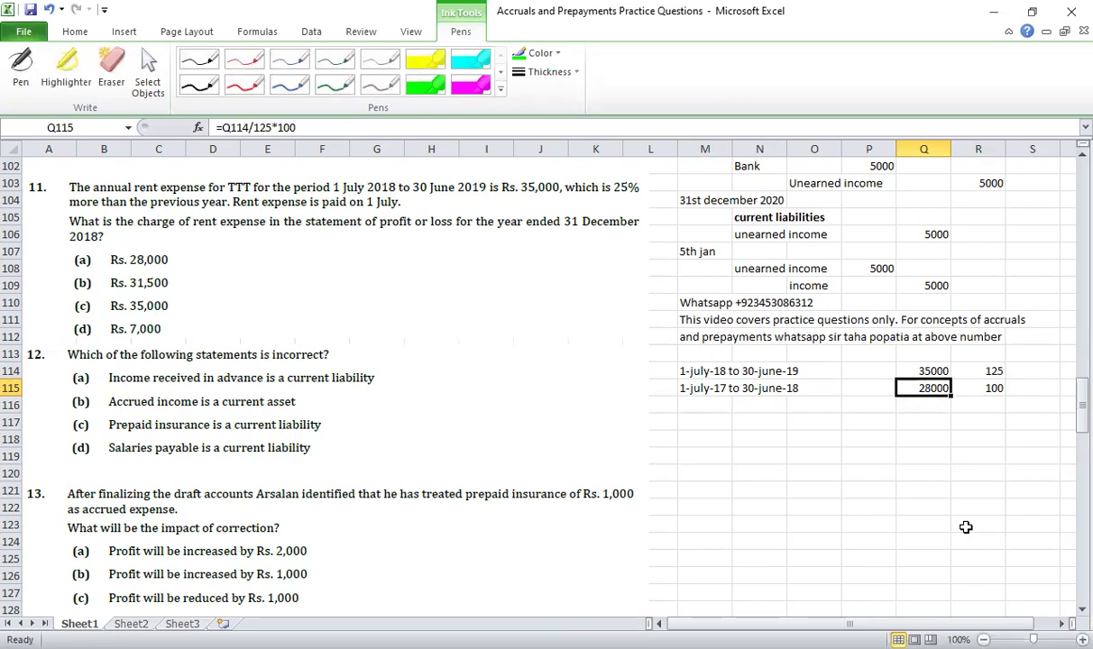
Step: Enter the note "last year expense x 1.25 = current year expense" in cell M116
{"action": "left_click", "coordinate": [685, 402]}
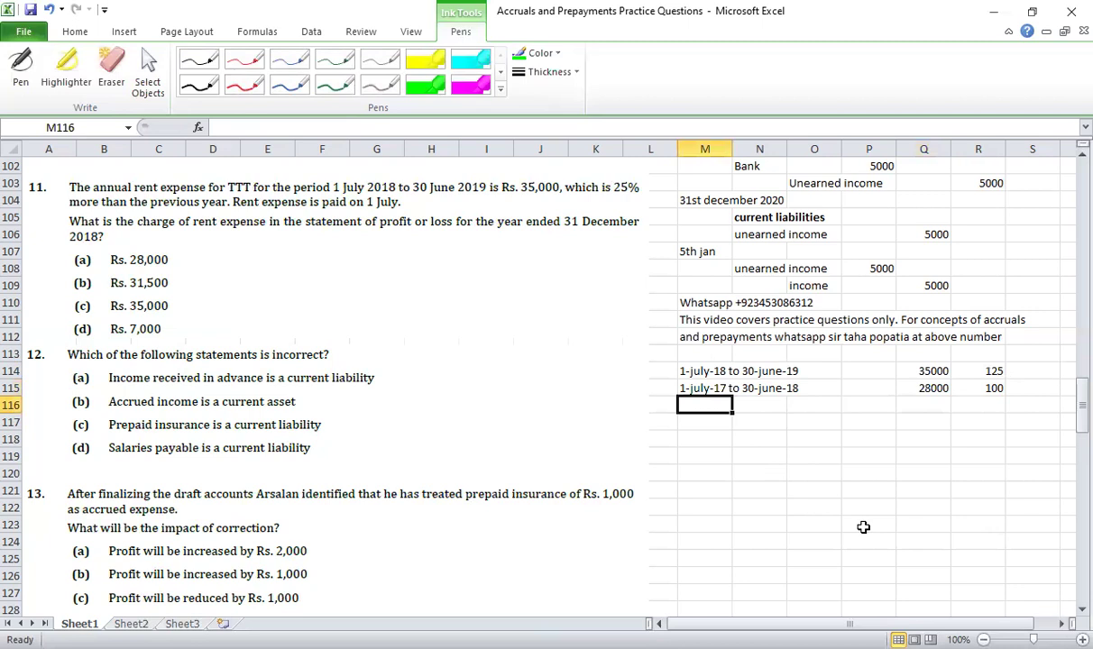
{"action": "type", "text": "last year expense x 1.25 = current year exp"}
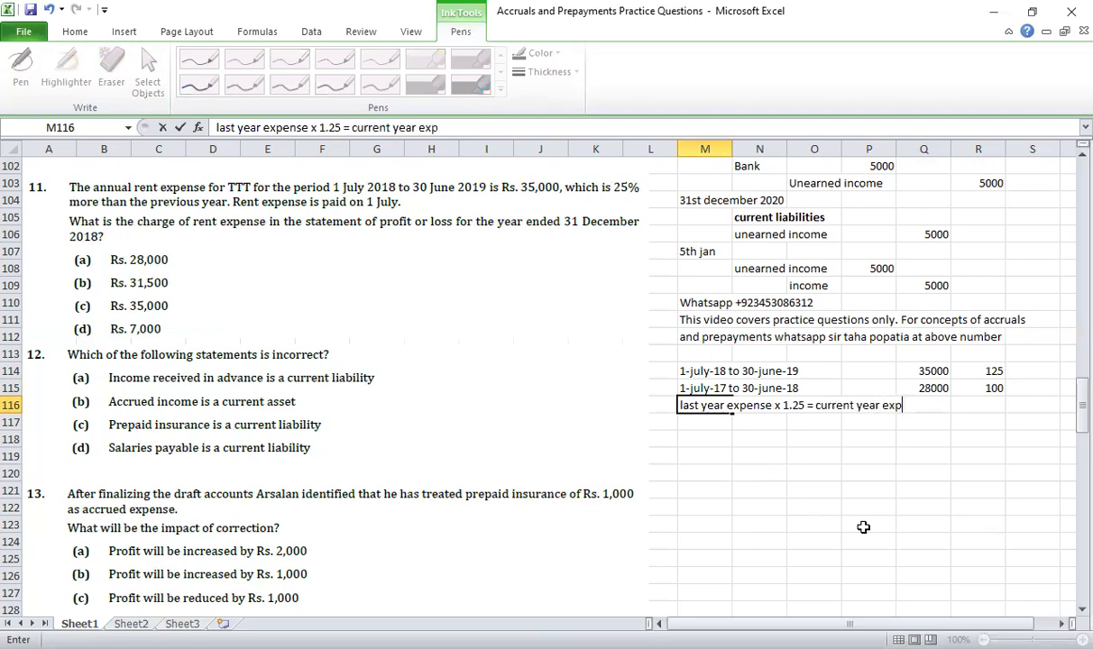
{"action": "type", "text": "ense"}
{"action": "key", "text": "Return"}
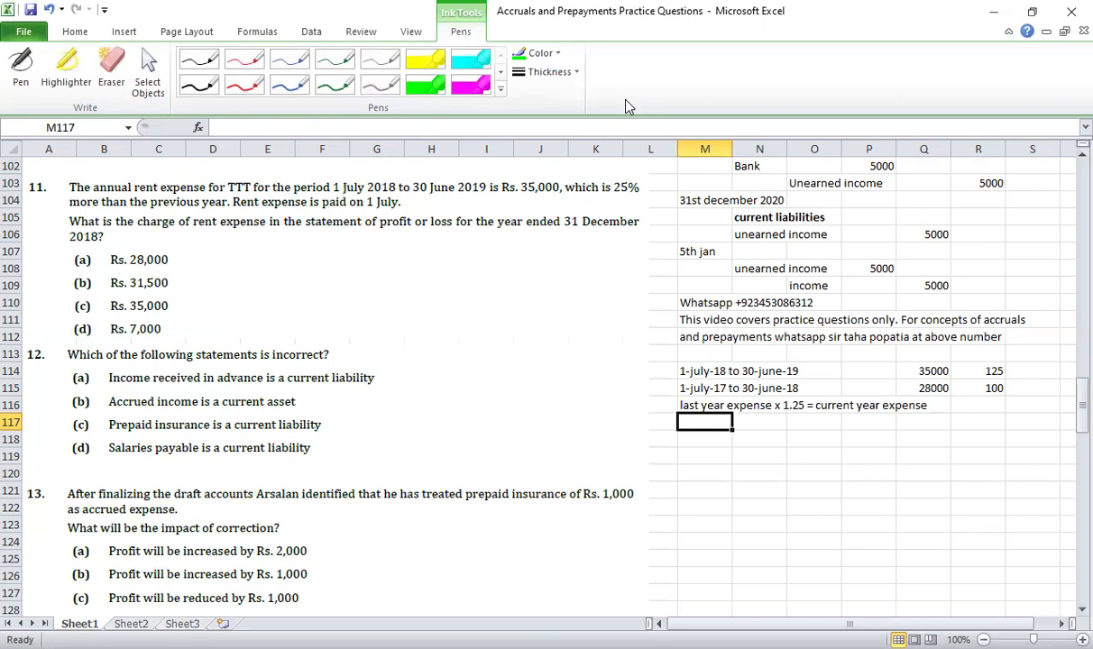
Step: Enter a sample amount of 200 in R117 and its 25% increase in R118 with the formula =200+200*25%
{"action": "left_click", "coordinate": [977, 421]}
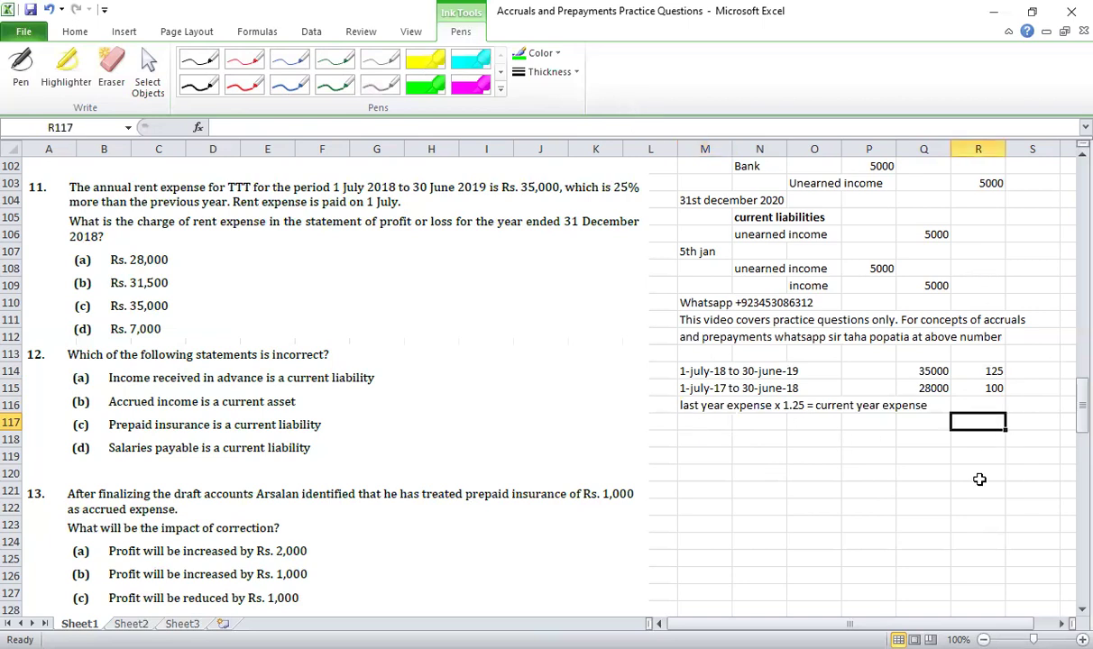
{"action": "type", "text": "200"}
{"action": "key", "text": "Return"}
{"action": "type", "text": "=200+200*25%"}
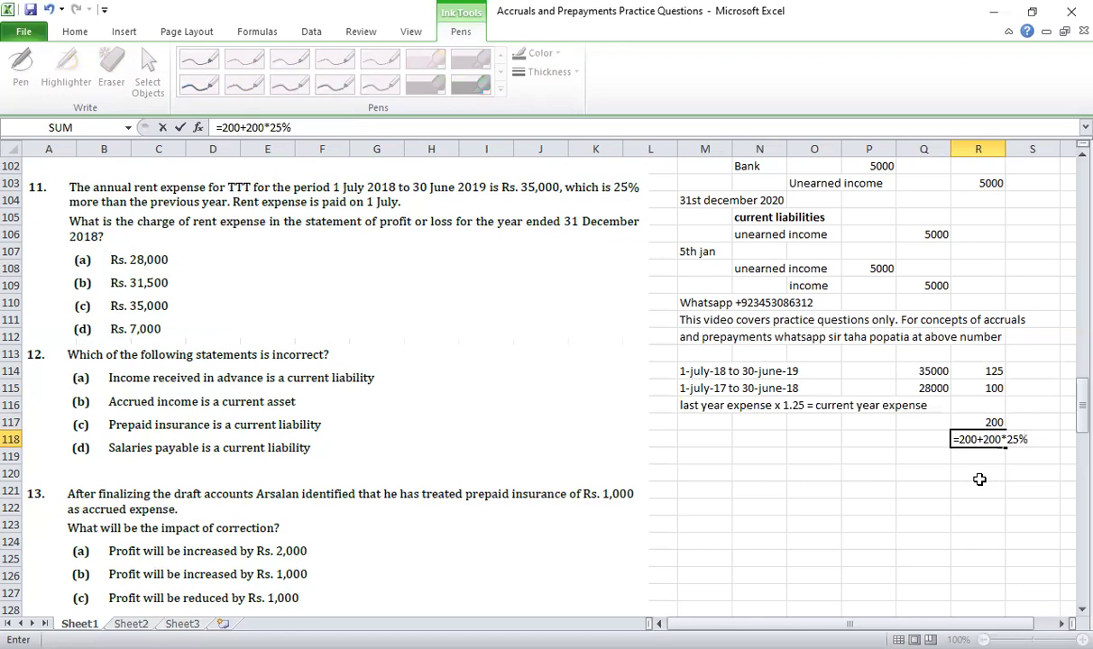
{"action": "key", "text": "ctrl+Return"}
Step: Calculate the 25% increase on the sample amount with a multiplier in R119, using =R117*1.25
{"action": "key", "text": "Down"}
{"action": "type", "text": "="}
{"action": "key", "text": "Up"}
{"action": "key", "text": "Up"}
{"action": "type", "text": "*1.25"}
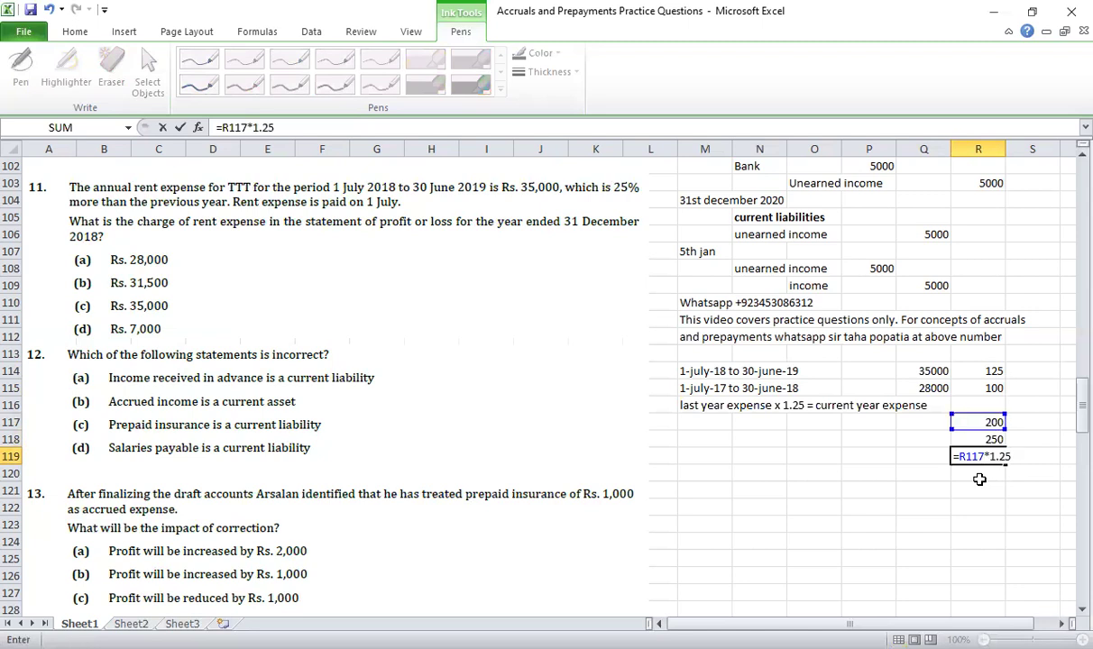
{"action": "key", "text": "Return"}
Step: Clear the sample increase calculations from R117:R119 and return to R117
{"action": "key", "text": "shift+Up"}
{"action": "key", "text": "shift+Up"}
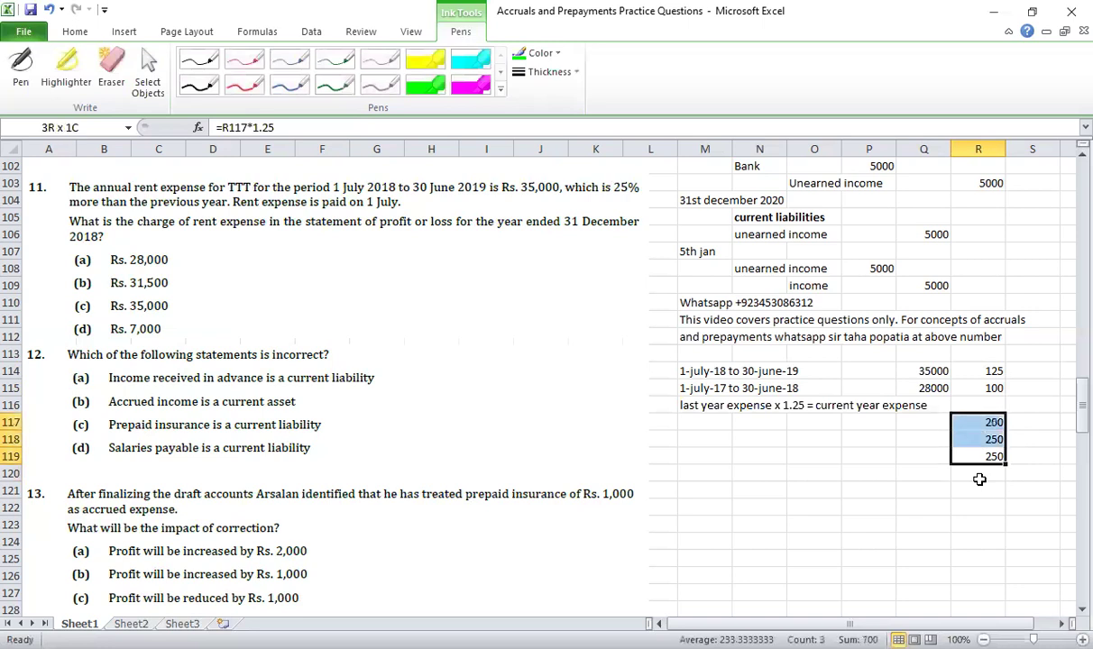
{"action": "key", "text": "Delete"}
{"action": "left_click", "coordinate": [981, 481]}
{"action": "key", "text": "Up"}
{"action": "key", "text": "Up"}
{"action": "key", "text": "Up"}
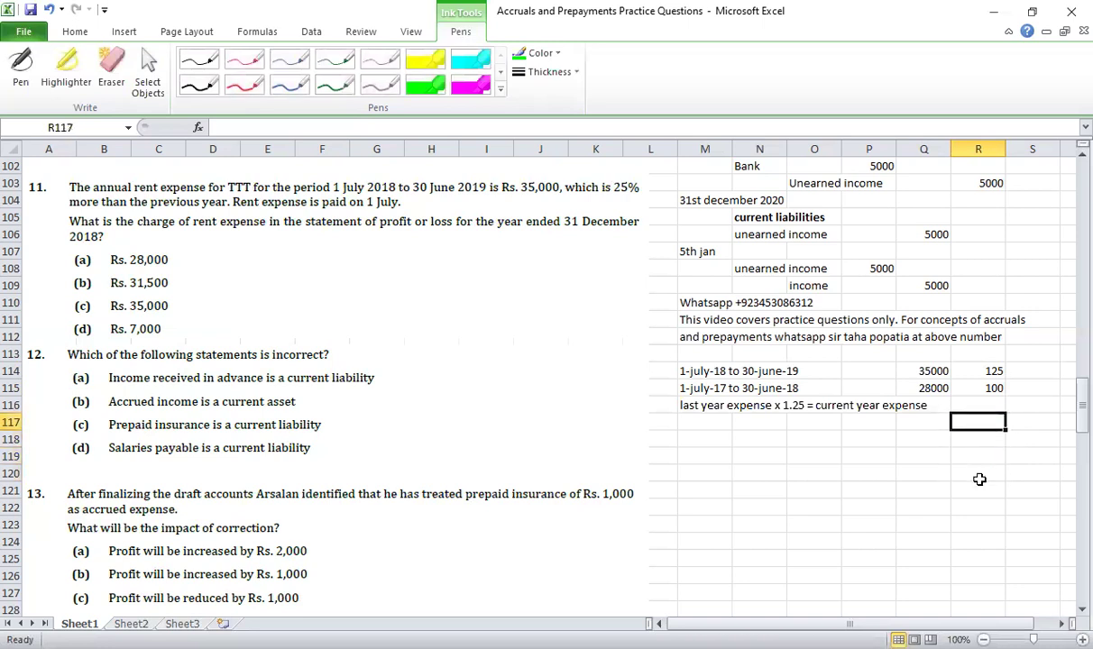
Step: Write out how the multiplier is derived in R117:R119: "(1+%)", "1+25%" and 1.25
{"action": "type", "text": "("}
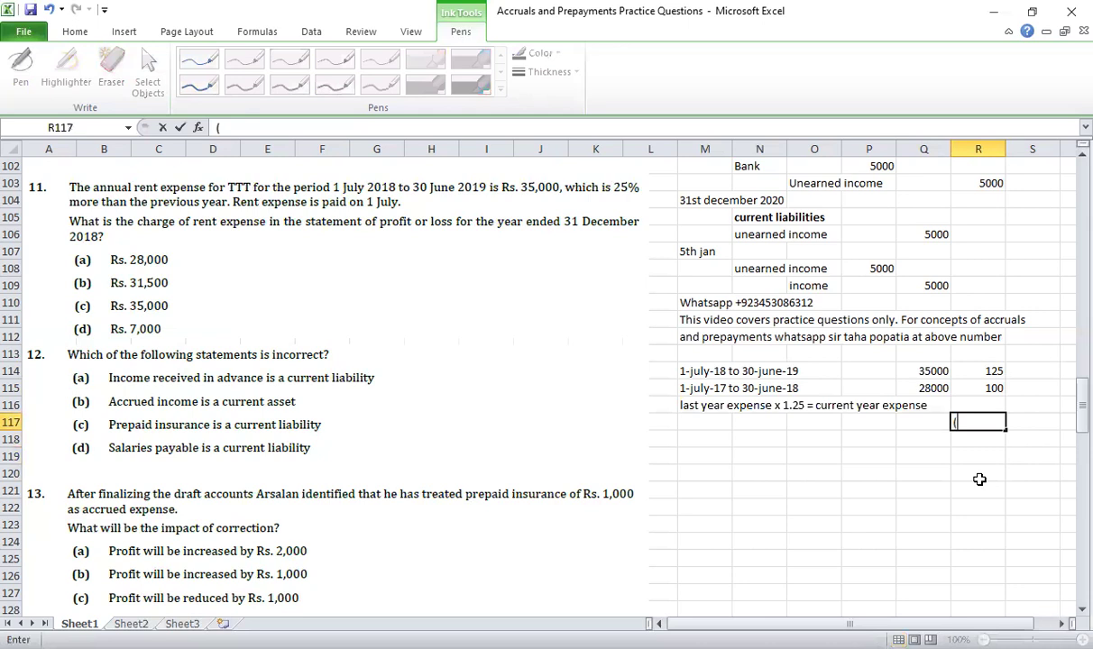
{"action": "type", "text": "1+%)"}
{"action": "key", "text": "Return"}
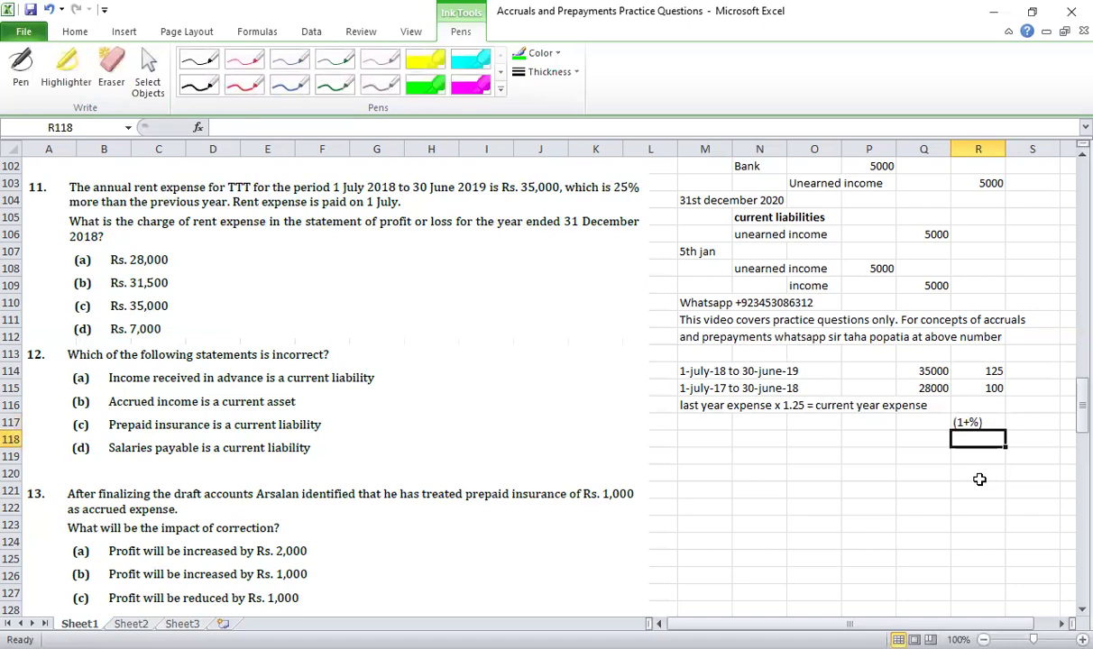
{"action": "type", "text": "1+25%"}
{"action": "key", "text": "Return"}
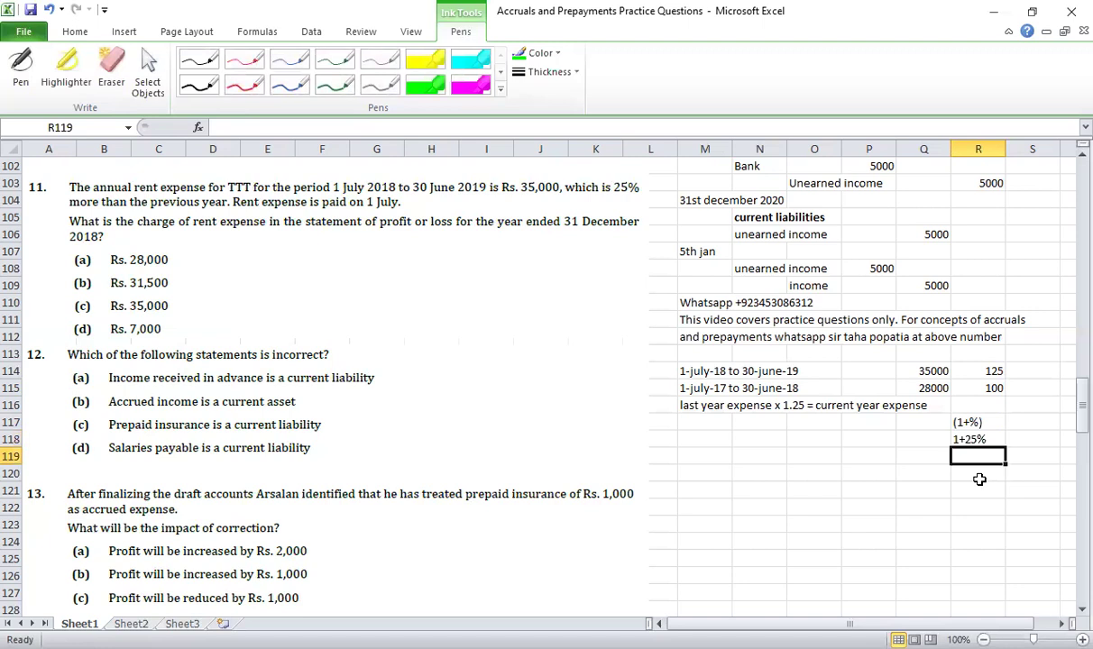
{"action": "type", "text": "1.25"}
{"action": "key", "text": "Return"}
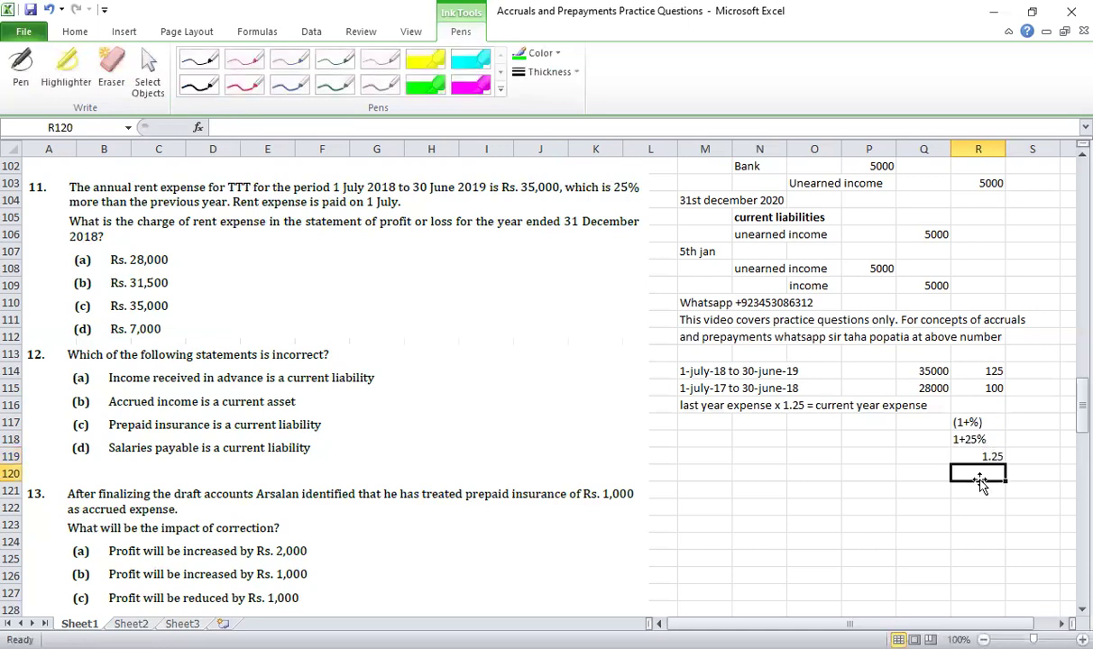
Step: Clear the multiplier derivation from R117:R119, leaving only R117 selected
{"action": "key", "text": "Up"}
{"action": "key", "text": "Up"}
{"action": "key", "text": "Up"}
{"action": "key", "text": "shift+Down"}
{"action": "key", "text": "shift+Down"}
{"action": "key", "text": "Delete"}
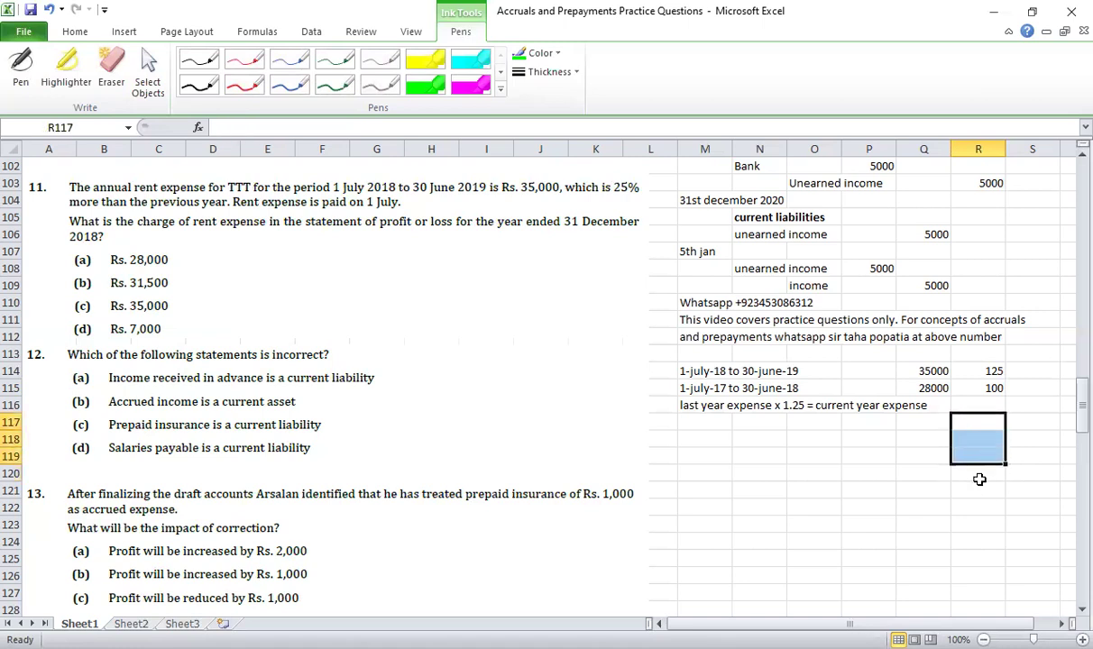
{"action": "key", "text": "shift+Up"}
{"action": "key", "text": "shift+Up"}
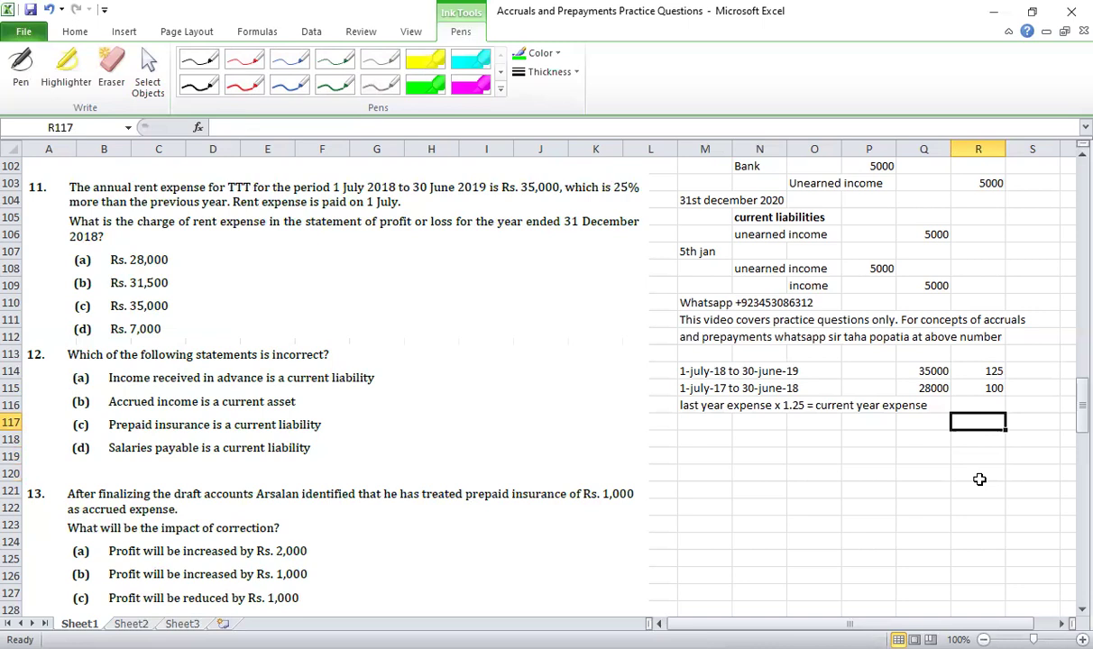
Step: Demonstrate a 10% increase on 200 in R117 with the formula =200*1.1 and clear the cell
{"action": "type", "text": "=200"}
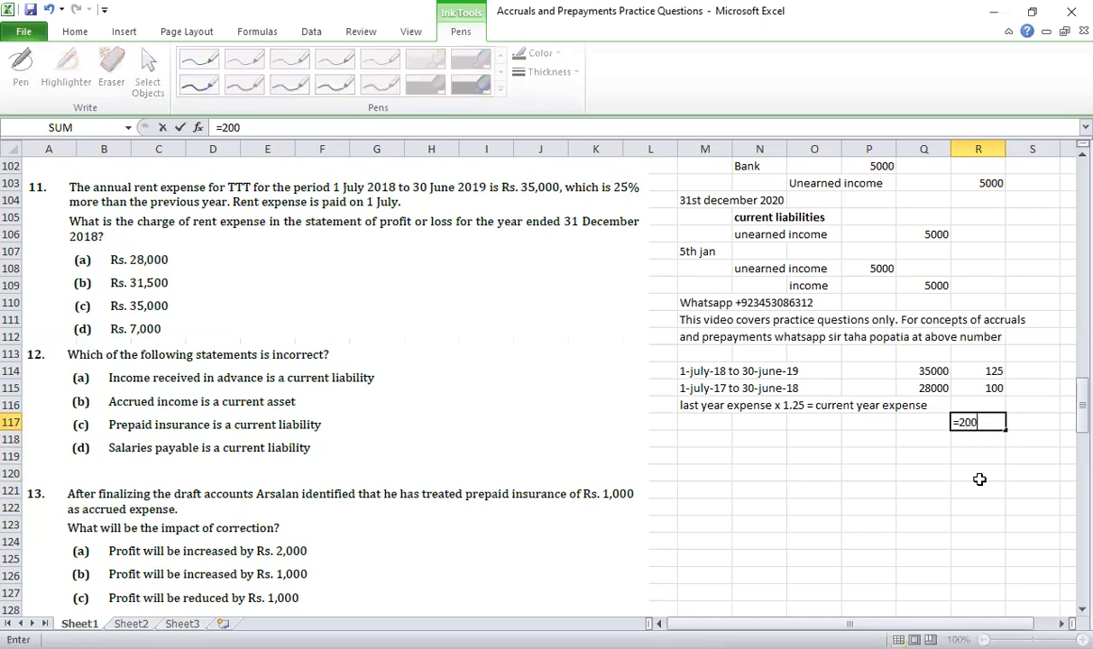
{"action": "type", "text": "*1"}
{"action": "type", "text": "."}
{"action": "type", "text": "1"}
{"action": "key", "text": "ctrl+Return"}
{"action": "key", "text": "Delete"}
Step: Demonstrate the 10% increase in its long form in R117 with =200+200*10% and clear the cell
{"action": "type", "text": "=200+200*10%"}
{"action": "key", "text": "ctrl+Return"}
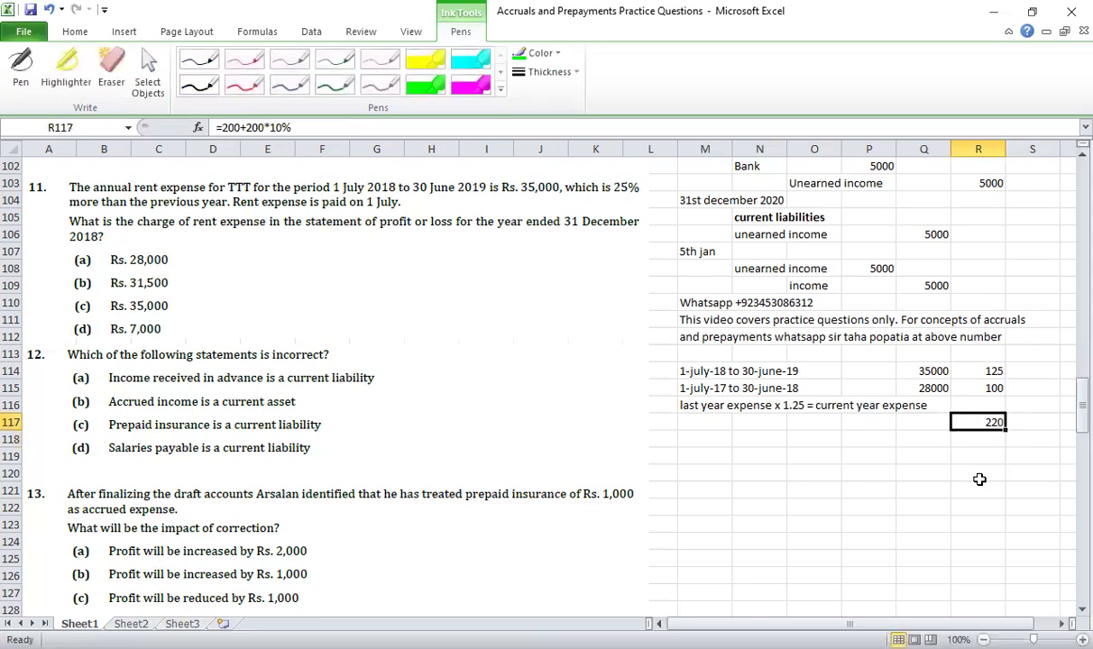
{"action": "key", "text": "Delete"}
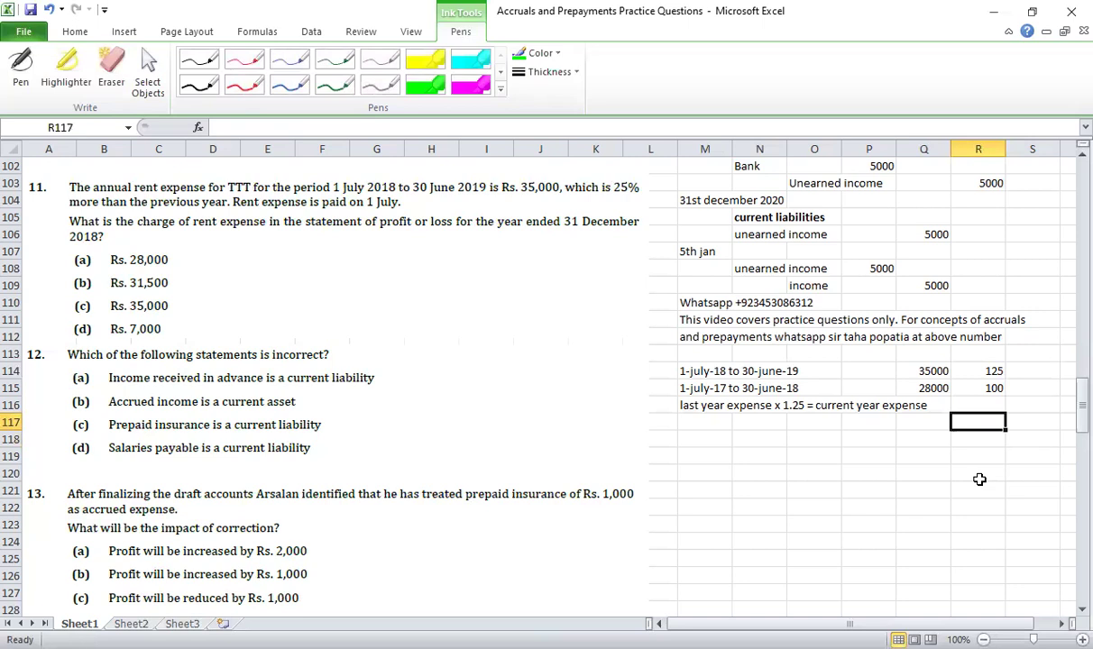
Step: Enter 200 in R117, demonstrate a 5% increase in R118 with =R117+200*5%, and clear R118
{"action": "type", "text": "="}
{"action": "key", "text": "BackSpace"}
{"action": "type", "text": "200"}
{"action": "key", "text": "Return"}
{"action": "type", "text": "="}
{"action": "key", "text": "Up"}
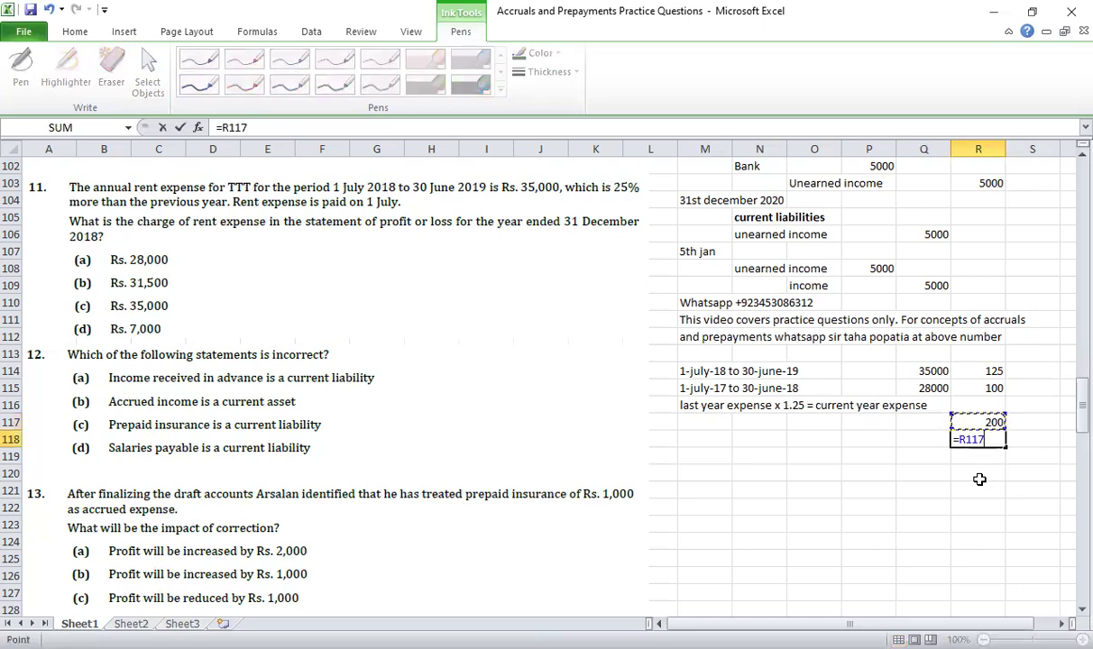
{"action": "type", "text": "+200*5%"}
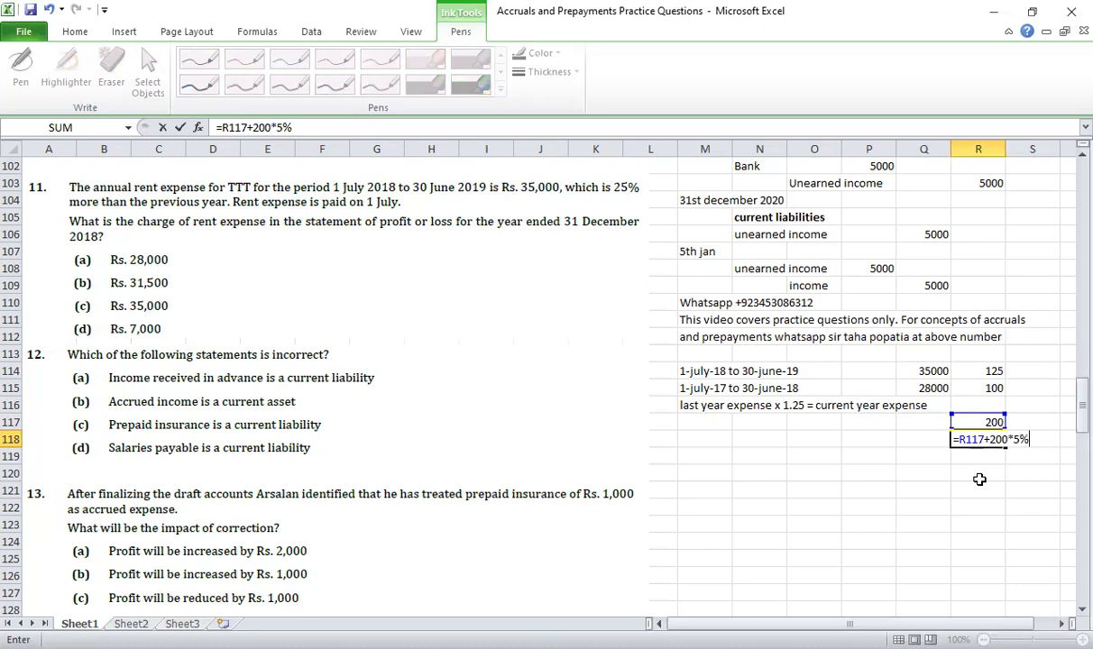
{"action": "key", "text": "ctrl+Return"}
{"action": "key", "text": "Delete"}
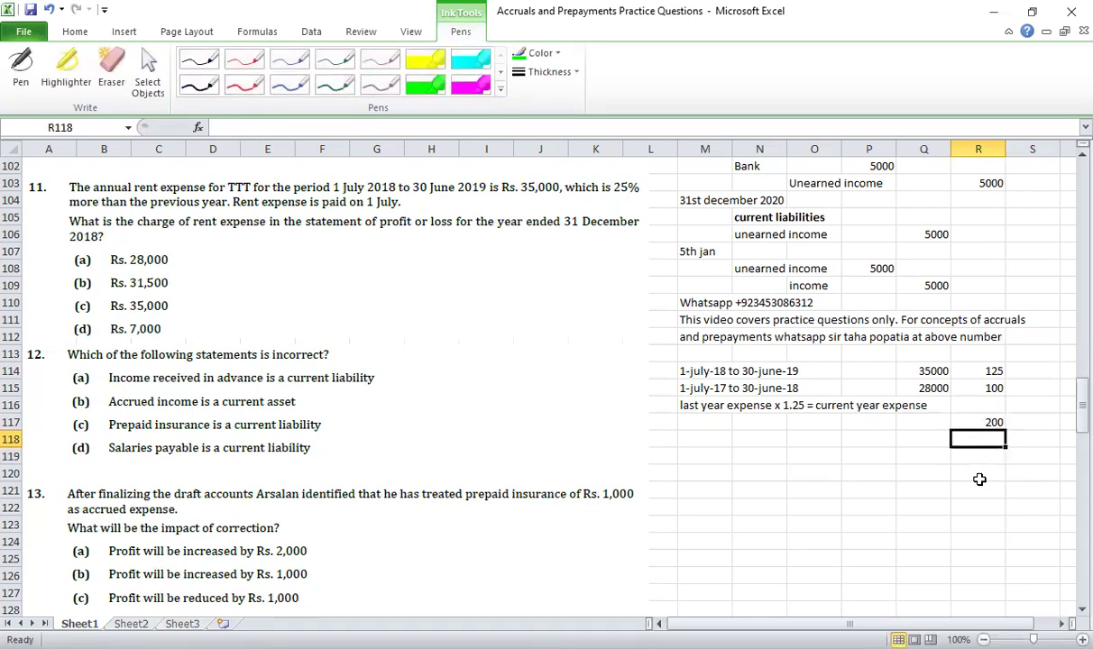
Step: Demonstrate the 5% increase in R118 with =R117*1.05 and clear both sample cells, R117 and R118
{"action": "type", "text": "=R117"}
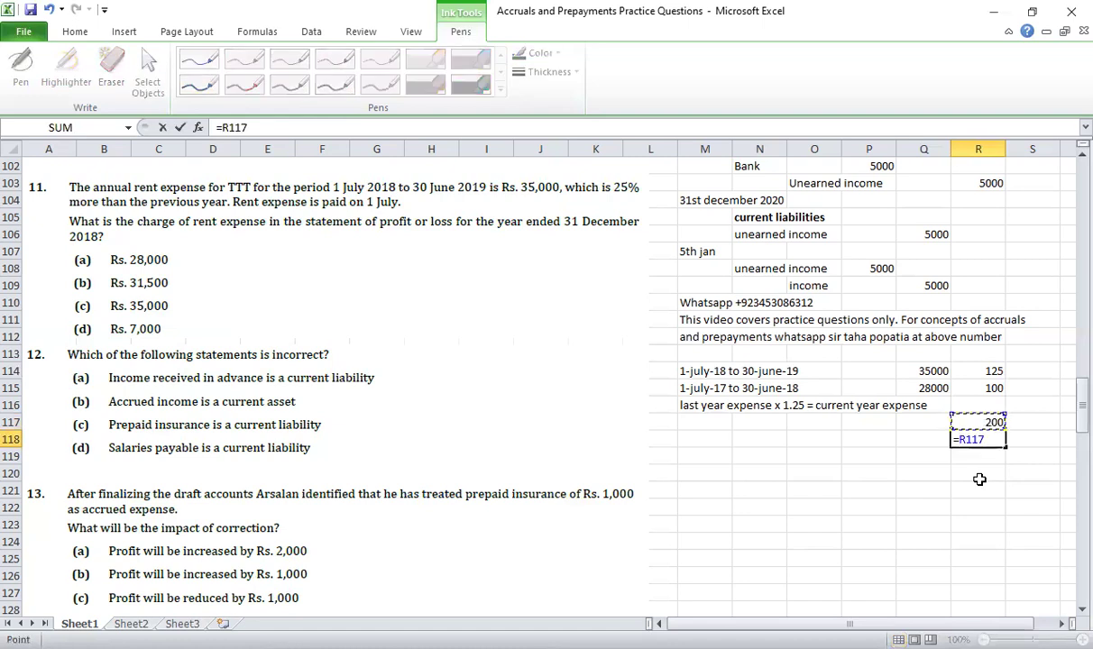
{"action": "type", "text": "*1.05"}
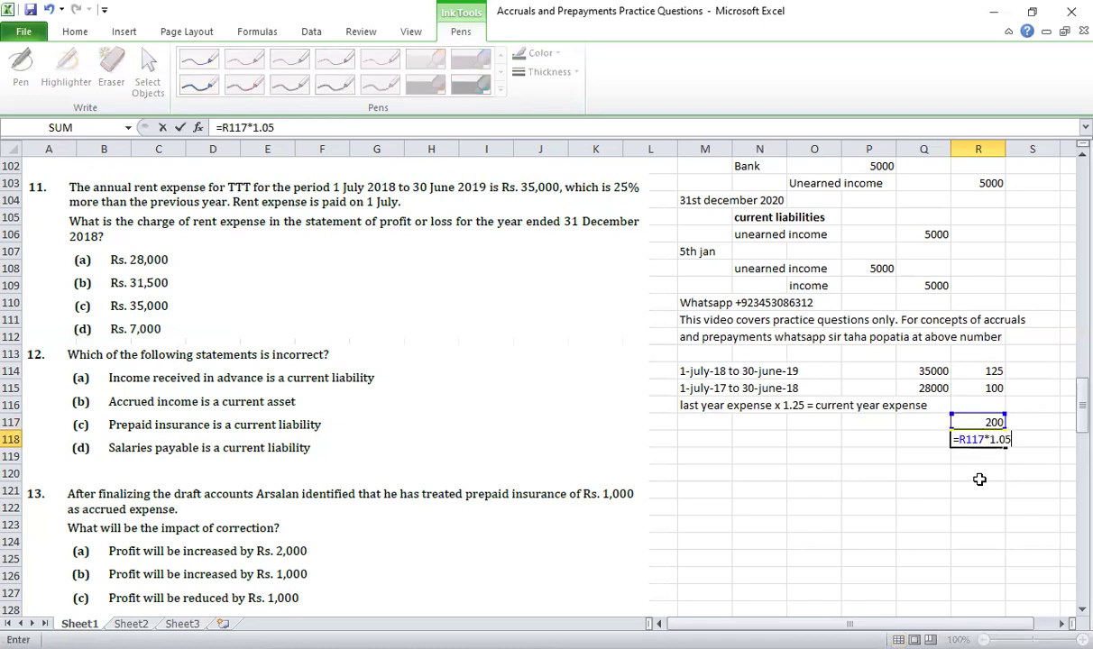
{"action": "key", "text": "ctrl+Return"}
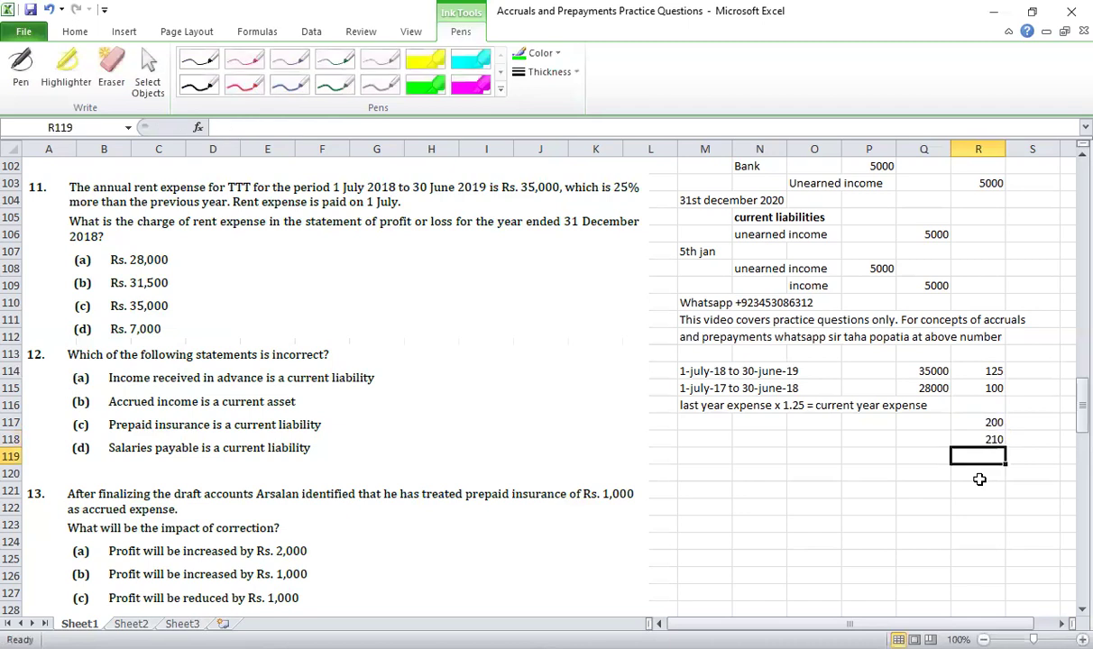
{"action": "key", "text": "Delete"}
{"action": "key", "text": "Up"}
{"action": "key", "text": "Delete"}
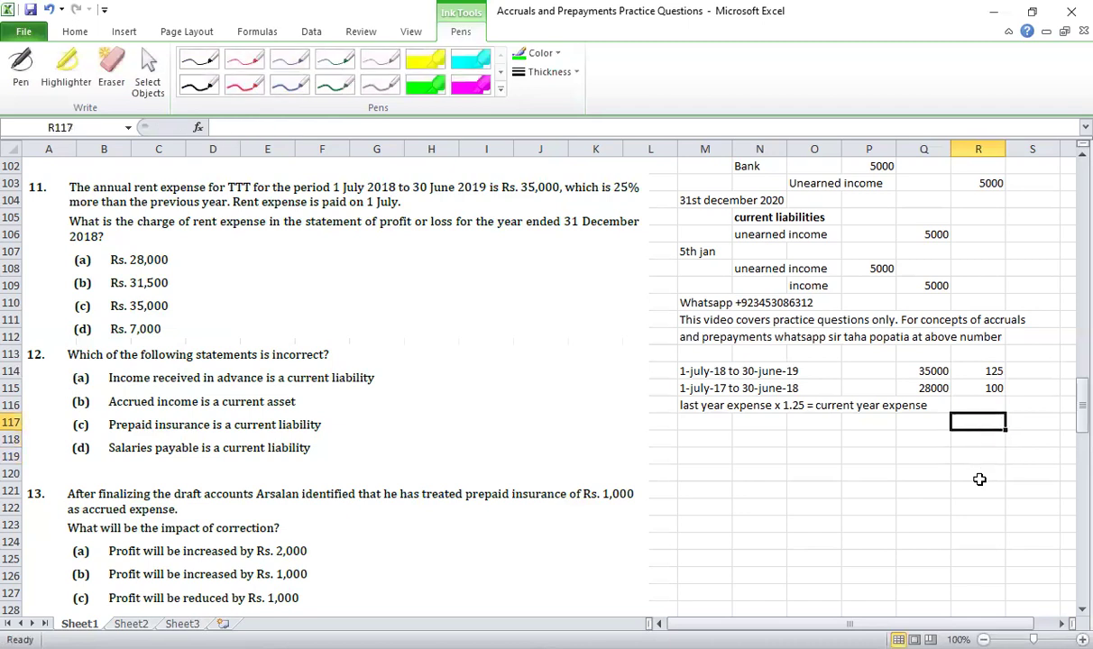
Step: List sample increase rates in Q117:Q121: 25%, 10, 5%, 8% and 18%
{"action": "key", "text": "Left"}
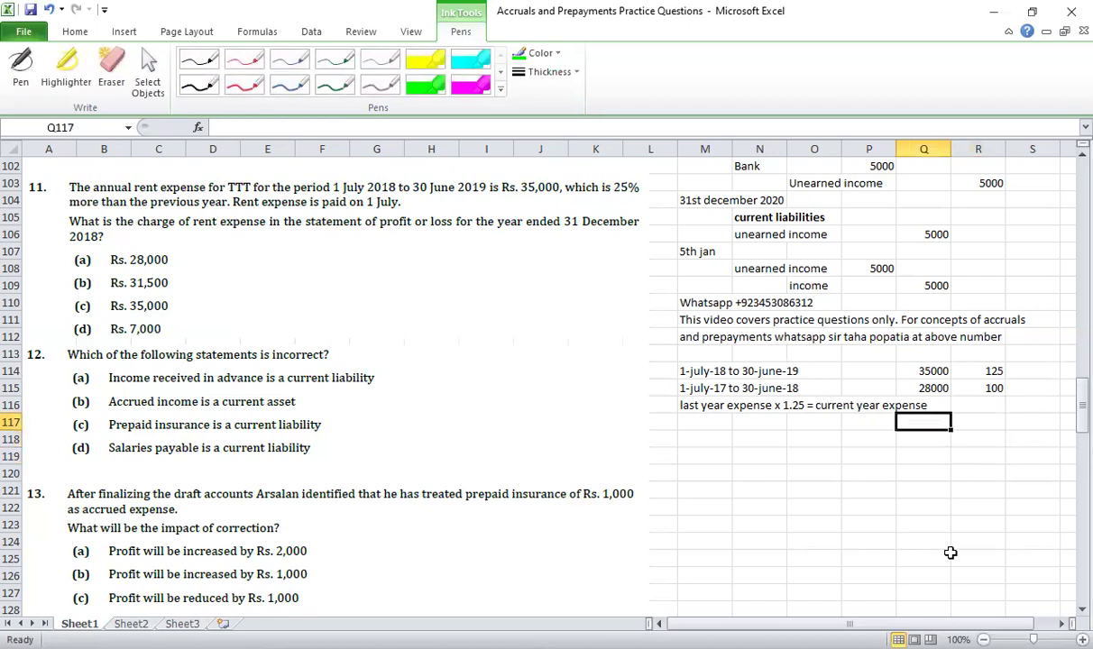
{"action": "type", "text": "25%"}
{"action": "key", "text": "Return"}
{"action": "type", "text": "10"}
{"action": "key", "text": "Return"}
{"action": "type", "text": "5%"}
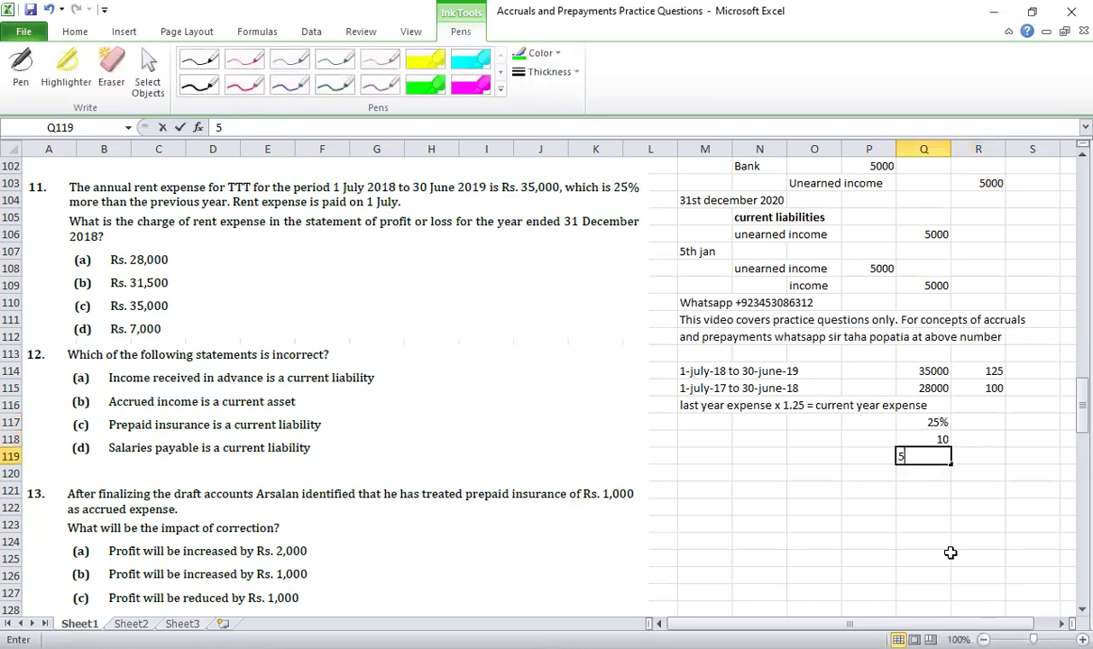
{"action": "key", "text": "Return"}
{"action": "type", "text": "8%"}
{"action": "key", "text": "Return"}
{"action": "type", "text": "18%"}
{"action": "key", "text": "Return"}
Step: Enter the matching multipliers beside the sample rates in R117:R121: 1.25, 1.1, 1.05, 1.08 and 1.18
{"action": "key", "text": "Up"}
{"action": "key", "text": "Up"}
{"action": "key", "text": "Right"}
{"action": "key", "text": "Up"}
{"action": "key", "text": "Up"}
{"action": "key", "text": "Up"}
{"action": "type", "text": "1.25"}
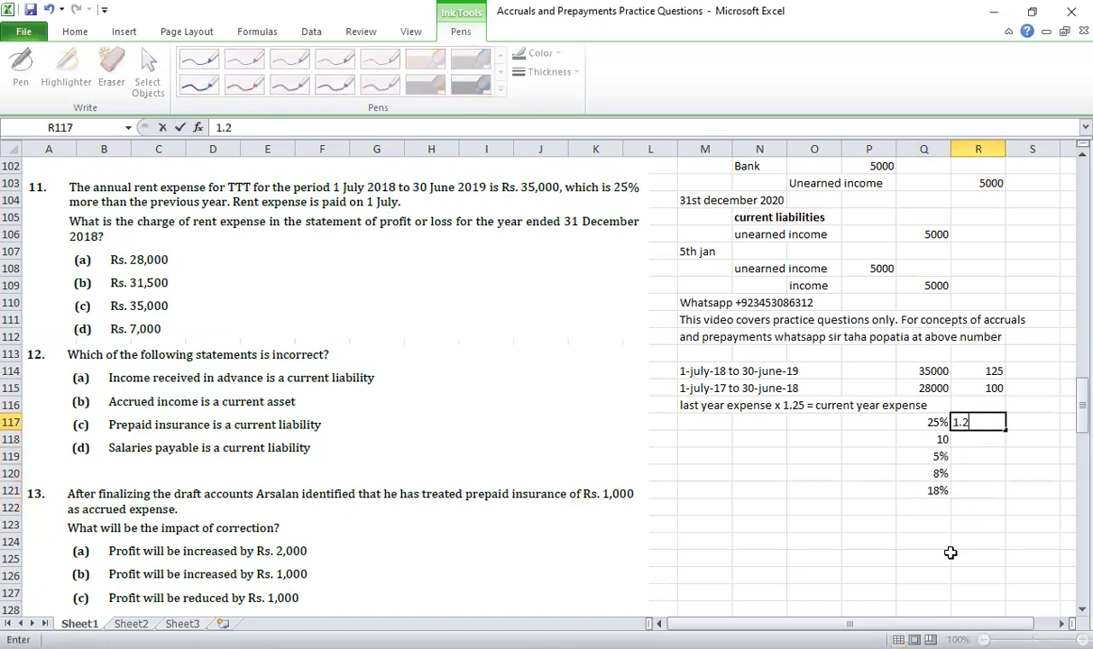
{"action": "key", "text": "Return"}
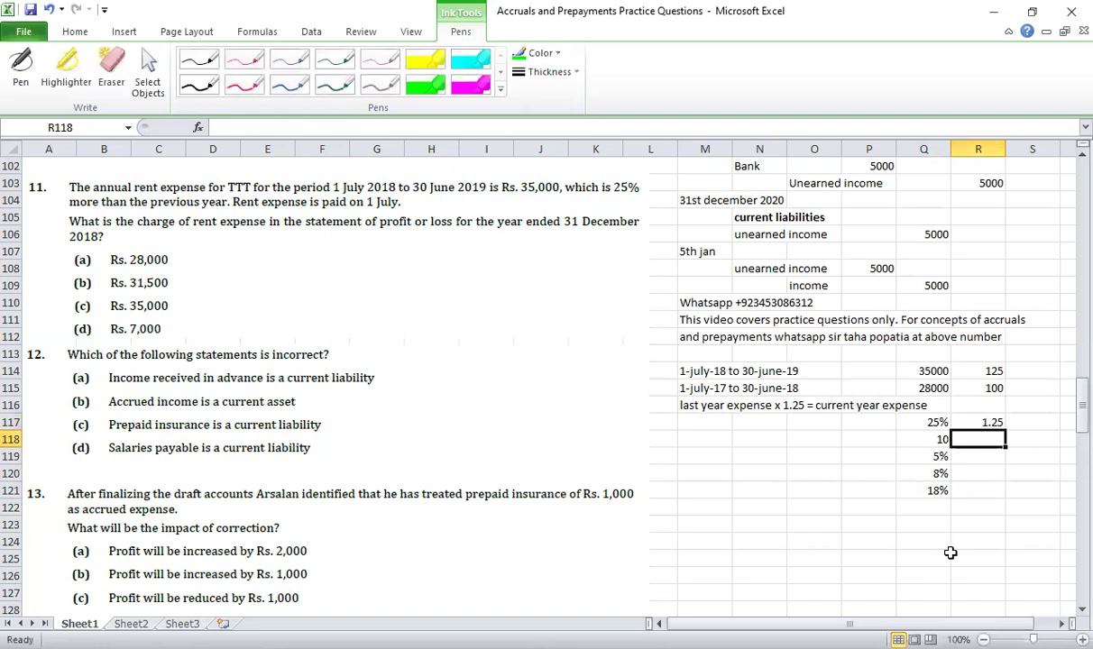
{"action": "type", "text": "1.1"}
{"action": "key", "text": "Return"}
{"action": "type", "text": "1.05"}
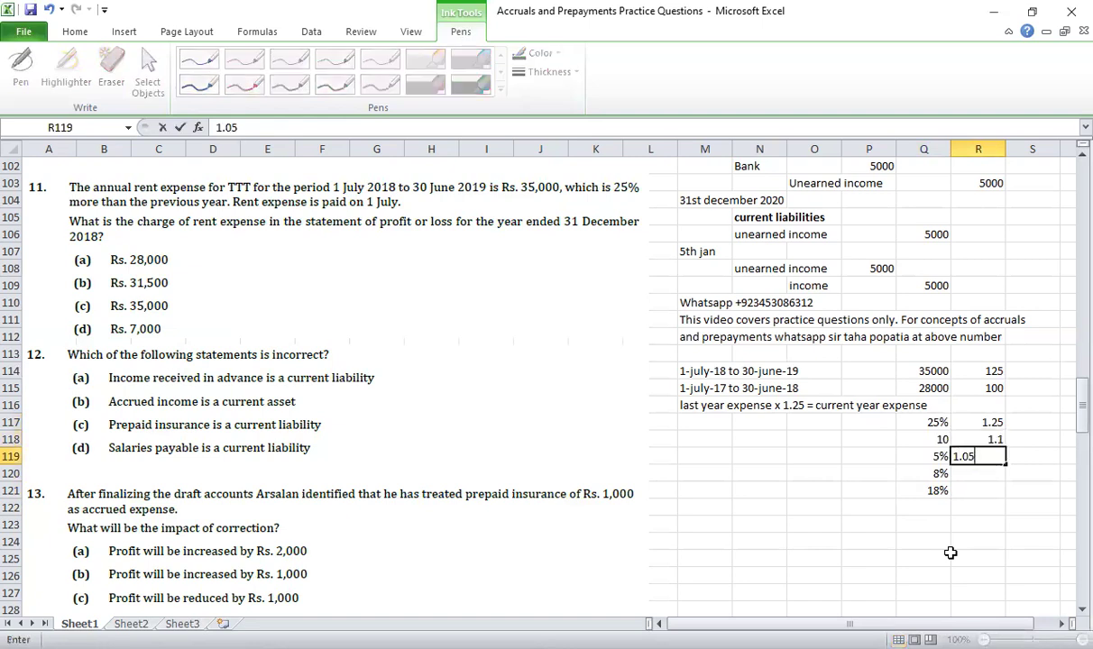
{"action": "key", "text": "Return"}
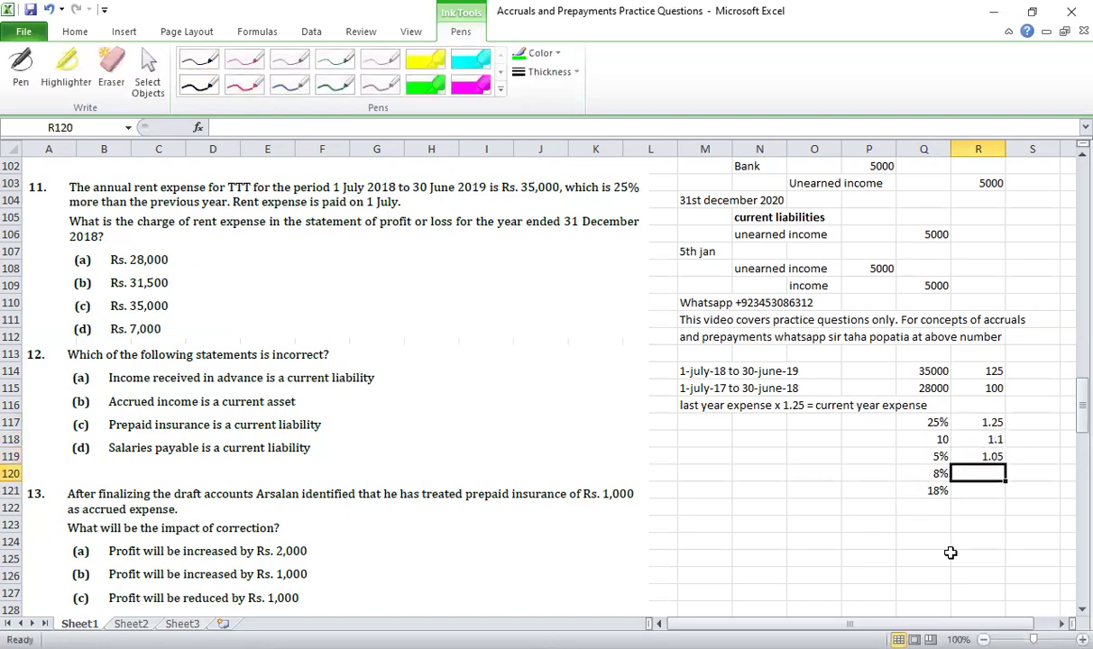
{"action": "type", "text": "1.08"}
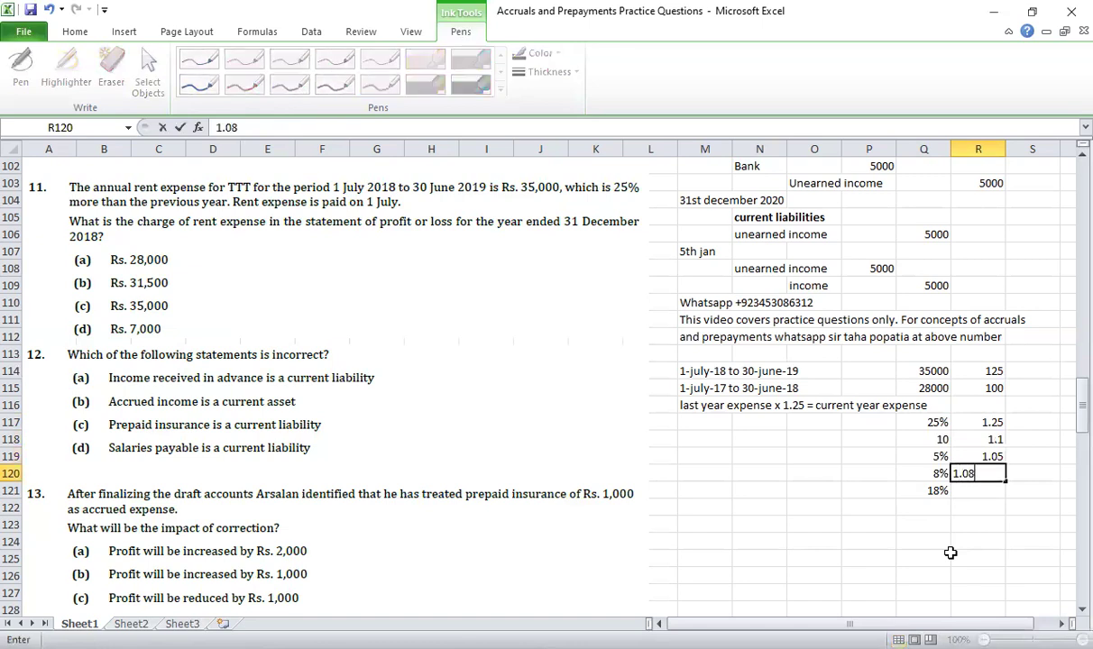
{"action": "key", "text": "Return"}
{"action": "type", "text": "1.18"}
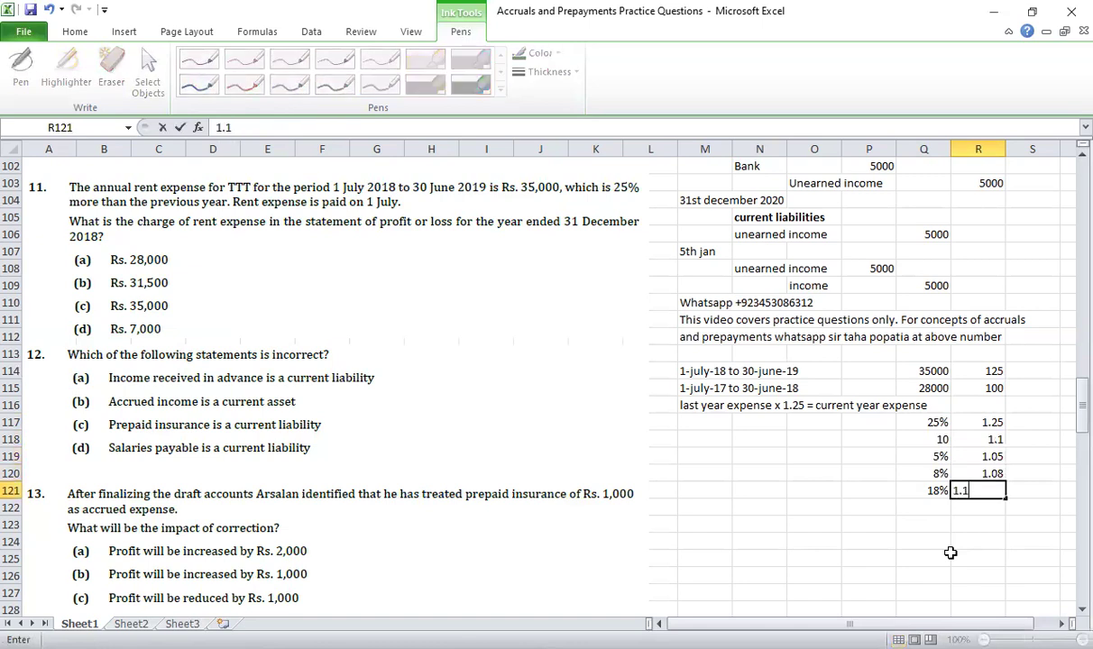
{"action": "key", "text": "Return"}
Step: Clear the sample rates and multipliers from Q117:R121 and select cell M121
{"action": "key", "text": "Left"}
{"action": "key", "text": "Up"}
{"action": "key", "text": "shift+Right"}
{"action": "key", "text": "shift+Up"}
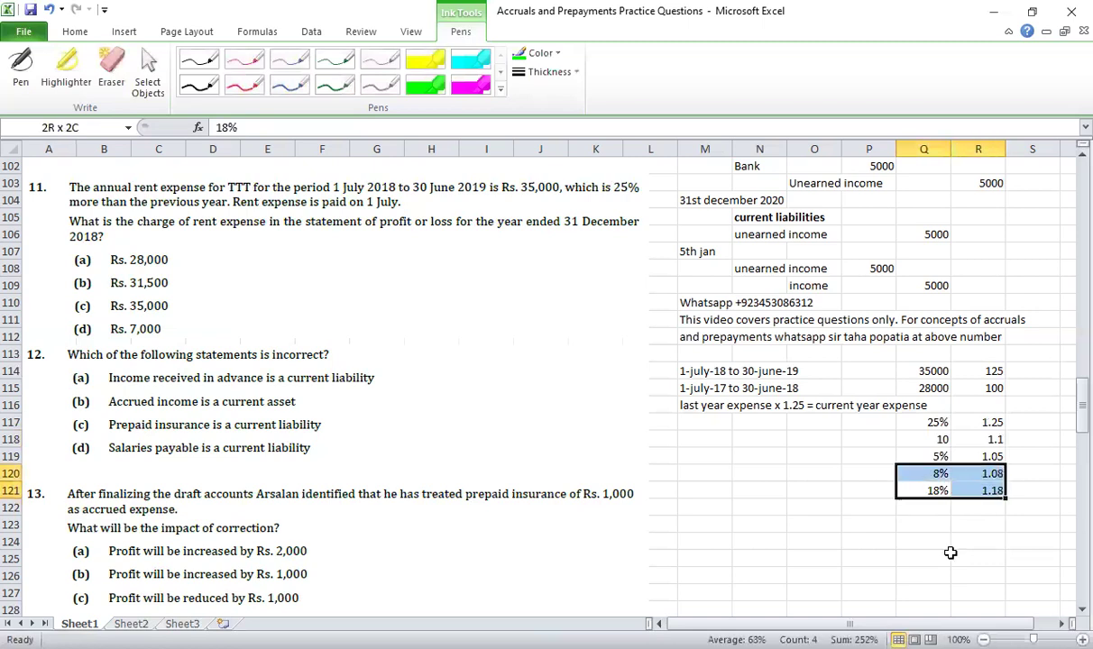
{"action": "key", "text": "shift+Up"}
{"action": "key", "text": "shift+Up"}
{"action": "key", "text": "shift+Up"}
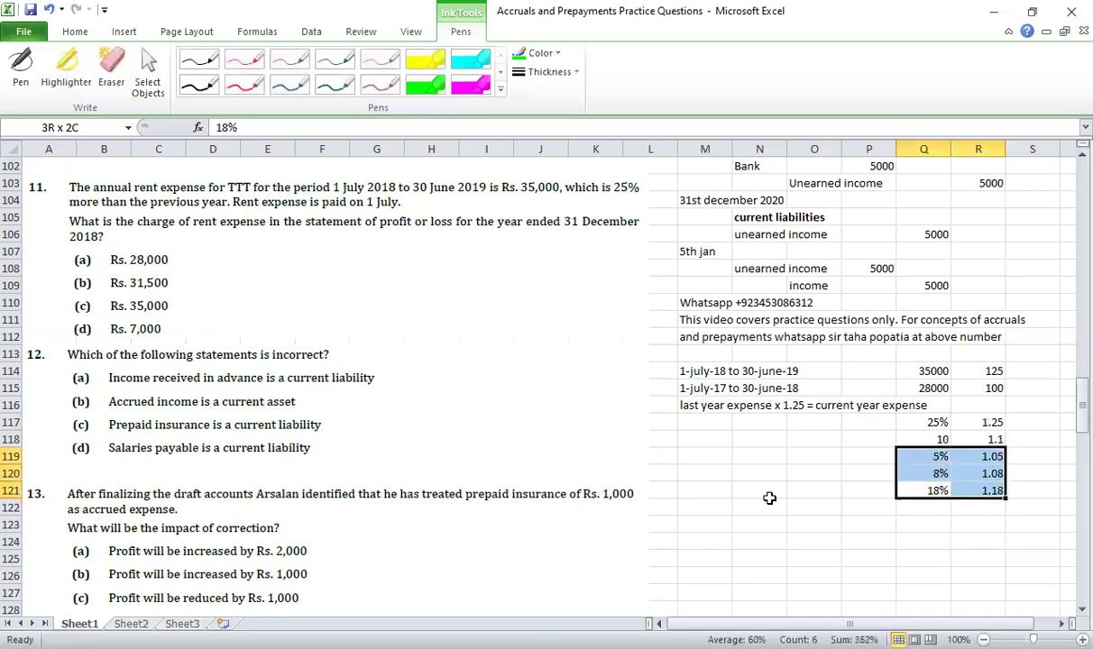
{"action": "key", "text": "Delete"}
{"action": "left_click", "coordinate": [704, 490]}
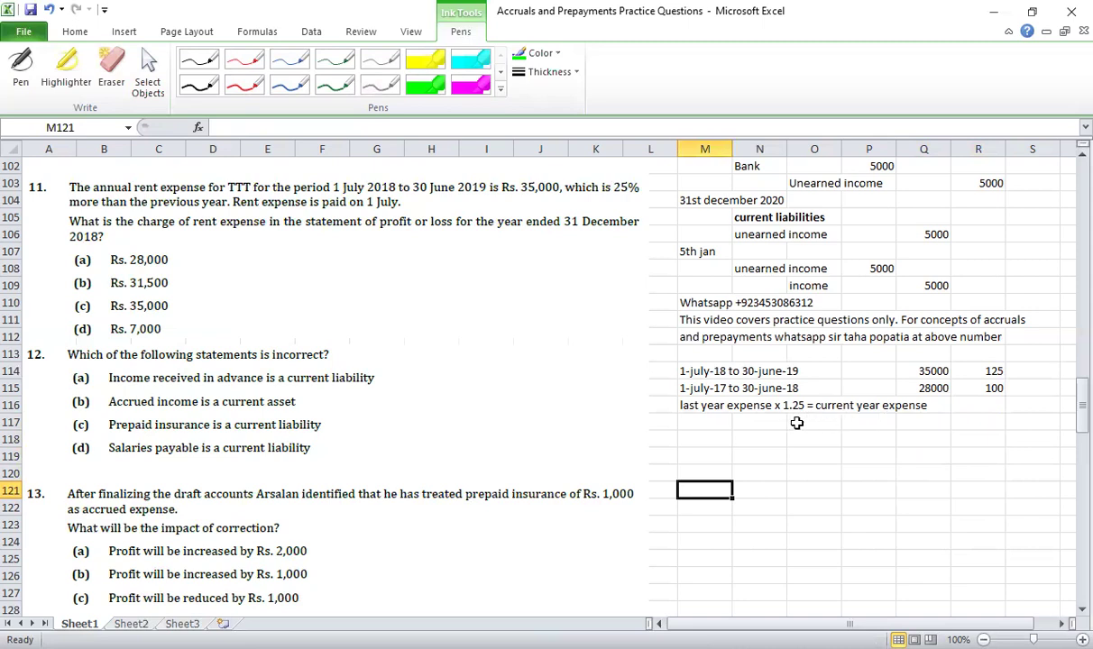
Step: Write the algebra for last year's rent in M117:M118: x X 1.25 = 35000 and x = 35000/1.25
{"action": "left_click", "coordinate": [704, 421]}
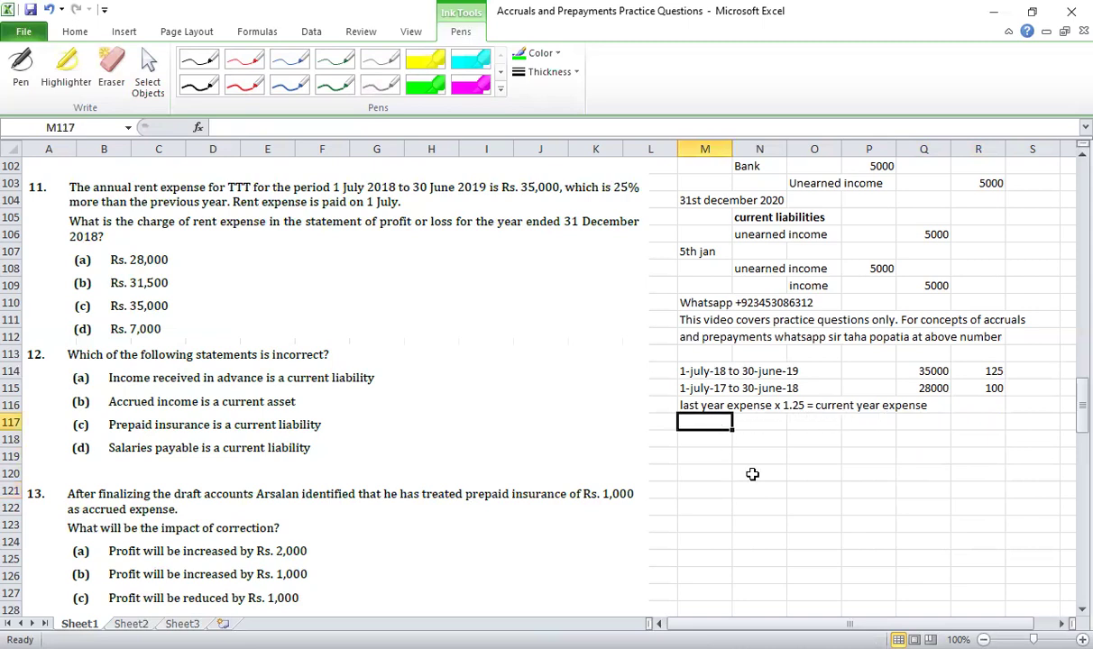
{"action": "type", "text": "x X 1"}
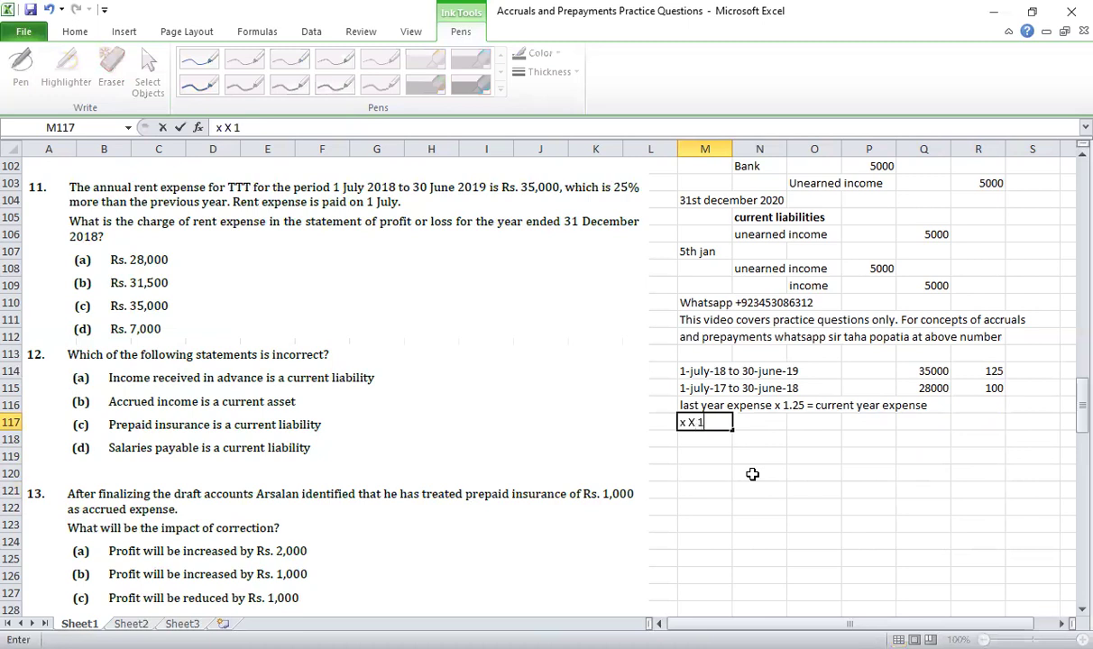
{"action": "type", "text": ".25 = 35000"}
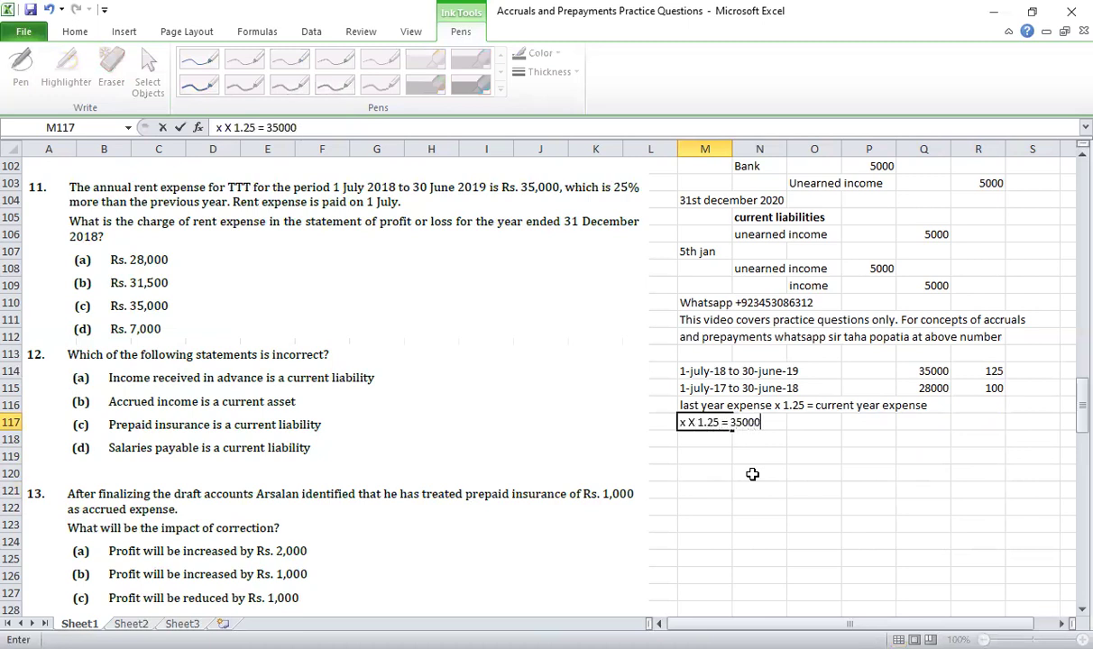
{"action": "key", "text": "Return"}
{"action": "type", "text": "x = 35000/1.25"}
{"action": "key", "text": "Return"}
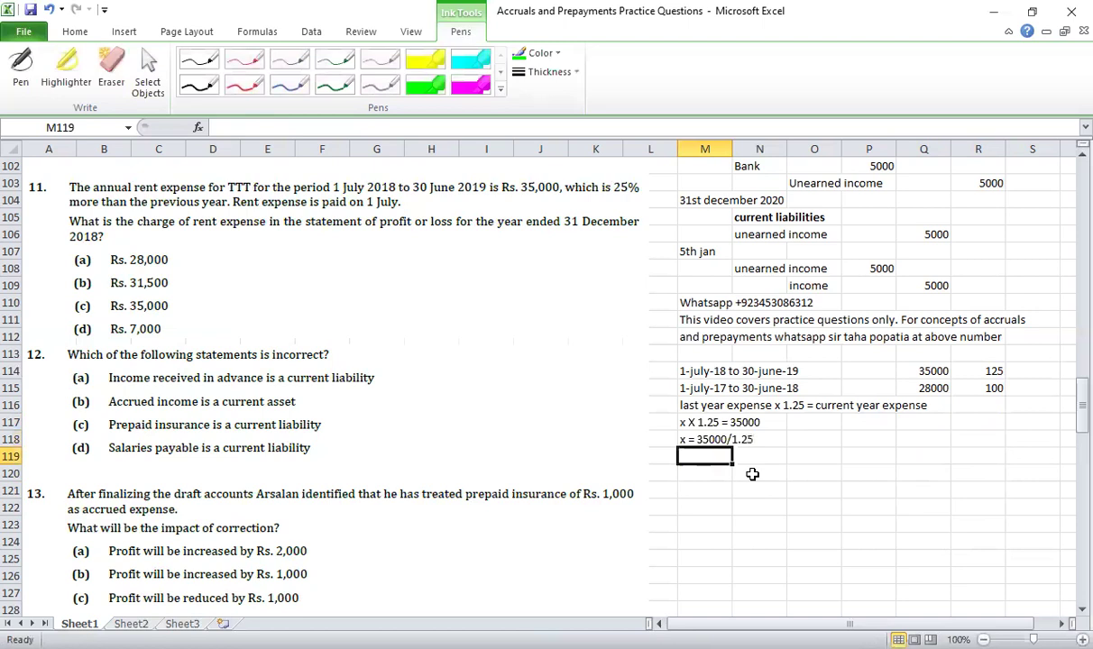
{"action": "left_click", "coordinate": [935, 388]}
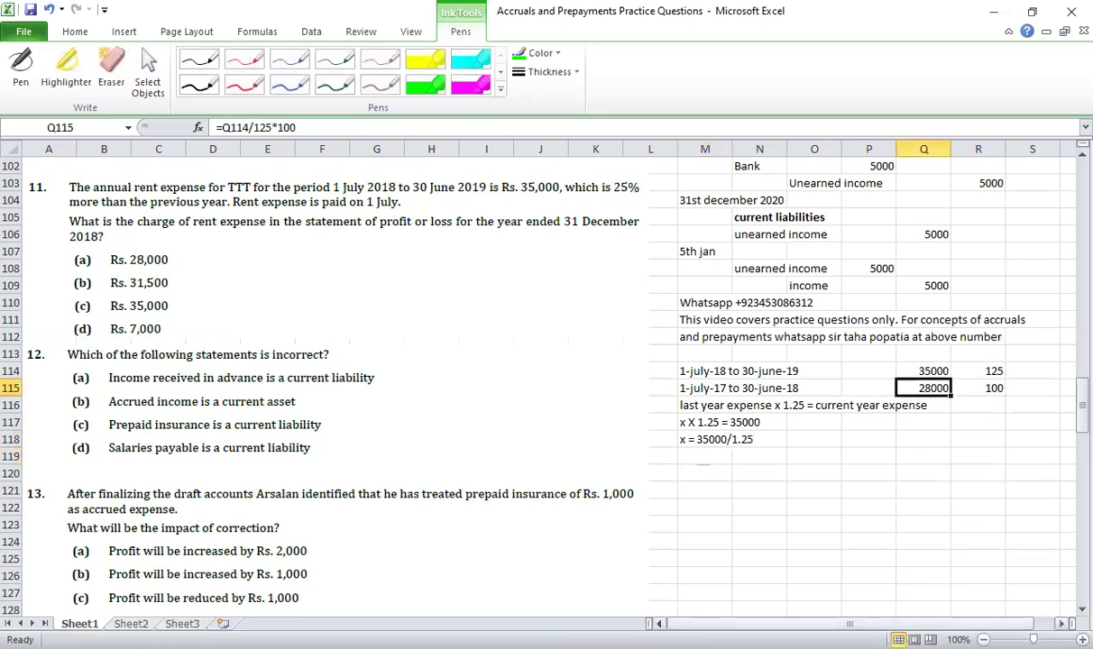
Step: Clear the expense equation and algebra notes from M116:M118, leaving M116 selected
{"action": "left_click_drag", "start_coordinate": [703, 408], "coordinate": [899, 440]}
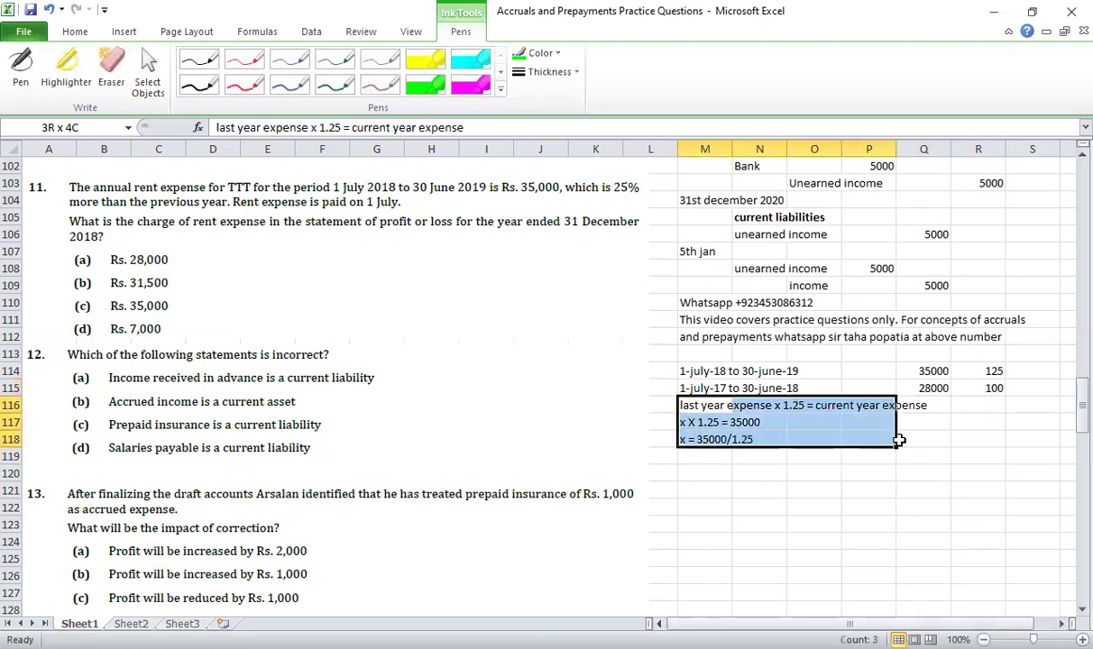
{"action": "key", "text": "Delete"}
{"action": "key", "text": "Down"}
{"action": "key", "text": "Up"}
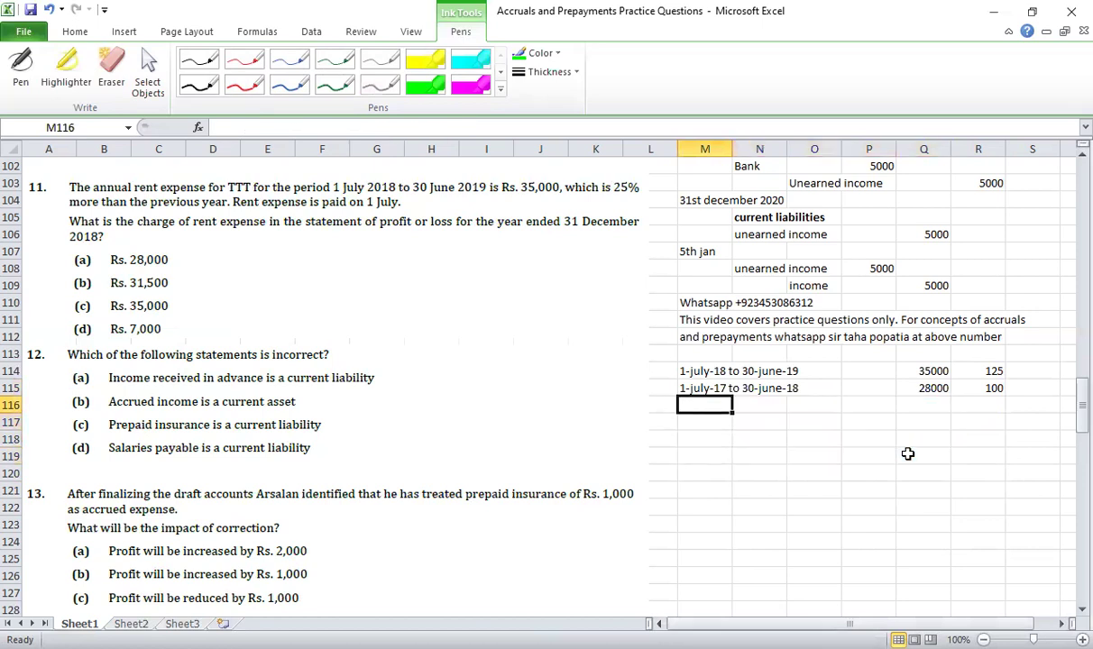
Step: Demonstrate the 25% increase in M116 with =28000+28000*25%, recheck the formula and clear the cell
{"action": "type", "text": "=28000+28000*25%"}
{"action": "key", "text": "Return"}
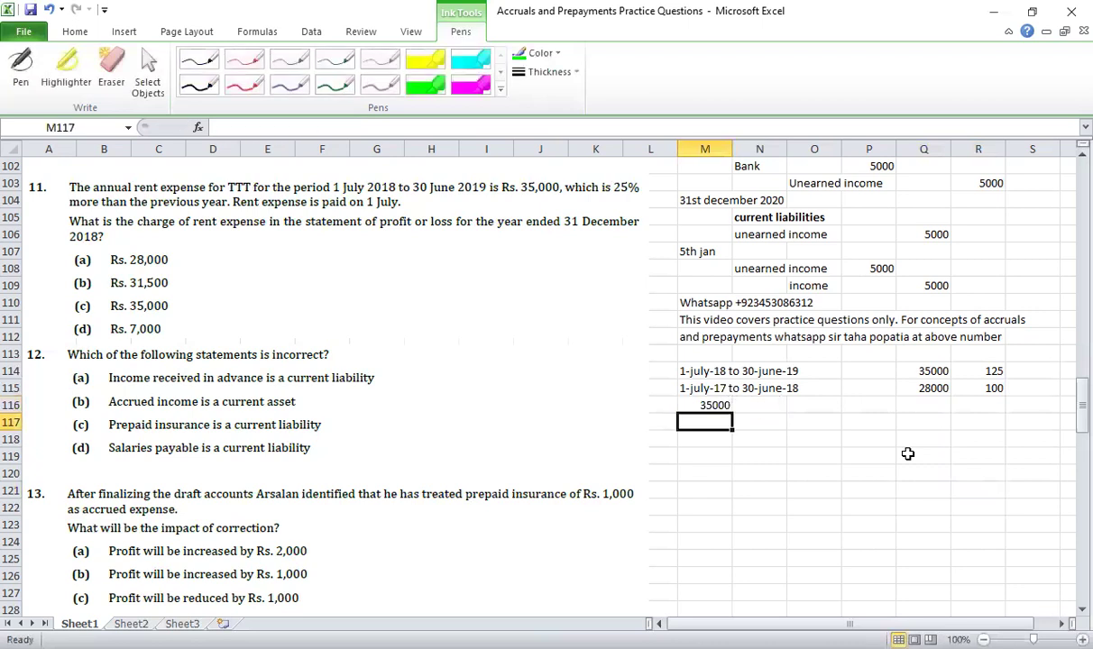
{"action": "key", "text": "Up"}
{"action": "key", "text": "F2"}
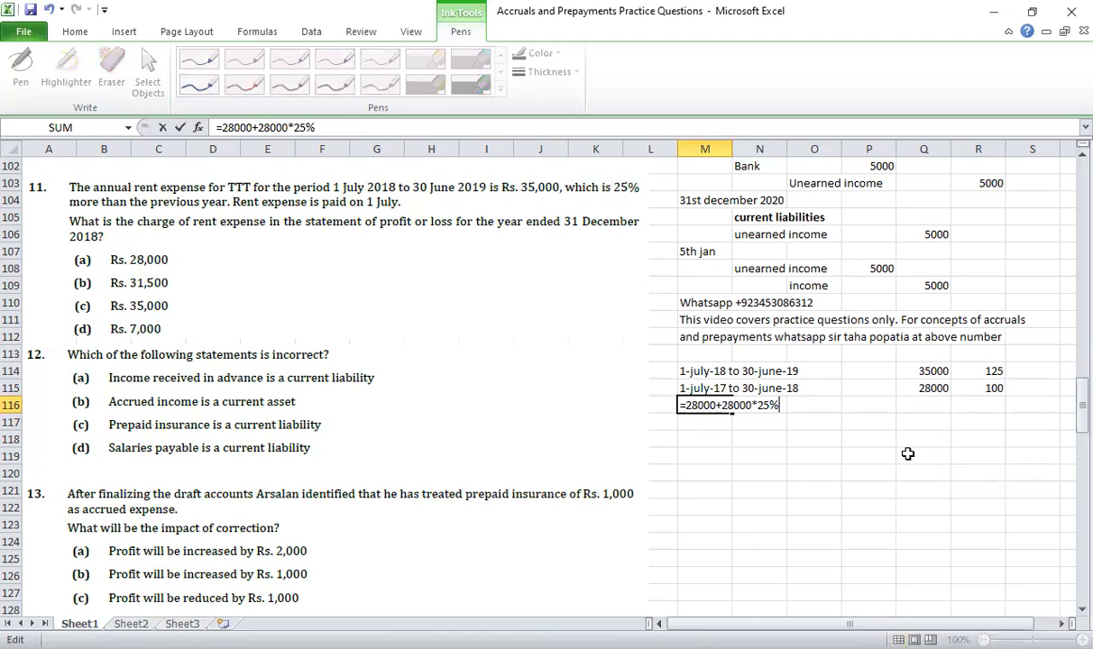
{"action": "key", "text": "Escape"}
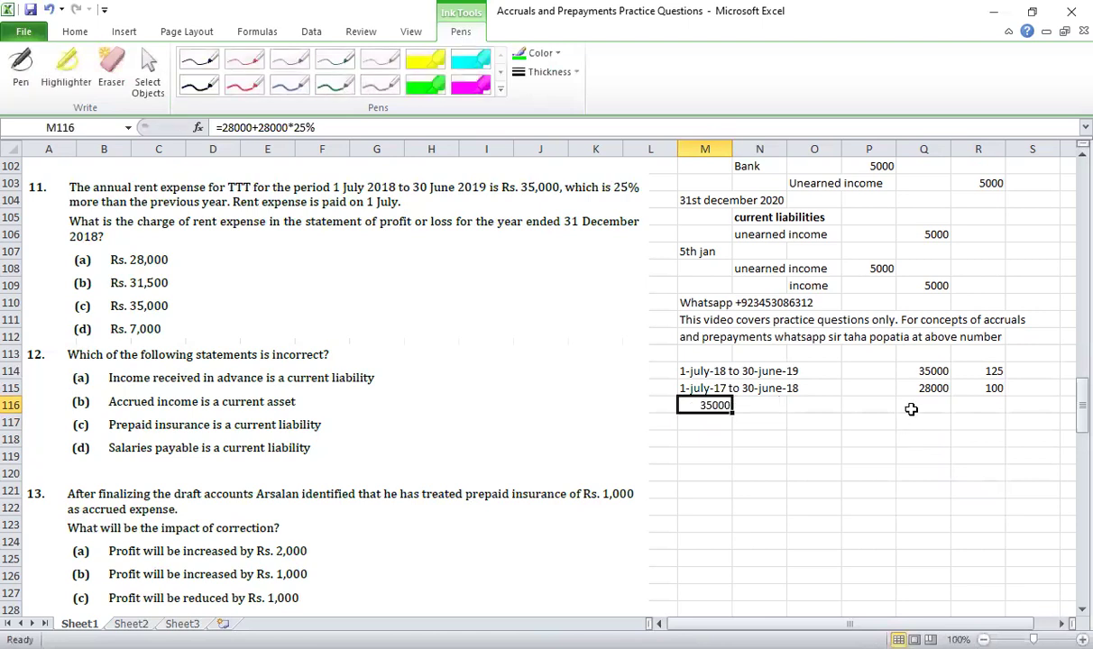
{"action": "key", "text": "Delete"}
Step: Review the Q115 formula that derives the previous year's rent from the current year's rent
{"action": "left_click", "coordinate": [914, 389]}
{"action": "type", "text": "=Q114/125*100"}
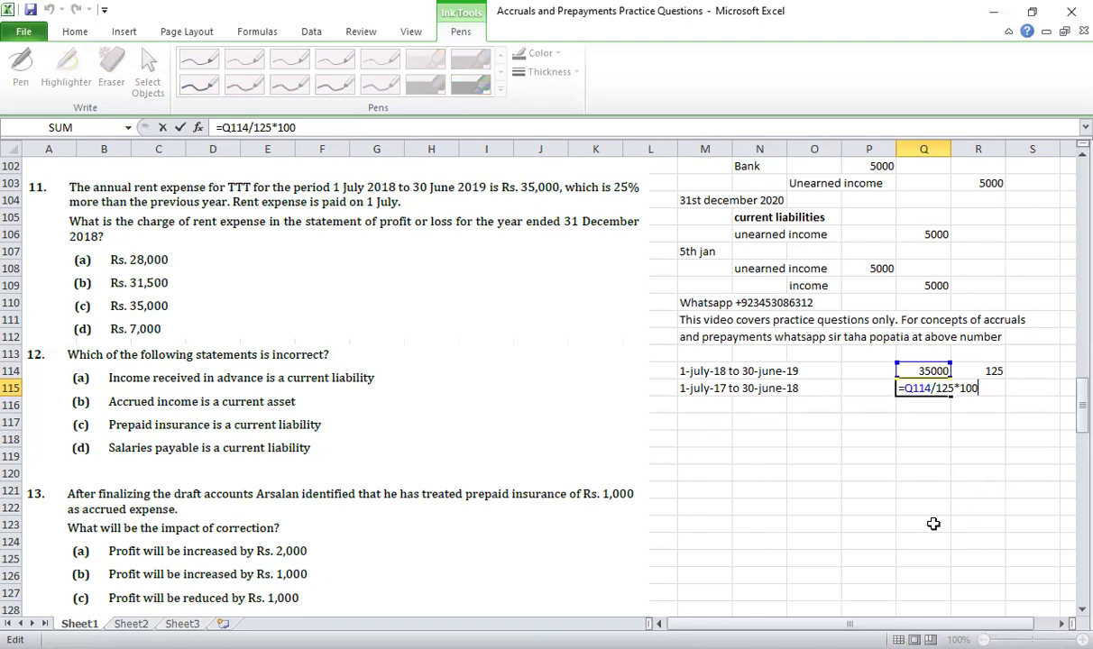
{"action": "key", "text": "Return"}
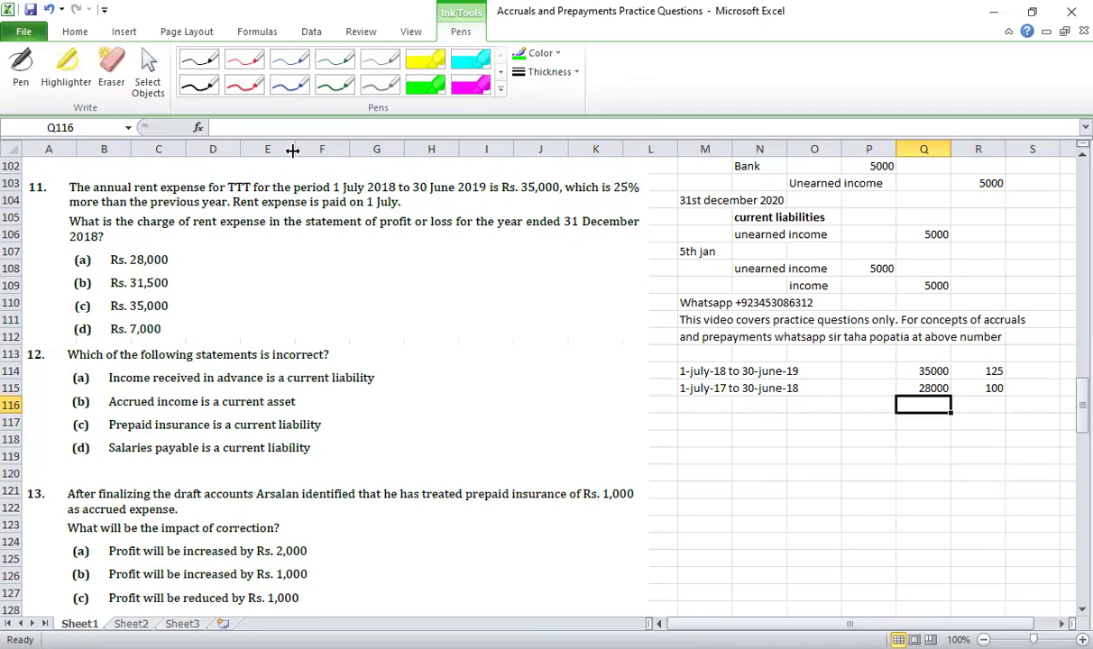
Step: Highlight question 11's rent charge question in green and underline "Rent expense is paid on 1 July" in red
{"action": "left_click", "coordinate": [417, 87]}
{"action": "left_click_drag", "start_coordinate": [76, 222], "coordinate": [640, 222]}
{"action": "left_click_drag", "start_coordinate": [73, 236], "coordinate": [104, 237]}
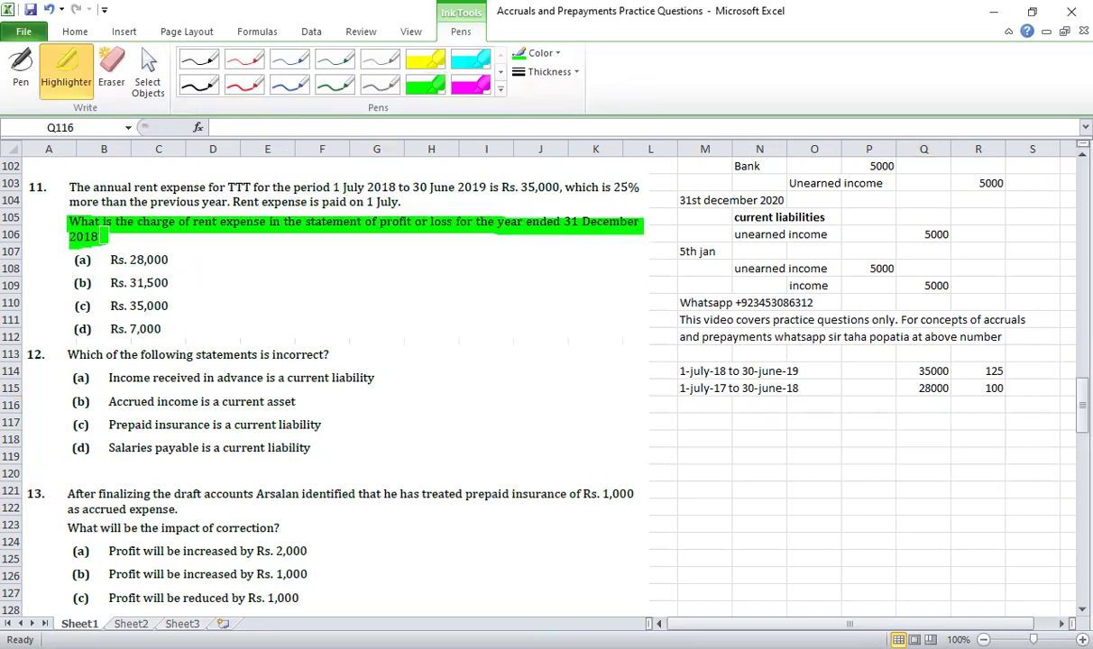
{"action": "left_click", "coordinate": [245, 85]}
{"action": "left_click_drag", "start_coordinate": [233, 208], "coordinate": [389, 209]}
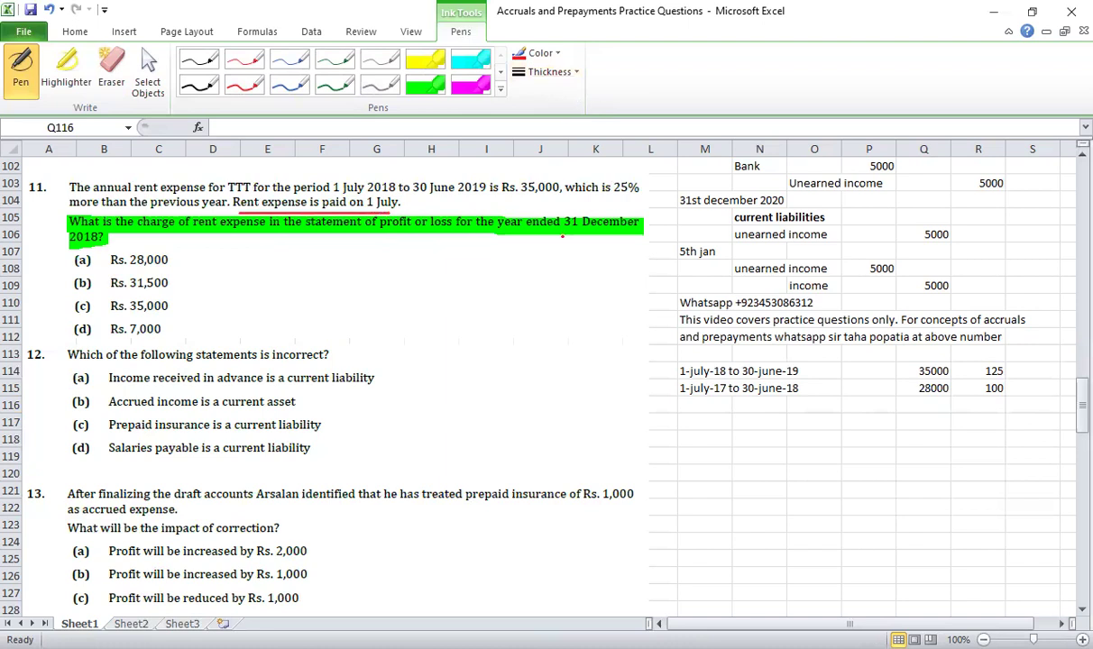
{"action": "key", "text": "Escape"}
Step: Enter the first half-year period label, 1-jan-2018 to 30-june-2018, in M117
{"action": "left_click", "coordinate": [753, 439]}
{"action": "left_click", "coordinate": [695, 424]}
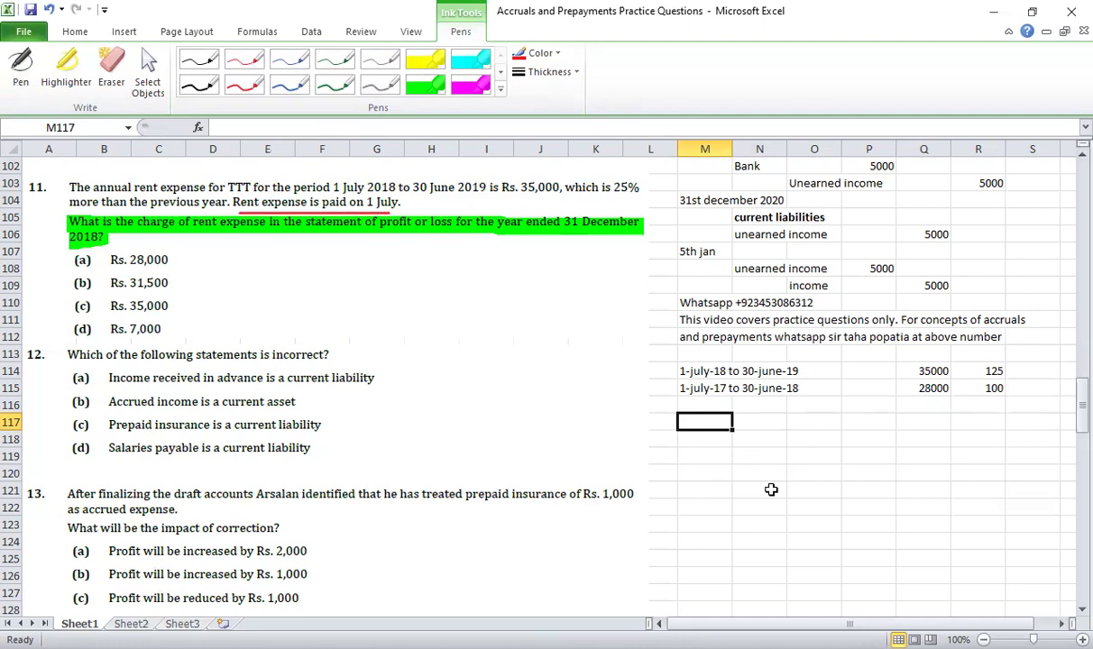
{"action": "type", "text": "1-jan-2018 to"}
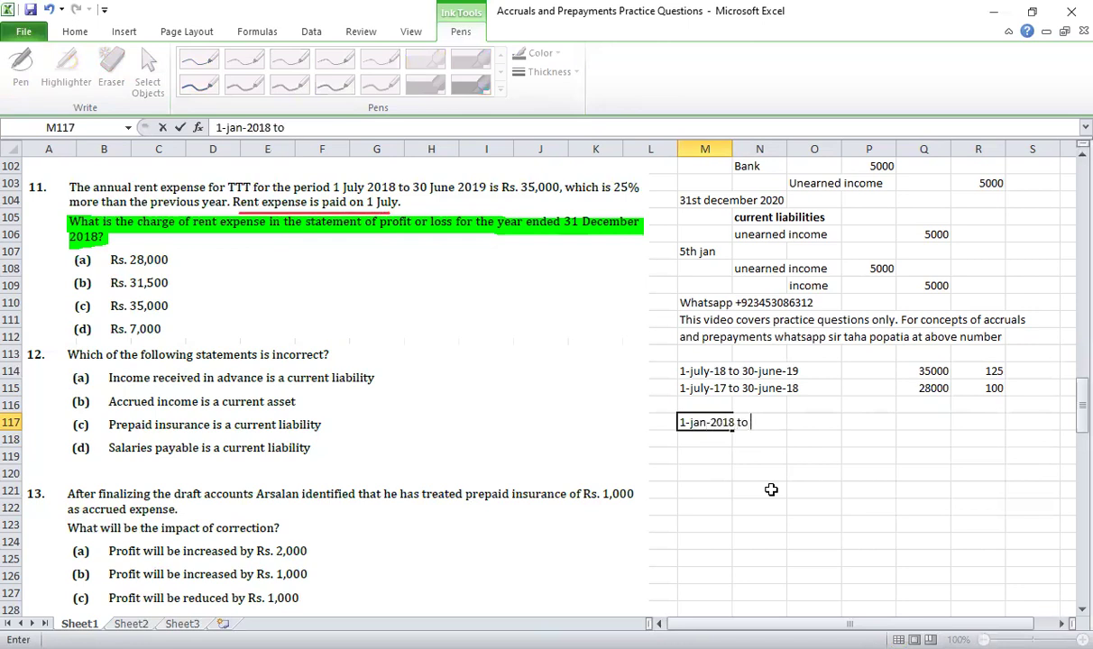
{"action": "type", "text": " 30-june-21"}
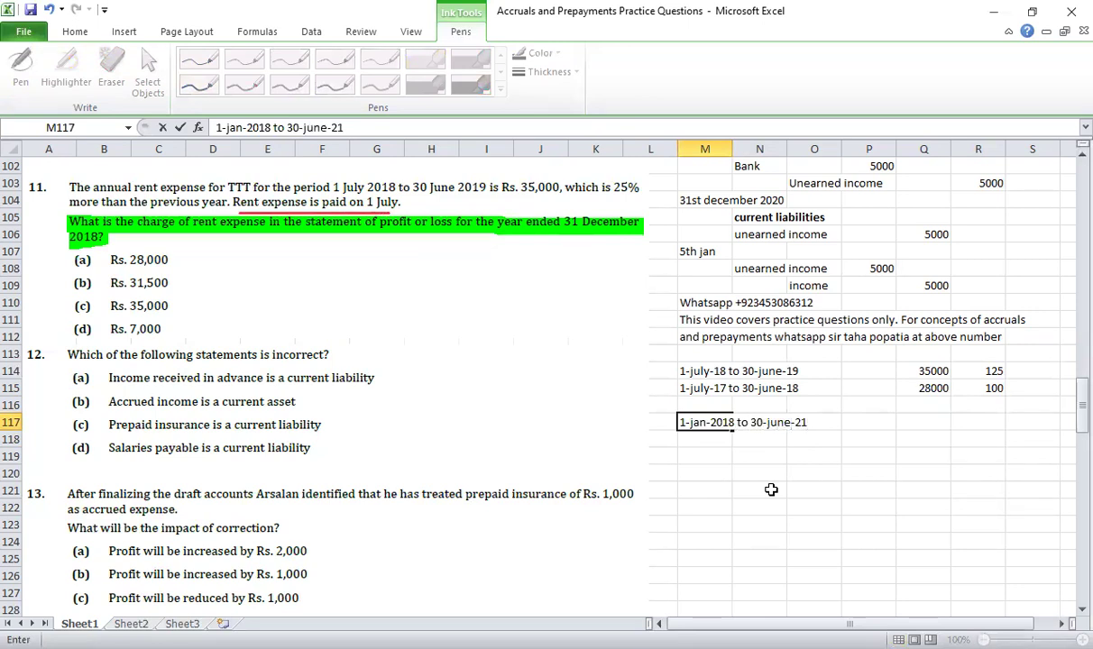
{"action": "key", "text": "BackSpace"}
{"action": "type", "text": "018"}
{"action": "key", "text": "Return"}
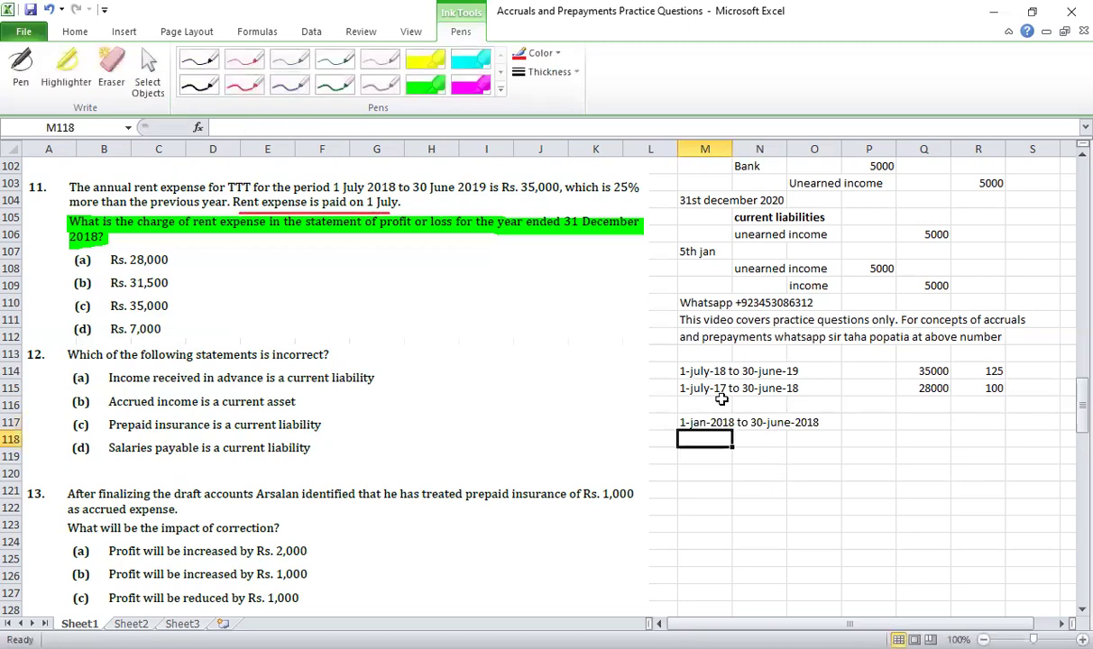
Step: Check the two annual rent rows and calculate six months of the previous year's rent in Q117 with =Q115/12*6
{"action": "left_click", "coordinate": [696, 370]}
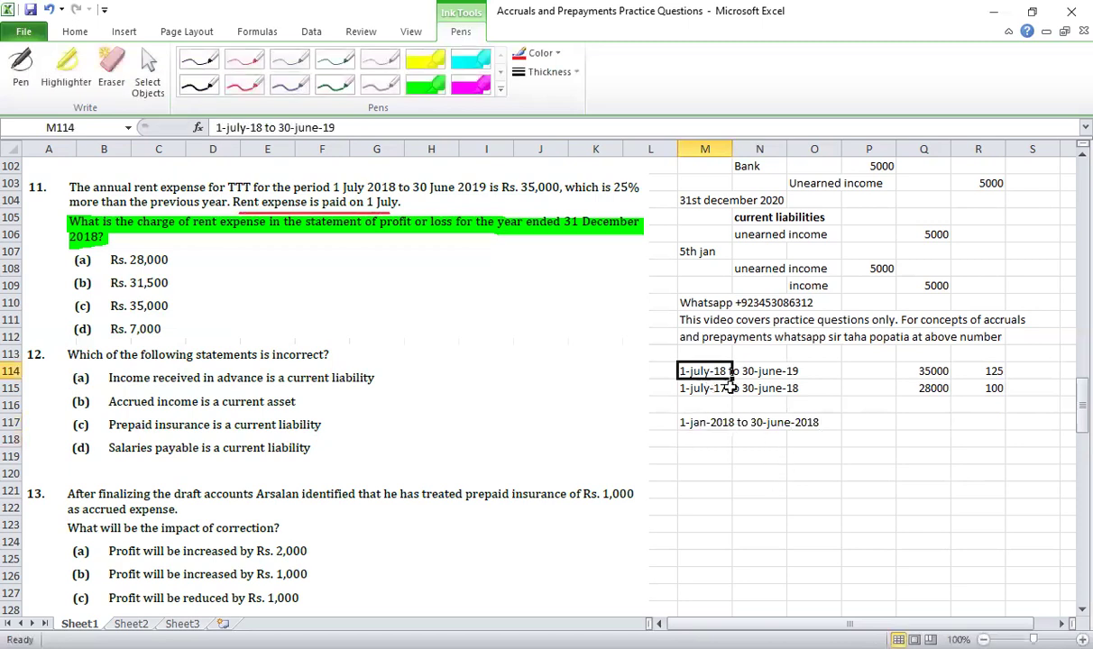
{"action": "left_click", "coordinate": [934, 371]}
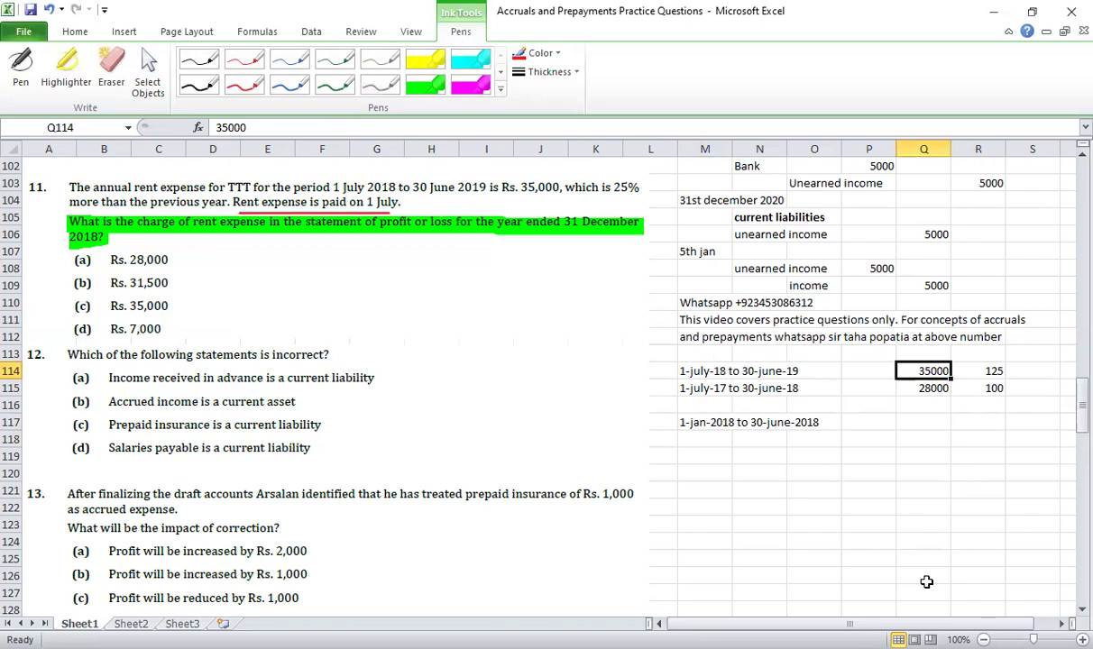
{"action": "left_click_drag", "start_coordinate": [688, 388], "coordinate": [900, 387]}
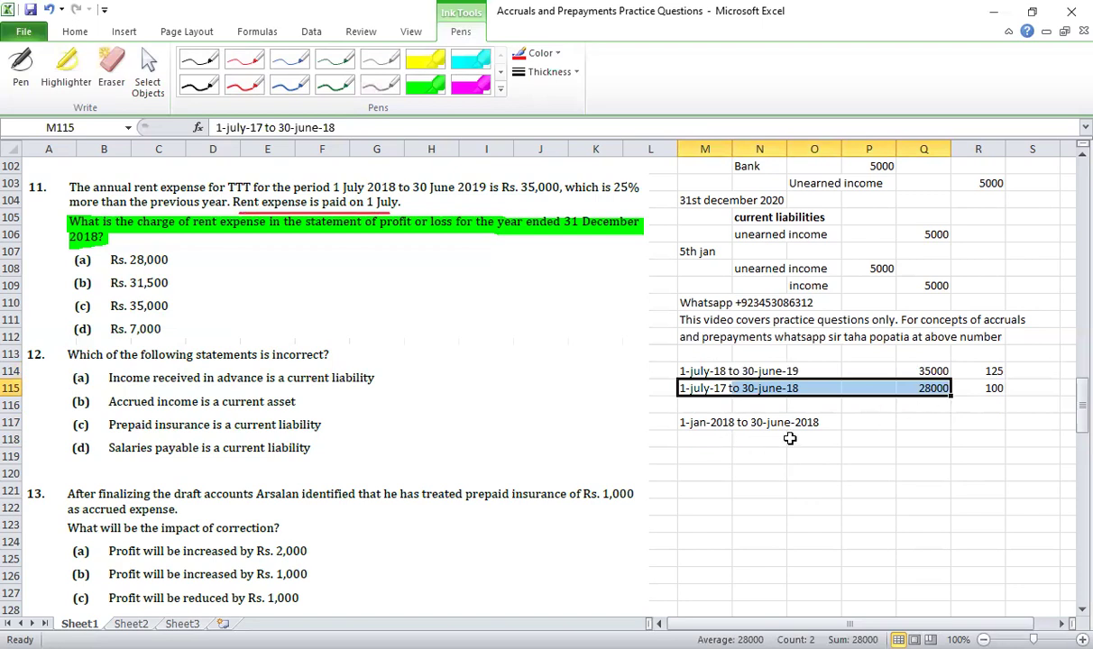
{"action": "left_click", "coordinate": [924, 423]}
{"action": "type", "text": "="}
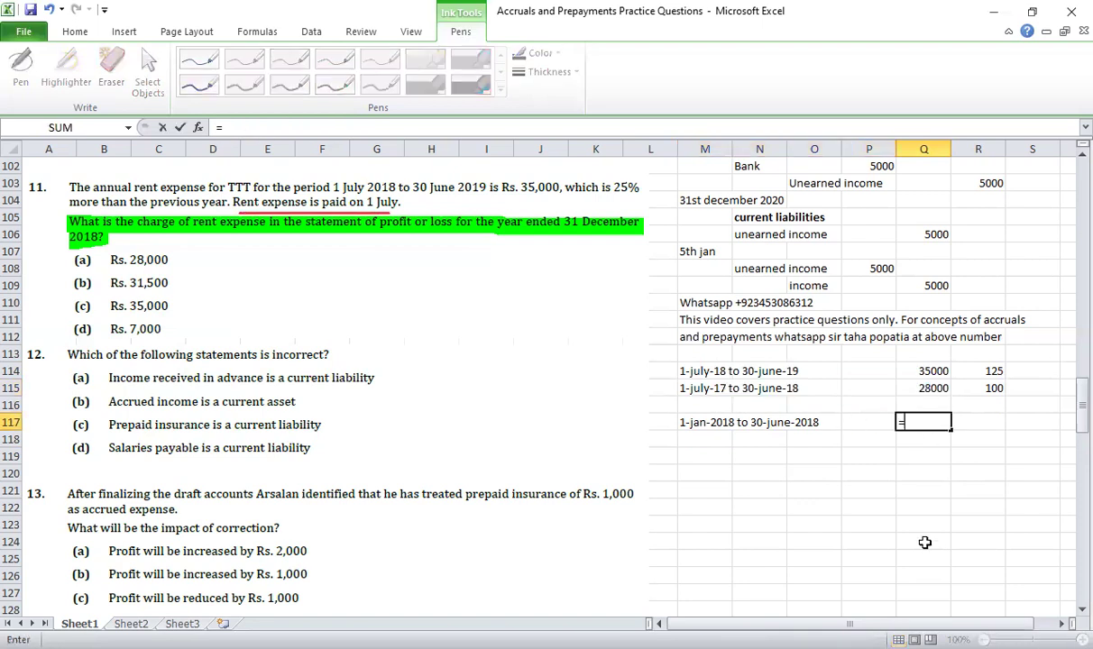
{"action": "key", "text": "Up"}
{"action": "key", "text": "Up"}
{"action": "type", "text": "/12"}
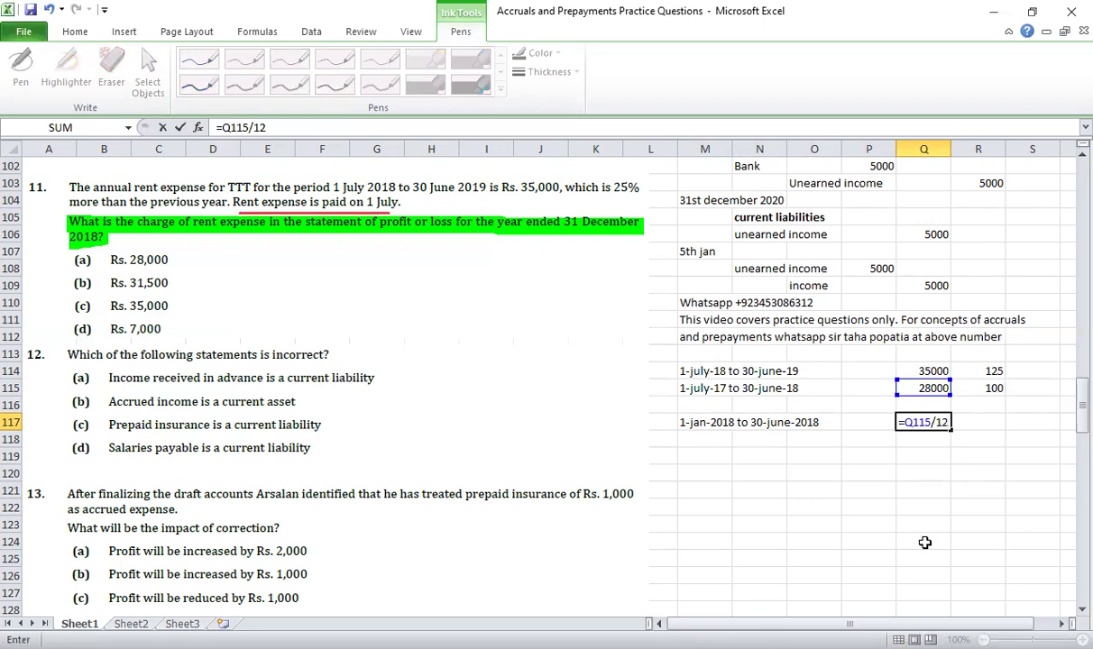
{"action": "type", "text": "*6"}
{"action": "key", "text": "Return"}
Step: Format the half-year rent in Q117 with a thousands separator and no decimals, and recheck its formula
{"action": "key", "text": "Up"}
{"action": "key", "text": "F2"}
{"action": "key", "text": "Escape"}
{"action": "key", "text": "F2"}
{"action": "key", "text": "Escape"}
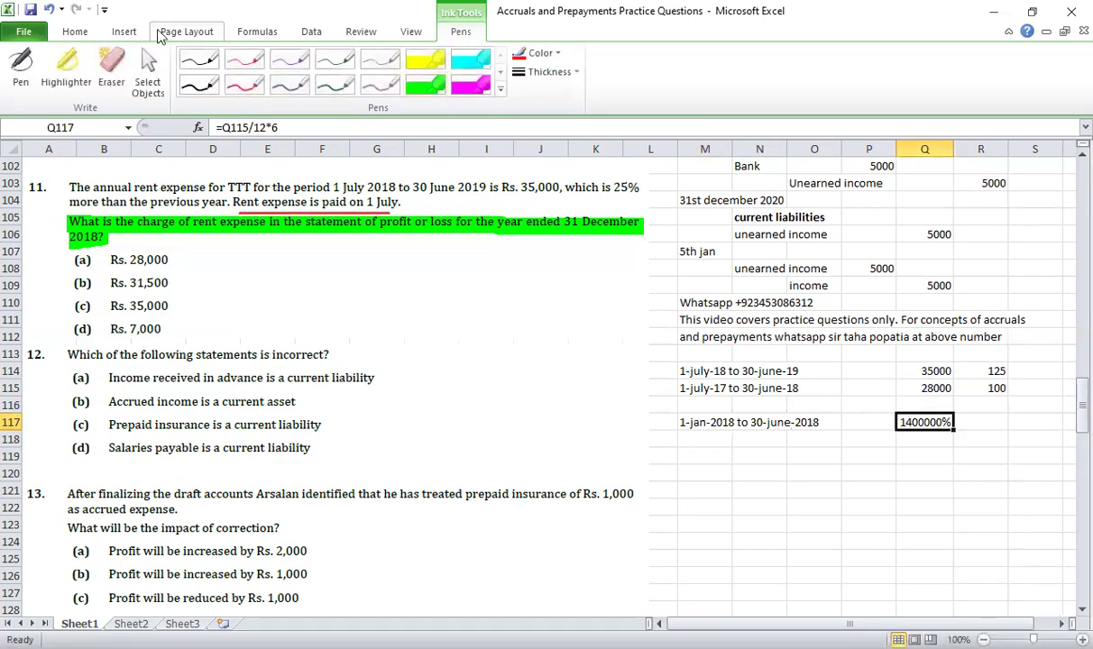
{"action": "left_click", "coordinate": [79, 33]}
{"action": "left_click", "coordinate": [588, 84]}
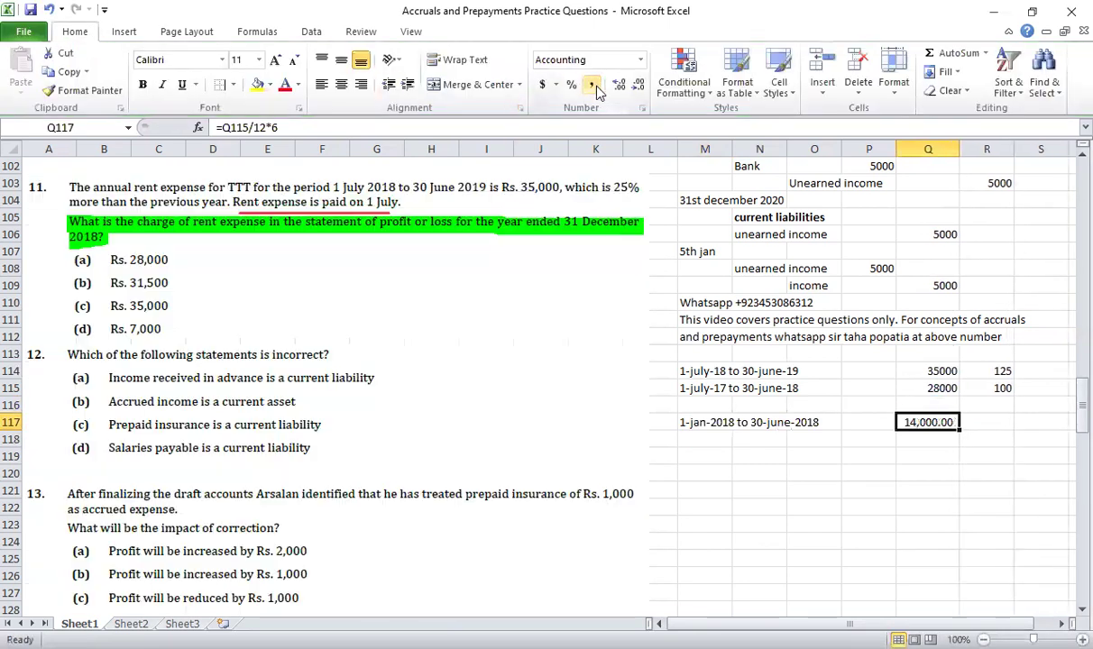
{"action": "left_click", "coordinate": [634, 90]}
{"action": "left_click", "coordinate": [634, 90]}
{"action": "left_click", "coordinate": [1051, 511]}
{"action": "left_click", "coordinate": [880, 422]}
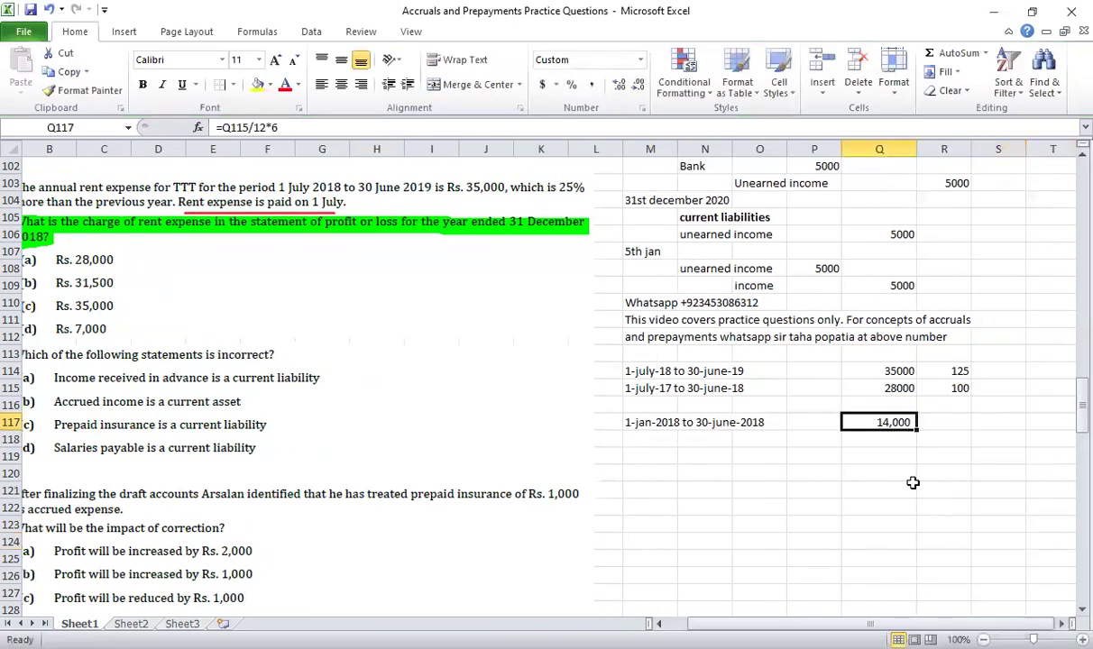
{"action": "left_click_drag", "start_coordinate": [870, 624], "coordinate": [851, 624]}
{"action": "key", "text": "F2"}
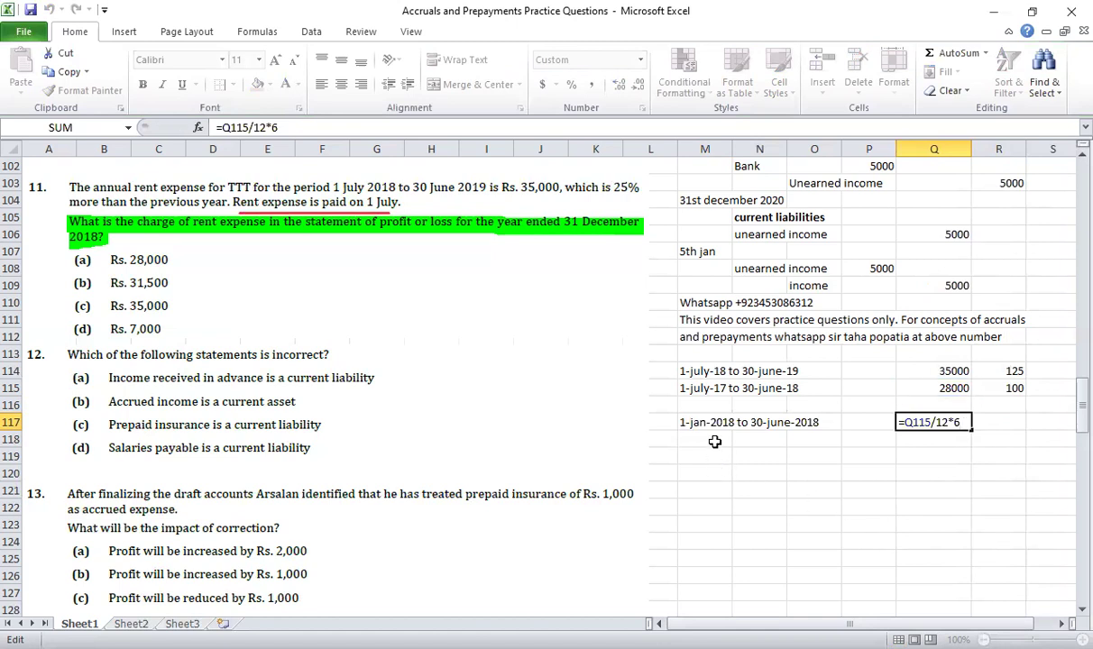
{"action": "key", "text": "Return"}
Step: Enter the second half-year period label, 1-july-2018 to 31-dec-2018, in M118
{"action": "type", "text": "1-"}
{"action": "type", "text": "july-"}
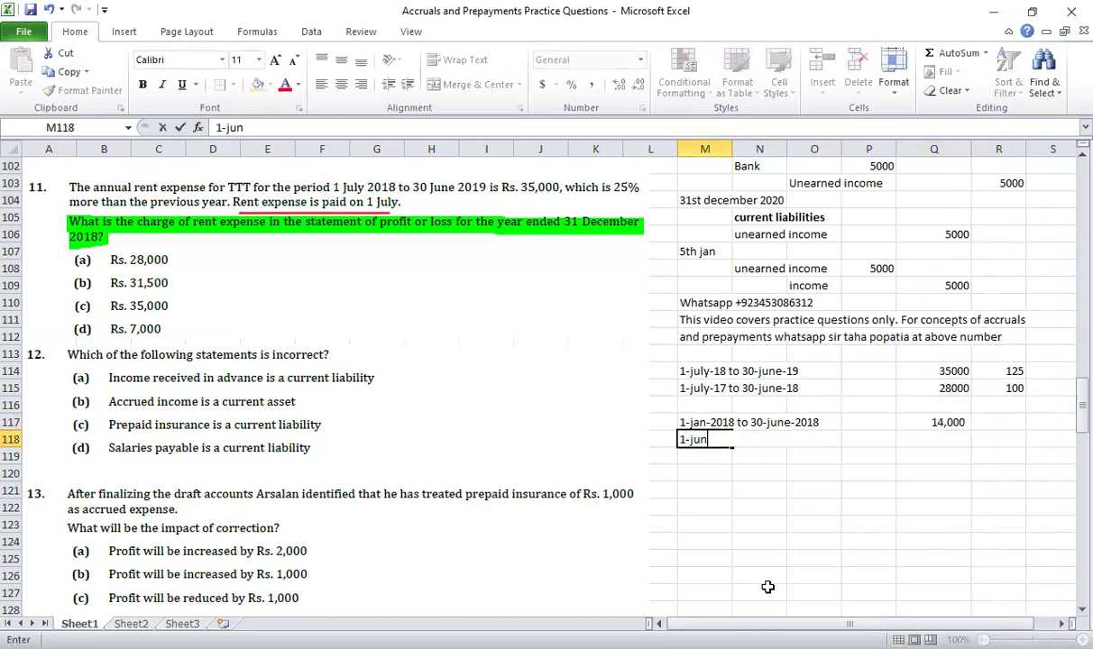
{"action": "type", "text": "2018 to 31-dece"}
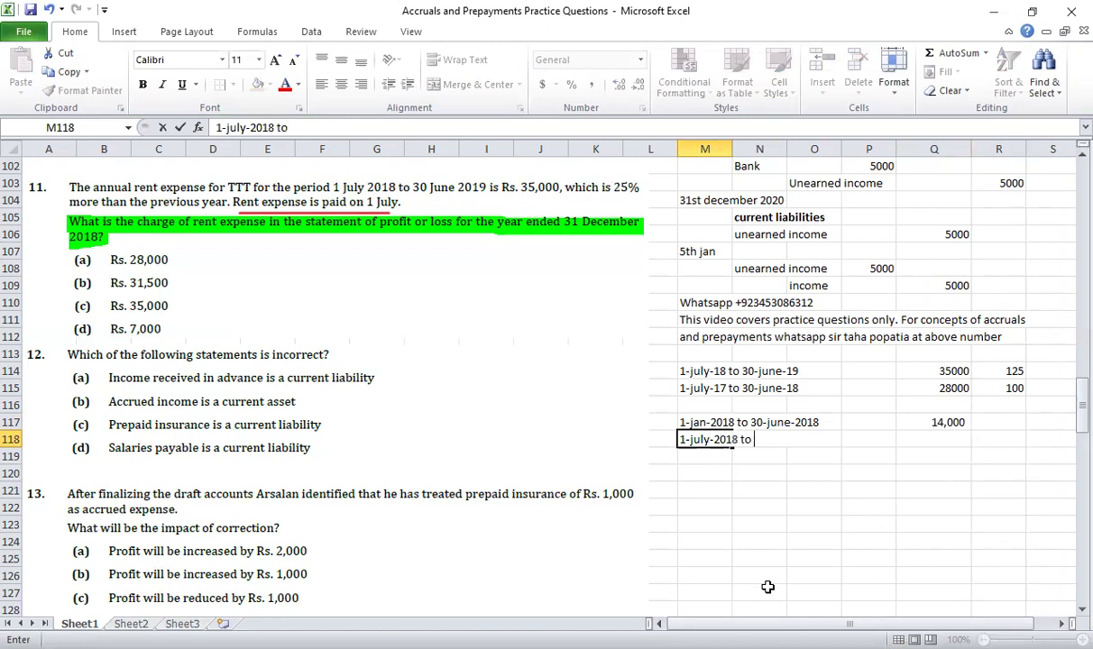
{"action": "key", "text": "BackSpace"}
{"action": "type", "text": "-2018"}
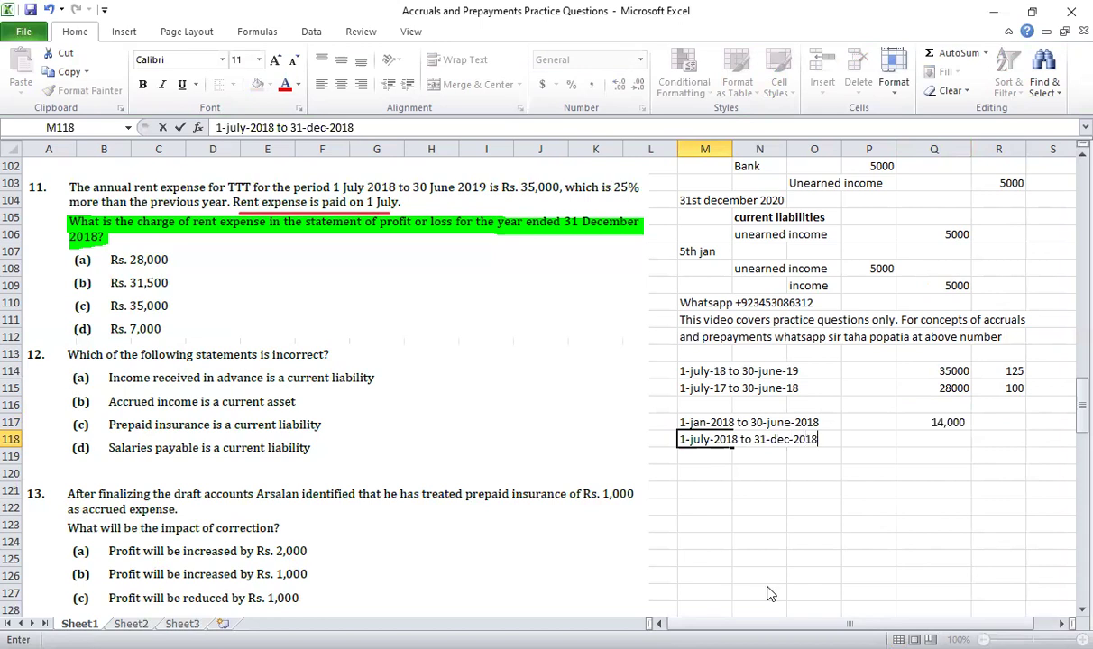
Step: Calculate six months of the current year's rent in Q118 with =Q114/12*6
{"action": "key", "text": "Right"}
{"action": "key", "text": "Right"}
{"action": "key", "text": "Right"}
{"action": "key", "text": "Right"}
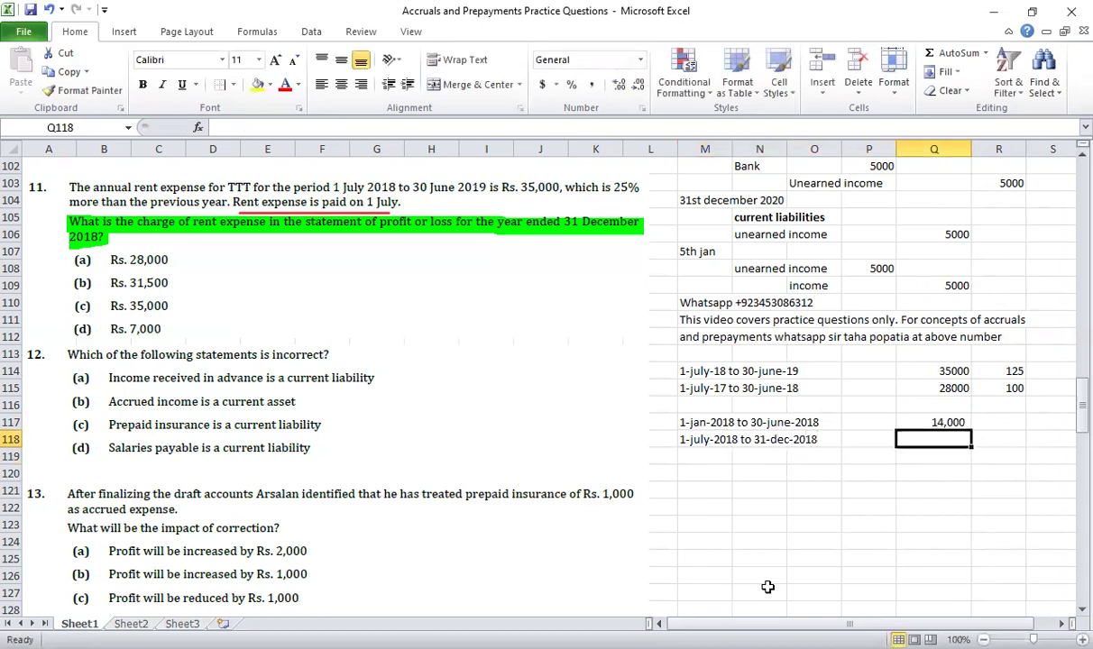
{"action": "type", "text": "="}
{"action": "key", "text": "Up"}
{"action": "key", "text": "Up"}
{"action": "key", "text": "Up"}
{"action": "key", "text": "Up"}
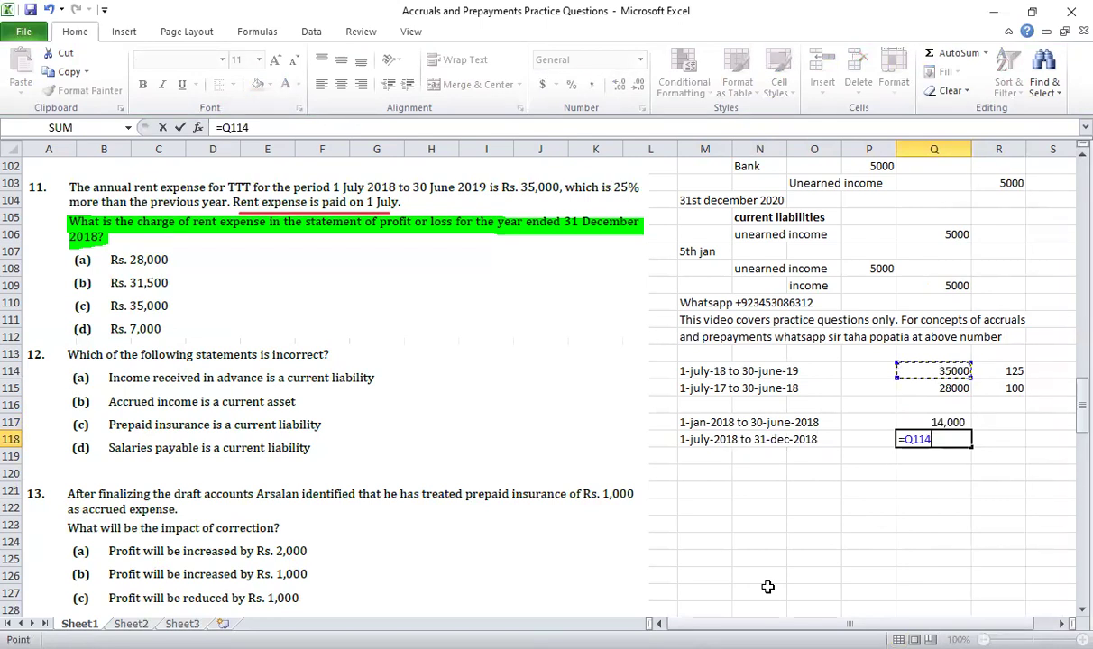
{"action": "type", "text": "/12*6"}
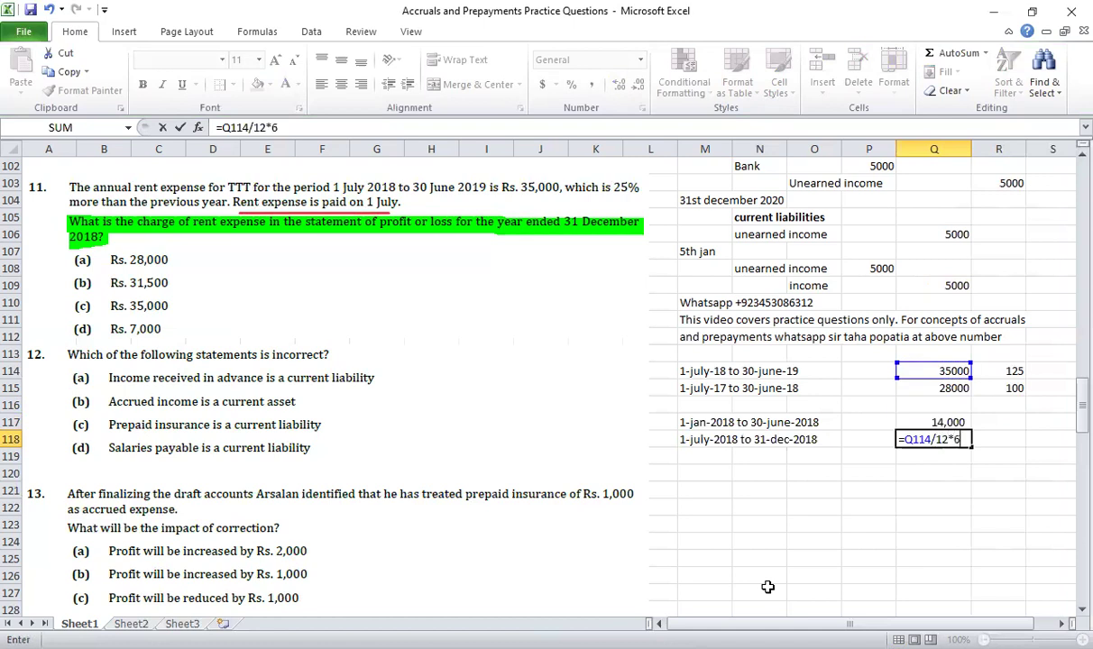
{"action": "key", "text": "Return"}
Step: Format both half-year rent amounts in Q117:Q118 with a thousands separator and no decimals
{"action": "key", "text": "Up"}
{"action": "key", "text": "Down"}
{"action": "key", "text": "Up"}
{"action": "key", "text": "shift+Up"}
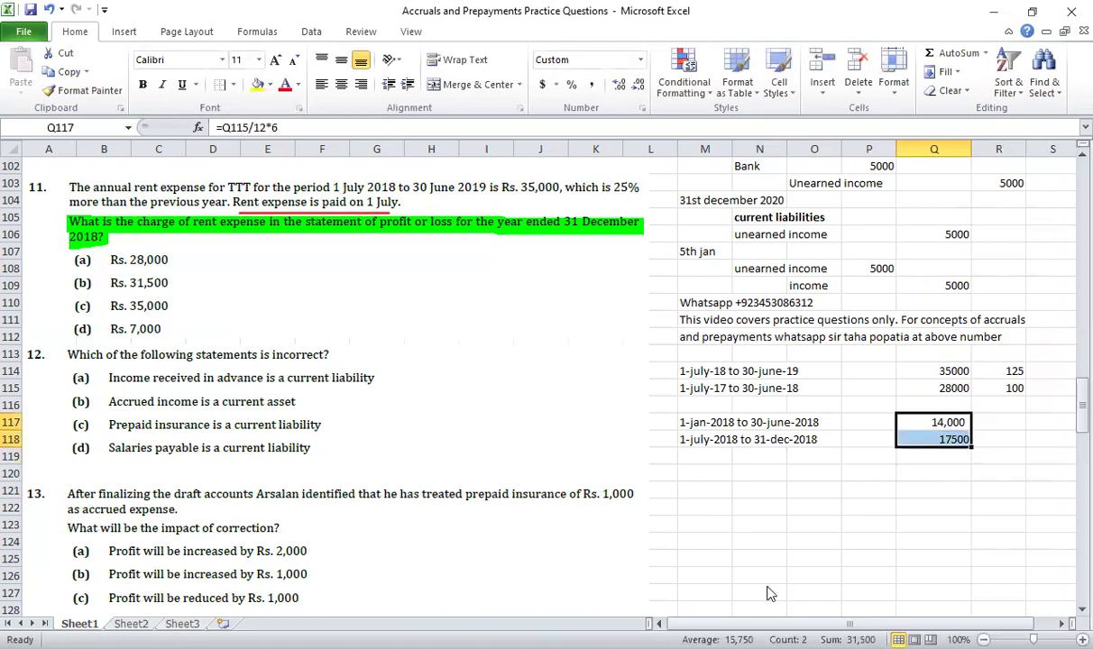
{"action": "left_click", "coordinate": [592, 84]}
{"action": "left_click", "coordinate": [637, 84]}
{"action": "left_click", "coordinate": [637, 84]}
Step: Total the two half-year rent amounts in Q119 with =SUM(Q117:Q118)
{"action": "key", "text": "Down"}
{"action": "key", "text": "alt+equal"}
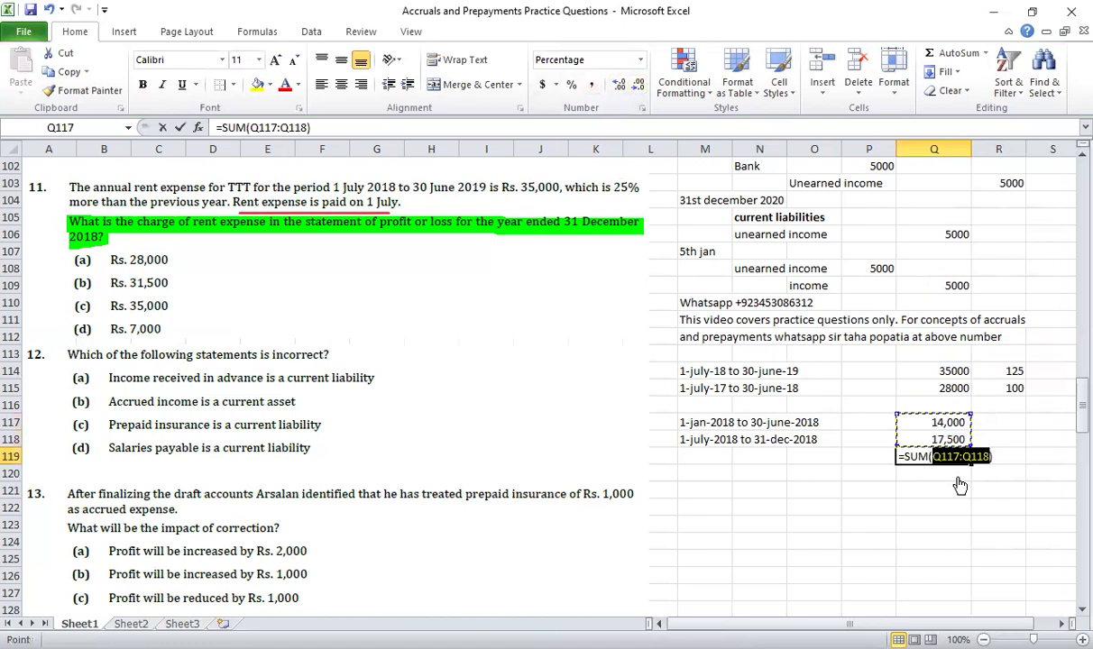
{"action": "key", "text": "alt+equal"}
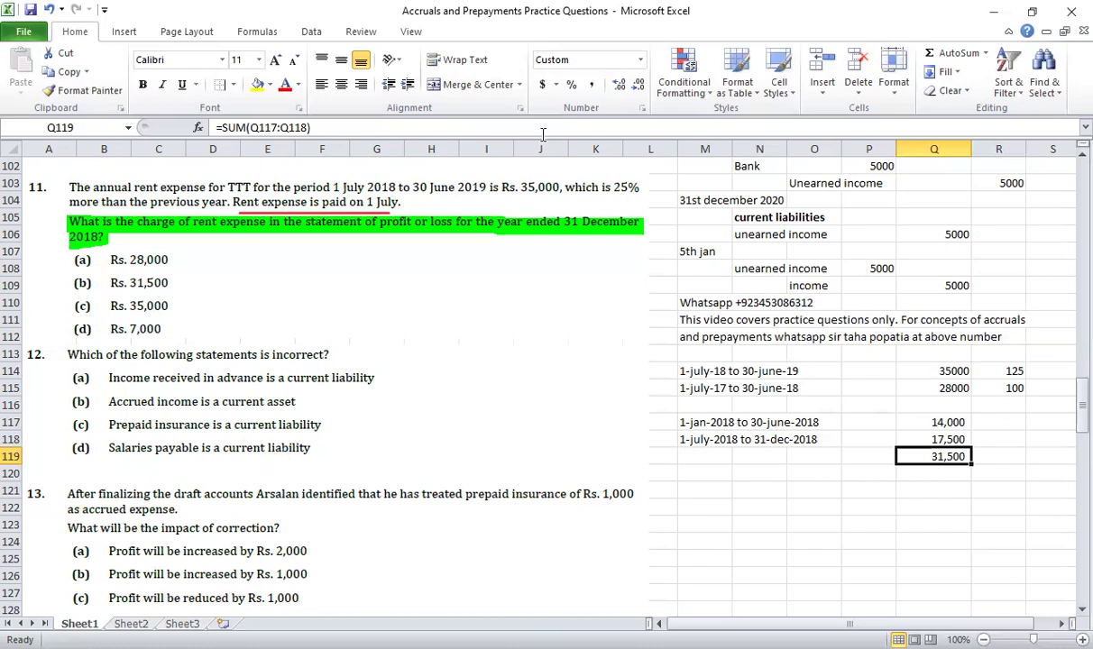
Step: Start the working for question 13 by entering the label gross profit in M122
{"action": "left_click", "coordinate": [733, 507]}
{"action": "scroll", "coordinate": [733, 508], "scroll_direction": "down", "scroll_amount": 3}
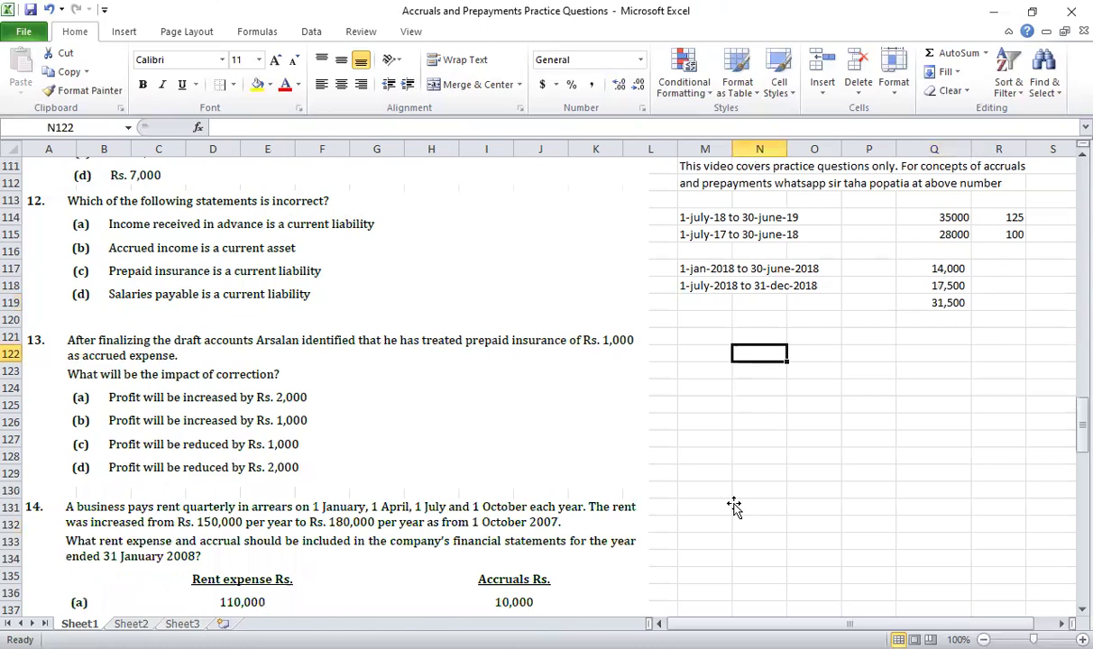
{"action": "scroll", "coordinate": [734, 508], "scroll_direction": "down", "scroll_amount": 3}
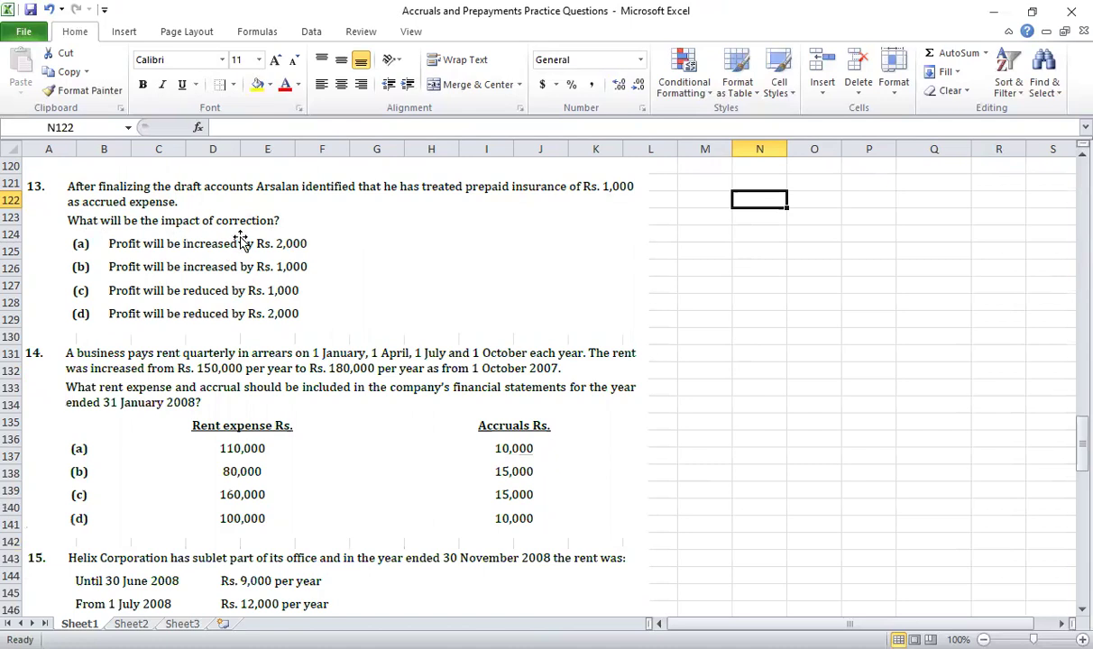
{"action": "left_click", "coordinate": [708, 202]}
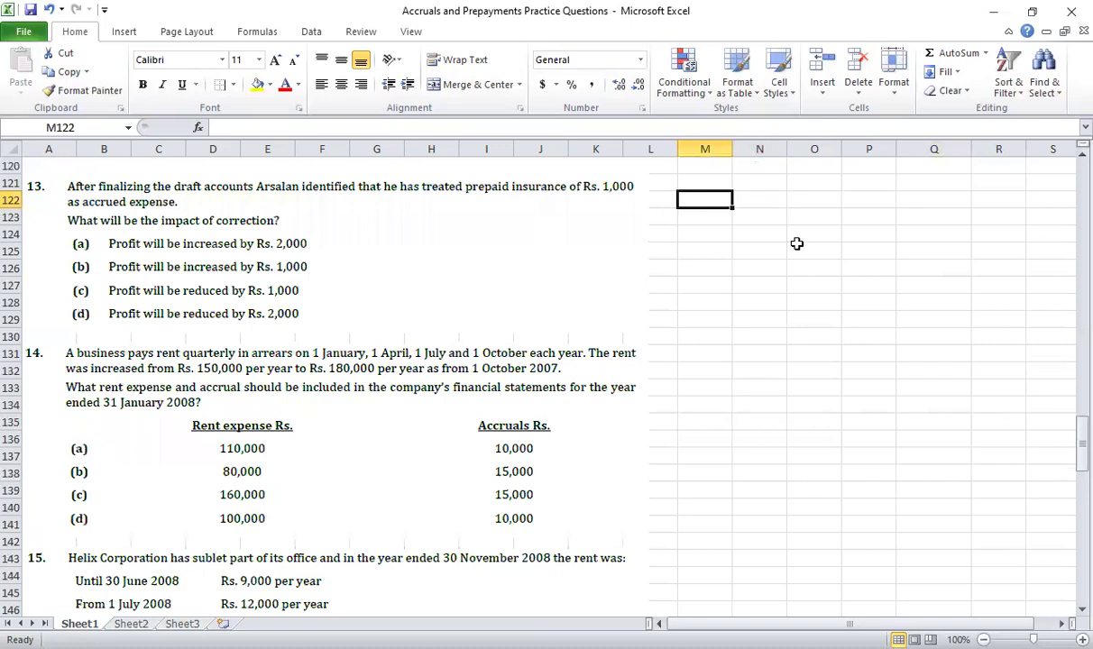
{"action": "type", "text": "p"}
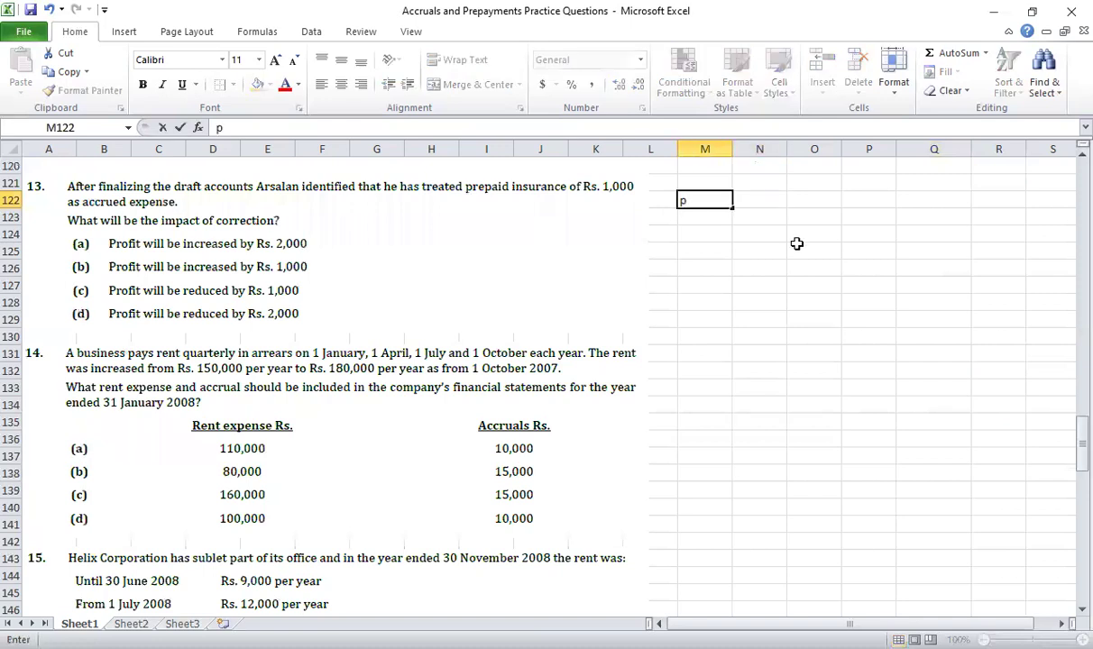
{"action": "key", "text": "BackSpace"}
{"action": "type", "text": "gross profit"}
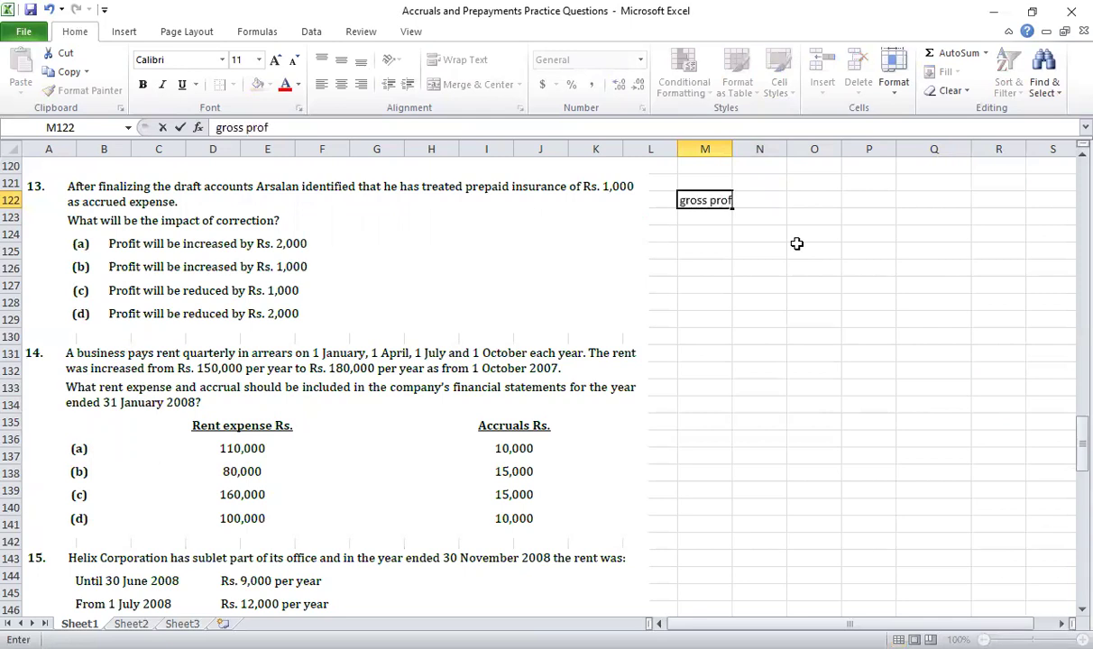
{"action": "key", "text": "Return"}
Step: Enter 5000 as the gross profit amount in P122
{"action": "key", "text": "Right"}
{"action": "key", "text": "Up"}
{"action": "key", "text": "Right"}
{"action": "key", "text": "Right"}
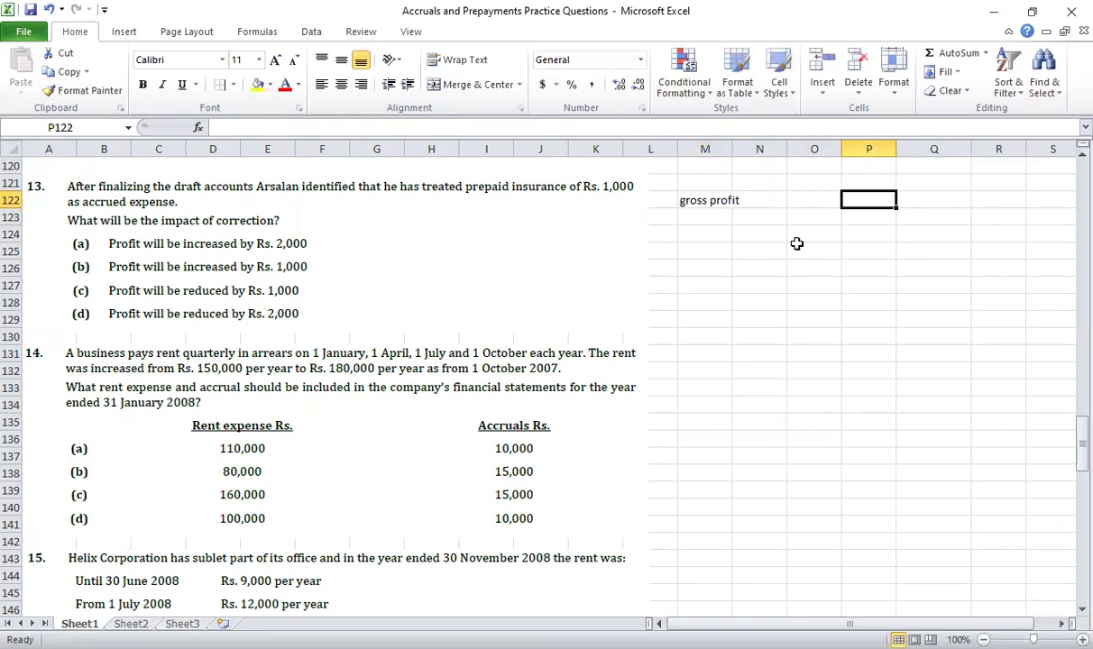
{"action": "type", "text": "5000"}
{"action": "key", "text": "Return"}
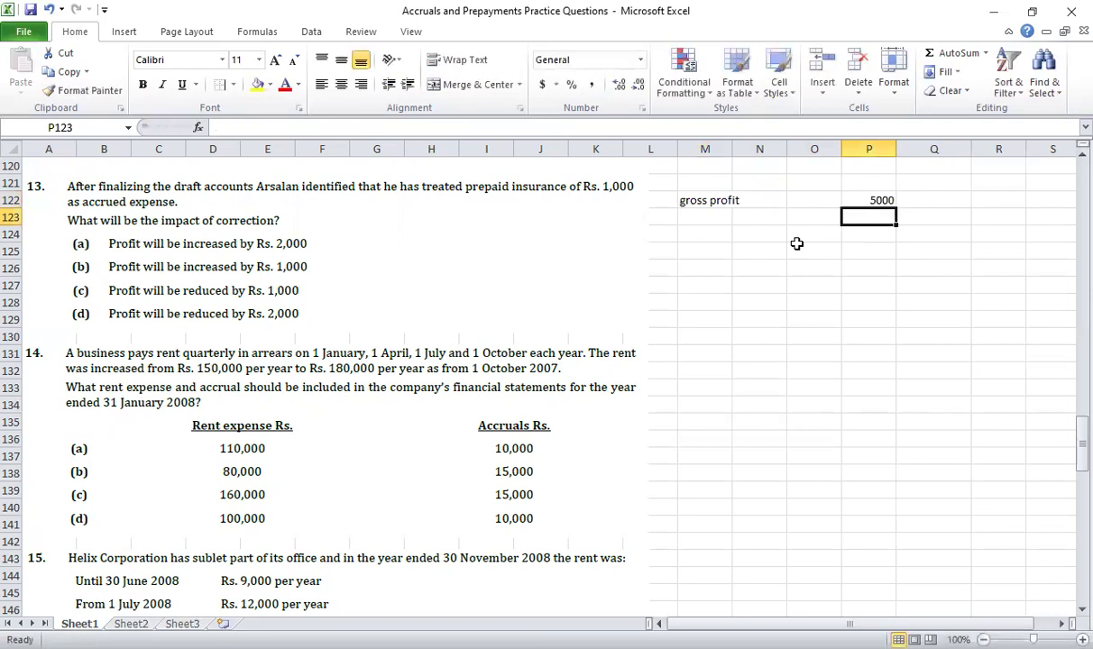
Step: Enter the label Expenses (5000-1000) in M123 for the correct prepaid treatment
{"action": "left_click", "coordinate": [696, 213]}
{"action": "type", "text": "Exp"}
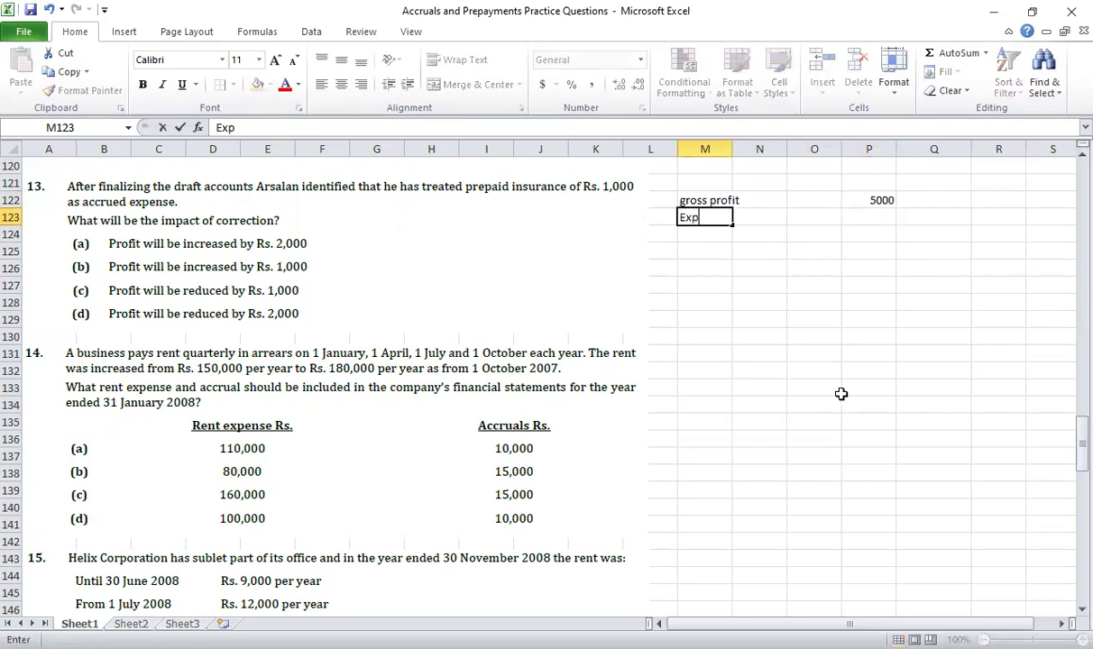
{"action": "type", "text": "enses ("}
{"action": "type", "text": "5000-"}
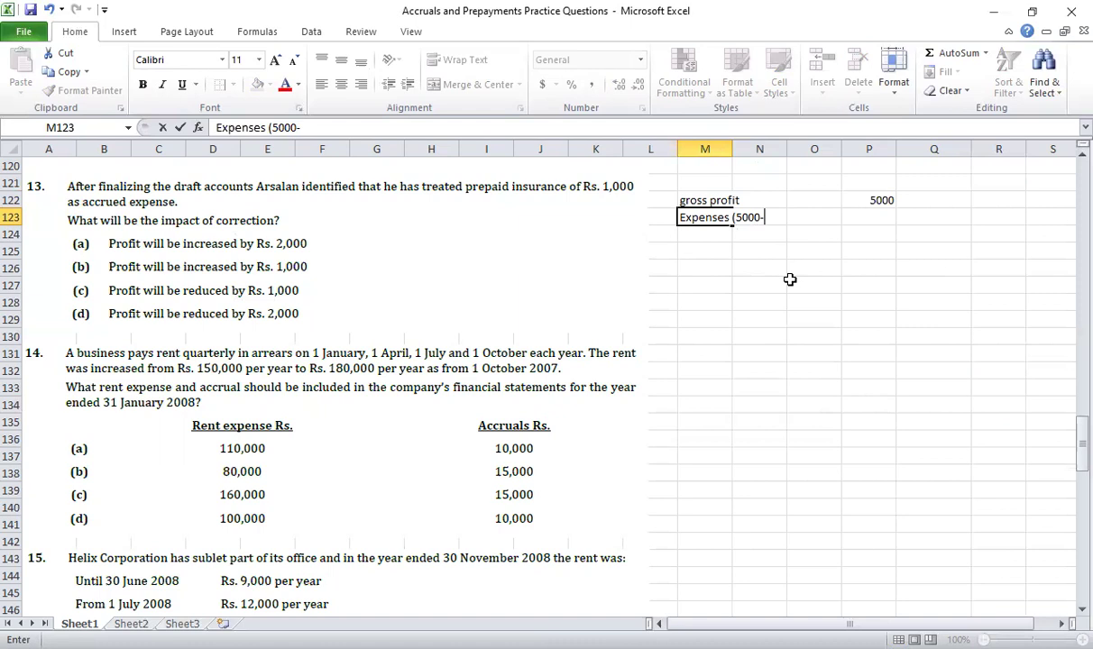
{"action": "type", "text": "1000)"}
Step: Change the gross profit in P122 to 15000 and enter the expenses as =-4000 in P123
{"action": "left_click", "coordinate": [880, 202]}
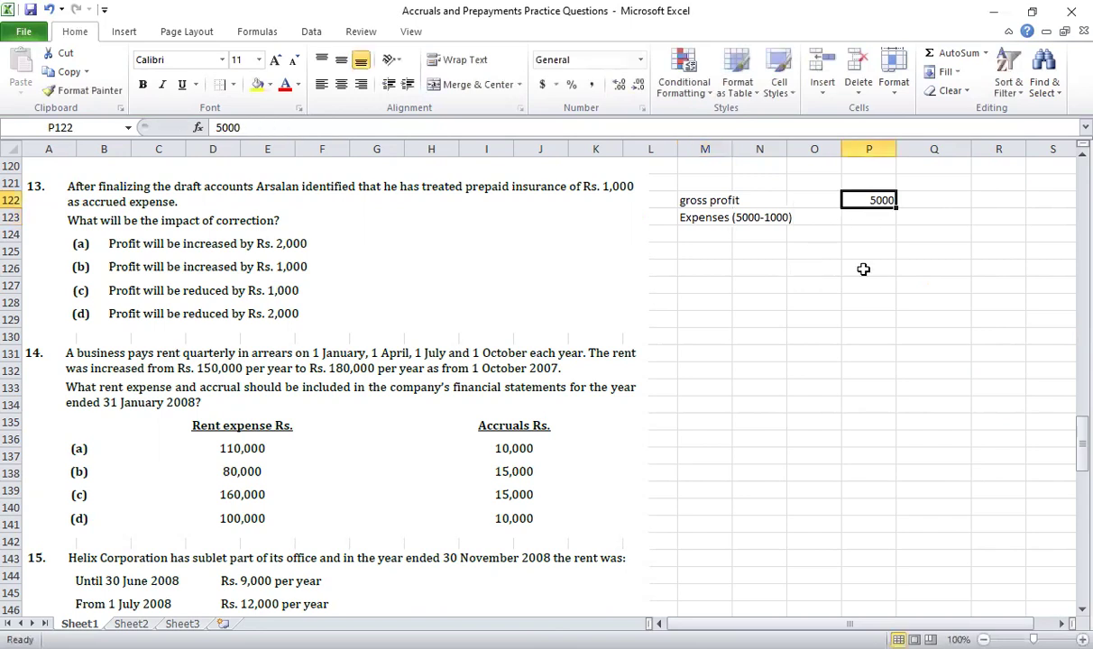
{"action": "type", "text": "1"}
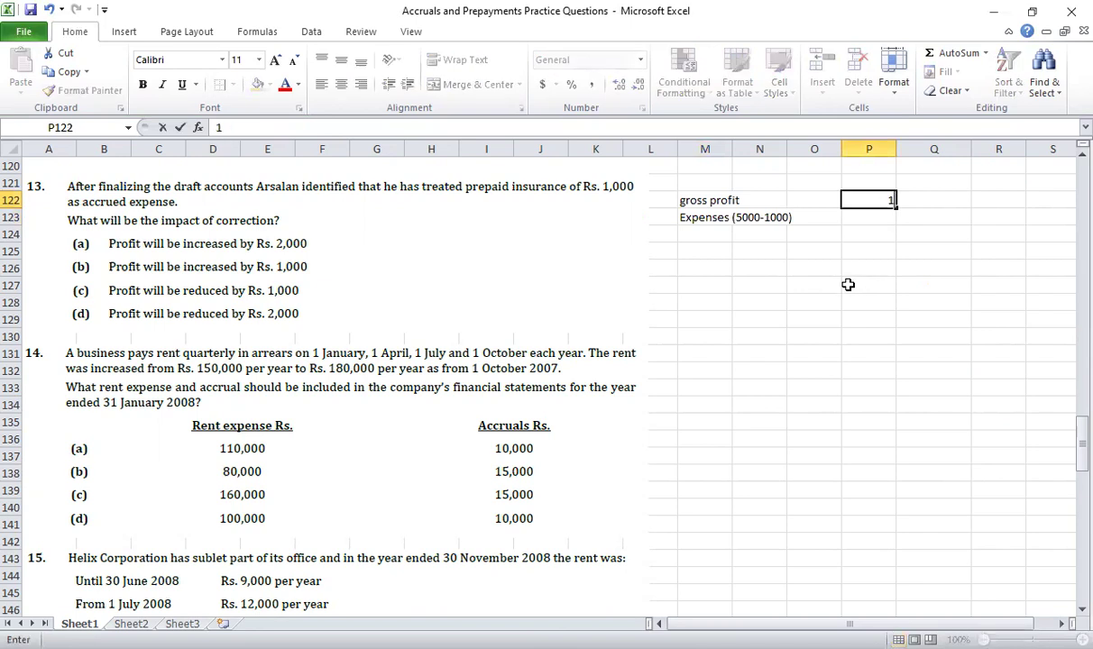
{"action": "type", "text": "50000"}
{"action": "key", "text": "Return"}
{"action": "type", "text": "="}
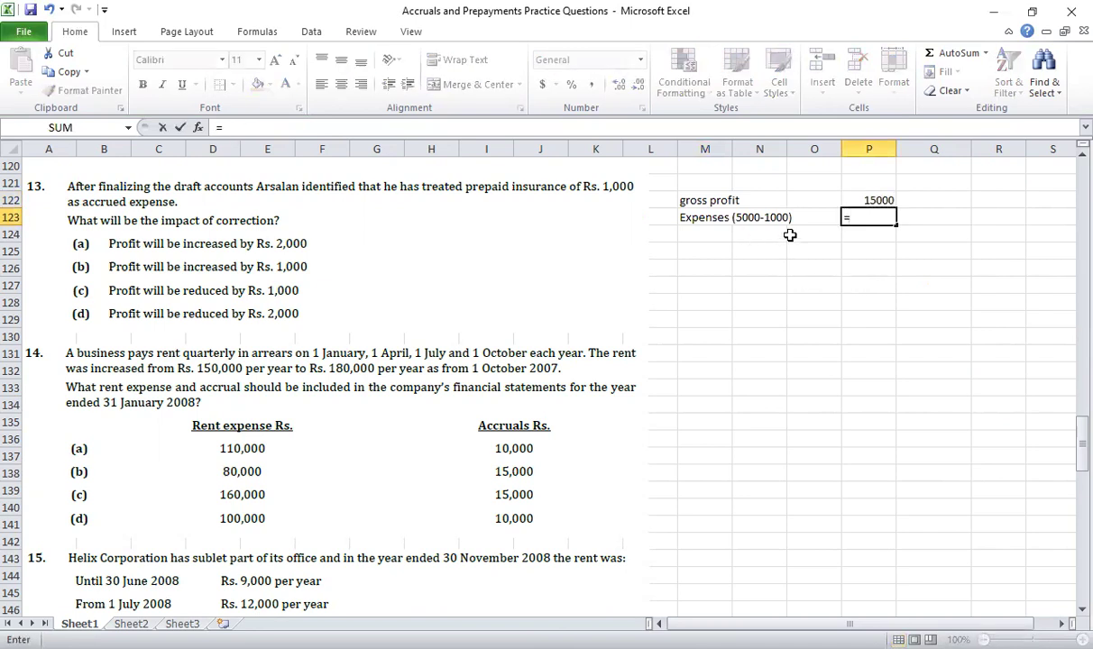
{"action": "type", "text": "-4000"}
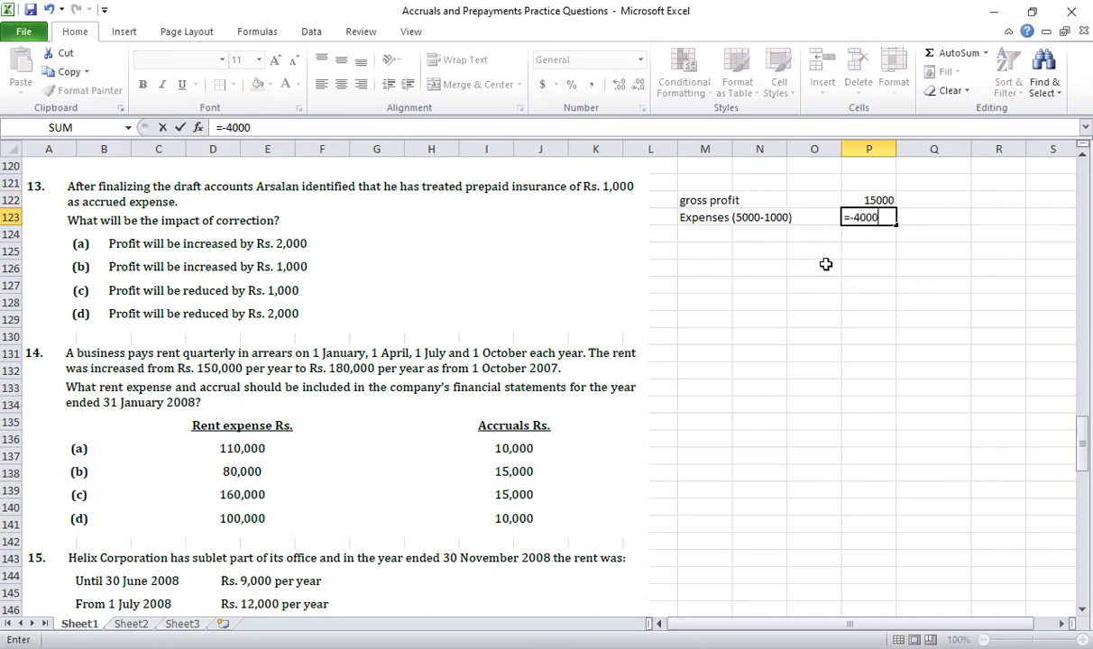
{"action": "key", "text": "Return"}
Step: Calculate the profit in P124 with =P122+P123 and label the row Net profit in M124
{"action": "type", "text": "="}
{"action": "key", "text": "Up"}
{"action": "key", "text": "Up"}
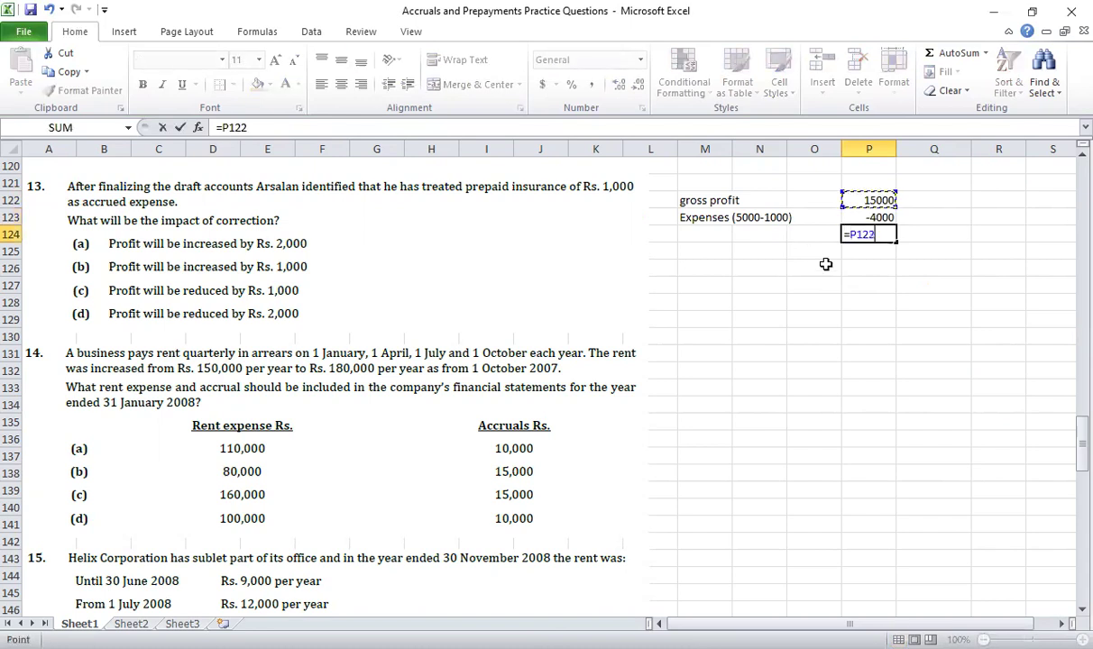
{"action": "type", "text": "+"}
{"action": "key", "text": "Up"}
{"action": "key", "text": "ctrl+Return"}
{"action": "left_click", "coordinate": [713, 237]}
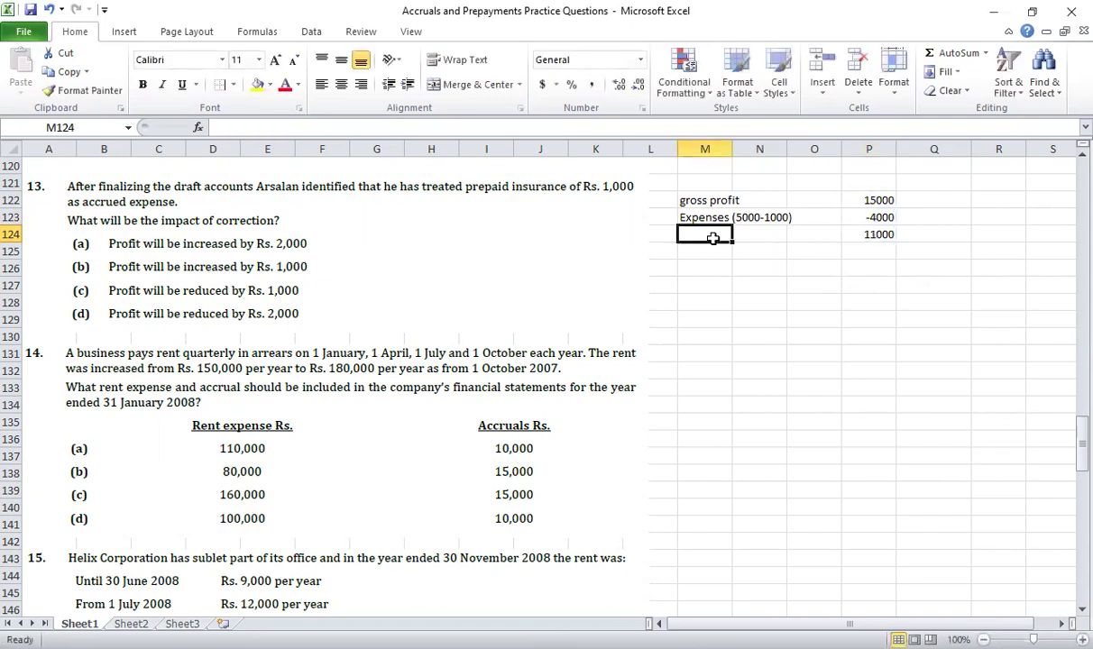
{"action": "type", "text": "Net pr"}
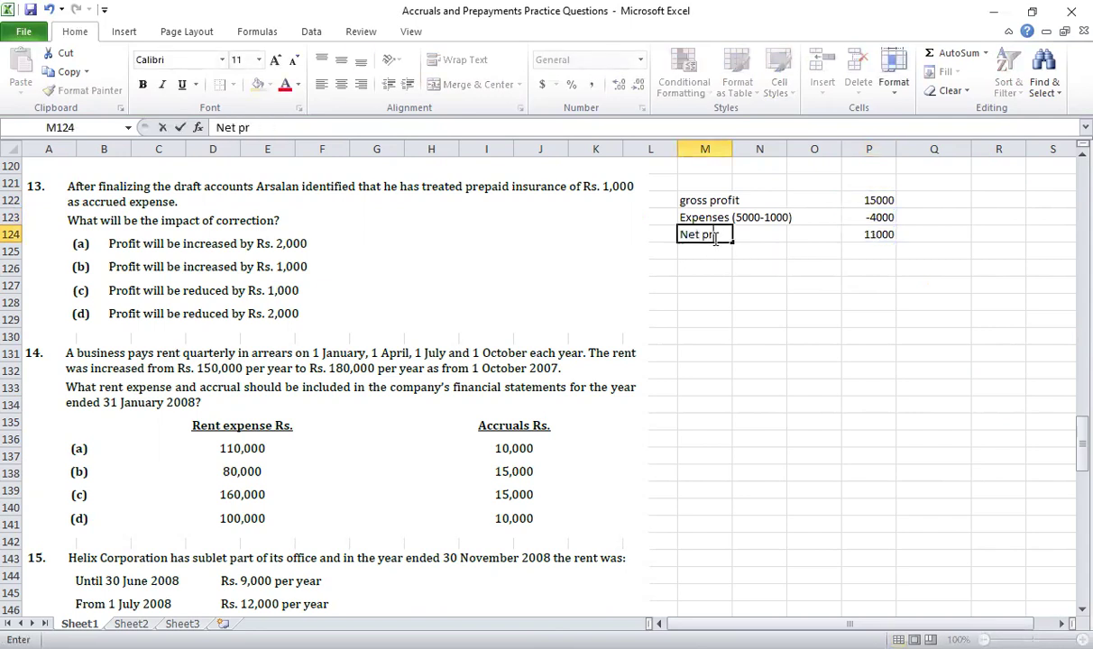
{"action": "type", "text": "ofit"}
{"action": "key", "text": "Return"}
Step: Begin a second profit working with the label gross profit in M126 and the amount 15000 in P126
{"action": "left_click", "coordinate": [696, 268]}
{"action": "type", "text": "gorss"}
{"action": "key", "text": "BackSpace"}
{"action": "key", "text": "BackSpace"}
{"action": "key", "text": "BackSpace"}
{"action": "key", "text": "BackSpace"}
{"action": "type", "text": "ross profit"}
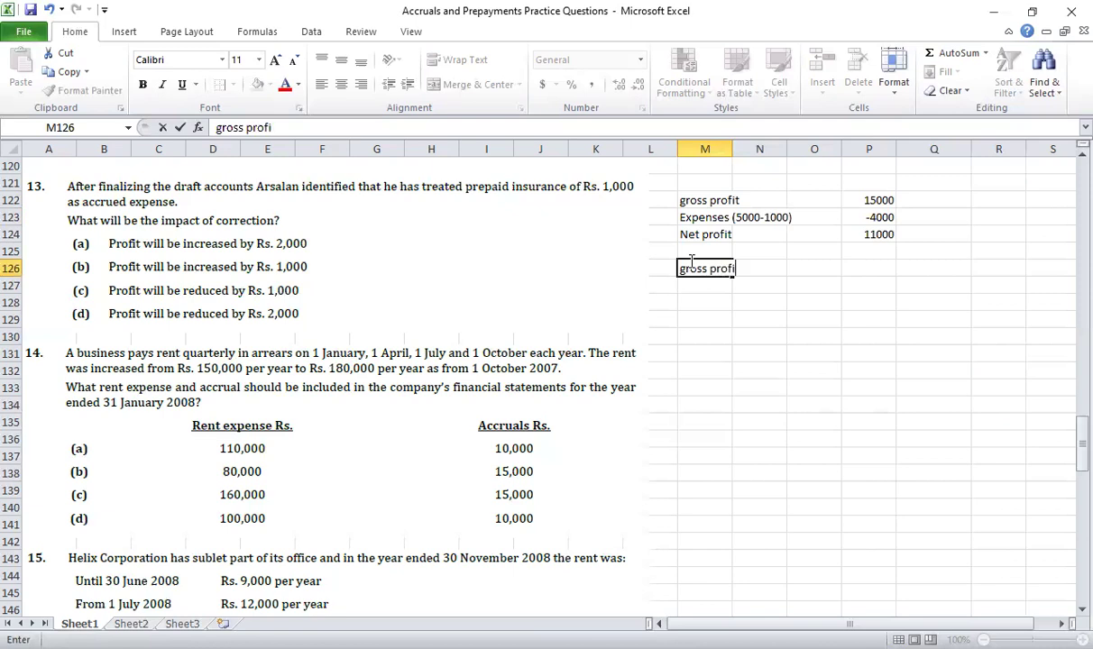
{"action": "key", "text": "Tab"}
{"action": "key", "text": "Tab"}
{"action": "key", "text": "Tab"}
{"action": "type", "text": "15000"}
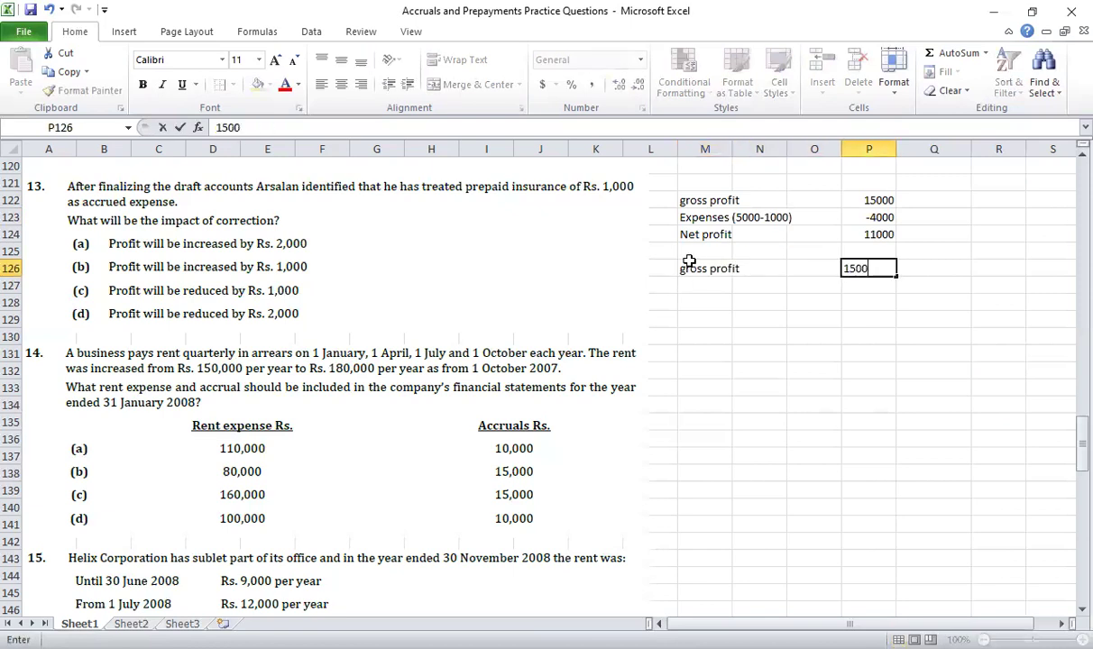
{"action": "key", "text": "Return"}
Step: Enter the label Expenses(5000+1000) in M127 and the amount -6000 in P127
{"action": "left_click", "coordinate": [697, 303]}
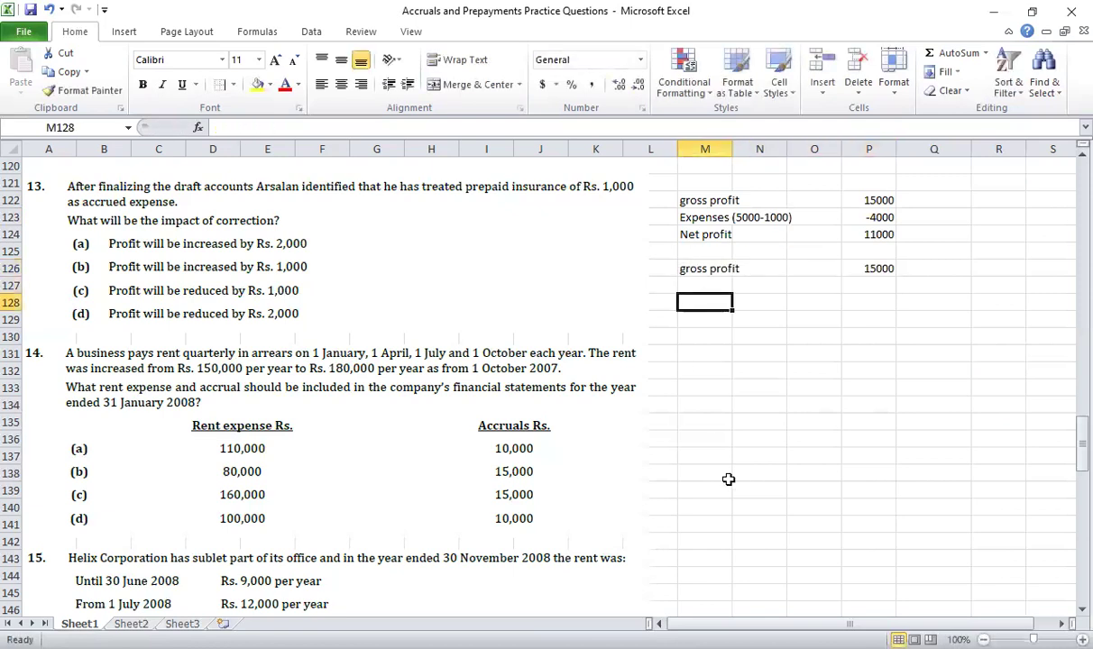
{"action": "key", "text": "Up"}
{"action": "type", "text": "Expenses"}
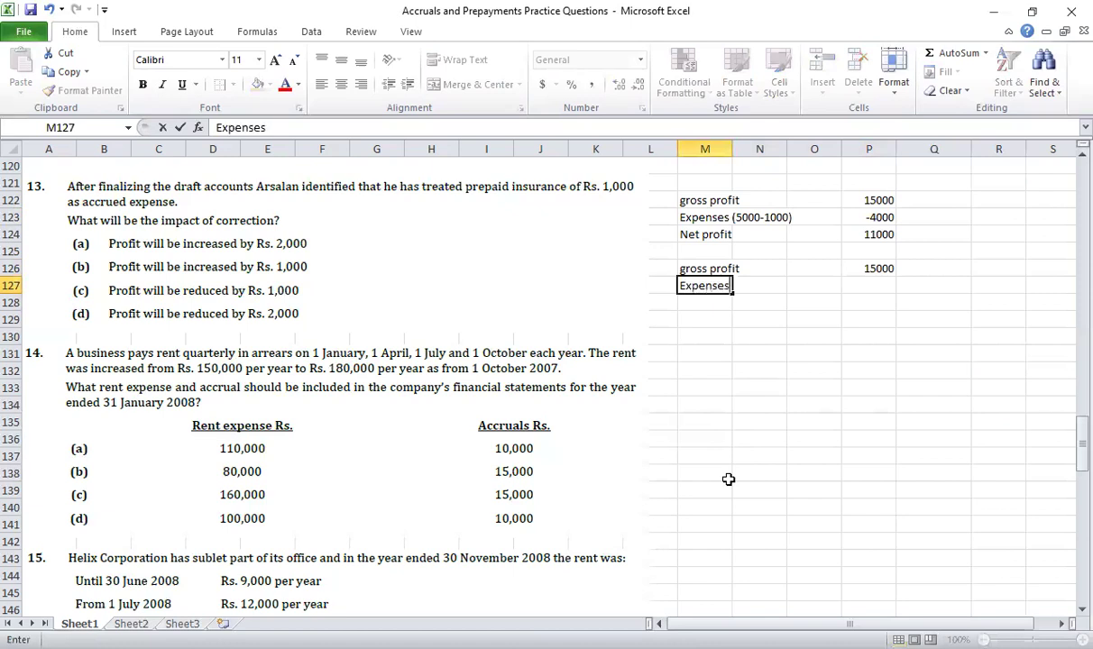
{"action": "type", "text": "(5000"}
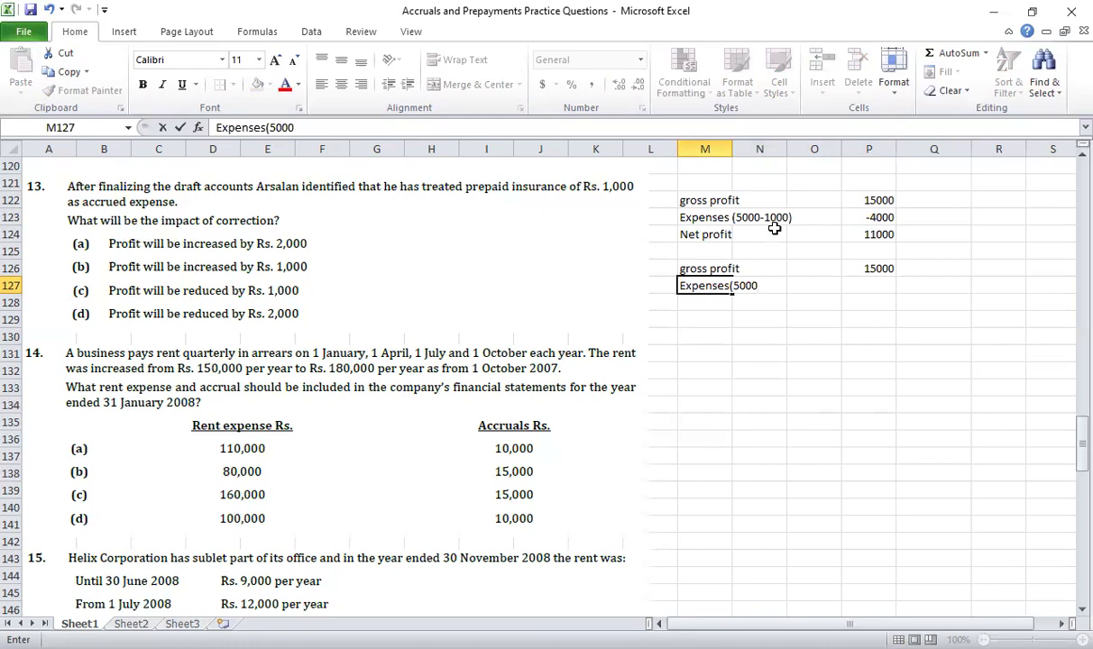
{"action": "type", "text": "+1000)"}
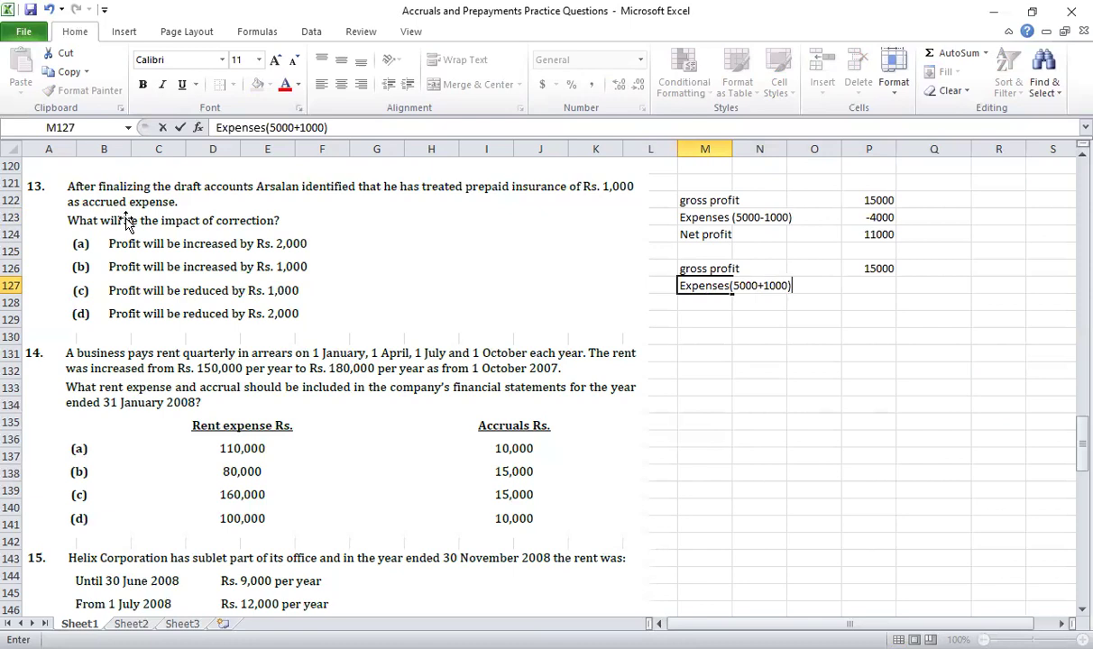
{"action": "left_click", "coordinate": [852, 286]}
{"action": "type", "text": "-6000"}
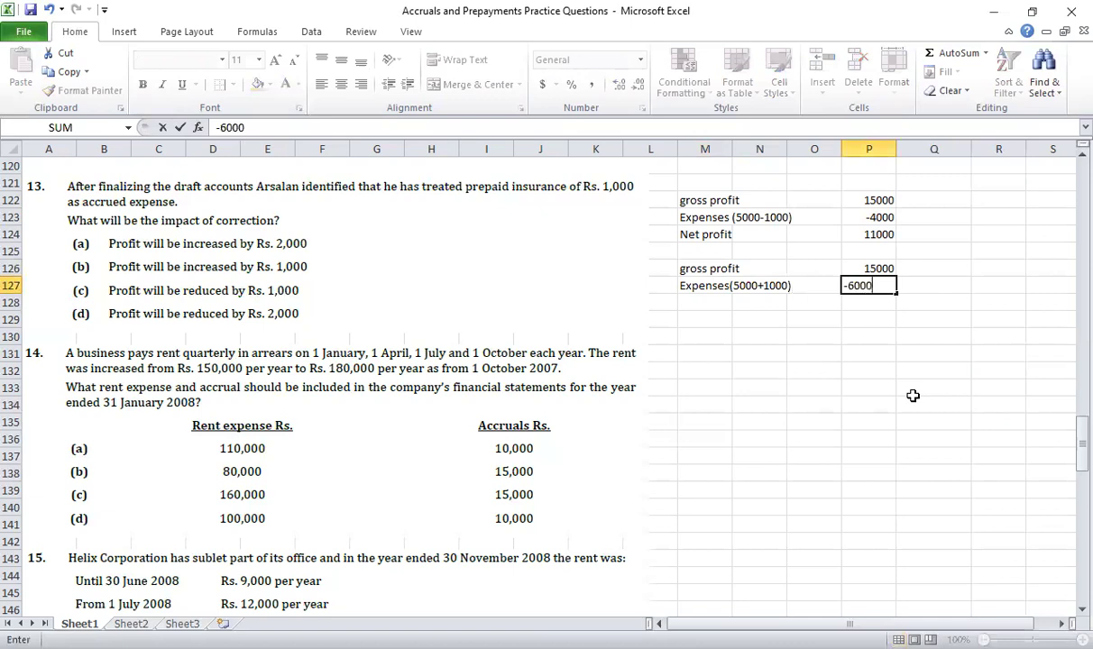
{"action": "key", "text": "Return"}
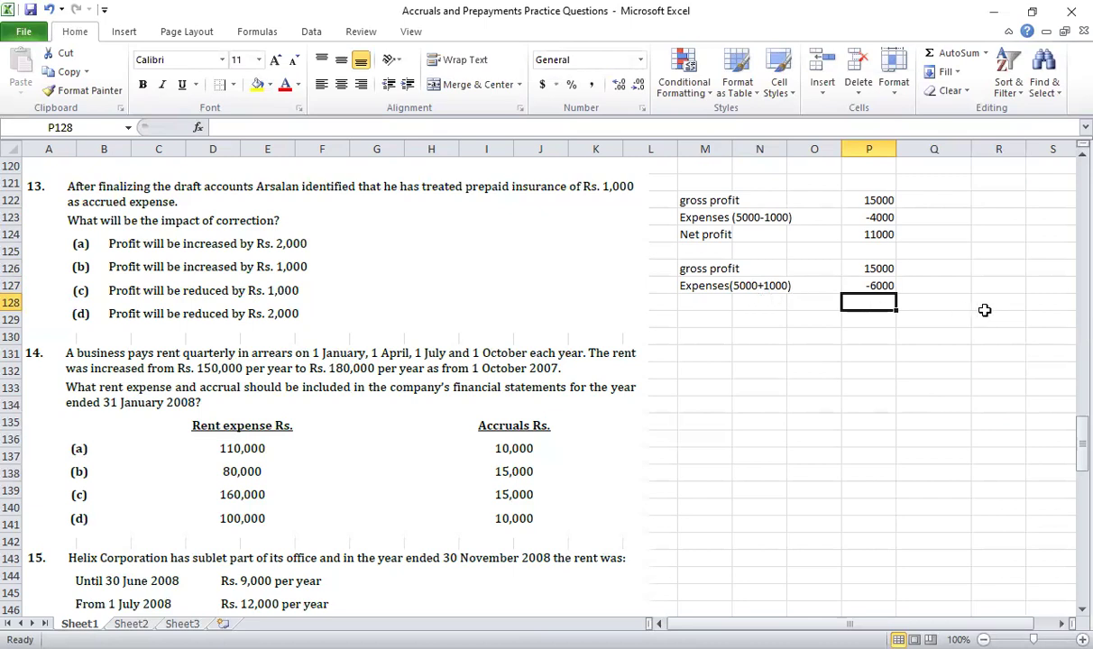
Step: Total the second working in P128 with =SUM(P126:P127) and label the row Net profit in M128
{"action": "key", "text": "alt+equal"}
{"action": "key", "text": "ctrl+Return"}
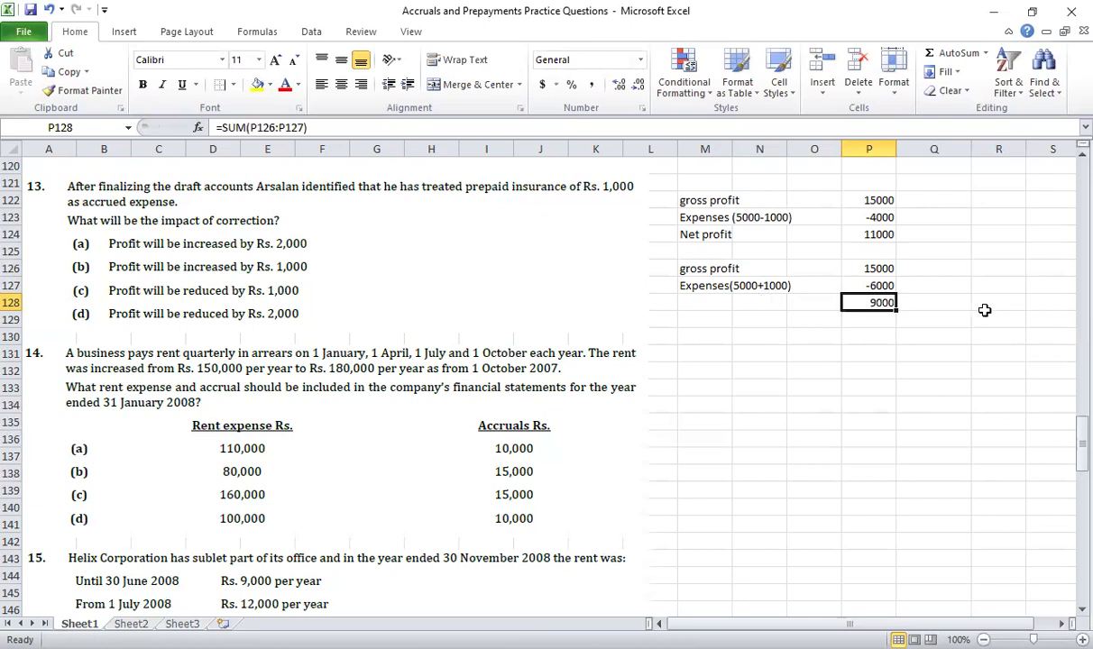
{"action": "left_click", "coordinate": [715, 307]}
{"action": "type", "text": "Ne"}
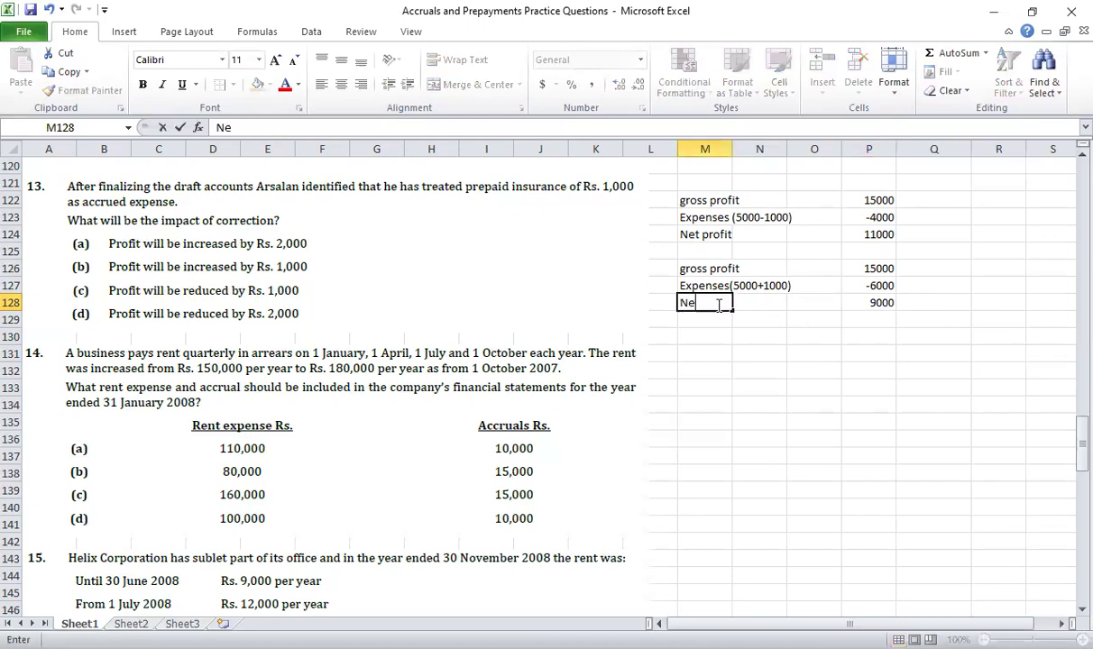
{"action": "type", "text": "t profit"}
{"action": "left_click", "coordinate": [909, 336]}
Step: Mark the first net profit as correct in Q124 and the second as incorrect in Q128
{"action": "left_click", "coordinate": [929, 234]}
{"action": "type", "text": "correct"}
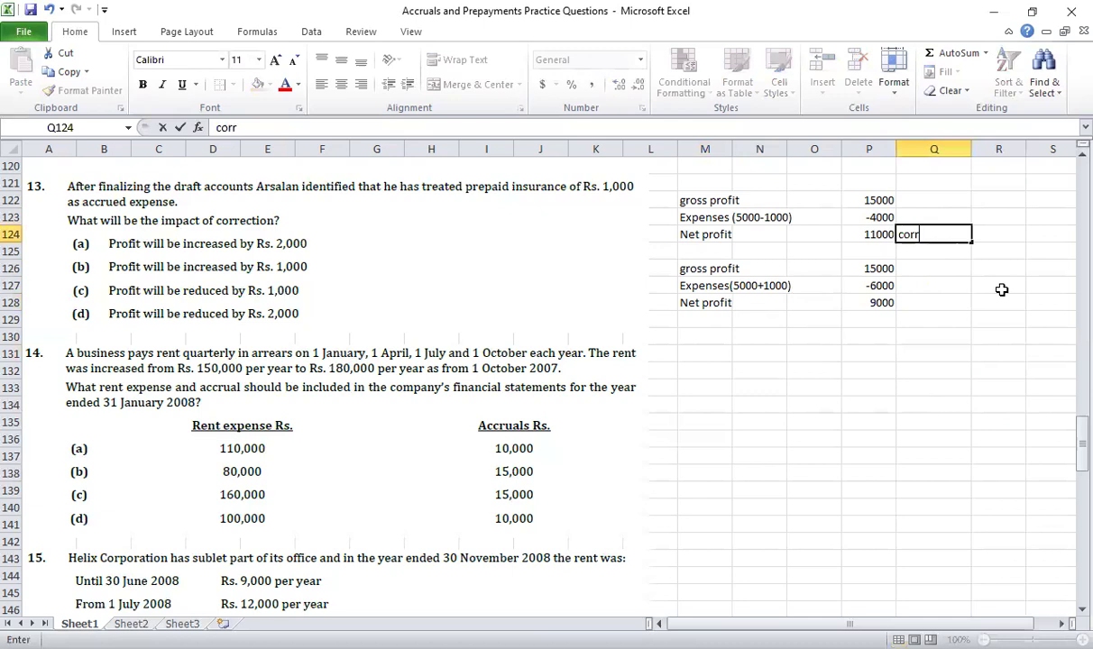
{"action": "key", "text": "Return"}
{"action": "key", "text": "Down"}
{"action": "key", "text": "Down"}
{"action": "key", "text": "Down"}
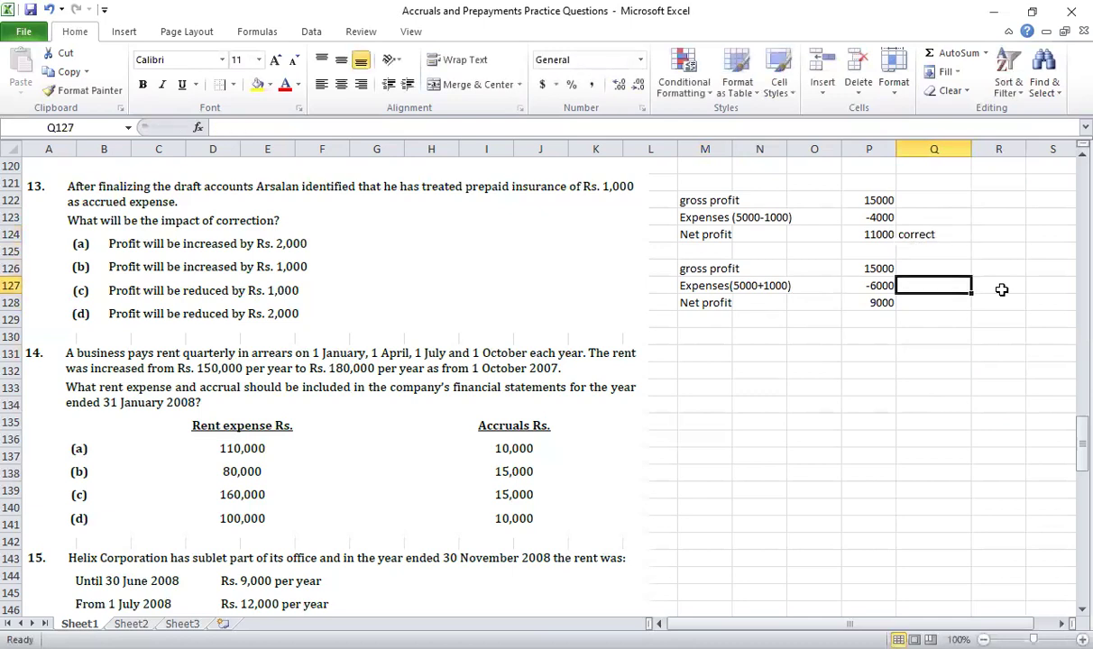
{"action": "type", "text": "incorrect"}
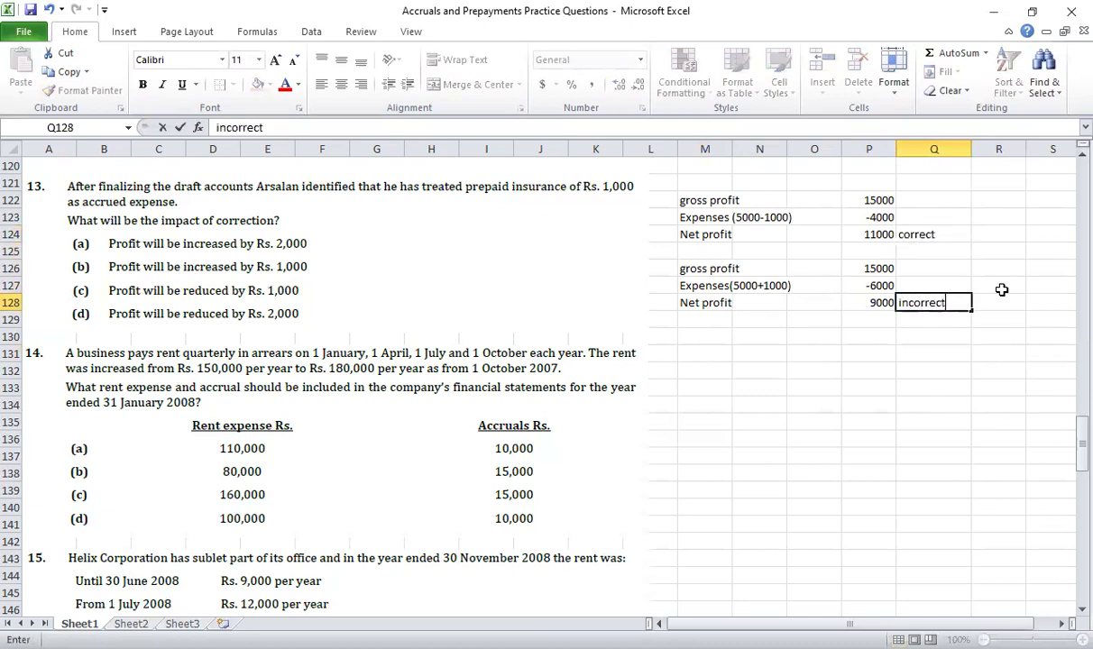
{"action": "key", "text": "Return"}
Step: Compare the correct and incorrect net profits in P124 and P128 against question 13's answer options
{"action": "left_click", "coordinate": [877, 234]}
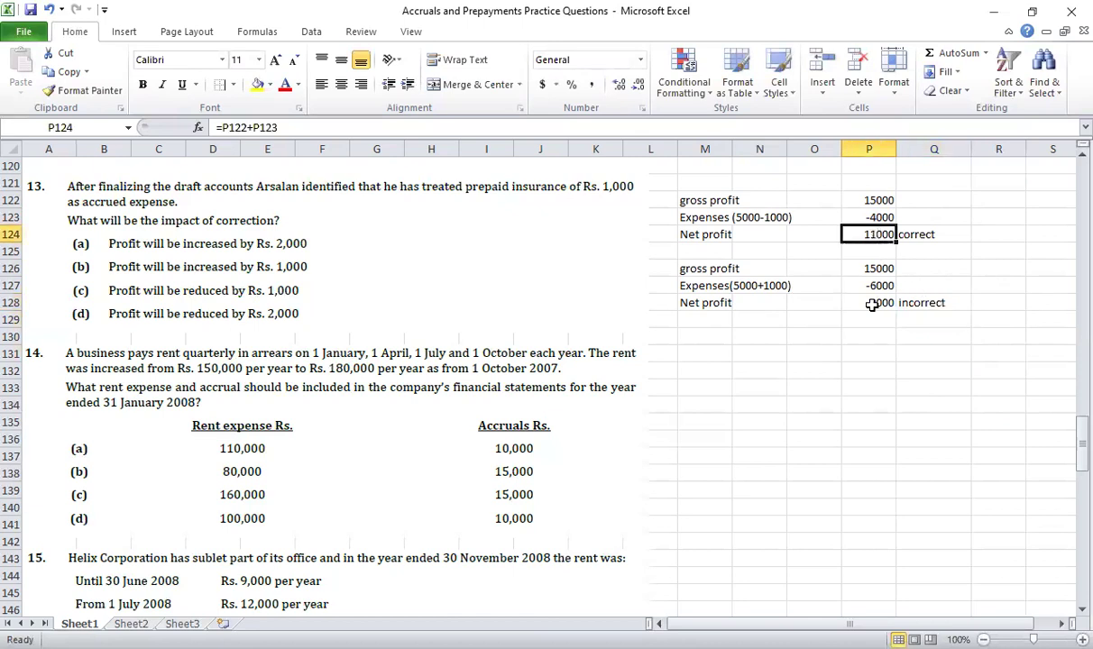
{"action": "left_click", "coordinate": [870, 302]}
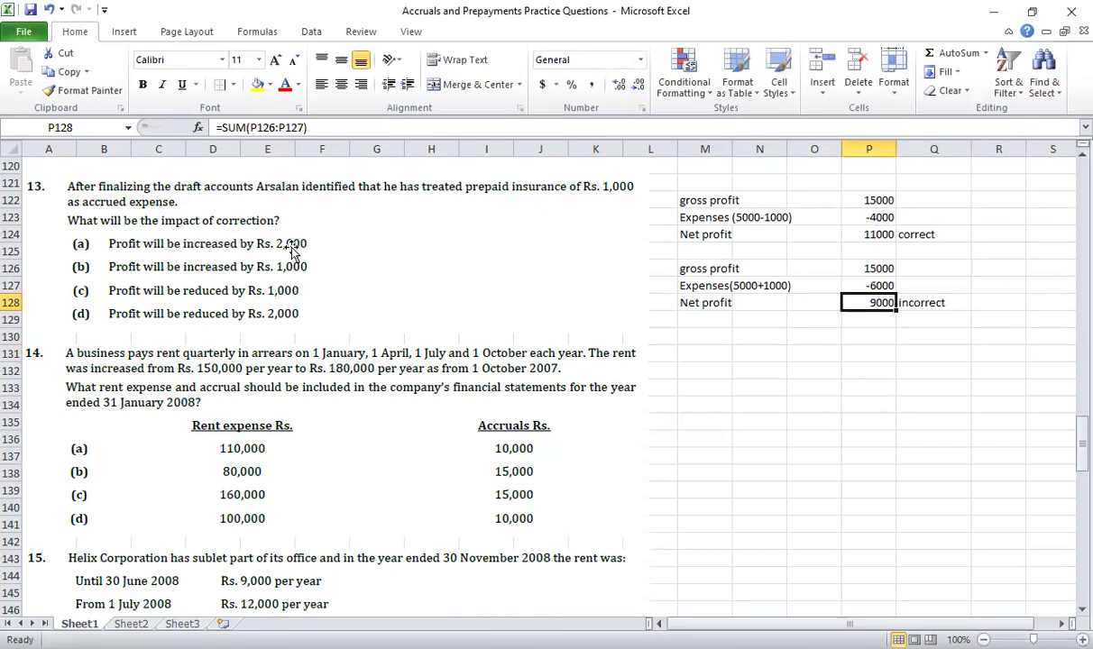
{"action": "left_click_drag", "start_coordinate": [920, 303], "coordinate": [837, 301]}
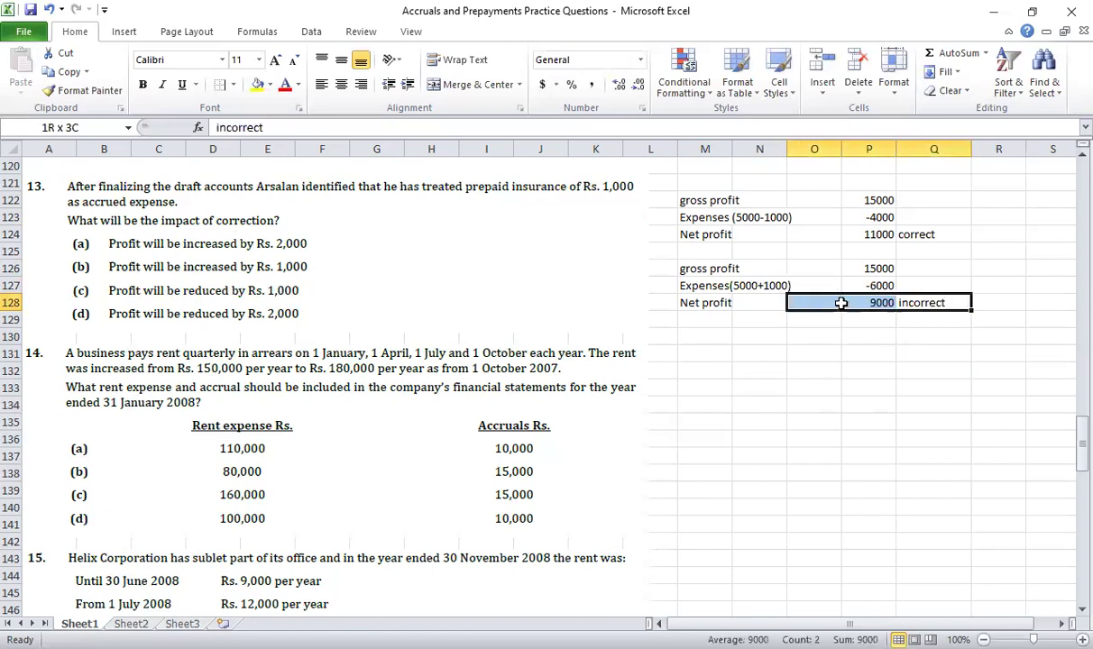
{"action": "left_click", "coordinate": [938, 236]}
{"action": "left_click_drag", "start_coordinate": [938, 236], "coordinate": [867, 235]}
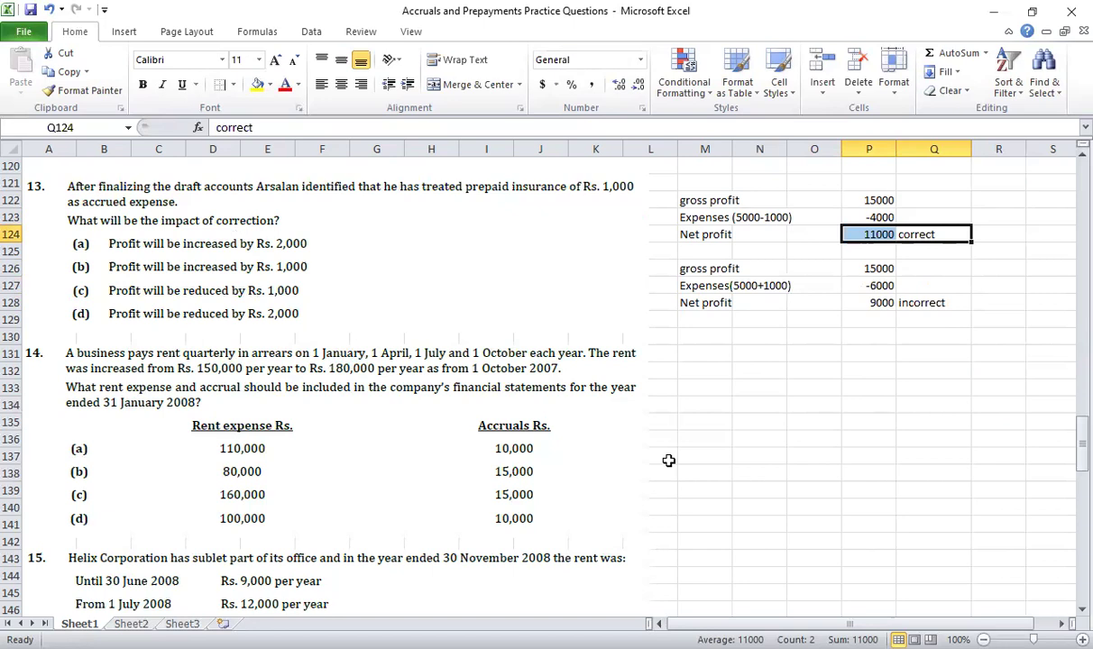
Step: Enter question 14's accounting period, 1st feb 2007 to 31st jan 2008, as a heading in M135
{"action": "left_click", "coordinate": [742, 438]}
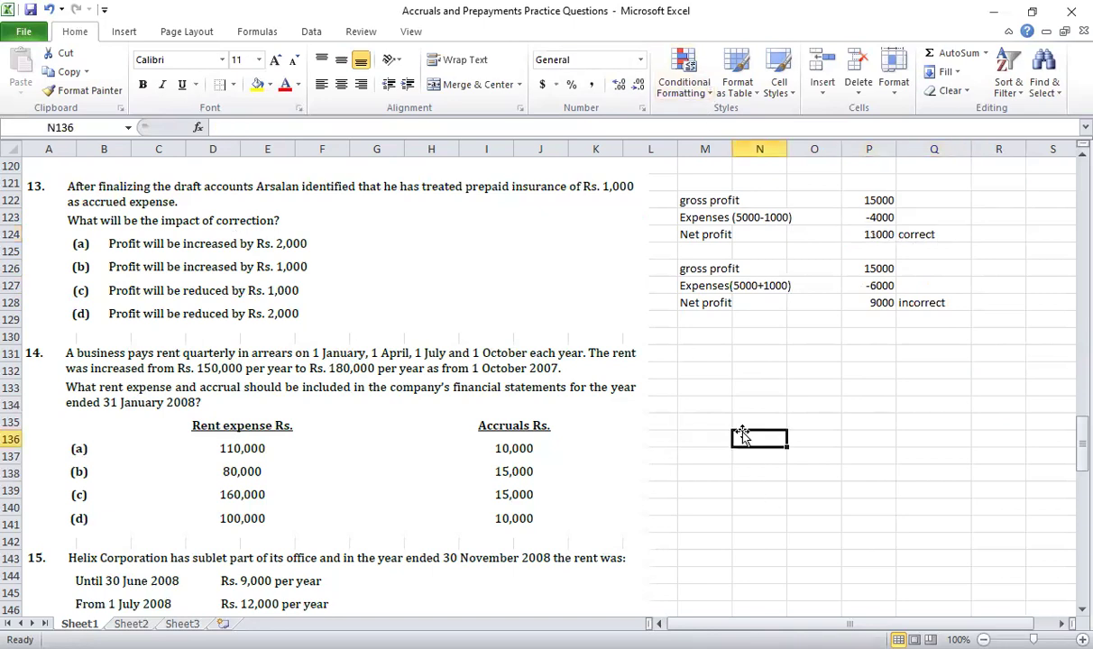
{"action": "scroll", "coordinate": [741, 434], "scroll_direction": "down", "scroll_amount": 4}
{"action": "scroll", "coordinate": [703, 430], "scroll_direction": "up", "scroll_amount": 1}
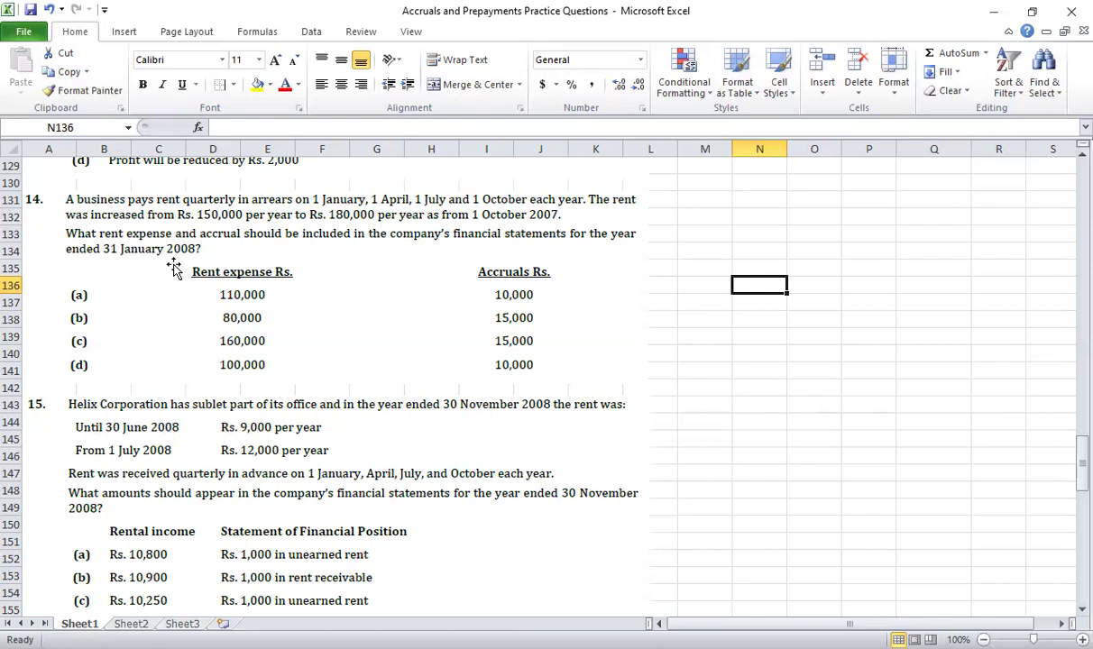
{"action": "left_click", "coordinate": [707, 267]}
{"action": "type", "text": "1st"}
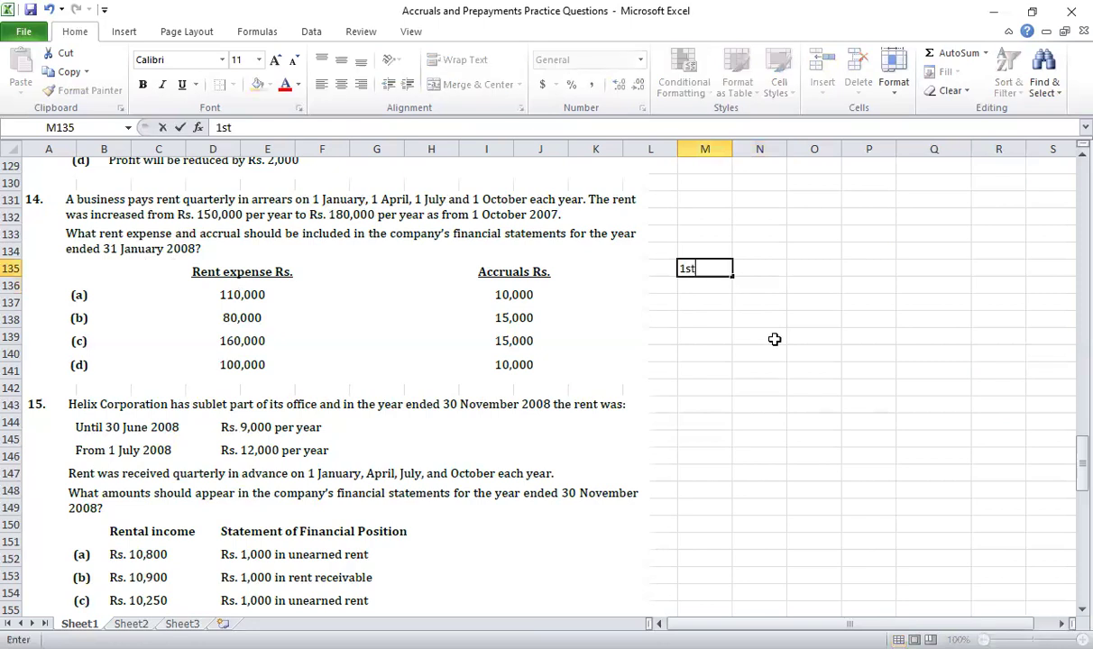
{"action": "type", "text": " feb 2007 to"}
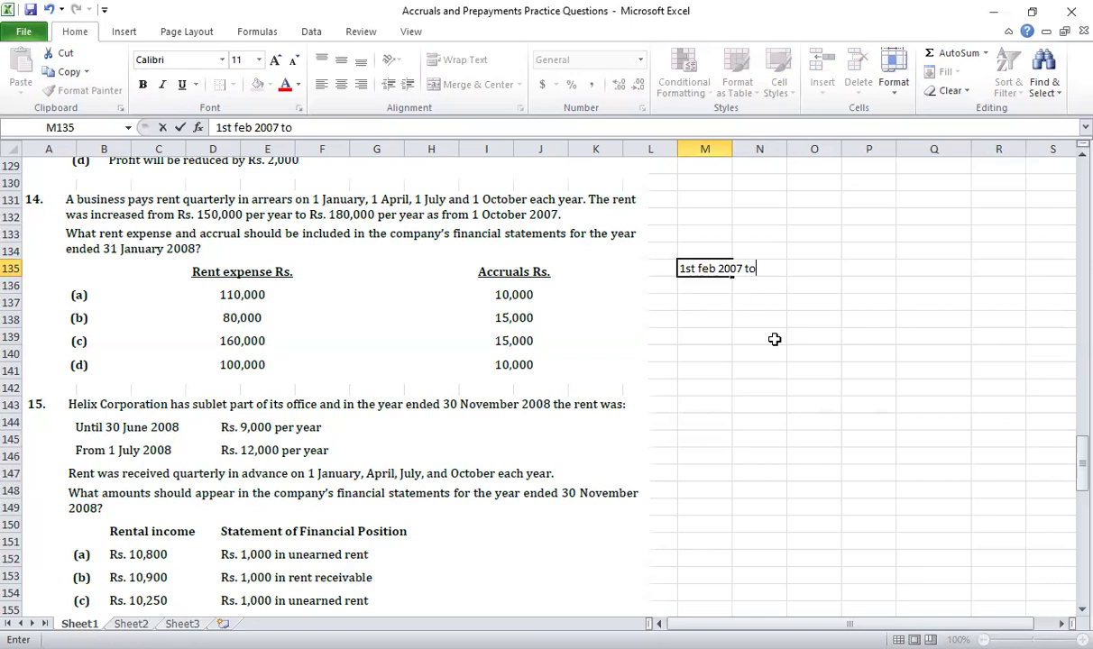
{"action": "type", "text": " 31st jan 2008"}
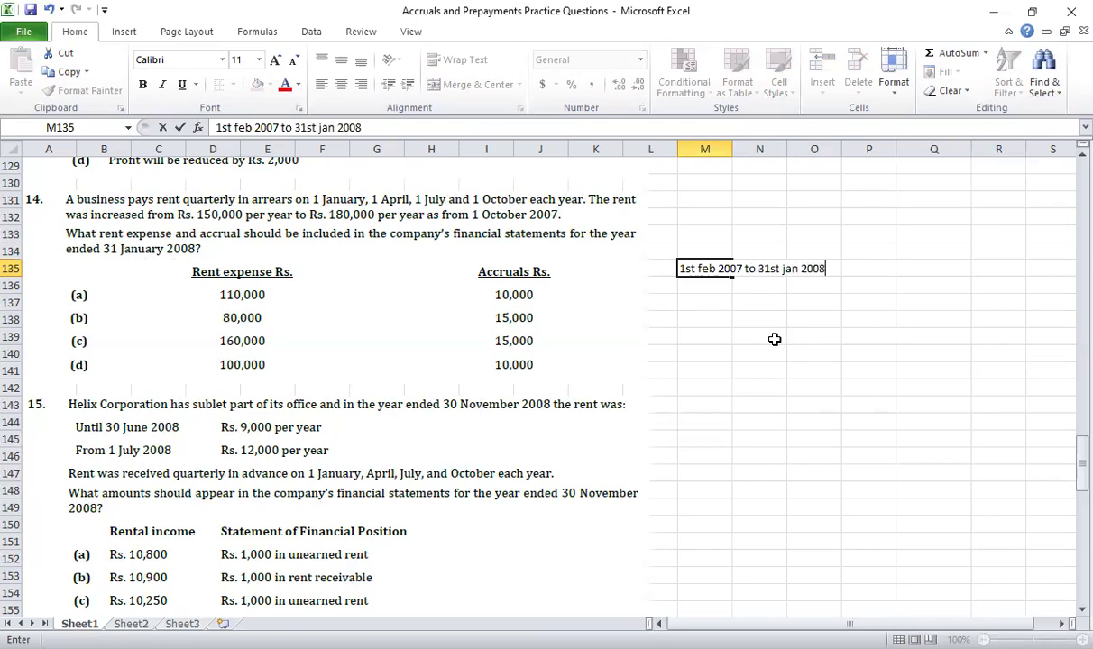
{"action": "key", "text": "Return"}
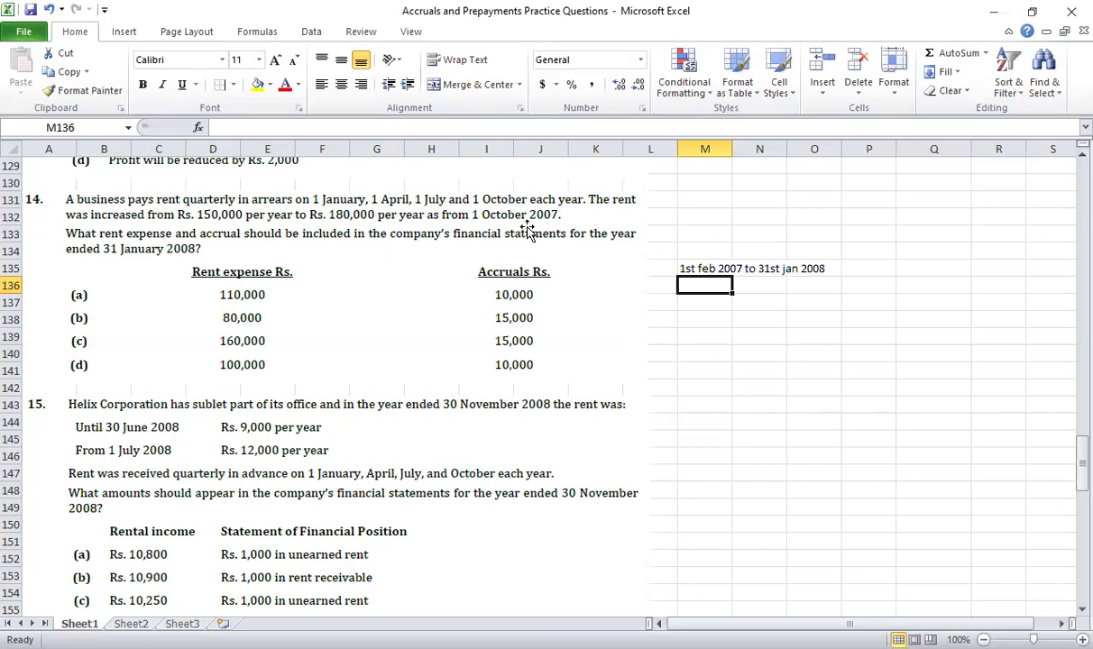
Step: Enter the first rent period label, 1st feb 2007 to 30th sep 2007, in M137
{"action": "left_click", "coordinate": [703, 304]}
{"action": "type", "text": "1st"}
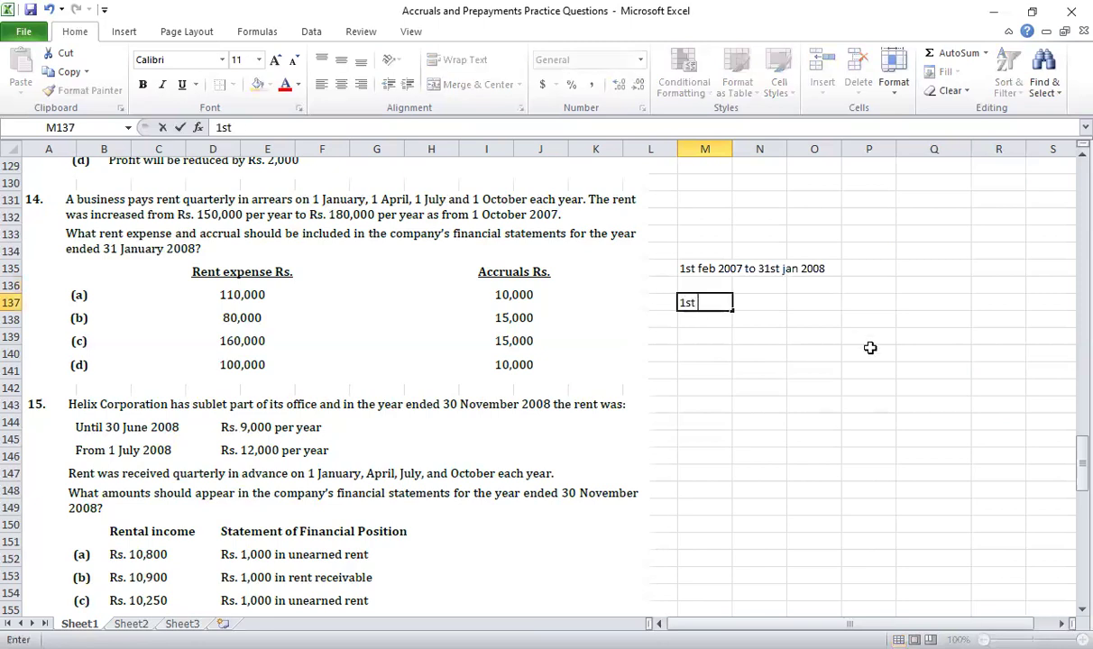
{"action": "type", "text": " feb 2007 to 30th sep 200"}
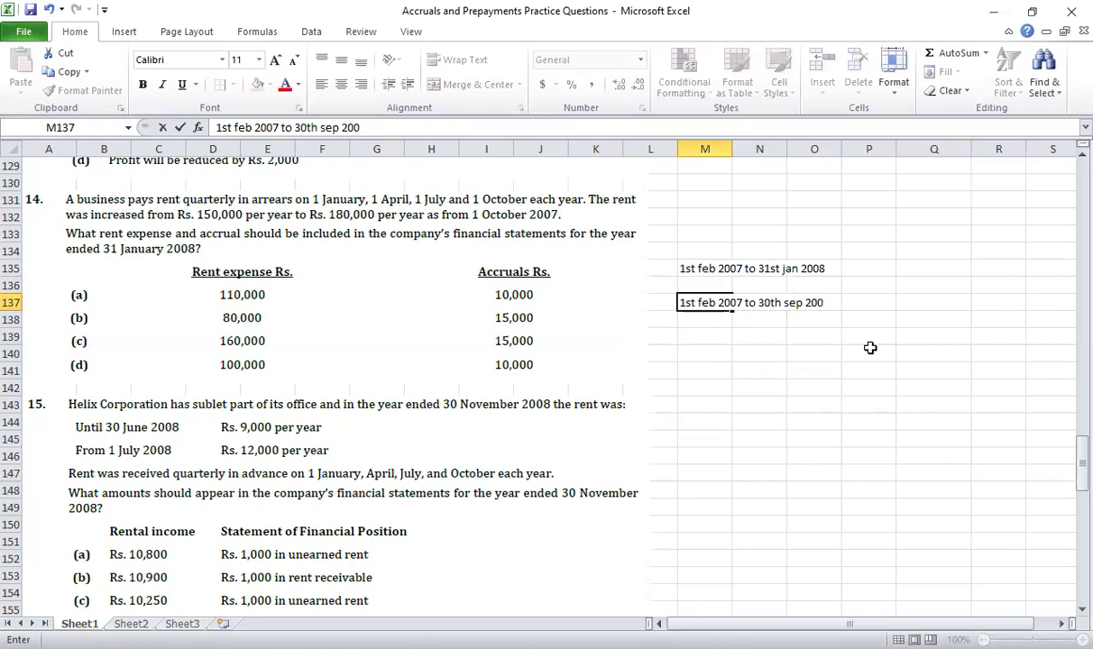
{"action": "type", "text": "7"}
Step: Calculate the first period's rent in Q137 with =150000/12*8
{"action": "key", "text": "Right"}
{"action": "key", "text": "Right"}
{"action": "key", "text": "Right"}
{"action": "key", "text": "Right"}
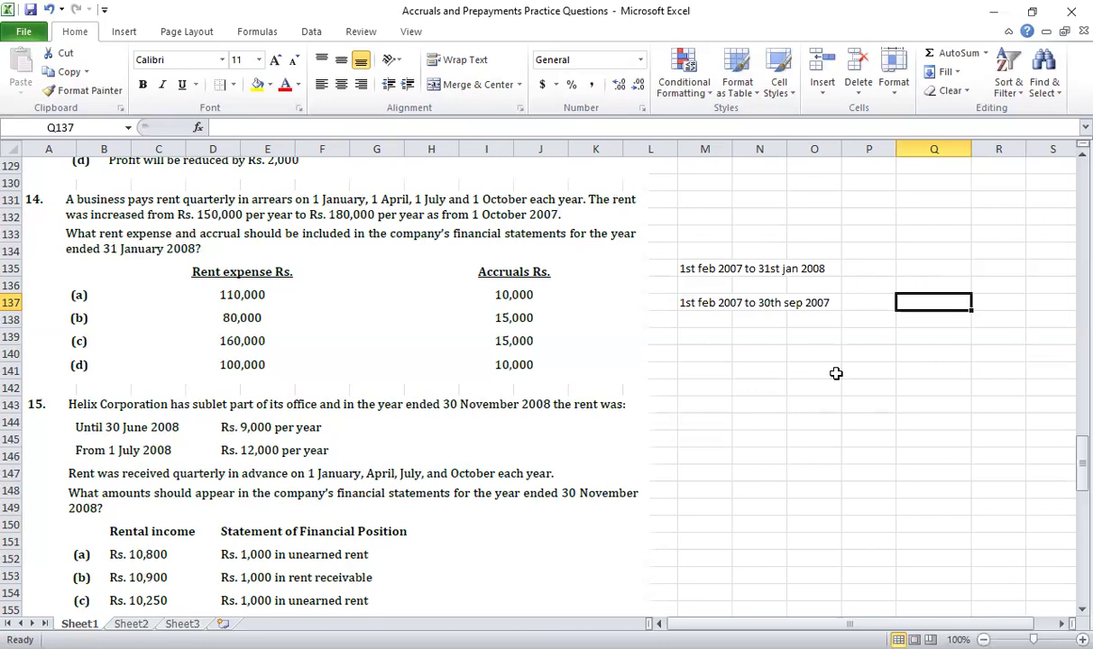
{"action": "type", "text": "=150000"}
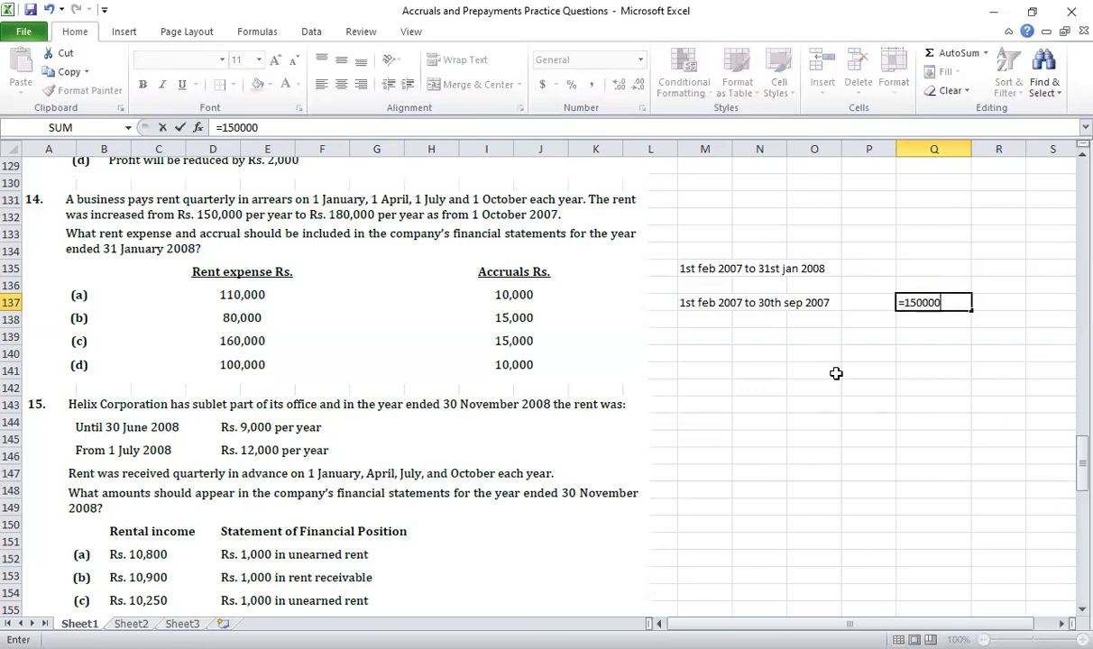
{"action": "type", "text": "/12*8"}
{"action": "key", "text": "Return"}
{"action": "key", "text": "Up"}
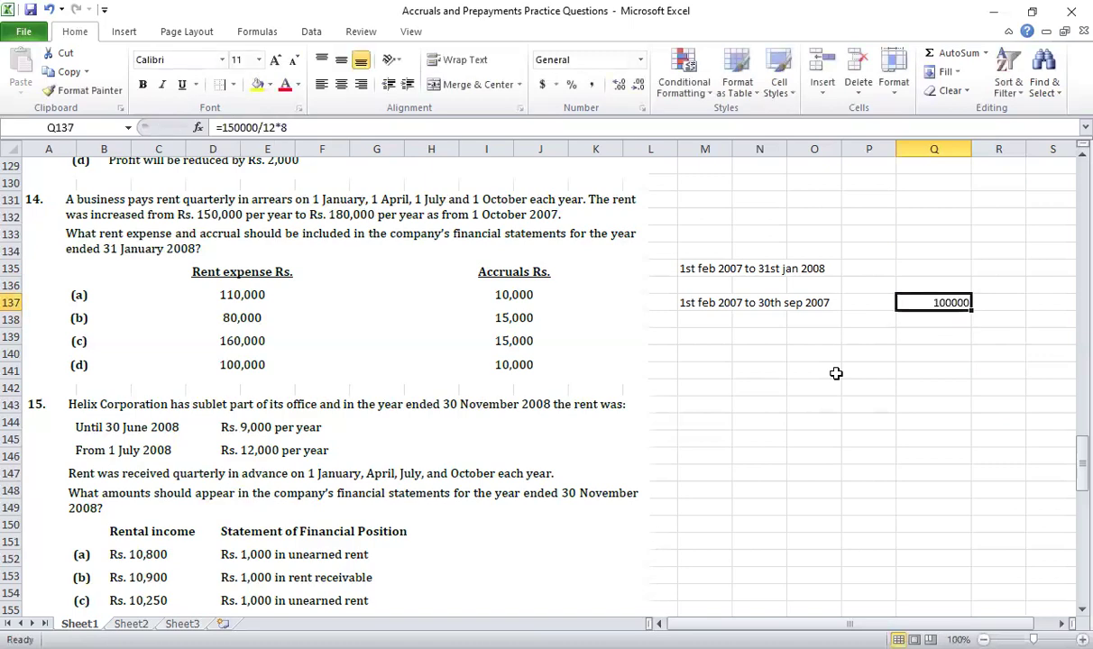
Step: Copy the three-line WhatsApp contact notice from higher up the sheet and paste it at M130, above question 14's working
{"action": "left_click", "coordinate": [697, 321]}
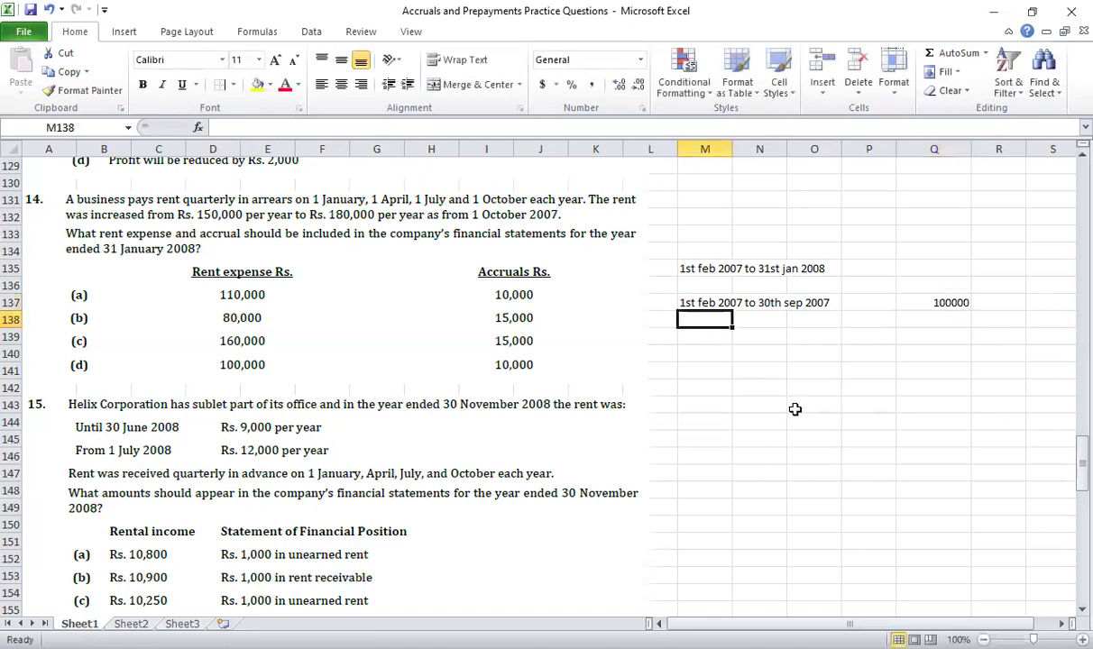
{"action": "scroll", "coordinate": [795, 410], "scroll_direction": "up", "scroll_amount": 9}
{"action": "left_click_drag", "start_coordinate": [690, 303], "coordinate": [993, 338]}
{"action": "key", "text": "ctrl+c"}
{"action": "scroll", "coordinate": [791, 475], "scroll_direction": "down", "scroll_amount": 6}
{"action": "left_click", "coordinate": [706, 337]}
{"action": "key", "text": "ctrl+v"}
{"action": "scroll", "coordinate": [754, 405], "scroll_direction": "down", "scroll_amount": 6}
{"action": "scroll", "coordinate": [740, 379], "scroll_direction": "up", "scroll_amount": 3}
{"action": "key", "text": "Escape"}
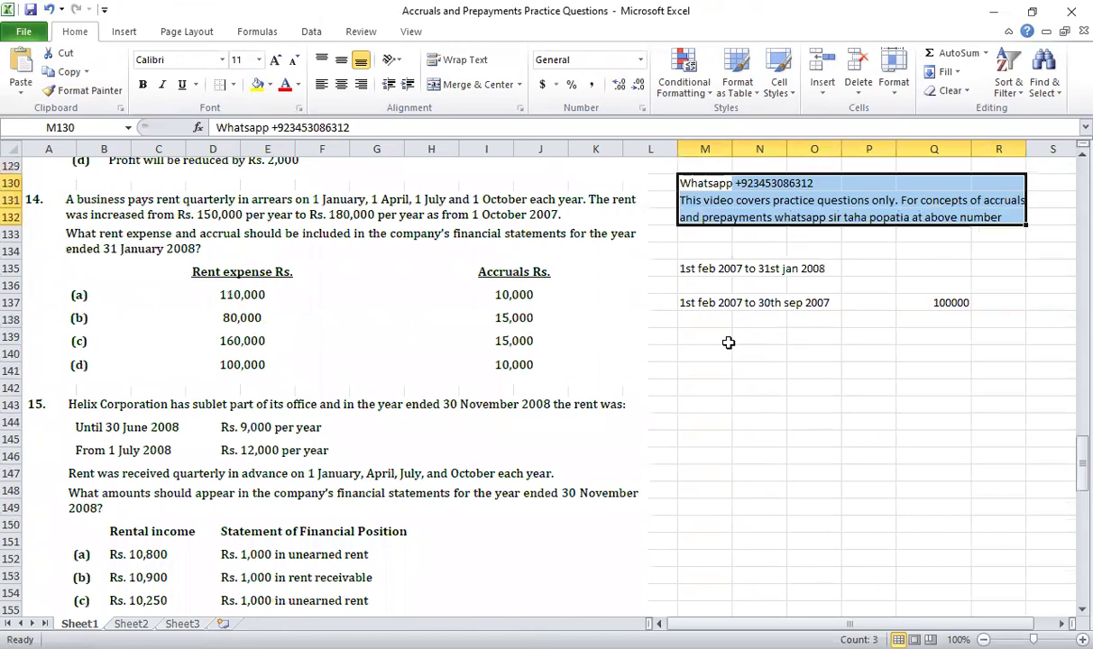
Step: Enter the second rent period label, 1st oct 2007 to 31st jan 2008, in M138
{"action": "scroll", "coordinate": [720, 347], "scroll_direction": "up", "scroll_amount": 1}
{"action": "left_click", "coordinate": [720, 372]}
{"action": "type", "text": "1st oct"}
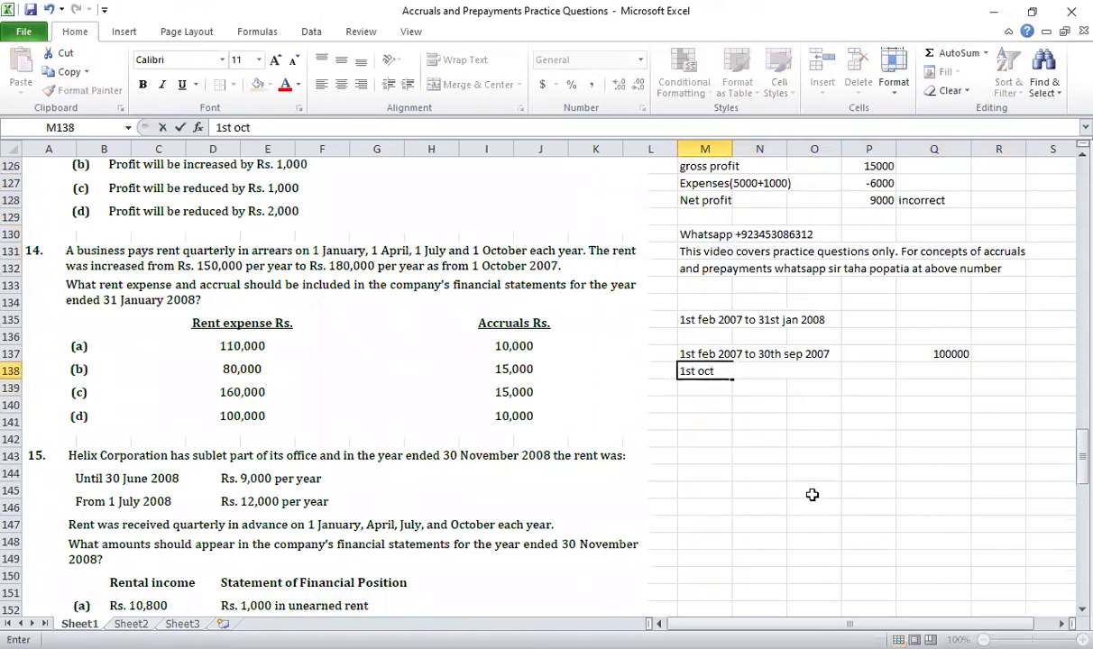
{"action": "type", "text": " 2007 to"}
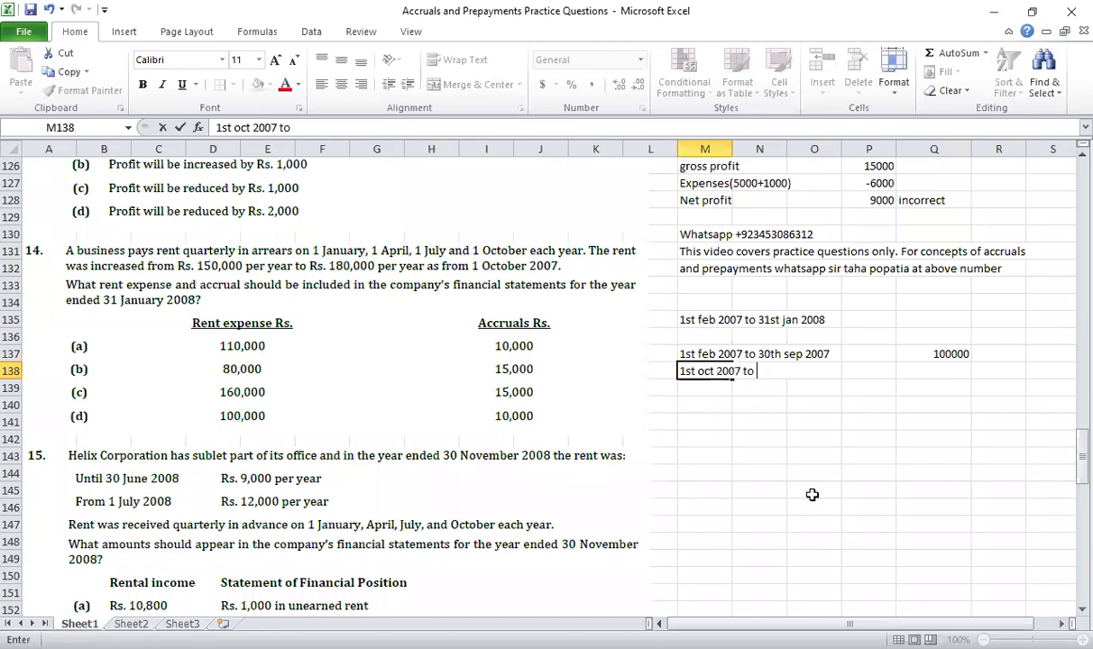
{"action": "type", "text": " 31st jan 2008"}
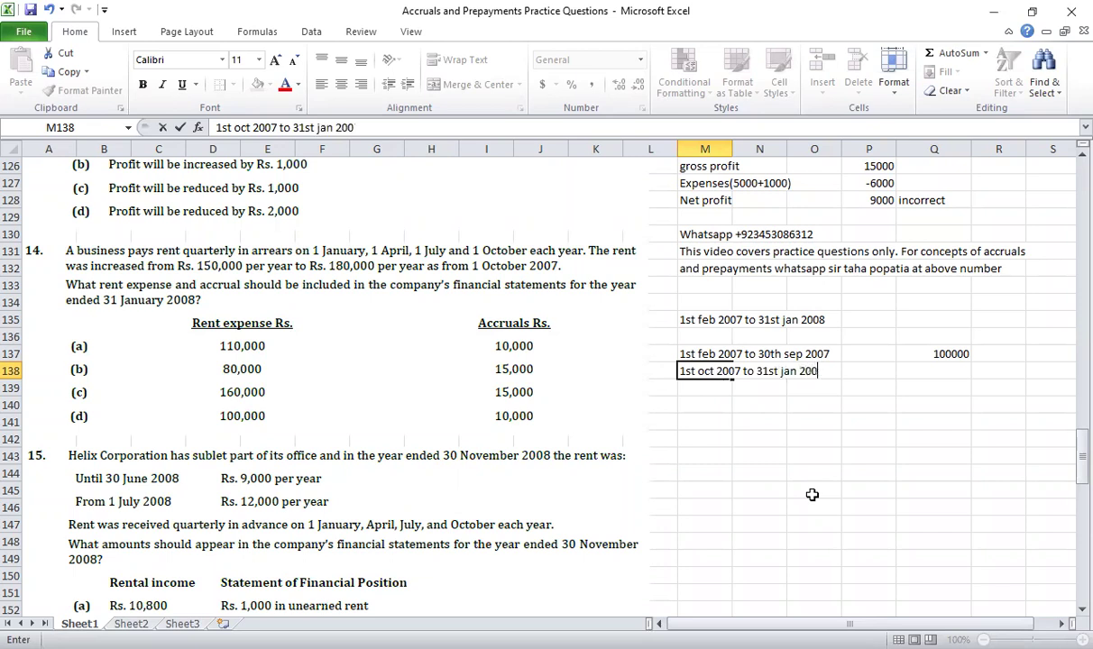
{"action": "key", "text": "Return"}
Step: Calculate the second period's rent in Q138 with =180000/12*4
{"action": "key", "text": "Right"}
{"action": "key", "text": "Right"}
{"action": "key", "text": "Right"}
{"action": "key", "text": "Up"}
{"action": "key", "text": "Right"}
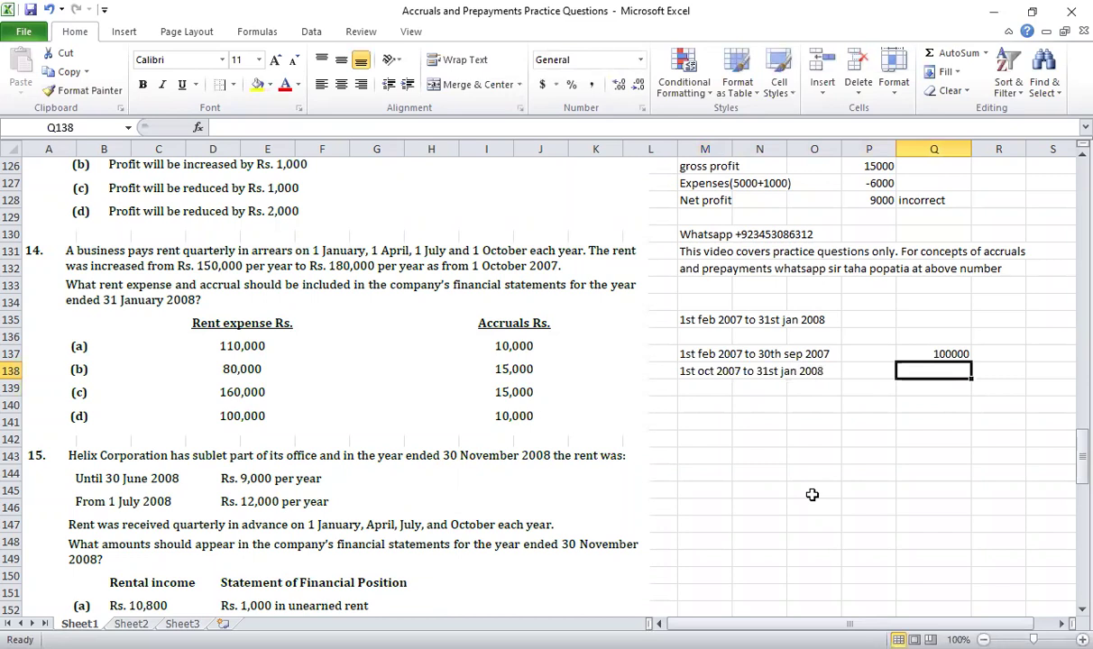
{"action": "type", "text": "="}
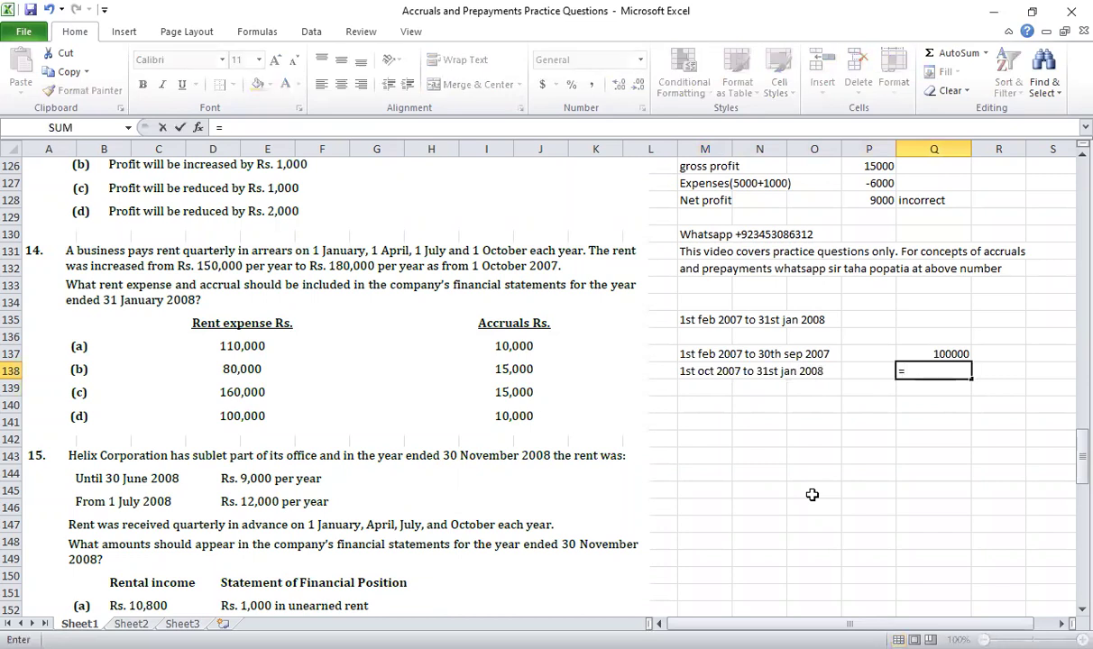
{"action": "type", "text": "180000/12*4"}
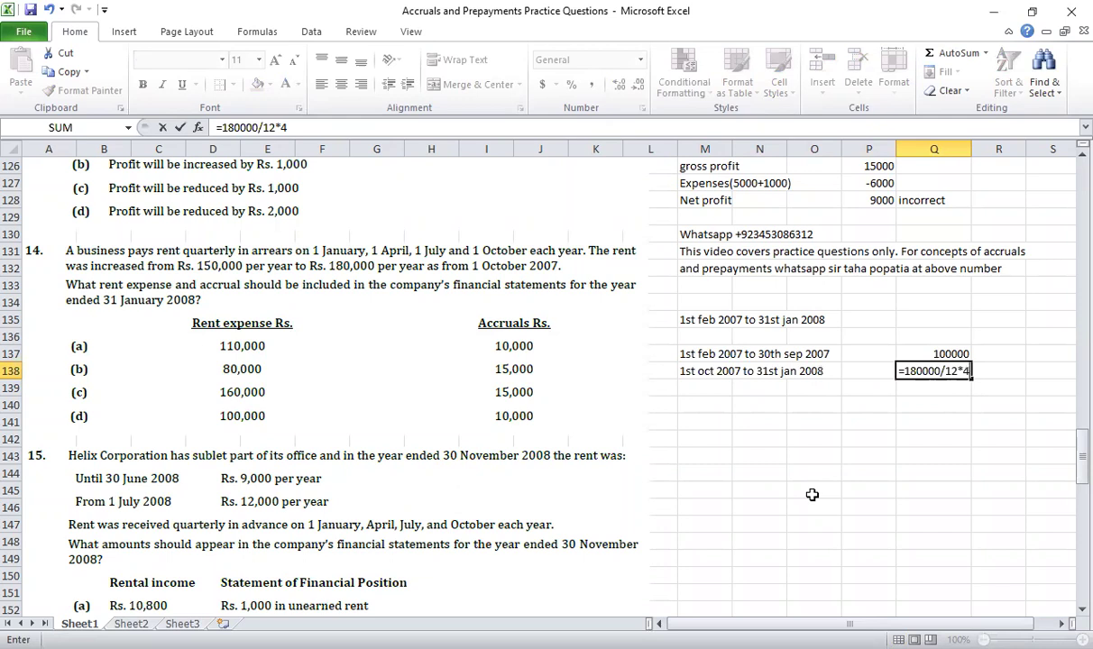
{"action": "key", "text": "Return"}
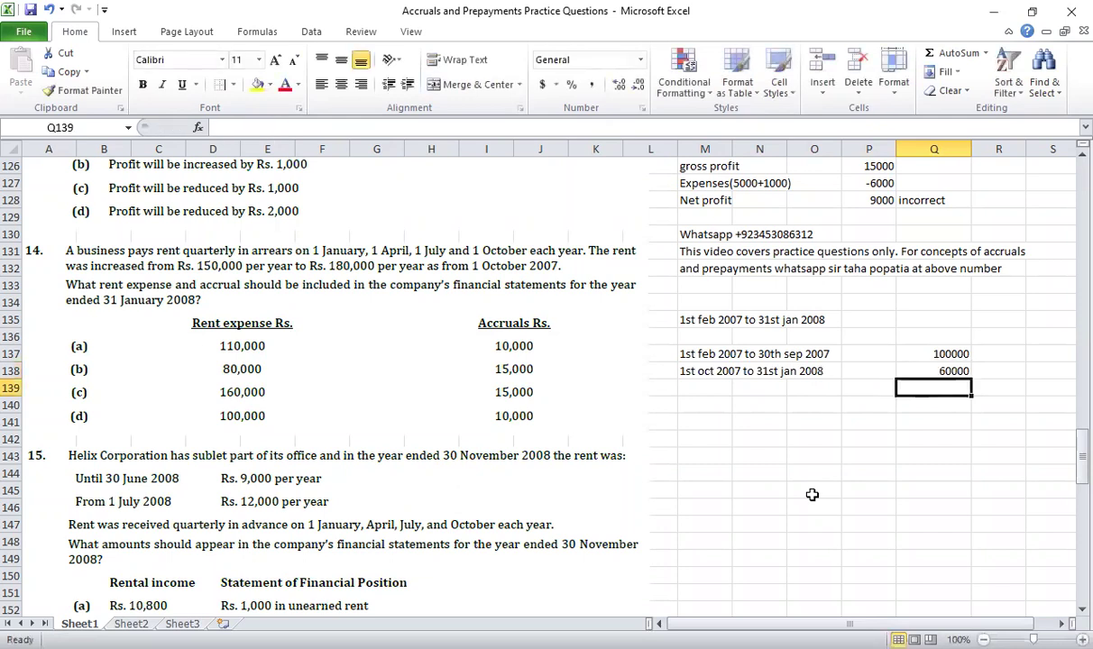
Step: Total question 14's rent expense in Q139 with =SUM(Q137:Q138) and review the working in M137:Q139
{"action": "key", "text": "alt+equal"}
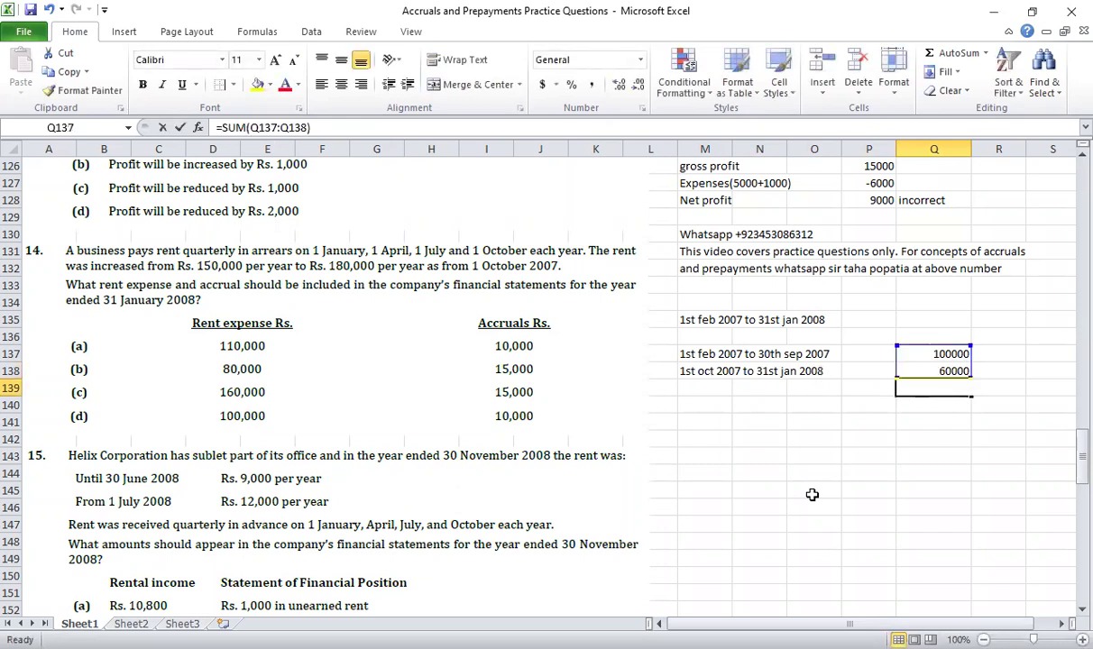
{"action": "key", "text": "Return"}
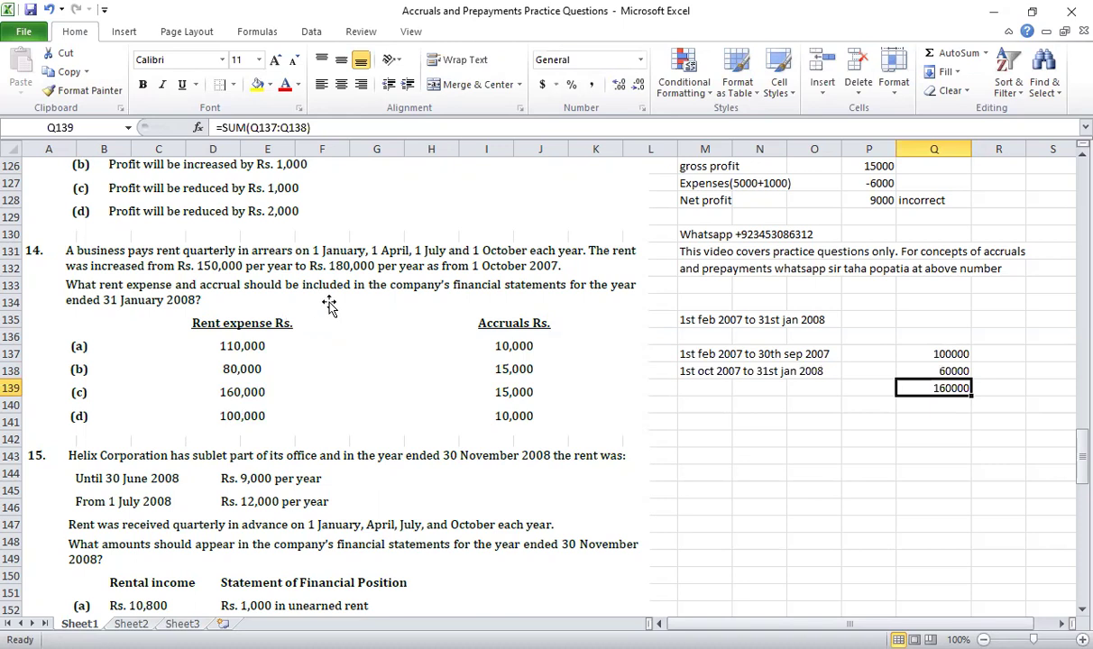
{"action": "left_click_drag", "start_coordinate": [712, 354], "coordinate": [958, 434]}
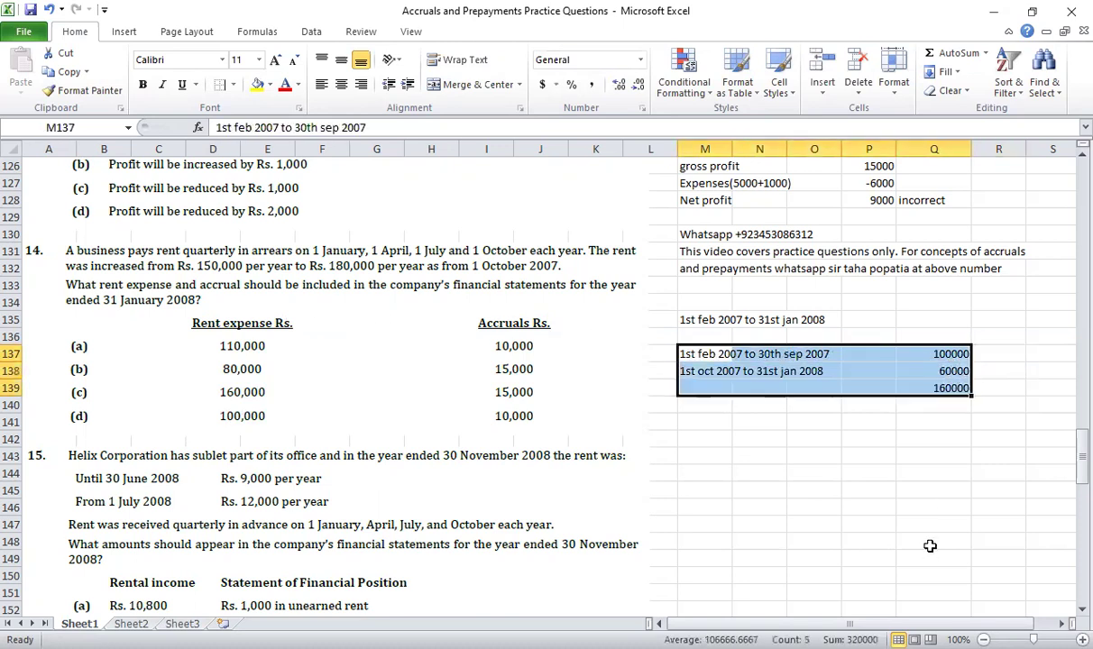
{"action": "left_click", "coordinate": [705, 405]}
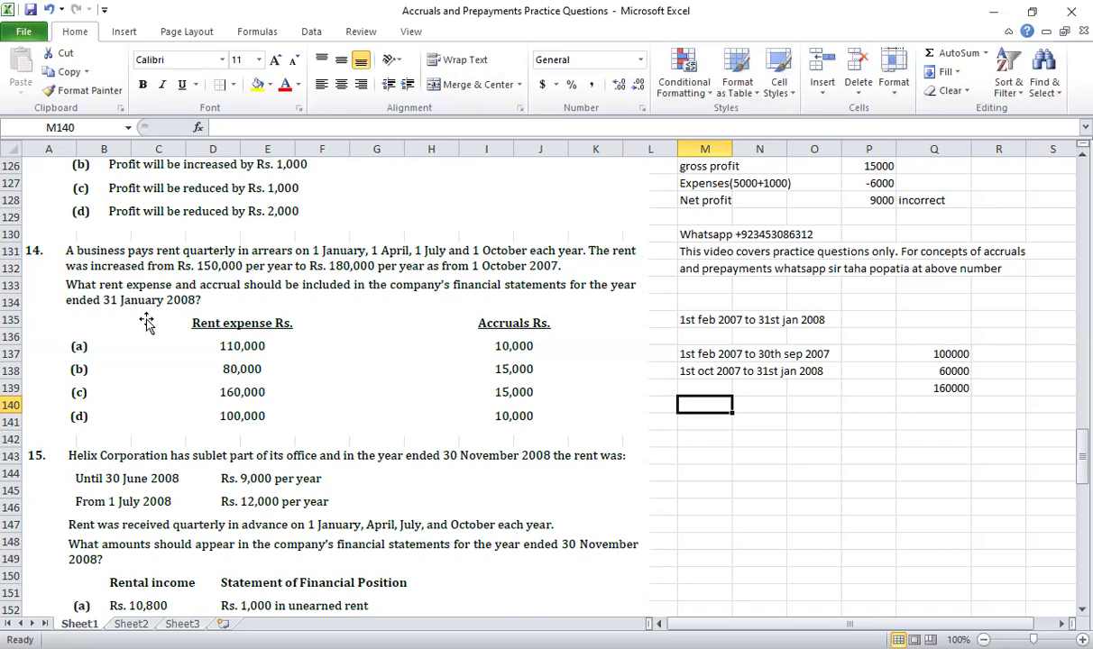
Step: Enter the quarter label 1st jan to 31st mar in M141 and its payment date 1 april in O141
{"action": "left_click", "coordinate": [691, 418]}
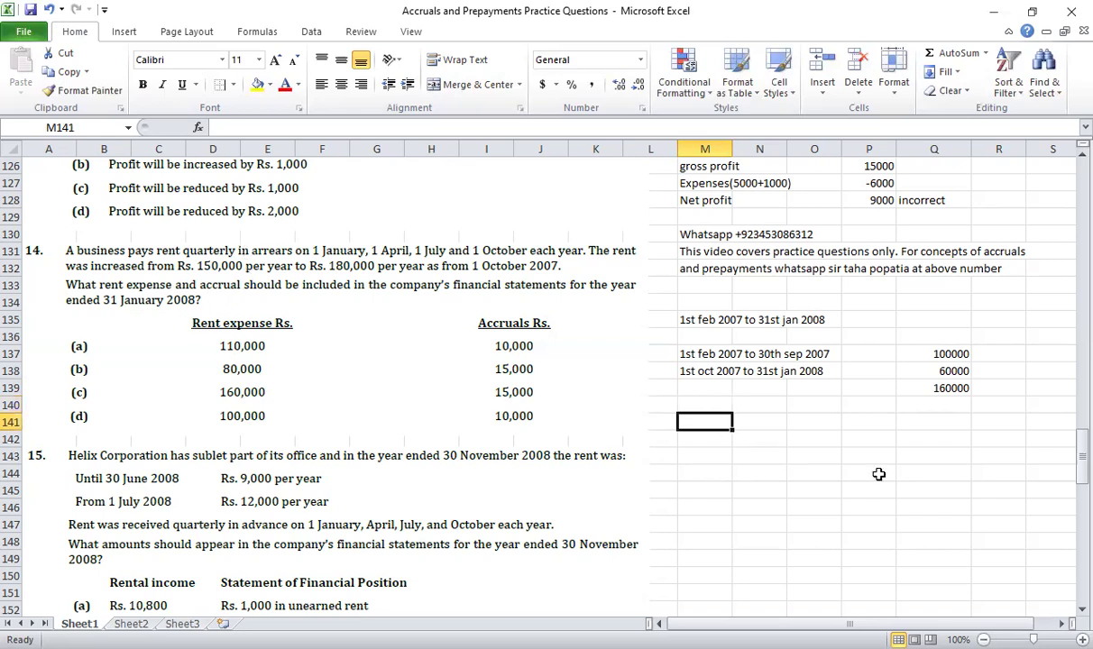
{"action": "type", "text": "1st jan to"}
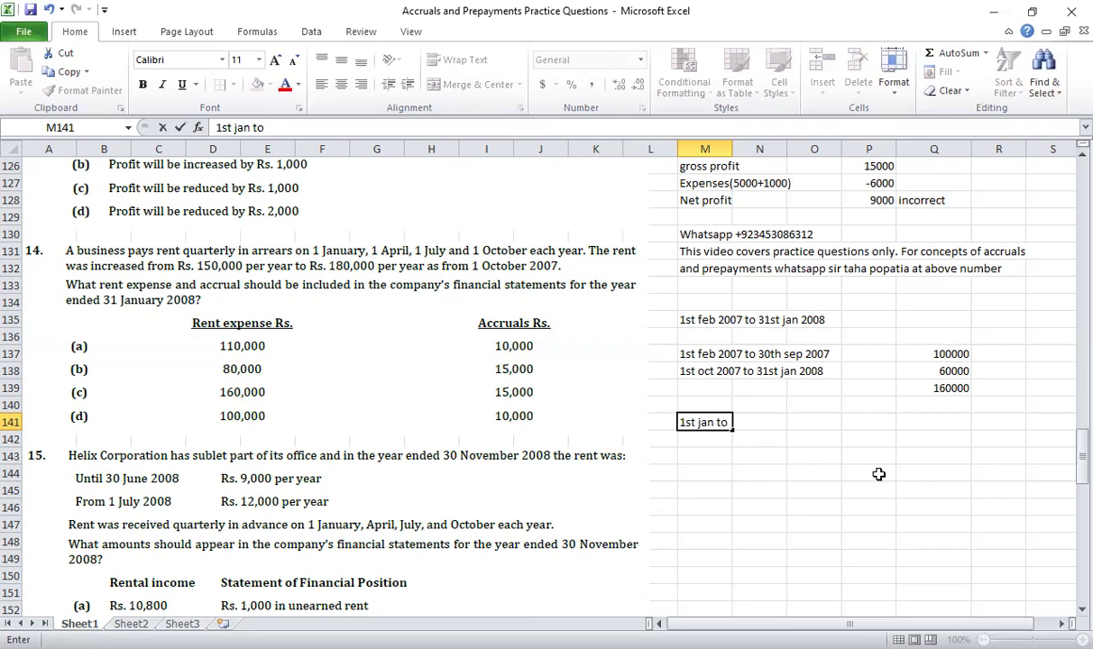
{"action": "type", "text": "31st mar"}
{"action": "key", "text": "Return"}
{"action": "key", "text": "Right"}
{"action": "key", "text": "Right"}
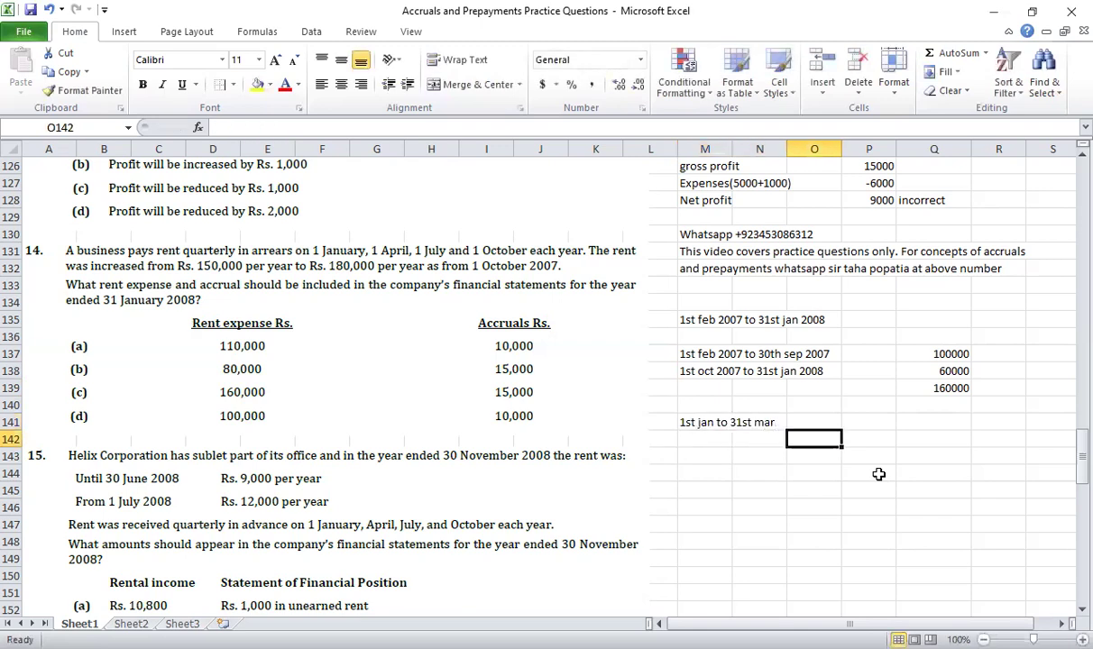
{"action": "key", "text": "Up"}
{"action": "type", "text": "1 april"}
{"action": "key", "text": "Return"}
Step: Enter the accrued period label 1st jan to 31st jan in M142
{"action": "key", "text": "Left"}
{"action": "key", "text": "Left"}
{"action": "type", "text": "1st jan to 31st jan"}
{"action": "key", "text": "Return"}
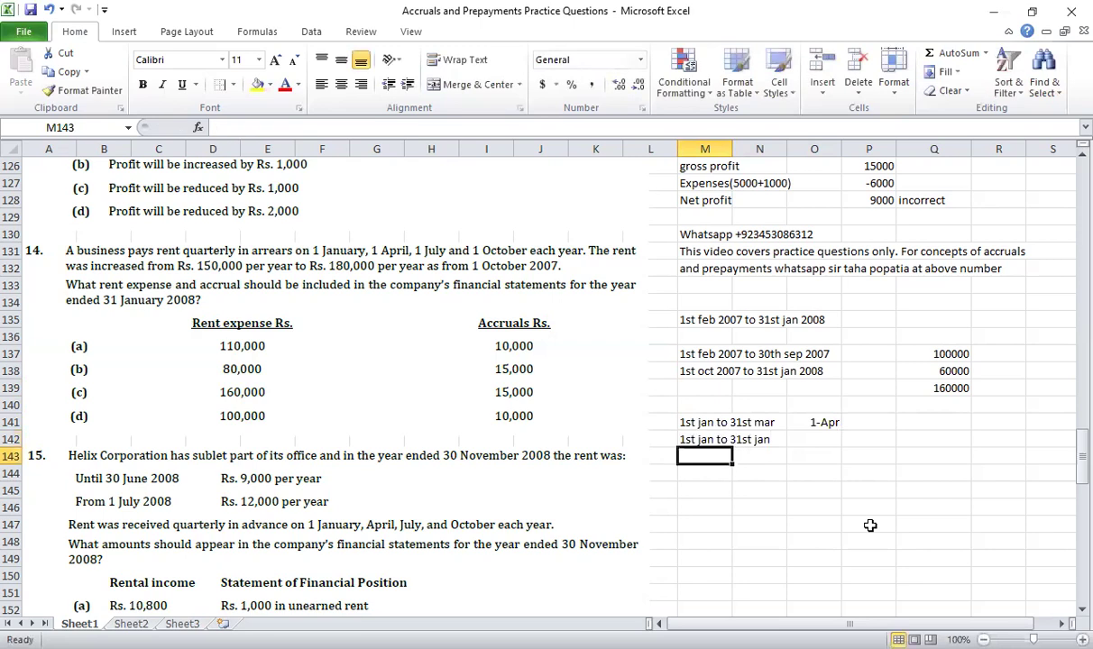
Step: Calculate the rent accrual for the accrued month in Q142 with =180000/12*1
{"action": "key", "text": "Up"}
{"action": "key", "text": "Right"}
{"action": "key", "text": "Right"}
{"action": "key", "text": "Right"}
{"action": "key", "text": "Right"}
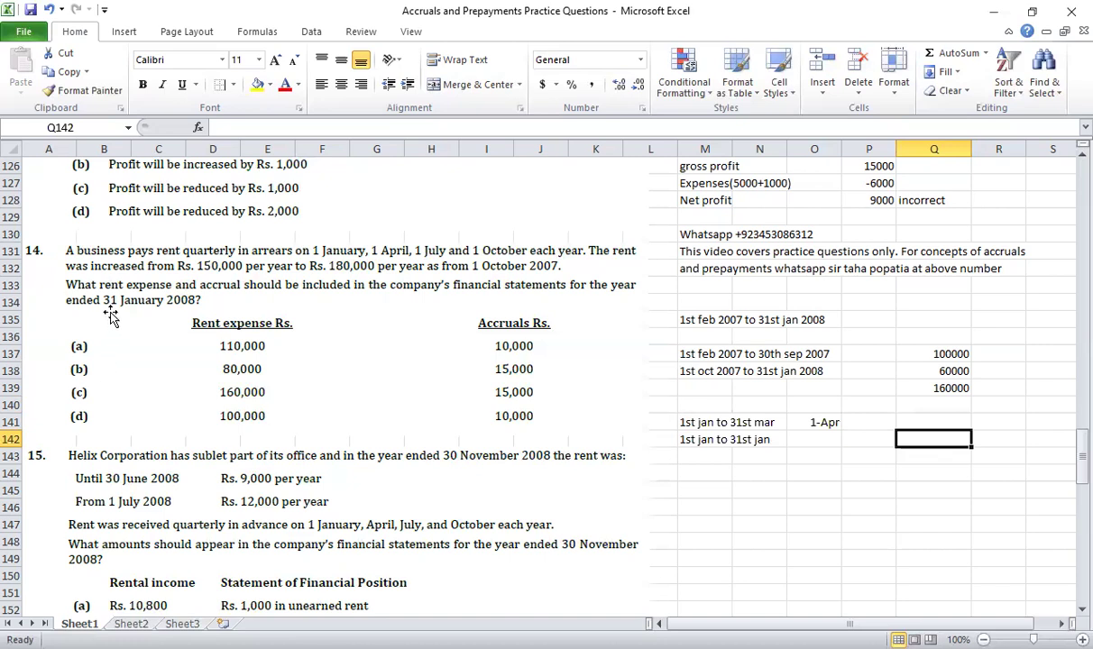
{"action": "type", "text": "="}
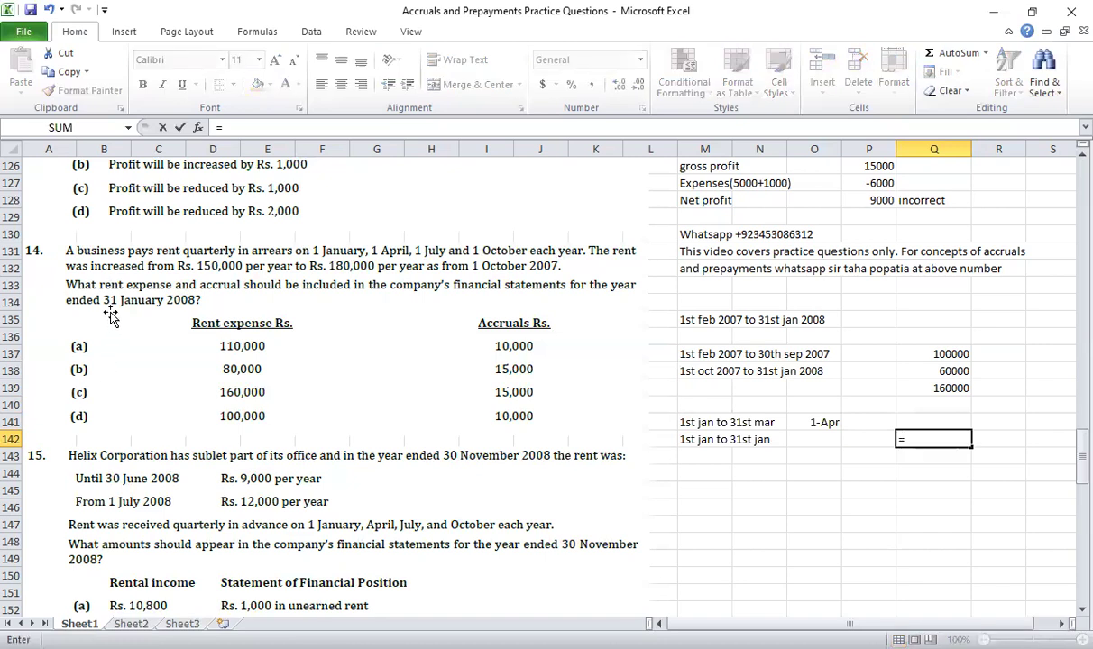
{"action": "type", "text": "180000/1"}
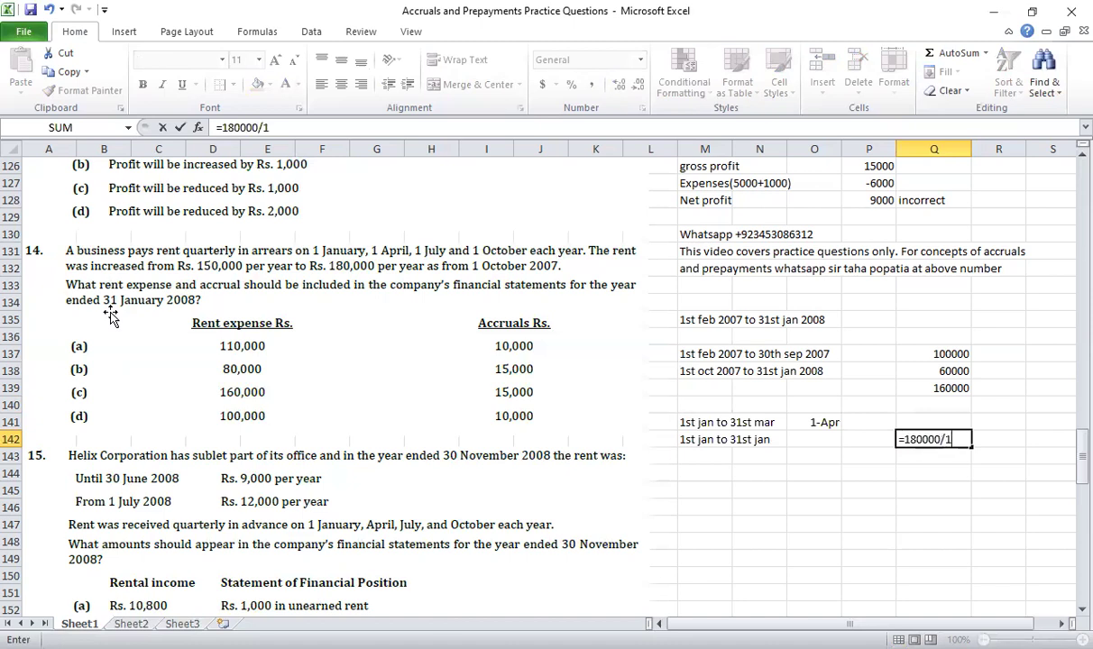
{"action": "type", "text": "2*1"}
{"action": "key", "text": "ctrl+Return"}
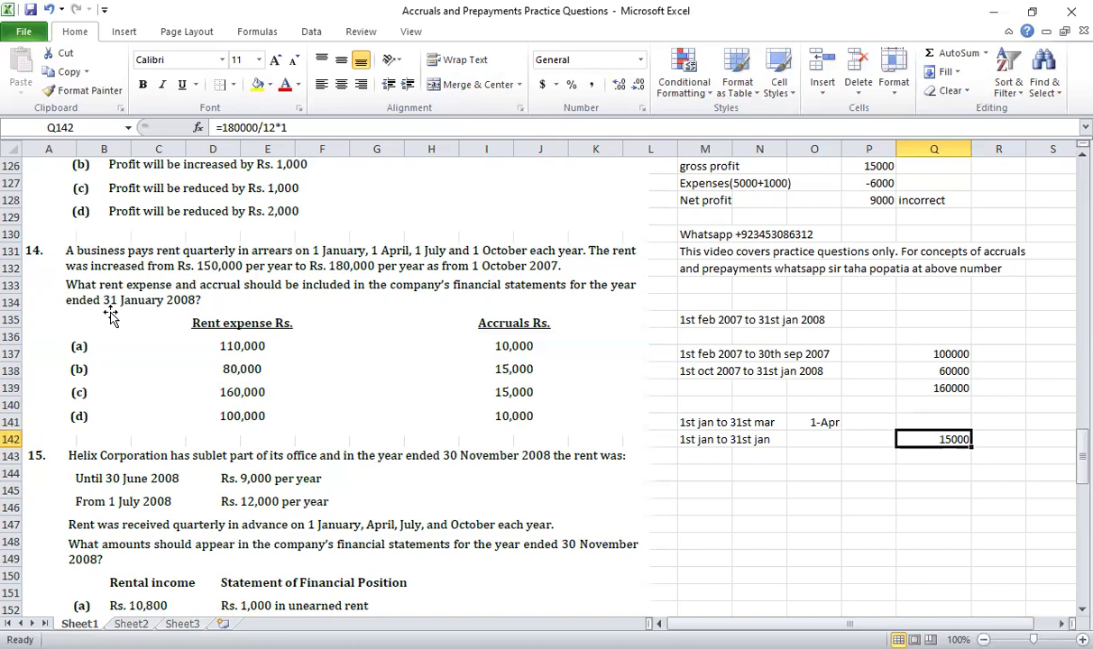
Step: Highlight "advance on" and "1 January, April, July, and October each year" in yellow in question 15's rent receipt sentence
{"action": "scroll", "coordinate": [134, 349], "scroll_direction": "down", "scroll_amount": 5}
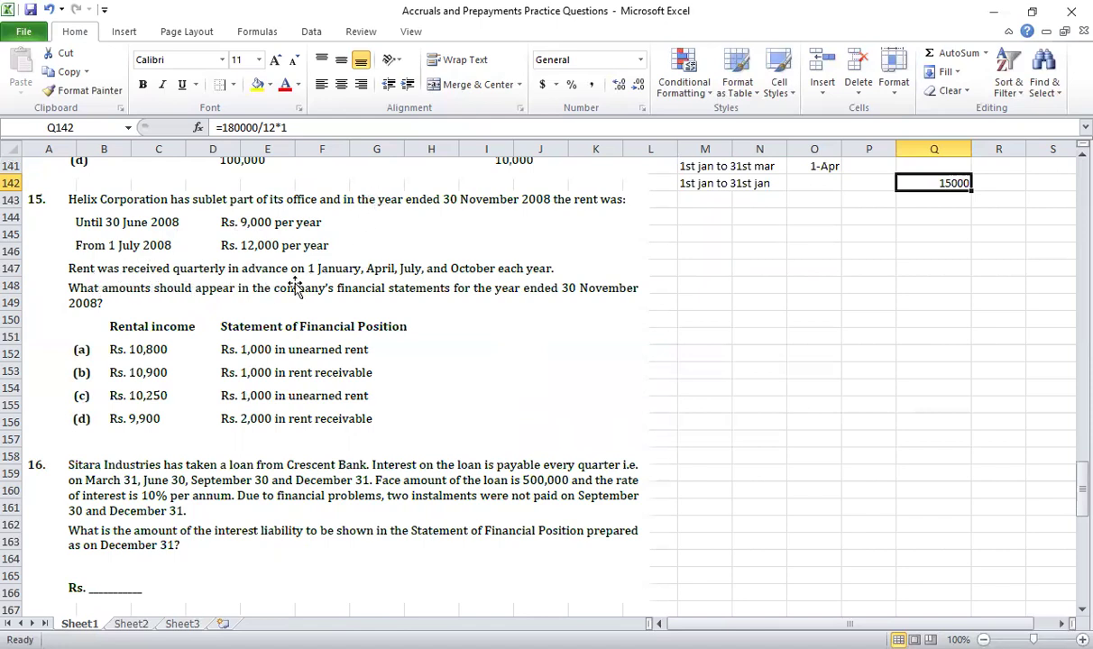
{"action": "left_click", "coordinate": [790, 319]}
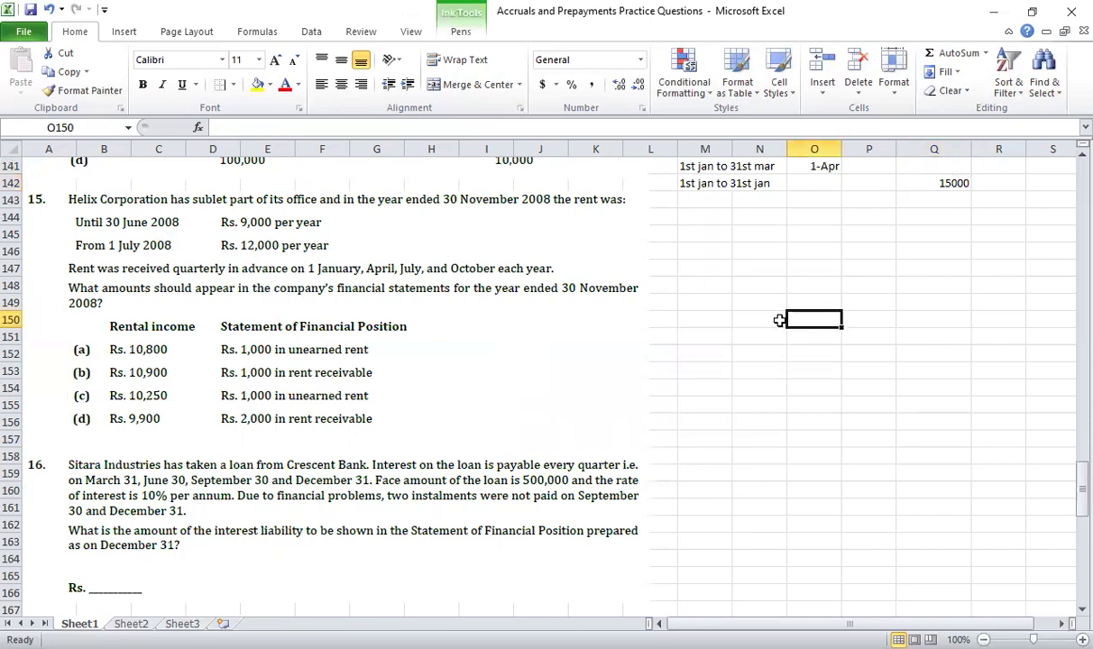
{"action": "left_click", "coordinate": [461, 32]}
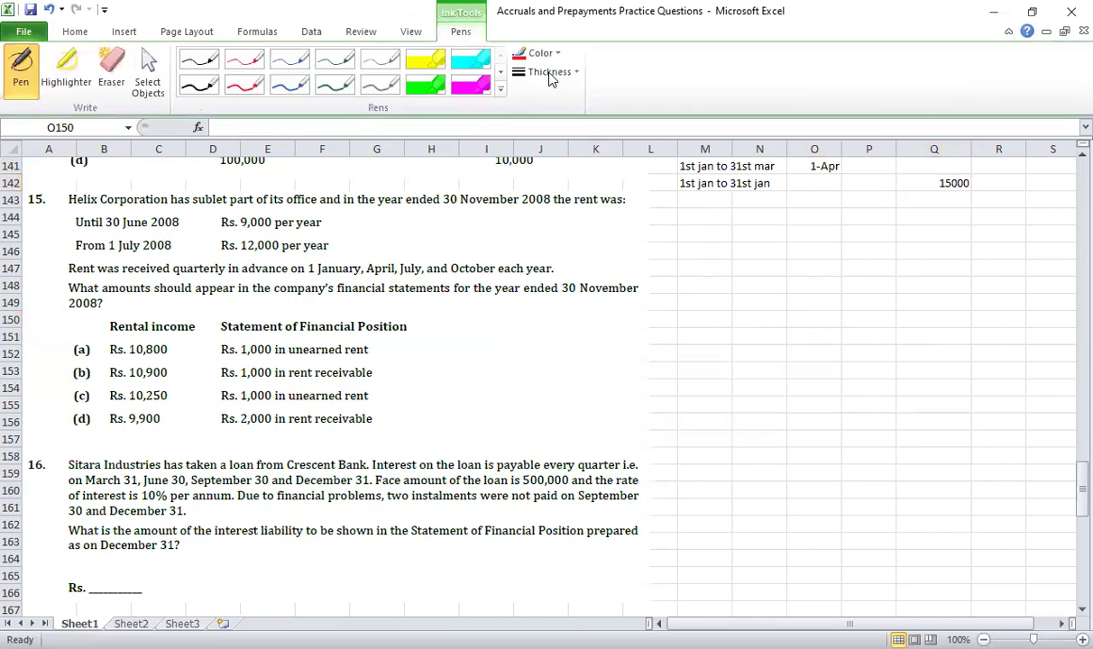
{"action": "left_click", "coordinate": [425, 60]}
{"action": "left_click_drag", "start_coordinate": [240, 269], "coordinate": [546, 269]}
Step: Draw a red pen box around question 15's sentence stating that rent was received quarterly in advance, and stop inking
{"action": "left_click", "coordinate": [21, 68]}
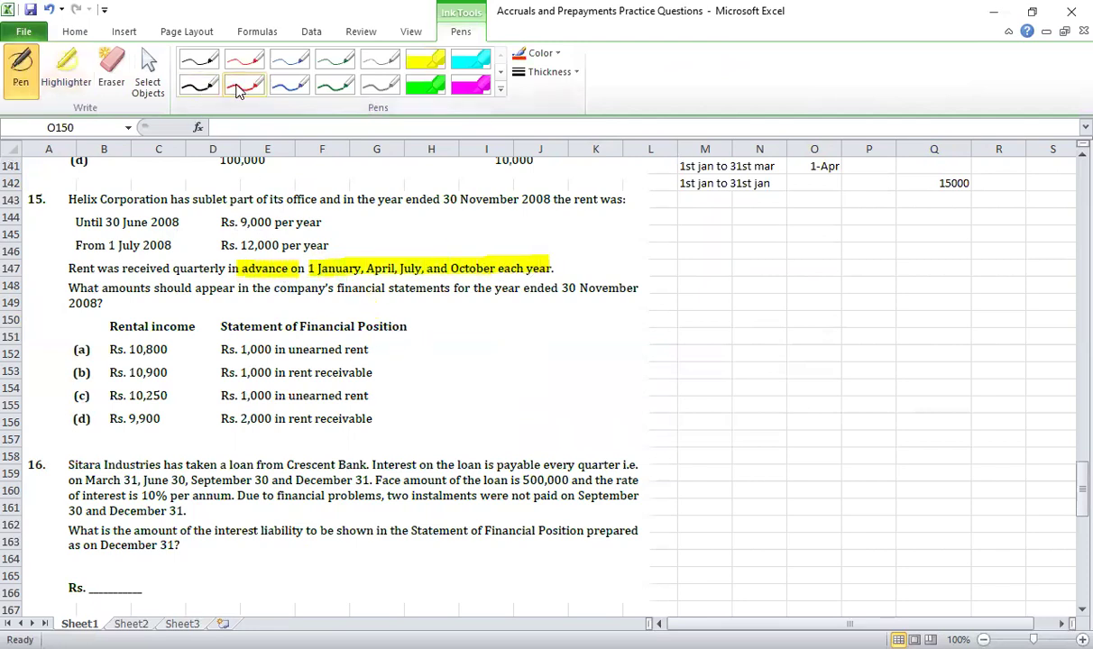
{"action": "mouse_move", "coordinate": [71, 280]}
{"action": "left_mouse_down"}
{"action": "mouse_move", "coordinate": [518, 282]}
{"action": "mouse_move", "coordinate": [569, 270]}
{"action": "mouse_move", "coordinate": [406, 256]}
{"action": "mouse_move", "coordinate": [60, 258]}
{"action": "mouse_move", "coordinate": [69, 277]}
{"action": "left_mouse_up"}
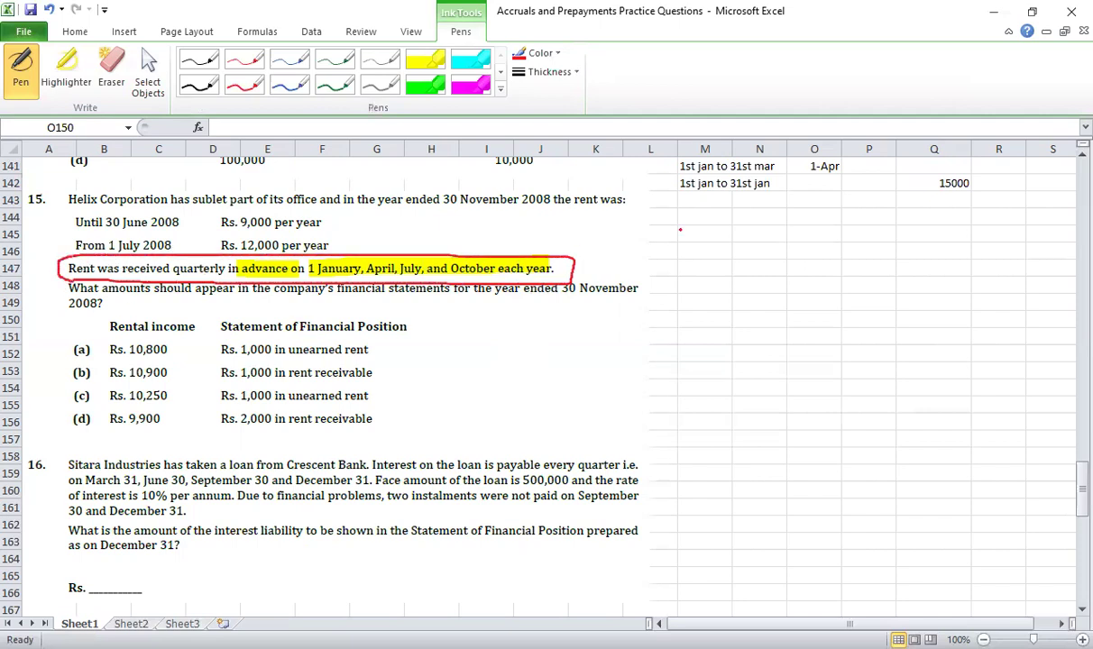
{"action": "key", "text": "Escape"}
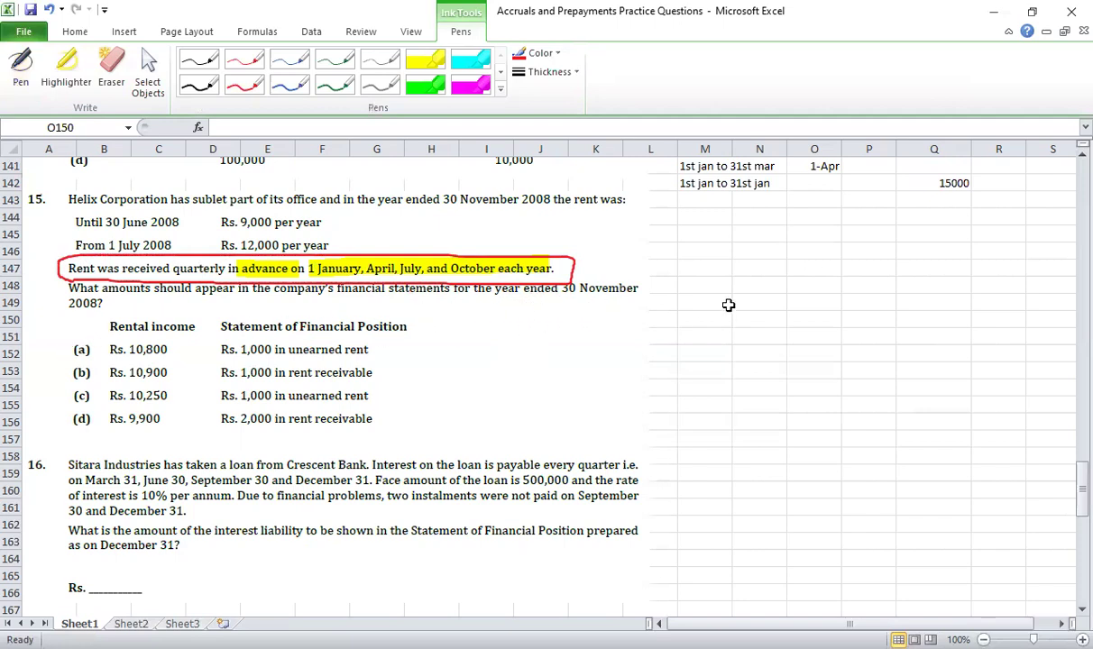
Step: Copy the three-line WhatsApp contact note from beside question 14 and paste it beside question 15 starting at M146
{"action": "scroll", "coordinate": [731, 303], "scroll_direction": "up", "scroll_amount": 7}
{"action": "left_click_drag", "start_coordinate": [688, 336], "coordinate": [923, 355]}
{"action": "key", "text": "ctrl+c"}
{"action": "scroll", "coordinate": [716, 437], "scroll_direction": "down", "scroll_amount": 5}
{"action": "left_click", "coordinate": [586, 352]}
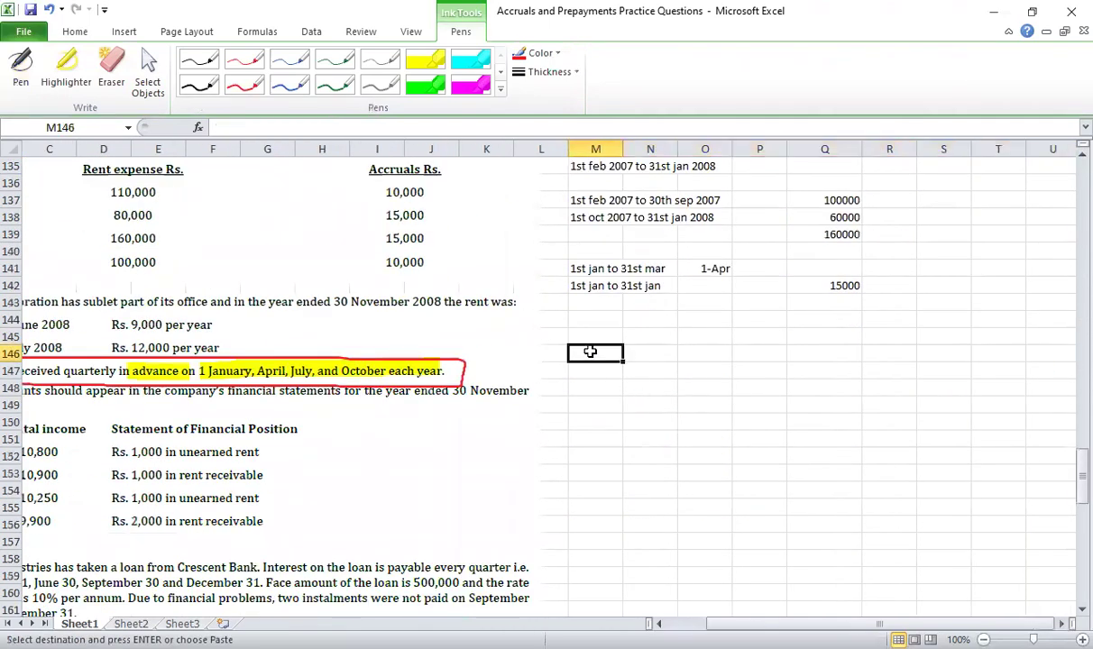
{"action": "key", "text": "ctrl+v"}
{"action": "scroll", "coordinate": [648, 411], "scroll_direction": "left", "scroll_amount": 1}
Step: Enter question 15's financial year label 1st december 2007 to 30th november 2008 in M150
{"action": "left_click", "coordinate": [704, 435]}
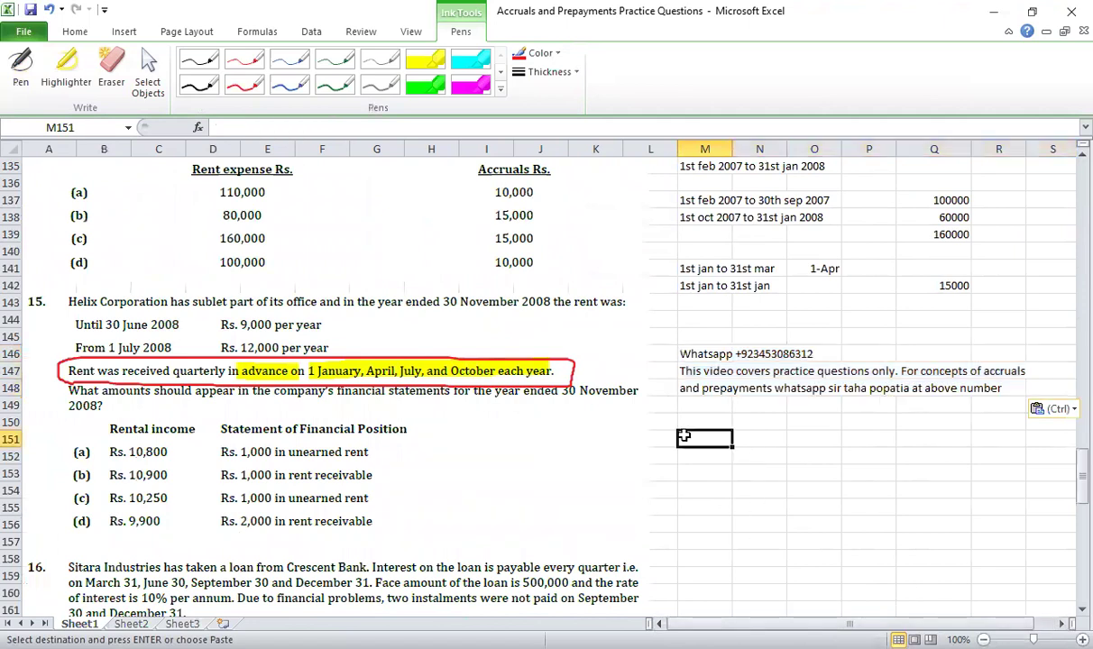
{"action": "scroll", "coordinate": [691, 361], "scroll_direction": "down", "scroll_amount": 3}
{"action": "scroll", "coordinate": [691, 308], "scroll_direction": "up", "scroll_amount": 1}
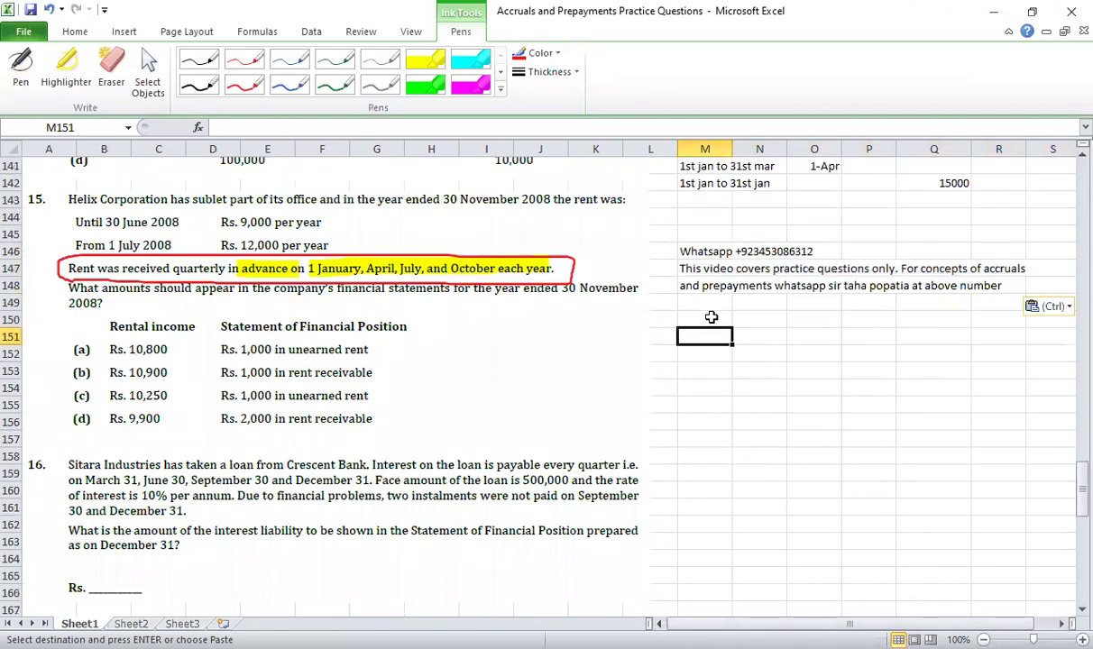
{"action": "left_click", "coordinate": [694, 317]}
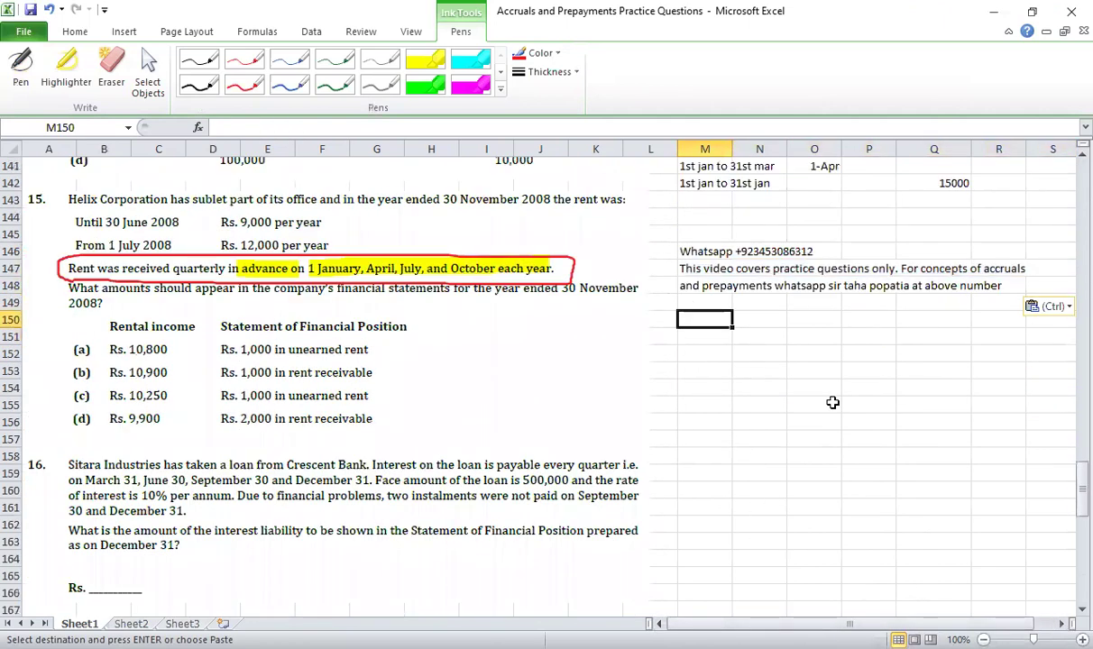
{"action": "type", "text": "1st"}
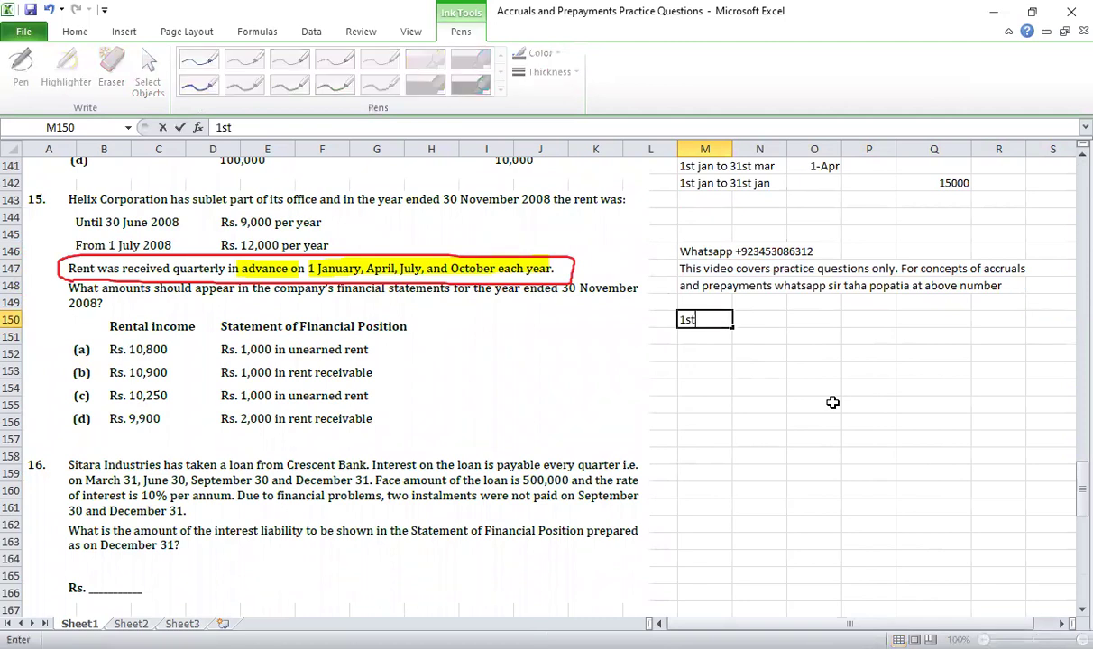
{"action": "type", "text": " december"}
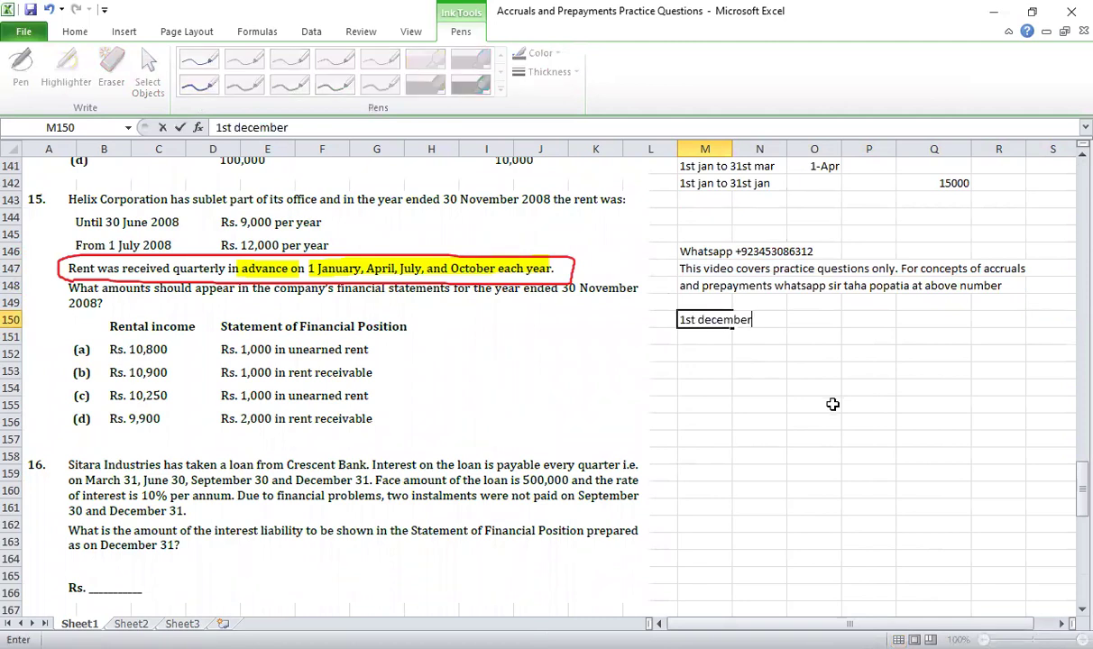
{"action": "type", "text": " 2007 to 30"}
{"action": "type", "text": "nobem"}
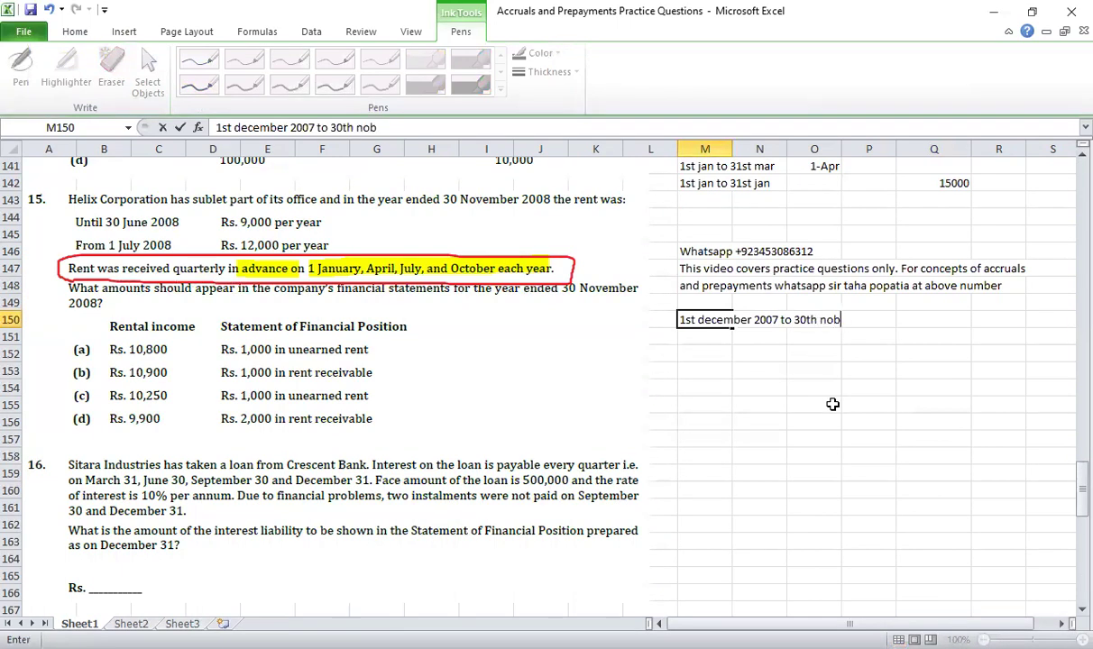
{"action": "key", "text": "BackSpace"}
{"action": "key", "text": "BackSpace"}
{"action": "key", "text": "BackSpace"}
{"action": "type", "text": "vember 2008"}
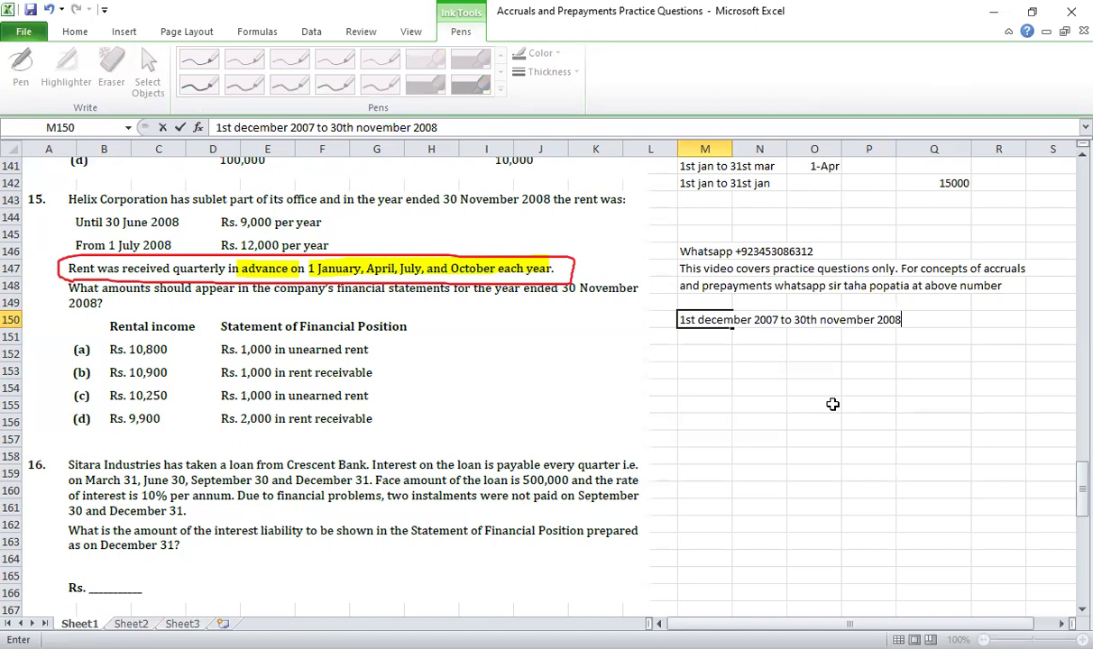
{"action": "key", "text": "Return"}
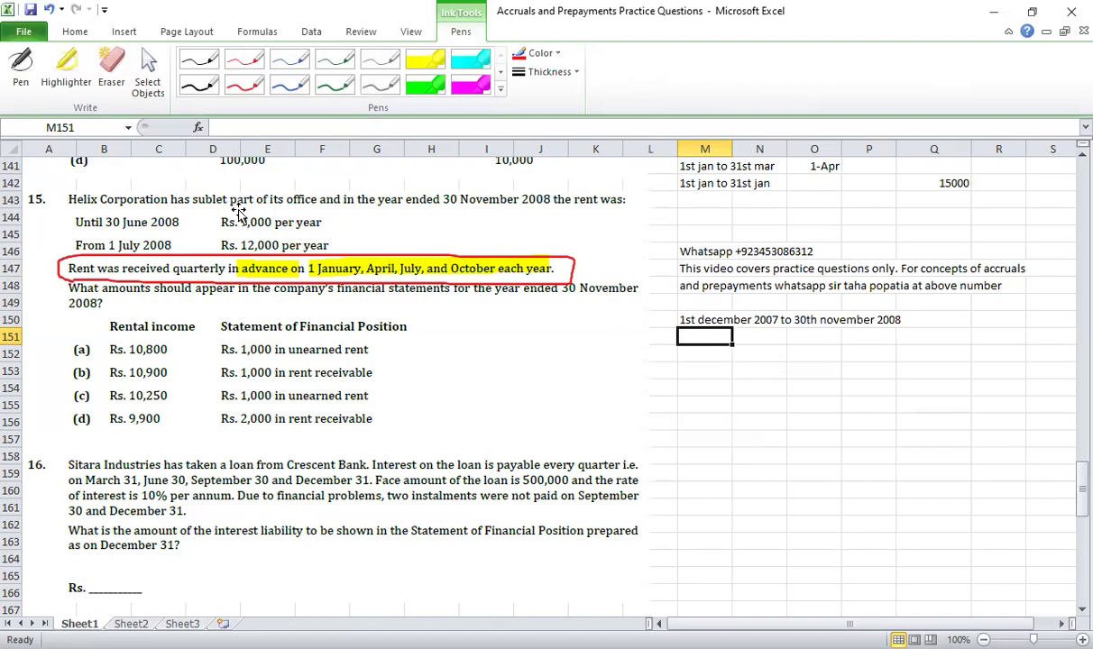
Step: Enter the first rent period label 1st dec 2007 to 30th june 2008 in M152
{"action": "key", "text": "Down"}
{"action": "type", "text": "1"}
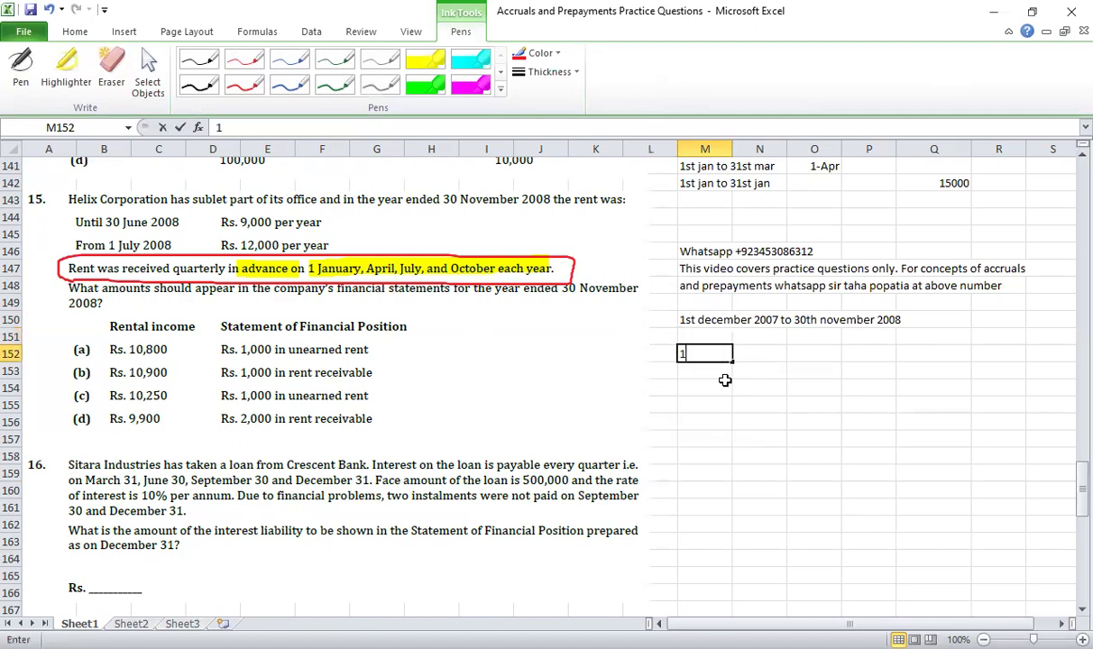
{"action": "type", "text": "st dec 200"}
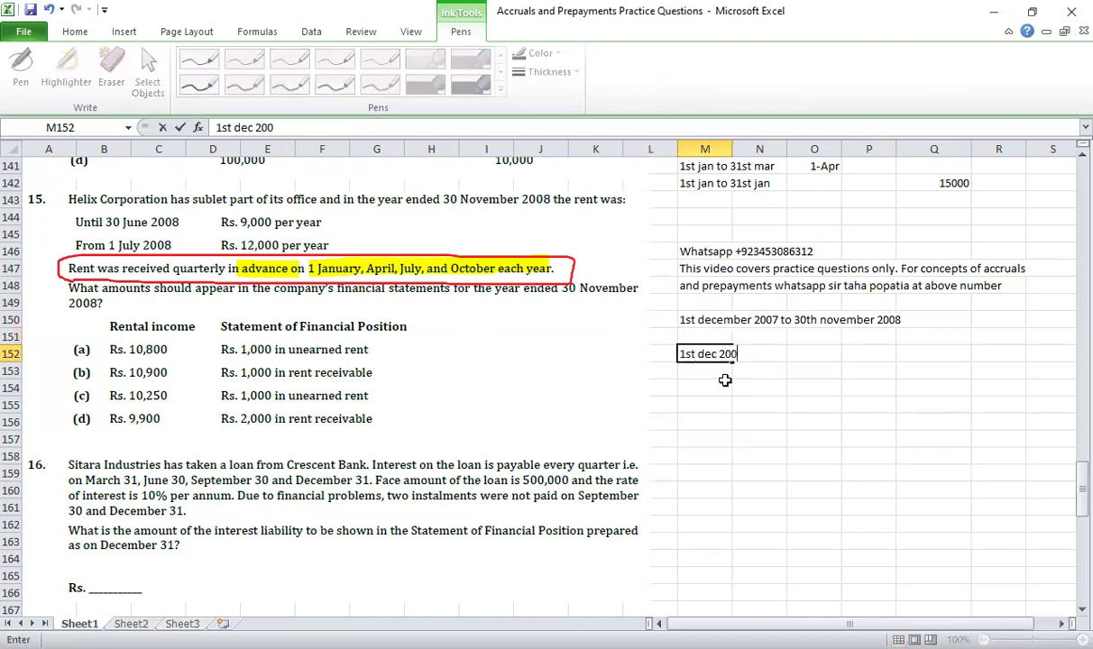
{"action": "type", "text": "7 to 30th june 2008"}
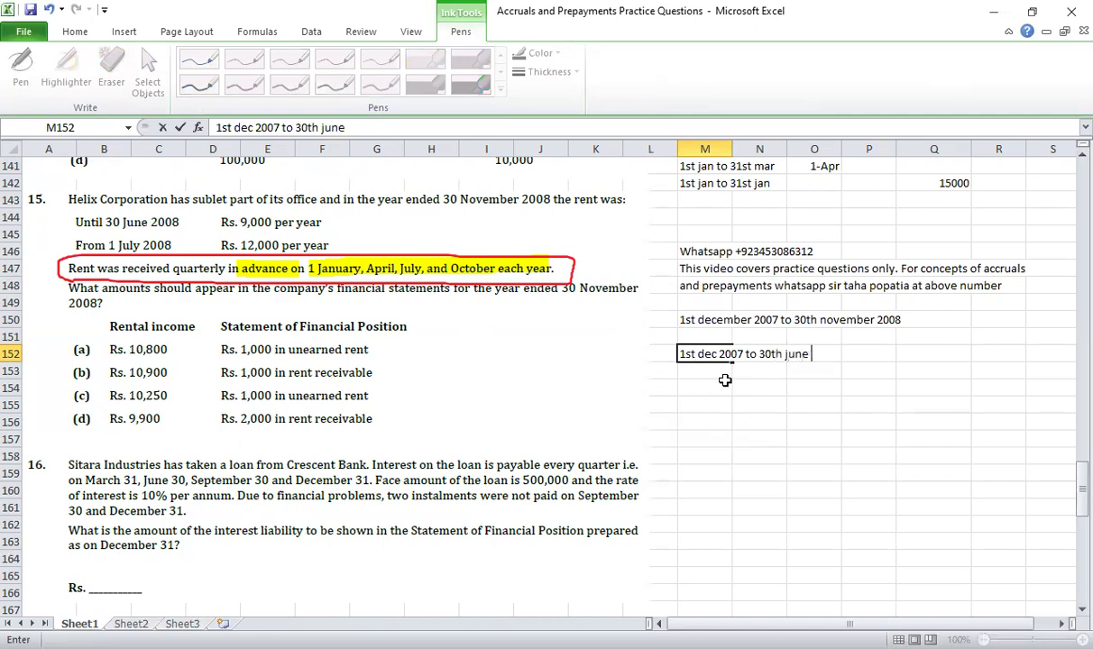
{"action": "key", "text": "Right"}
Step: Calculate the first period's seven months of rental income in Q152 with =9000/12*7 and check the formula
{"action": "key", "text": "Right"}
{"action": "key", "text": "Right"}
{"action": "key", "text": "Right"}
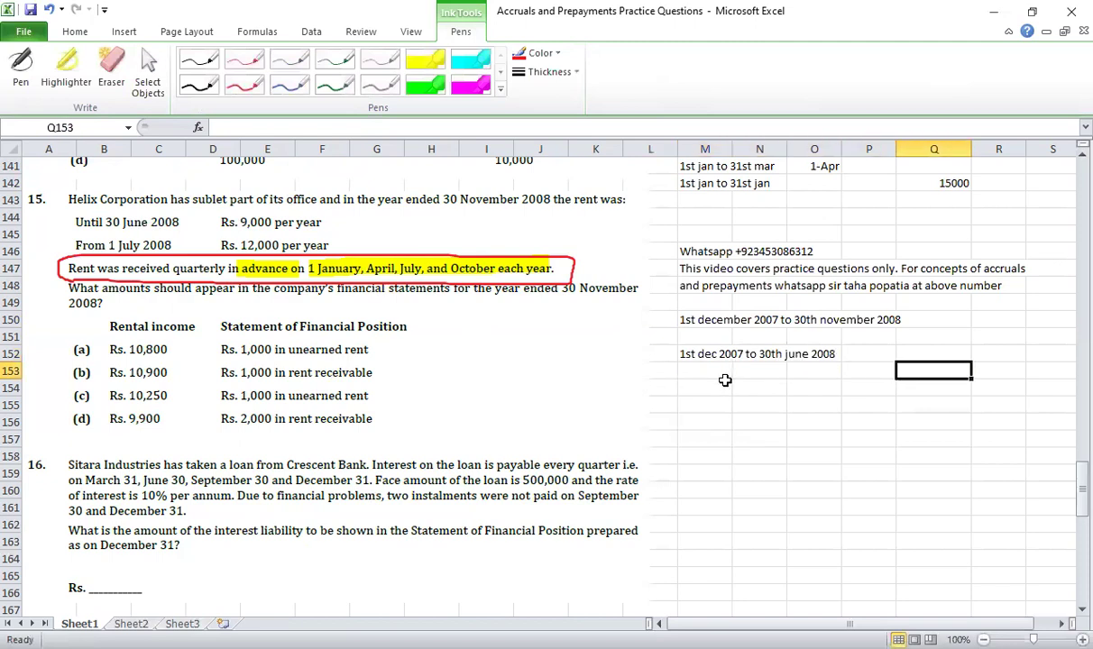
{"action": "type", "text": "=9000/12"}
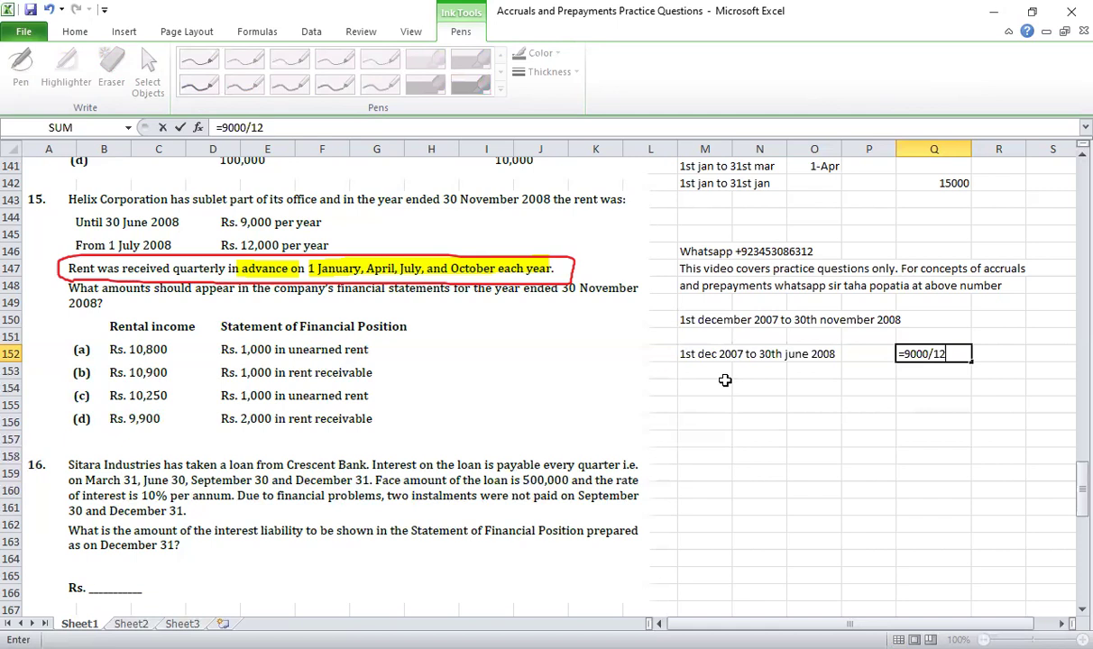
{"action": "type", "text": "*7"}
{"action": "key", "text": "Return"}
{"action": "key", "text": "Up"}
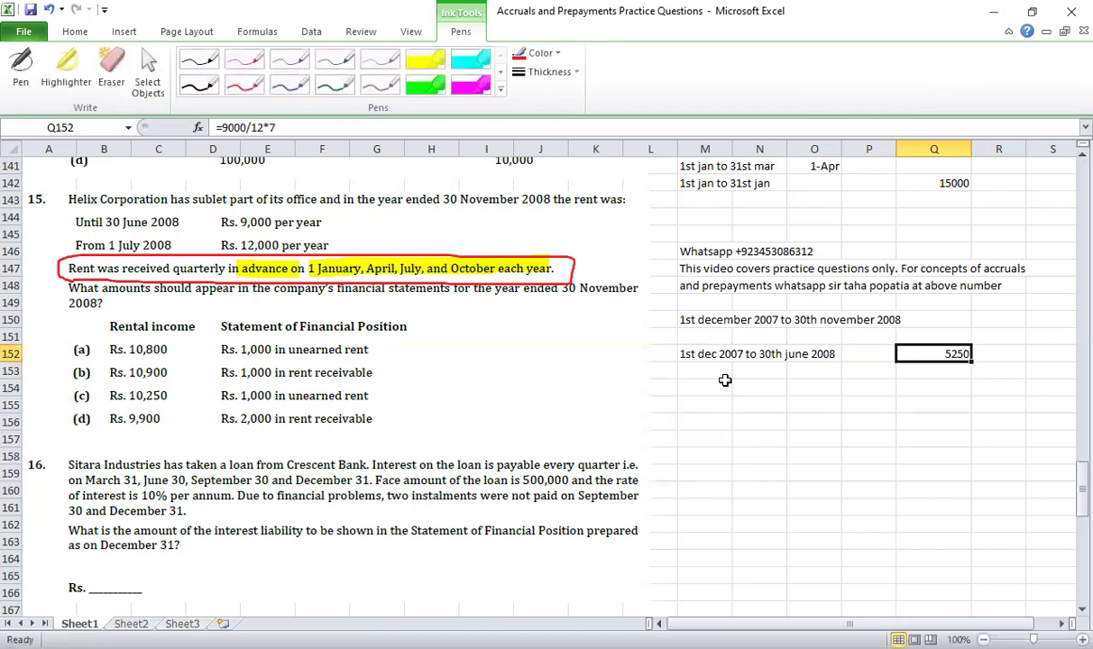
{"action": "key", "text": "F2"}
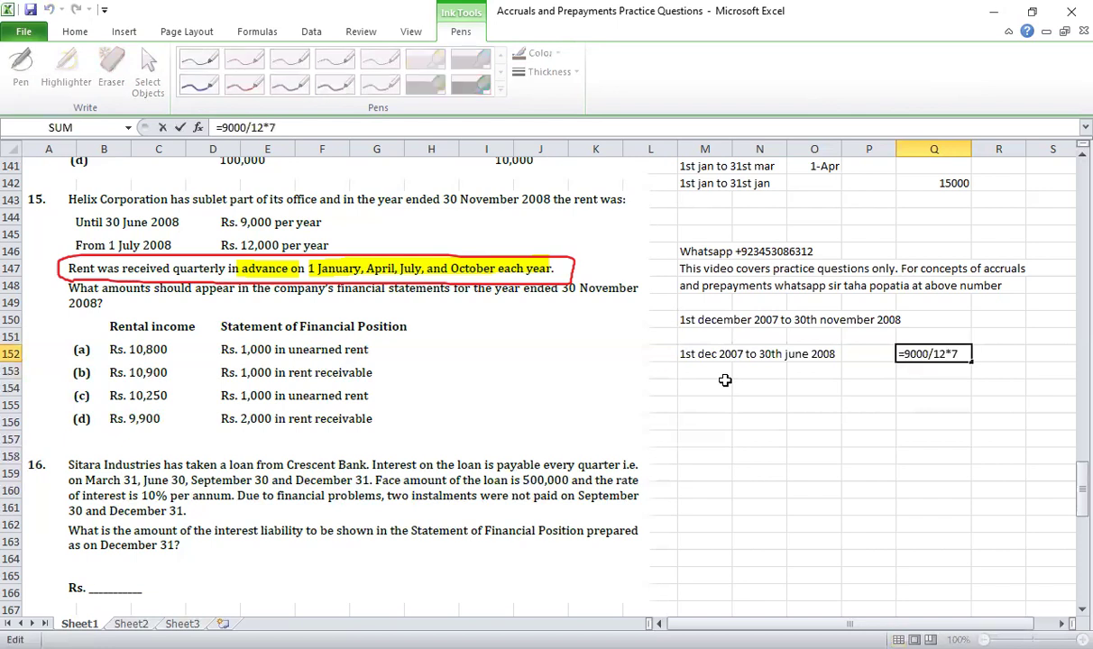
Step: Enter the second rent period label 1st july 2008 to 30 november 2008 in M153
{"action": "left_click", "coordinate": [722, 357]}
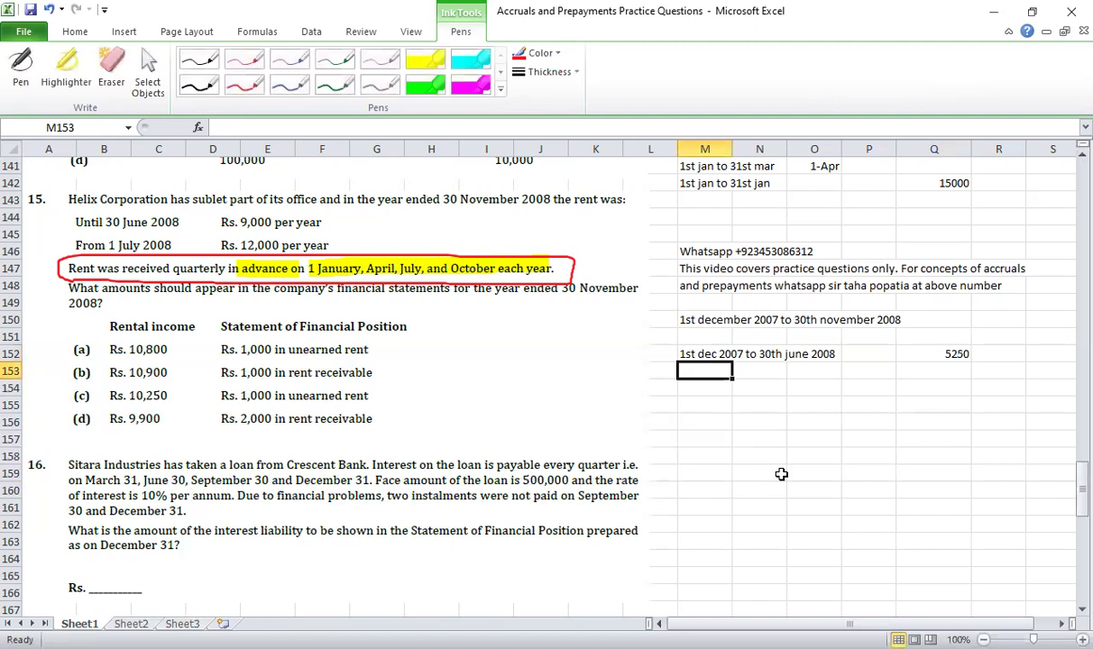
{"action": "key", "text": "Down"}
{"action": "type", "text": "1st"}
{"action": "type", "text": " july 2"}
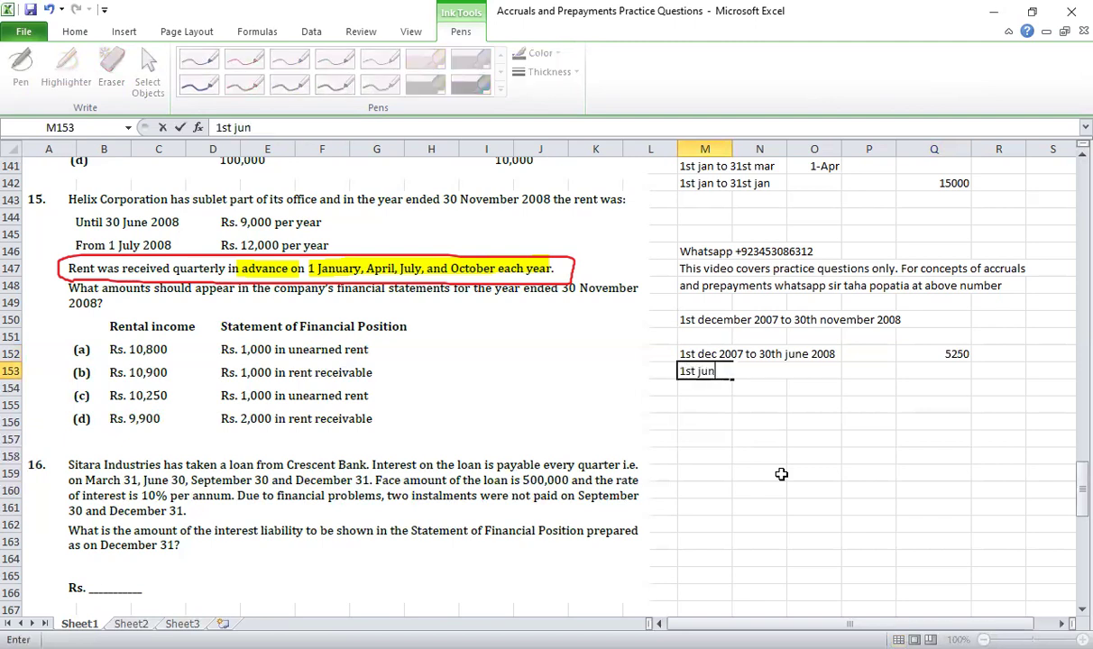
{"action": "type", "text": "008 t"}
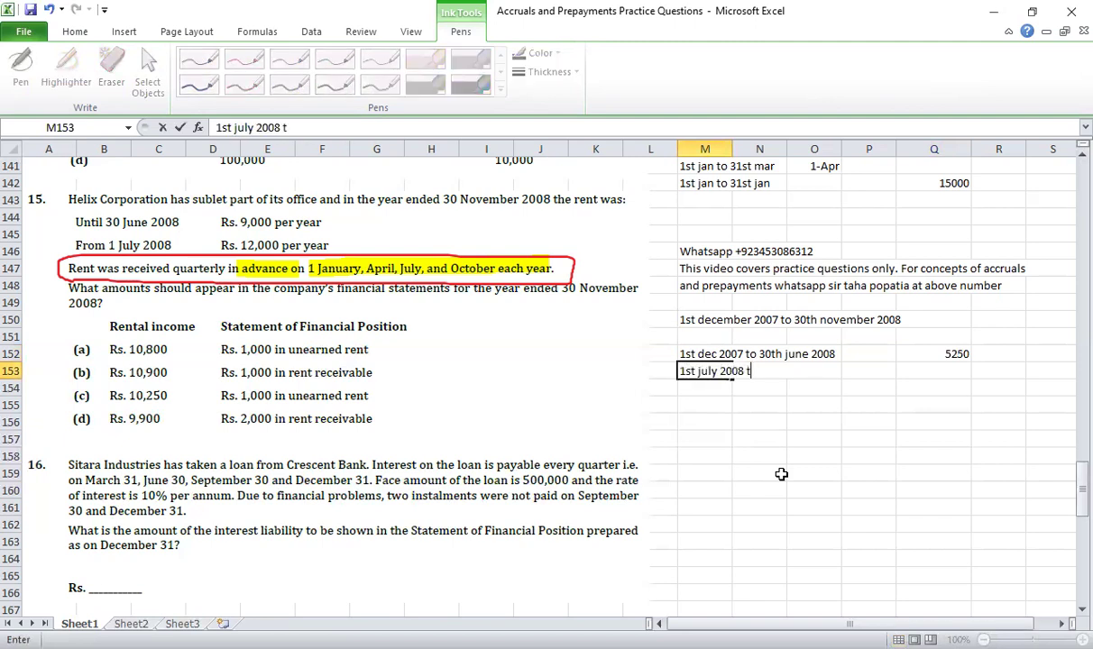
{"action": "type", "text": "o 30 nove"}
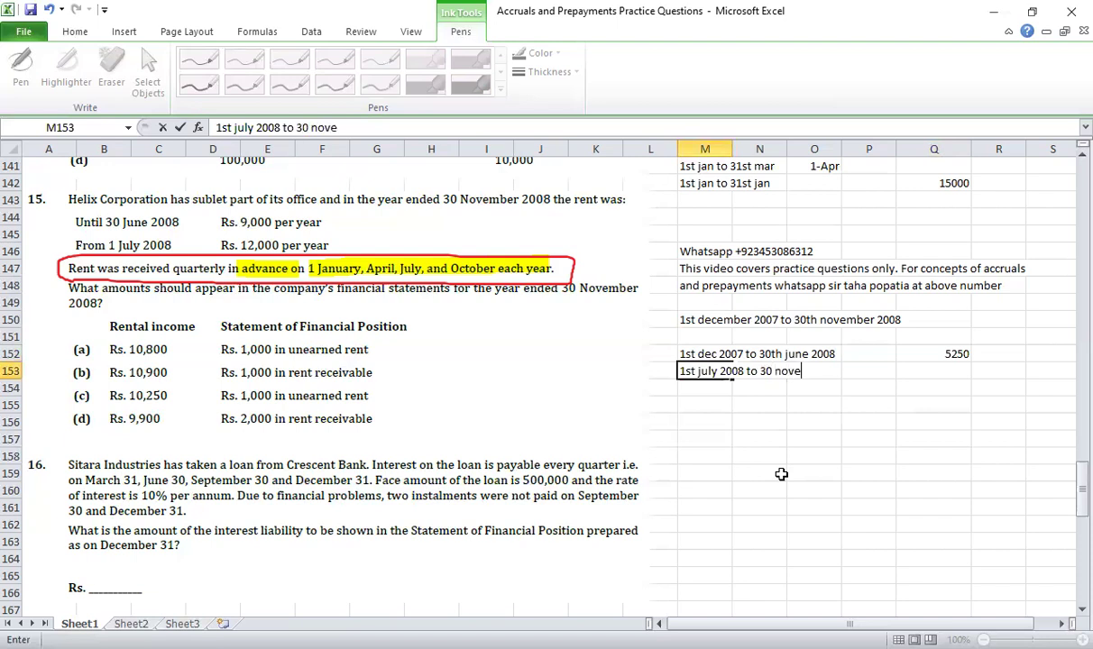
{"action": "type", "text": "mber 2008"}
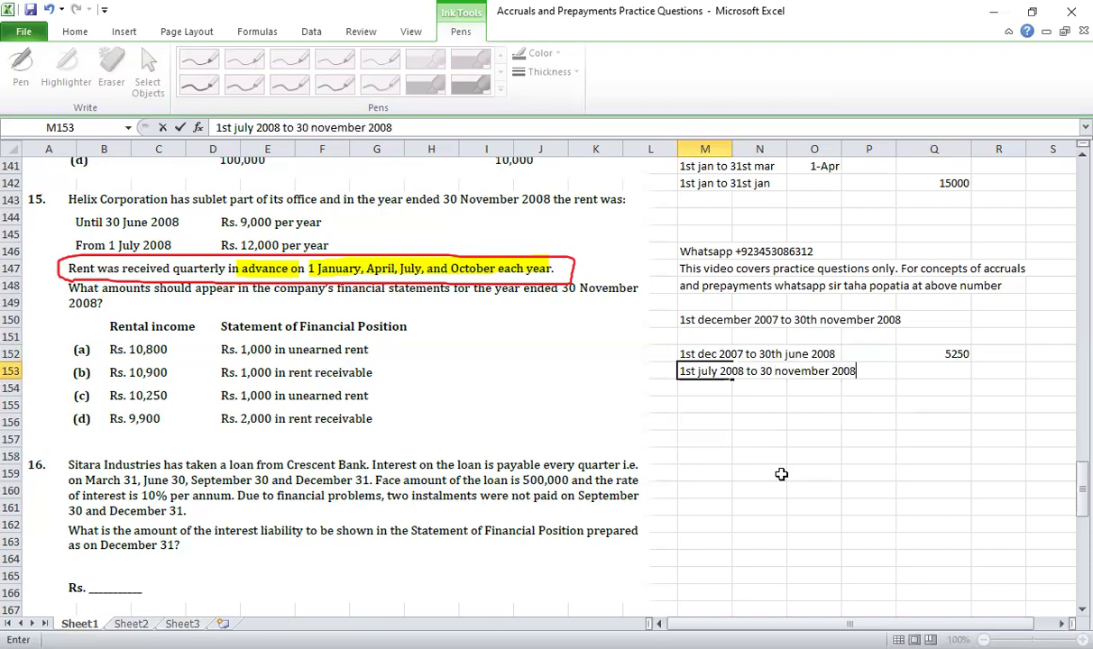
{"action": "key", "text": "Return"}
Step: Calculate the second period's five months of rental income in Q153 with =12000/12*5
{"action": "key", "text": "Right"}
{"action": "key", "text": "Right"}
{"action": "key", "text": "Up"}
{"action": "key", "text": "Right"}
{"action": "key", "text": "Right"}
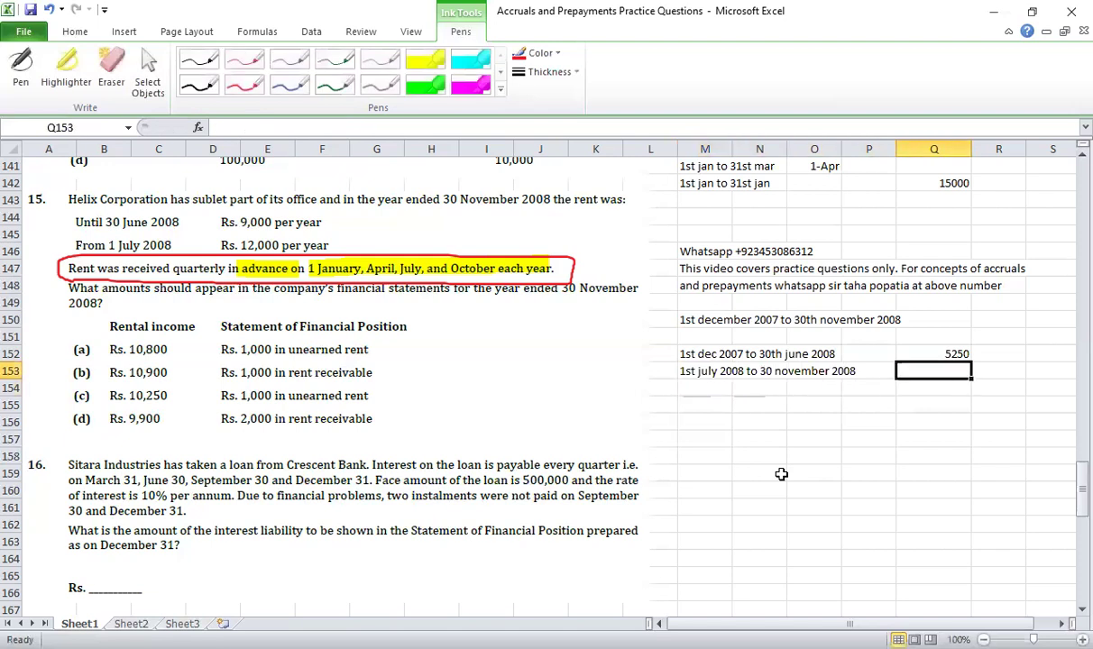
{"action": "type", "text": "="}
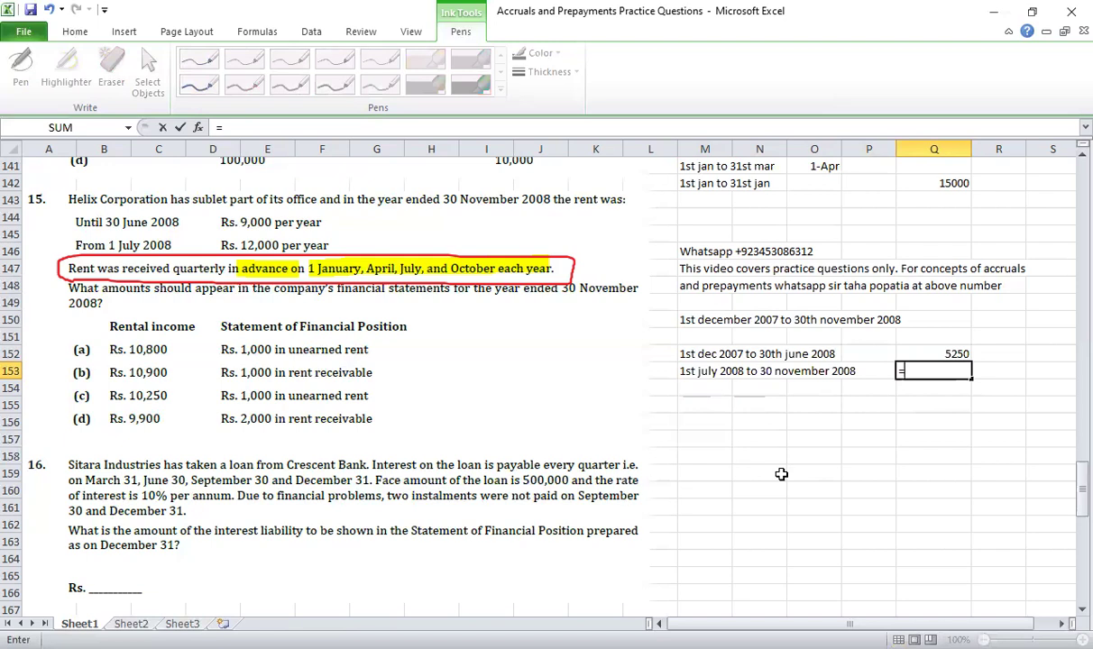
{"action": "type", "text": "12000/12"}
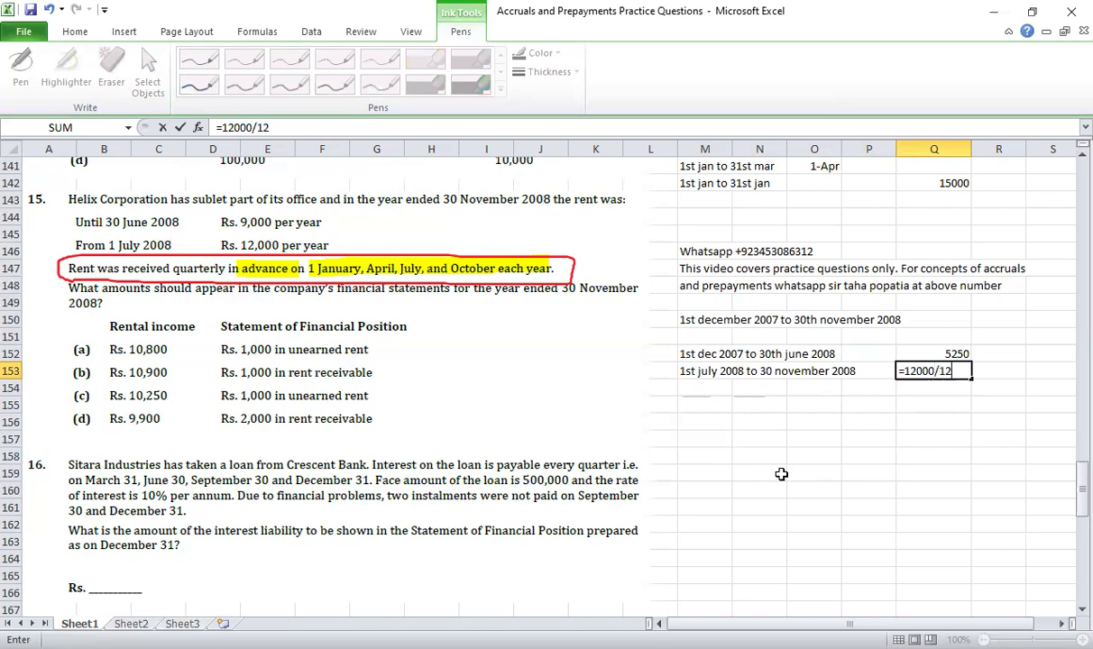
{"action": "type", "text": "*5"}
{"action": "key", "text": "Return"}
{"action": "key", "text": "Up"}
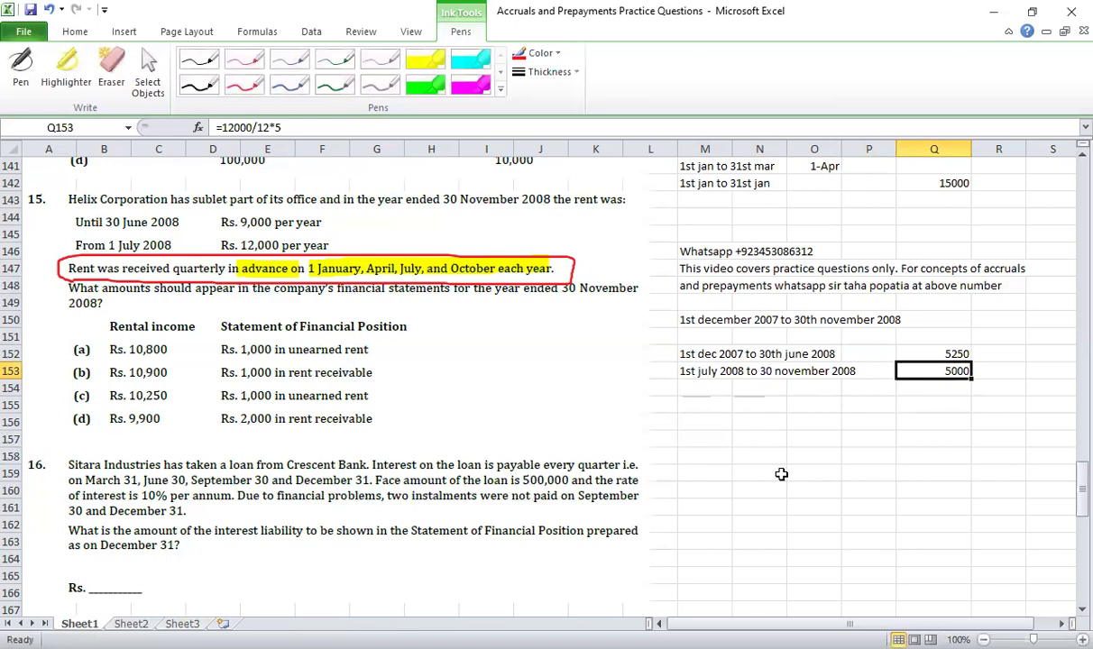
Step: Total question 15's rental income in Q154 with =SUM(Q152:Q153), checking that formula and the one in Q152
{"action": "key", "text": "Down"}
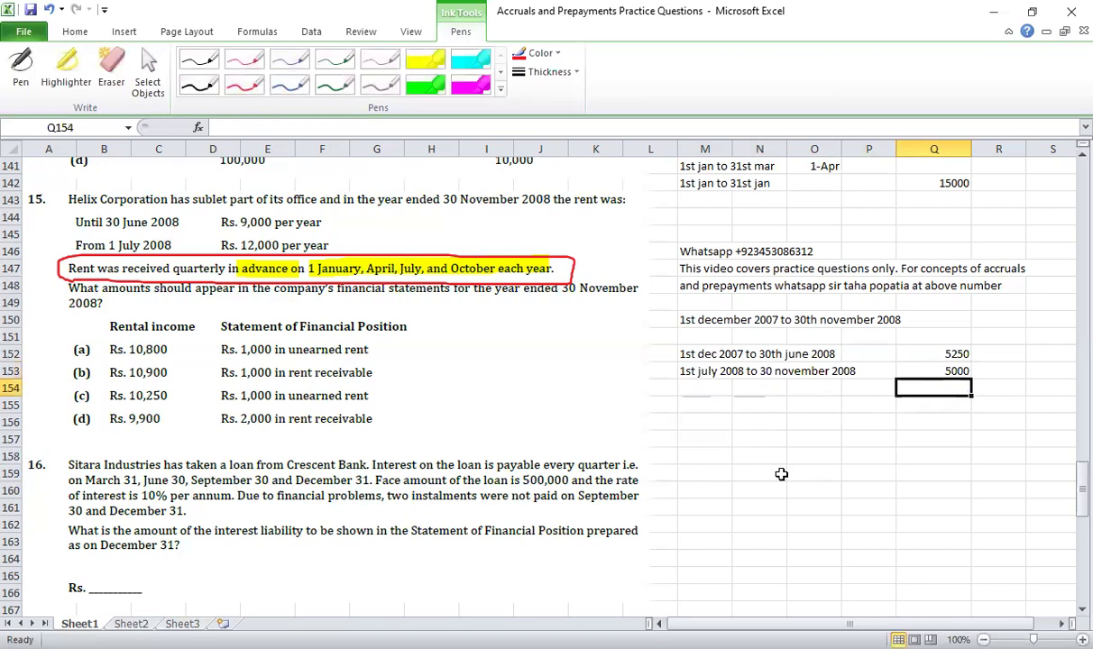
{"action": "key", "text": "alt+equal"}
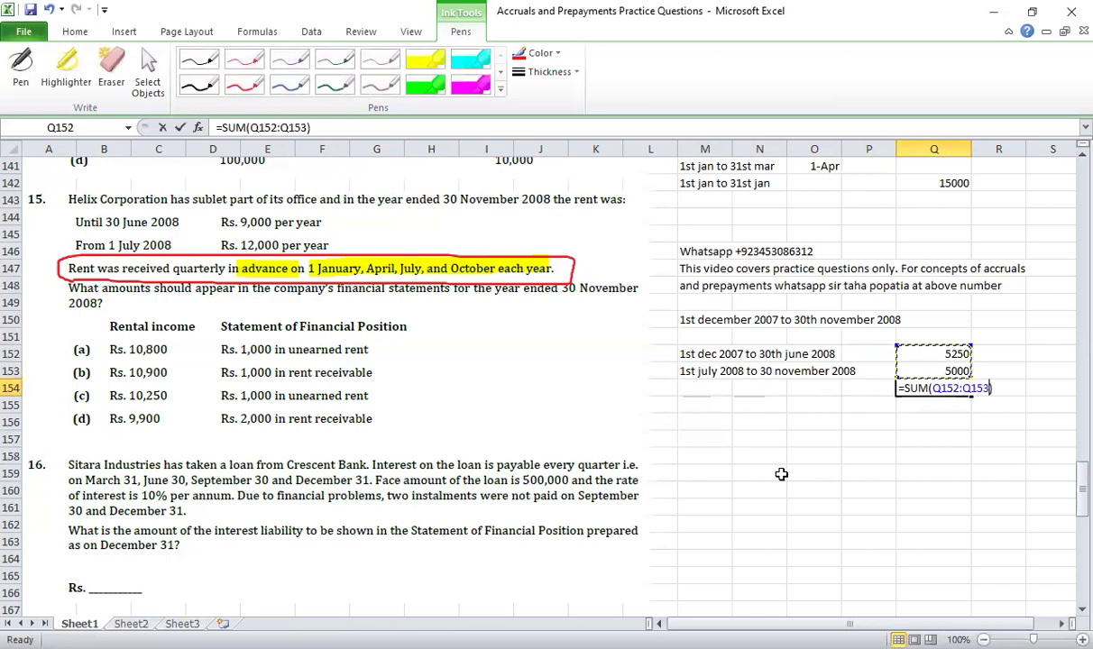
{"action": "key", "text": "alt+equal"}
{"action": "key", "text": "F2"}
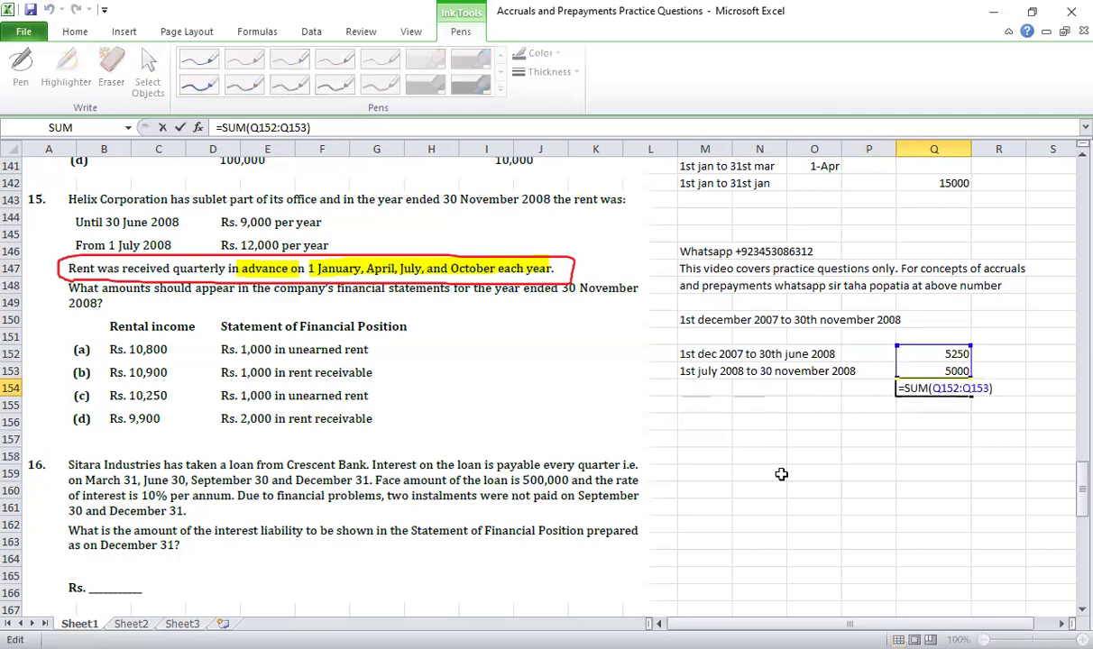
{"action": "key", "text": "Escape"}
{"action": "double_click", "coordinate": [934, 353]}
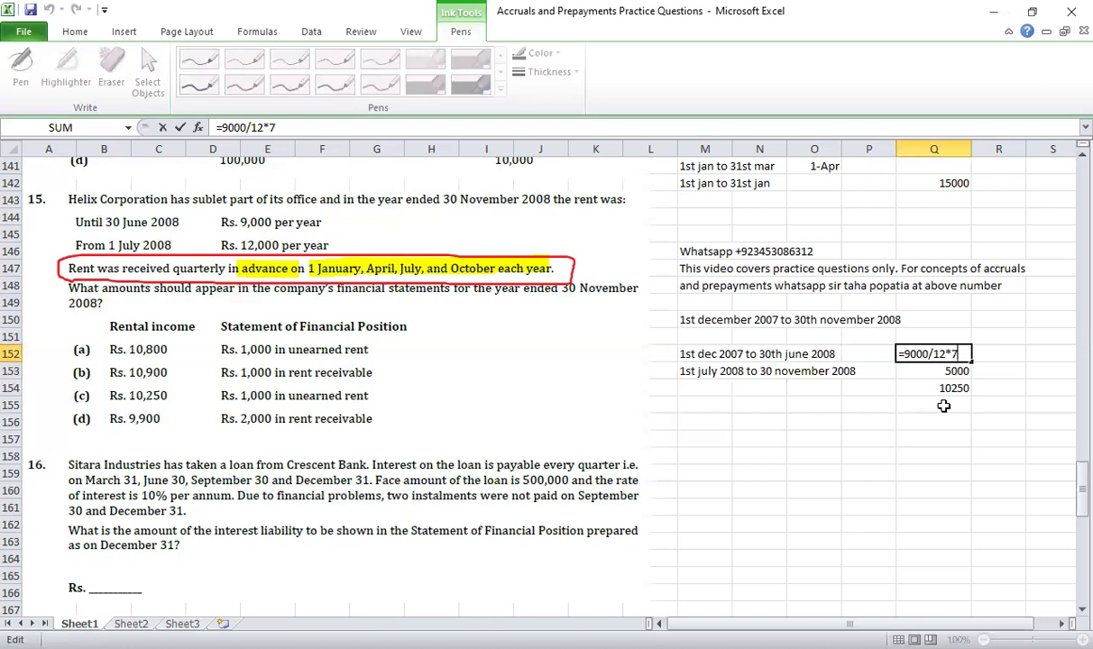
Step: Review question 15's second-period rental income formula in Q153
{"action": "key", "text": "Return"}
{"action": "key", "text": "F2"}
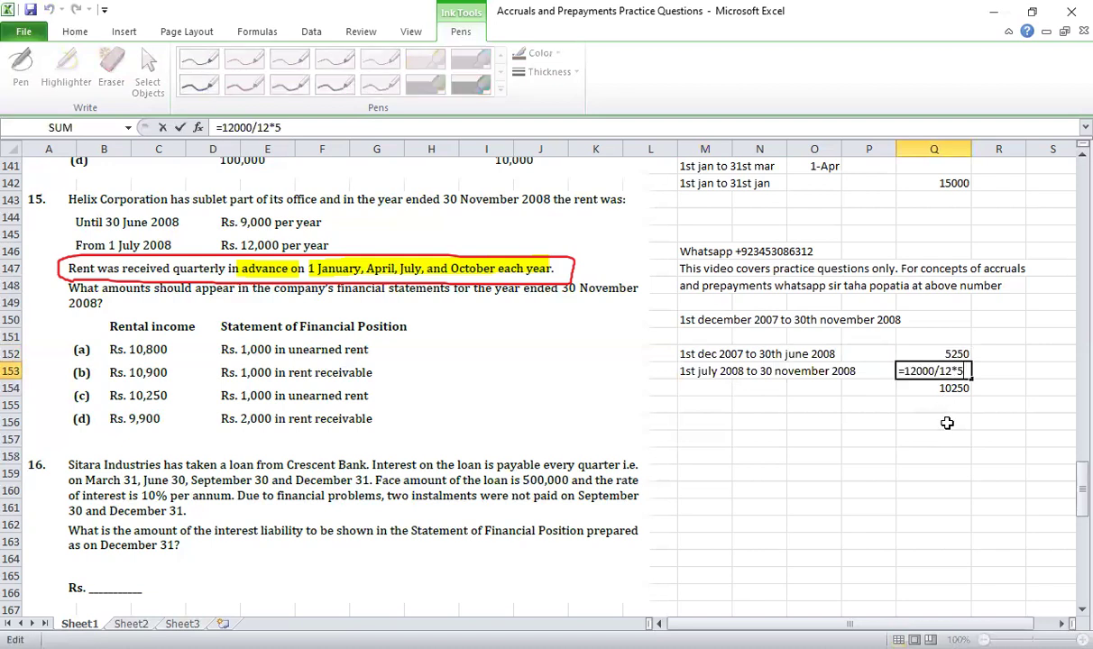
{"action": "key", "text": "Return"}
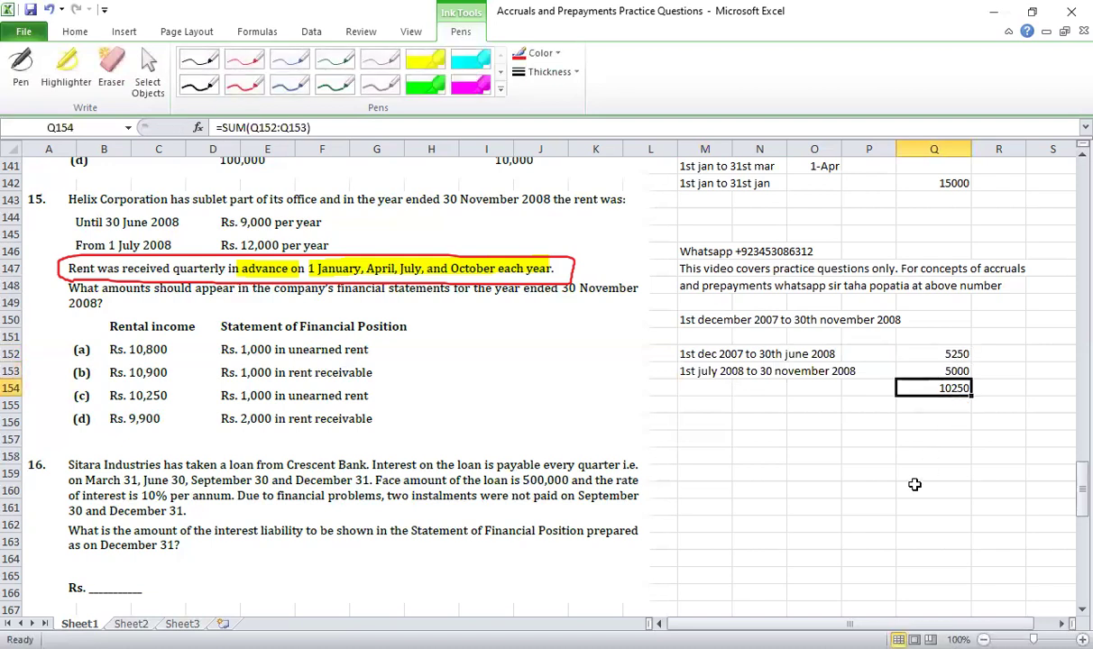
Step: Calculate the three months' rent received in October in M155 with =12000/12*3
{"action": "left_click", "coordinate": [715, 405]}
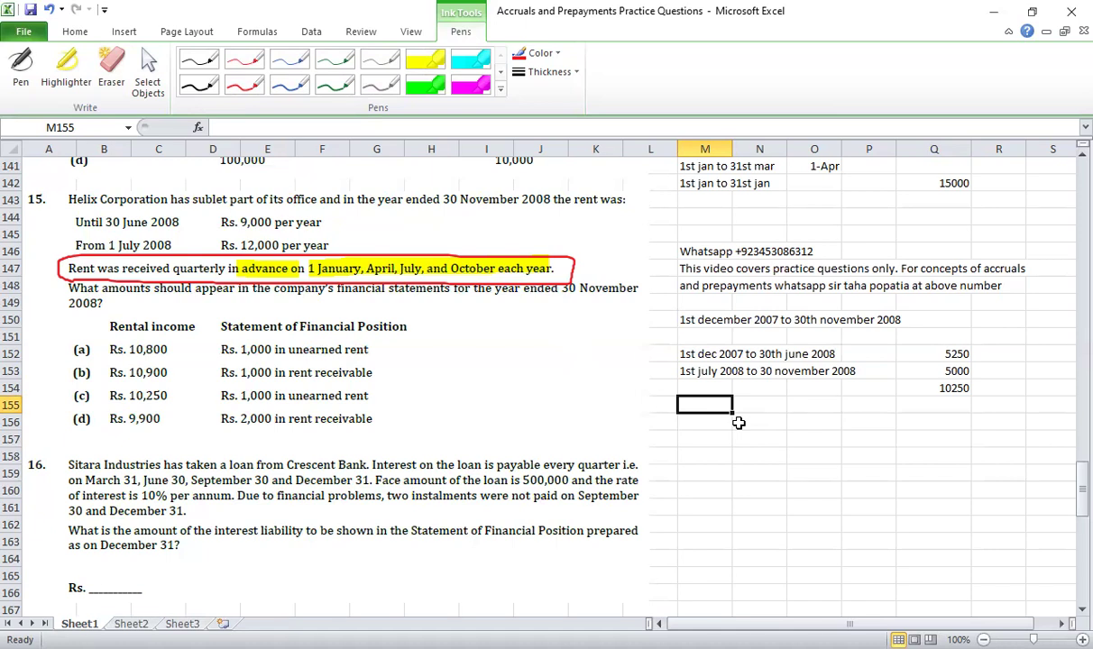
{"action": "type", "text": "=23"}
{"action": "key", "text": "BackSpace"}
{"action": "key", "text": "BackSpace"}
{"action": "type", "text": "12000/12"}
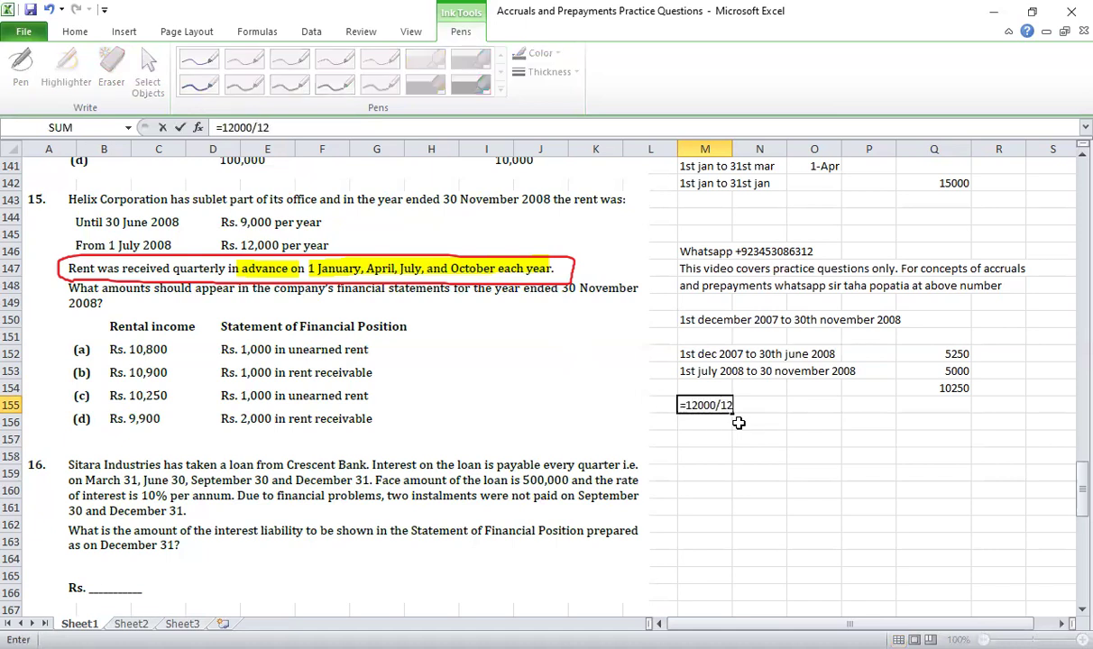
{"action": "type", "text": "*3"}
{"action": "key", "text": "Return"}
Step: Label the October quarter's rent as october receive in N155
{"action": "key", "text": "Right"}
{"action": "key", "text": "Up"}
{"action": "type", "text": "october r"}
{"action": "type", "text": "ive"}
{"action": "key", "text": "Return"}
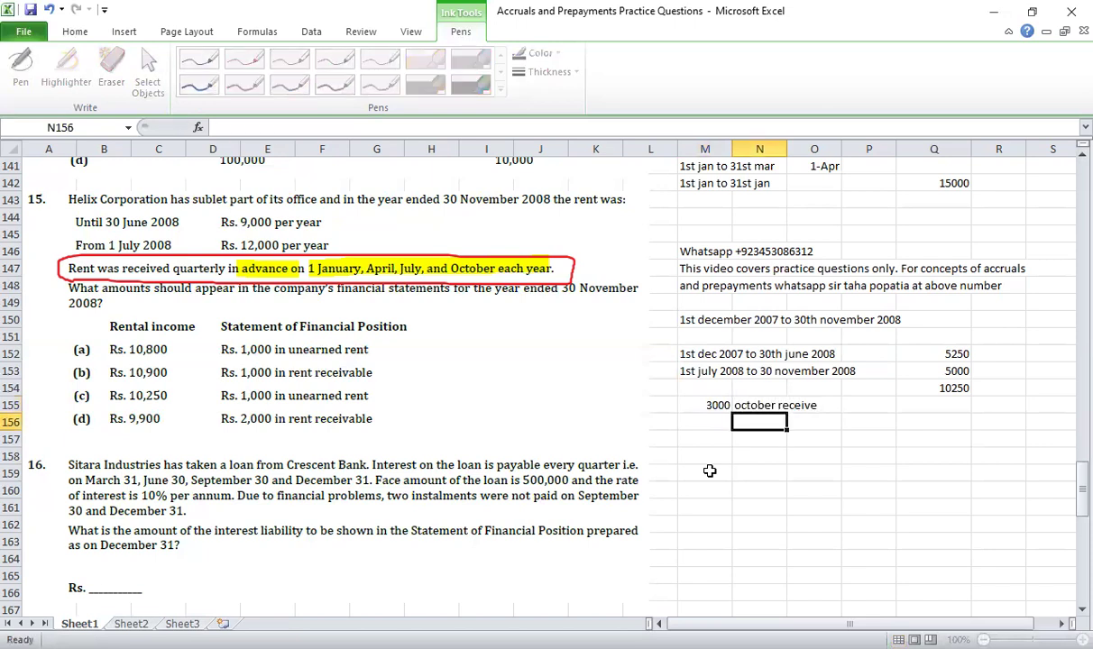
Step: Calculate one month of unearned rent in M156 with =M155/3*1, checking the five-month rent formula in Q153
{"action": "key", "text": "Left"}
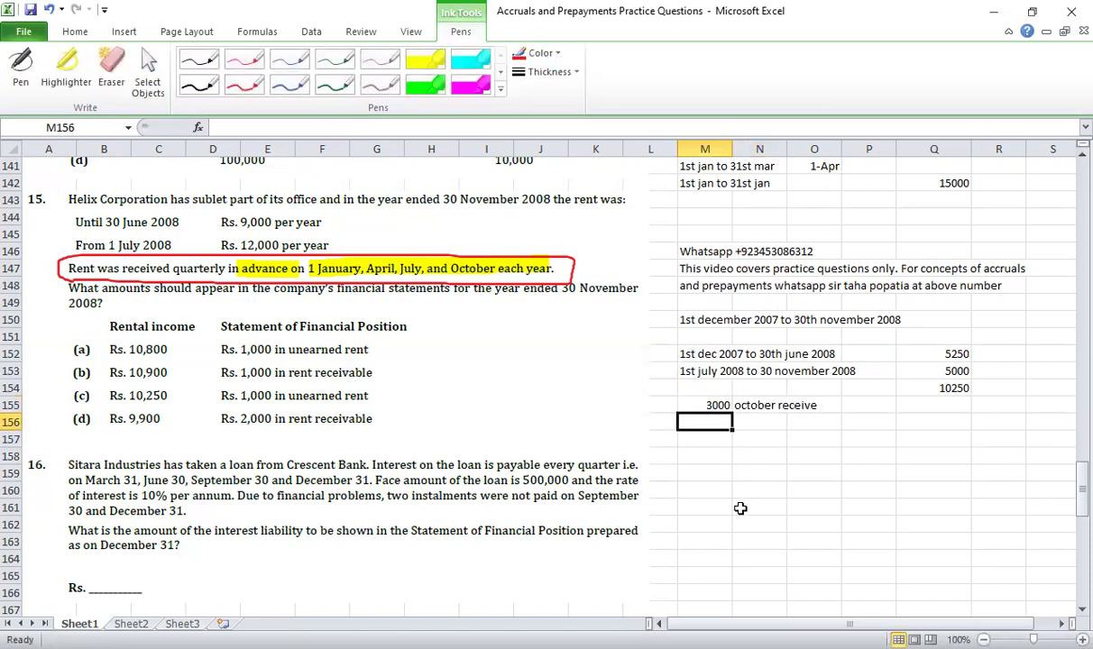
{"action": "left_click", "coordinate": [886, 368]}
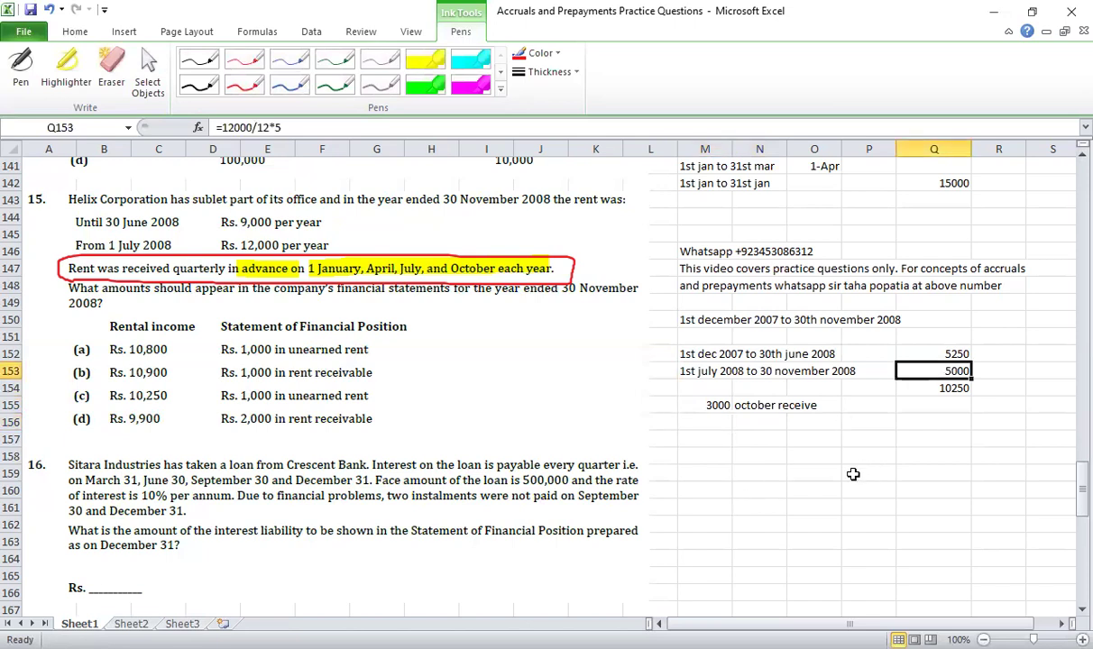
{"action": "left_click", "coordinate": [712, 421]}
{"action": "type", "text": "="}
{"action": "key", "text": "Up"}
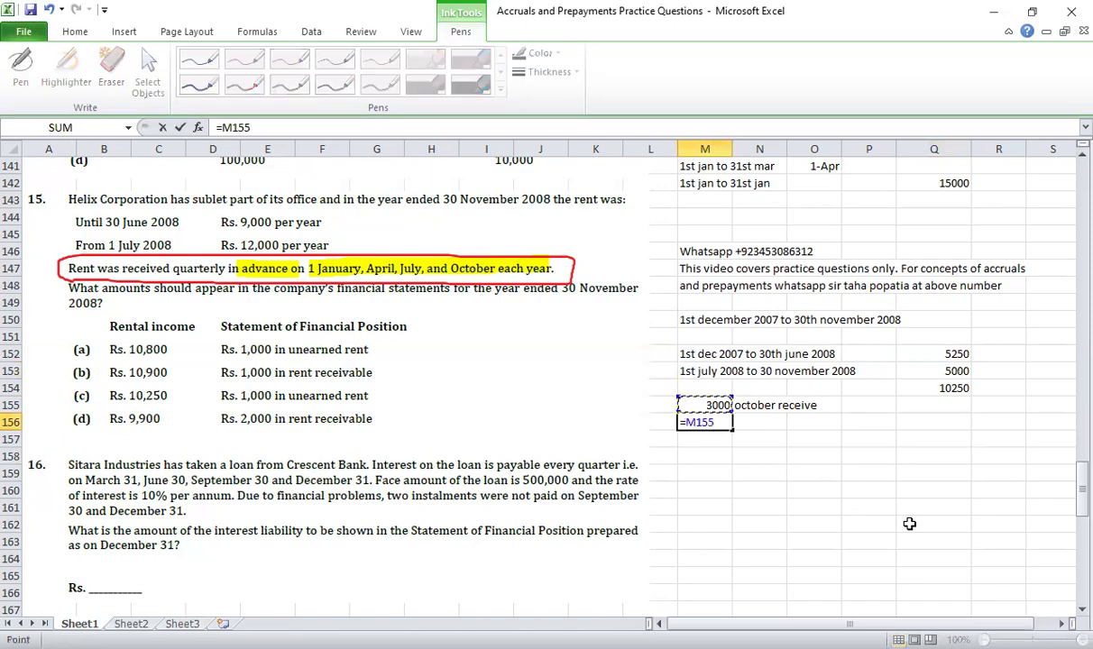
{"action": "type", "text": "/3*1"}
{"action": "key", "text": "ctrl+Return"}
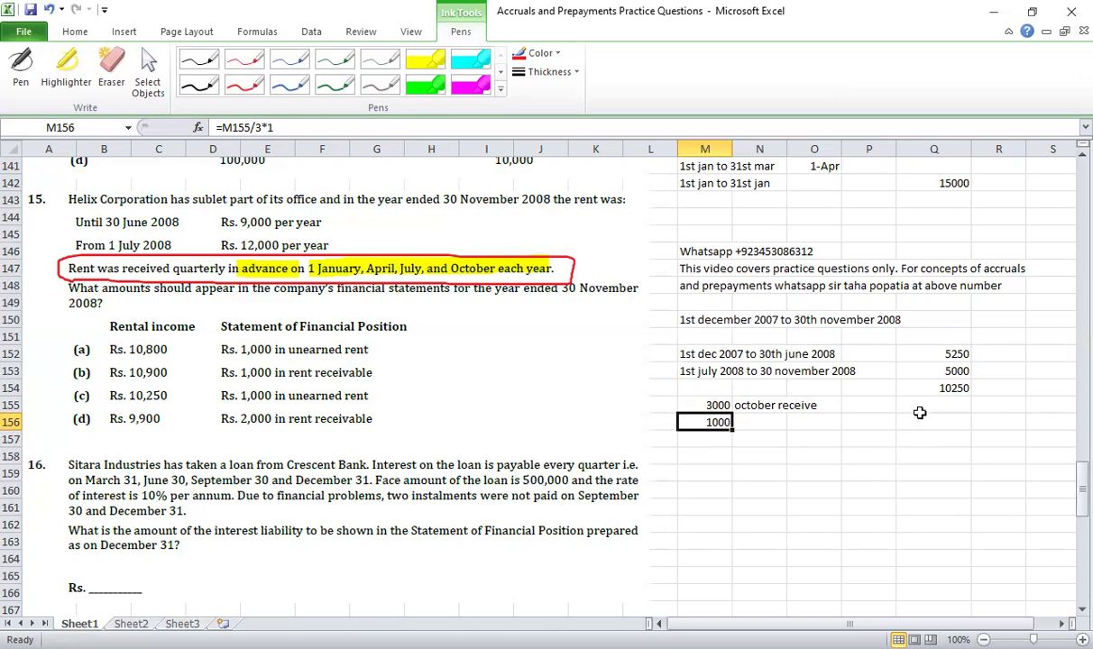
Step: Calculate question 16's annual loan interest in M159 with =500000*10%
{"action": "scroll", "coordinate": [687, 542], "scroll_direction": "down", "scroll_amount": 5}
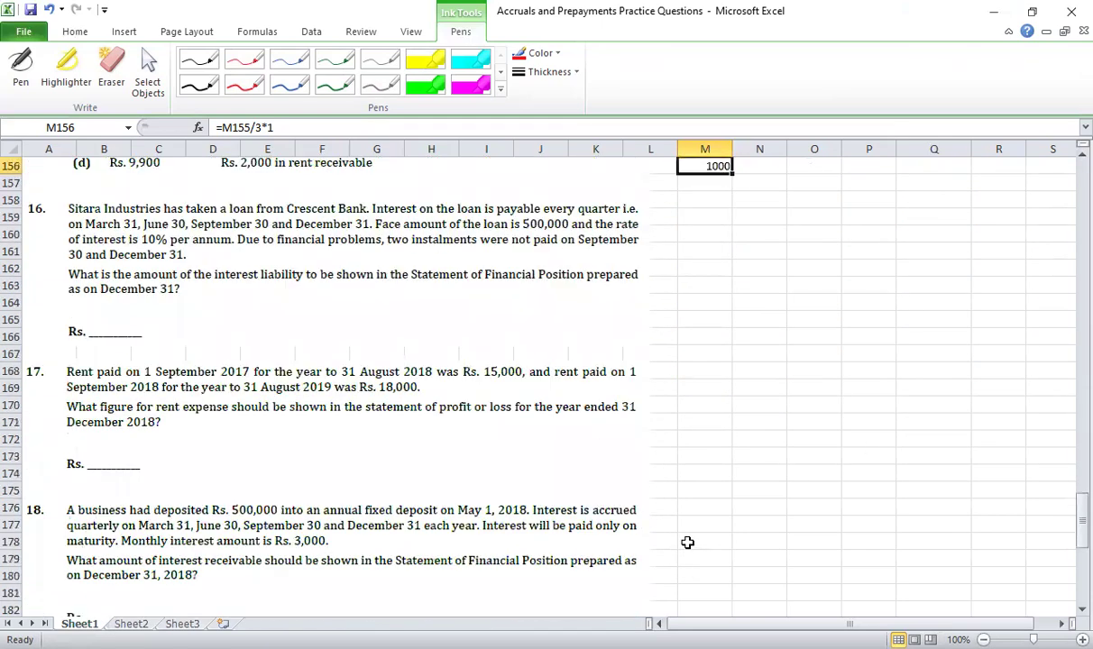
{"action": "left_click", "coordinate": [693, 217]}
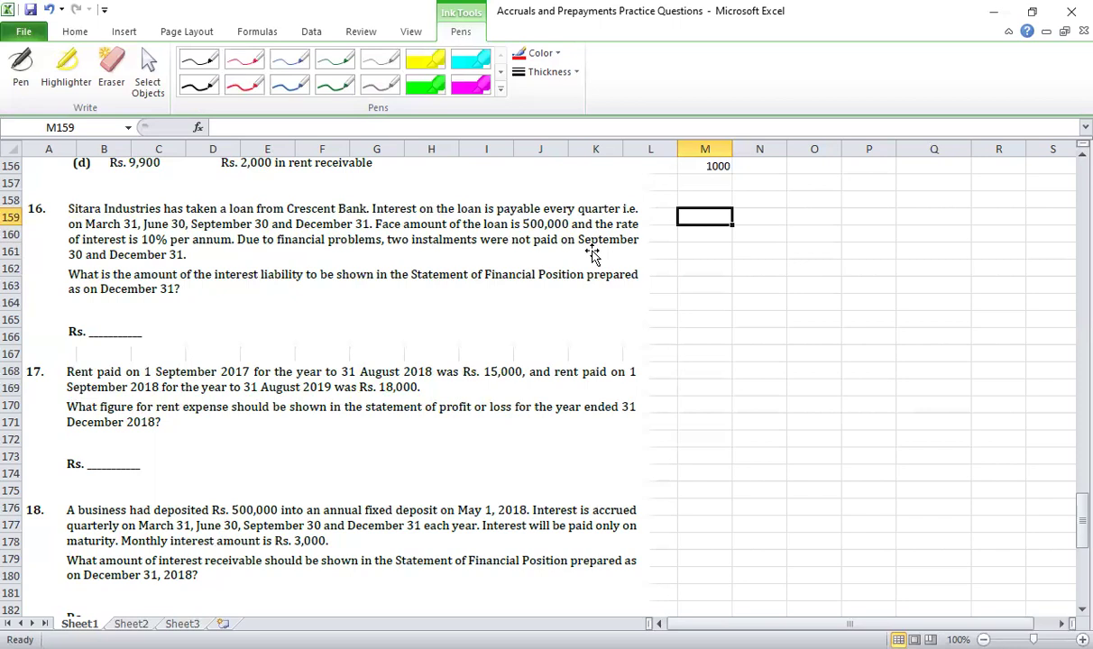
{"action": "type", "text": "="}
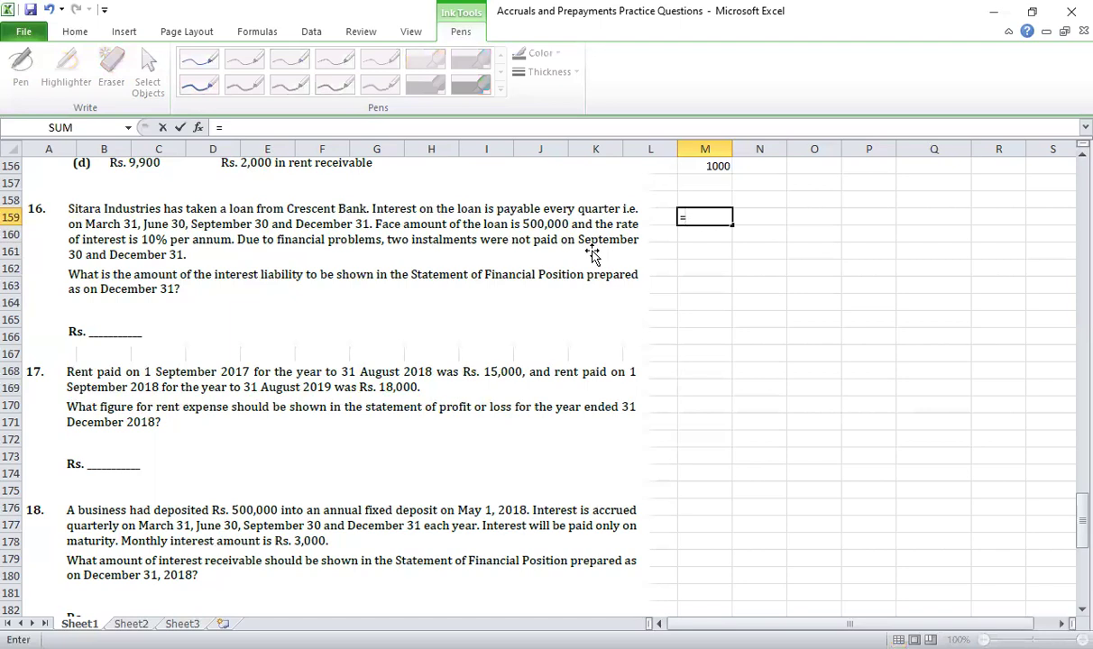
{"action": "type", "text": "500000"}
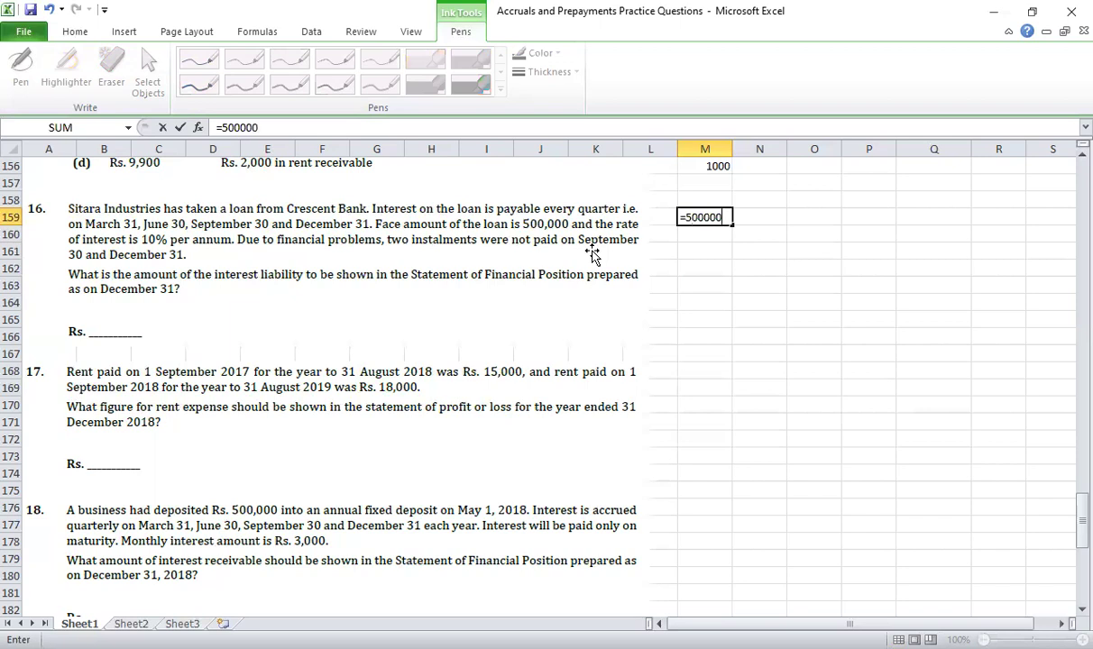
{"action": "type", "text": "*10%"}
{"action": "key", "text": "Return"}
Step: Calculate question 16's monthly interest in M160 with =M159/12
{"action": "type", "text": "="}
{"action": "key", "text": "Up"}
{"action": "type", "text": "/12"}
{"action": "key", "text": "Return"}
{"action": "key", "text": "Up"}
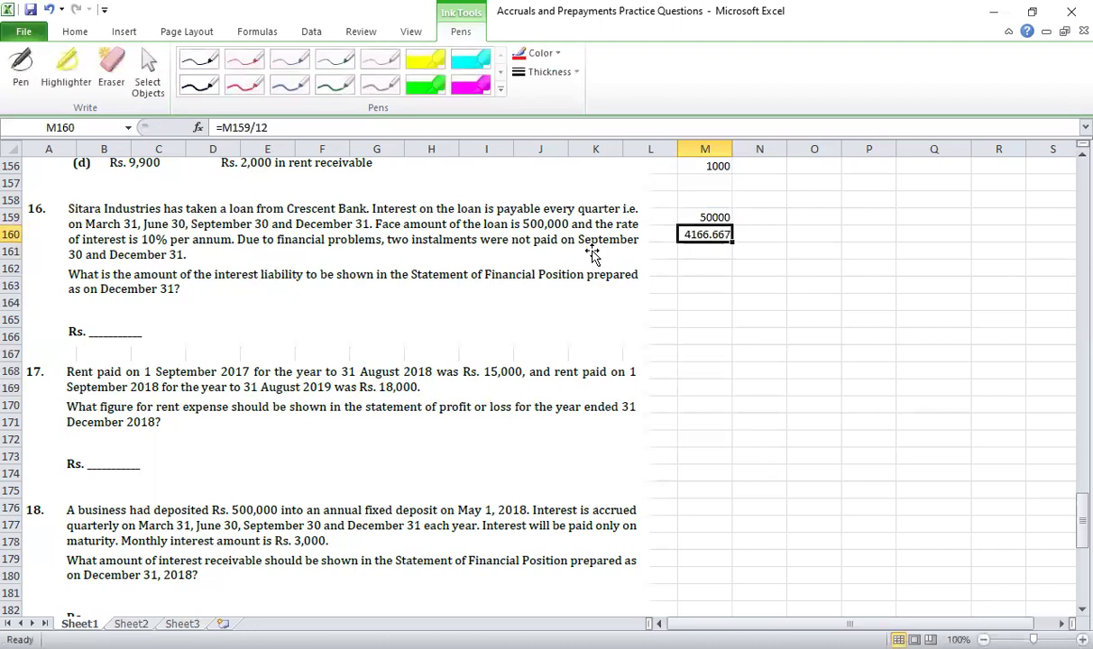
{"action": "key", "text": "Down"}
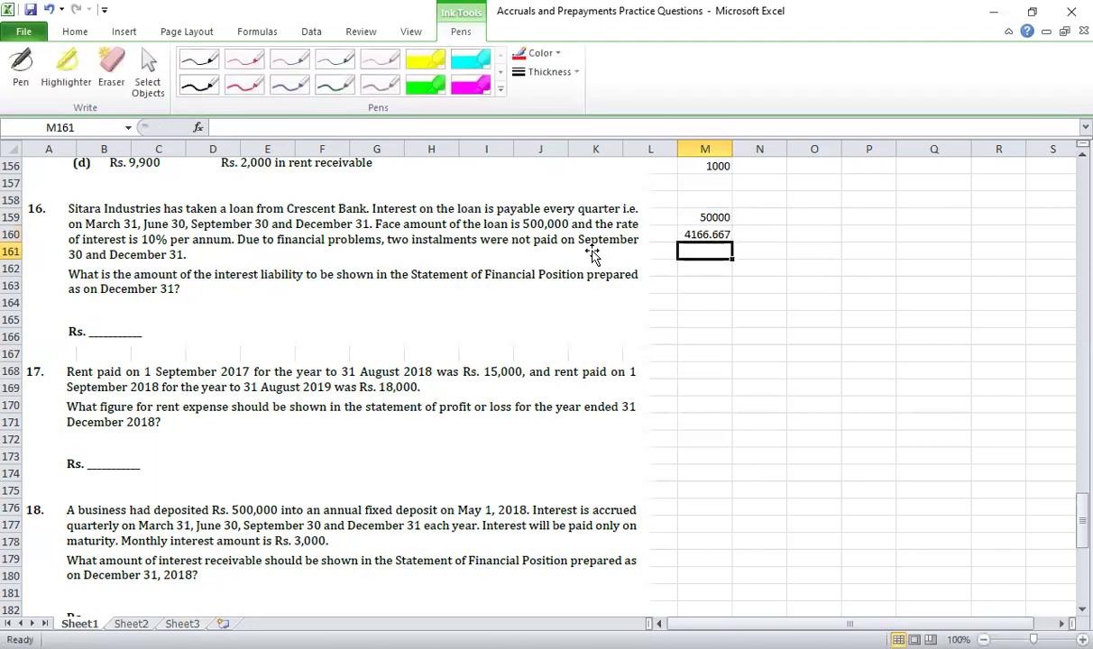
Step: Calculate the two unpaid quarterly interest instalments in M161 and M162 with =M160*3 in each
{"action": "type", "text": "="}
{"action": "key", "text": "Up"}
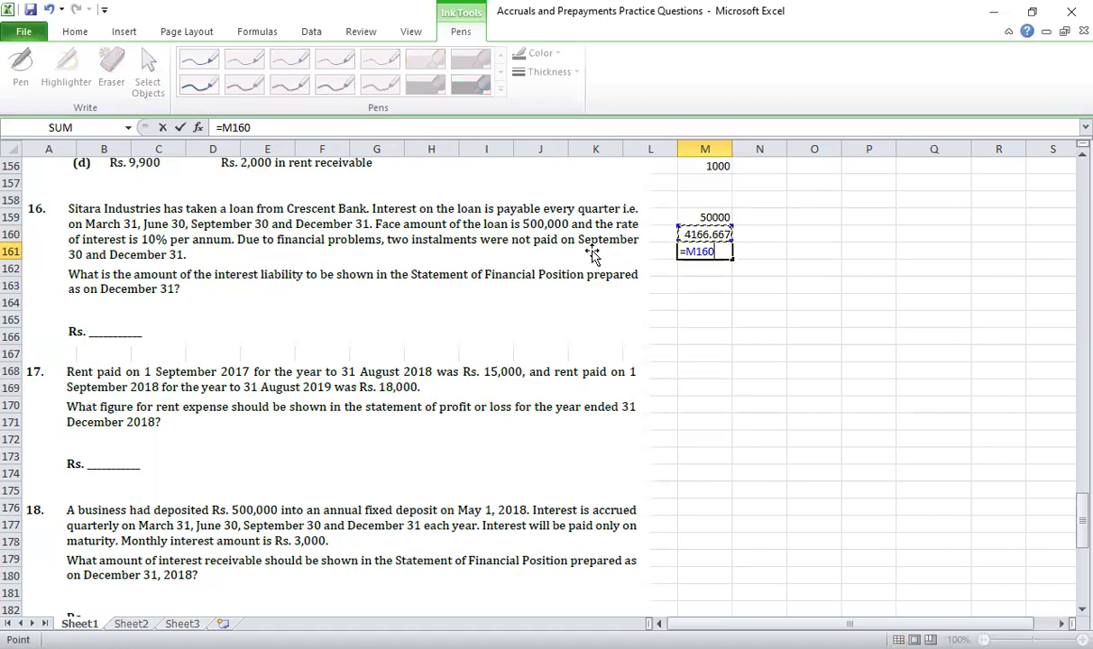
{"action": "type", "text": "*3"}
{"action": "key", "text": "Return"}
{"action": "type", "text": "="}
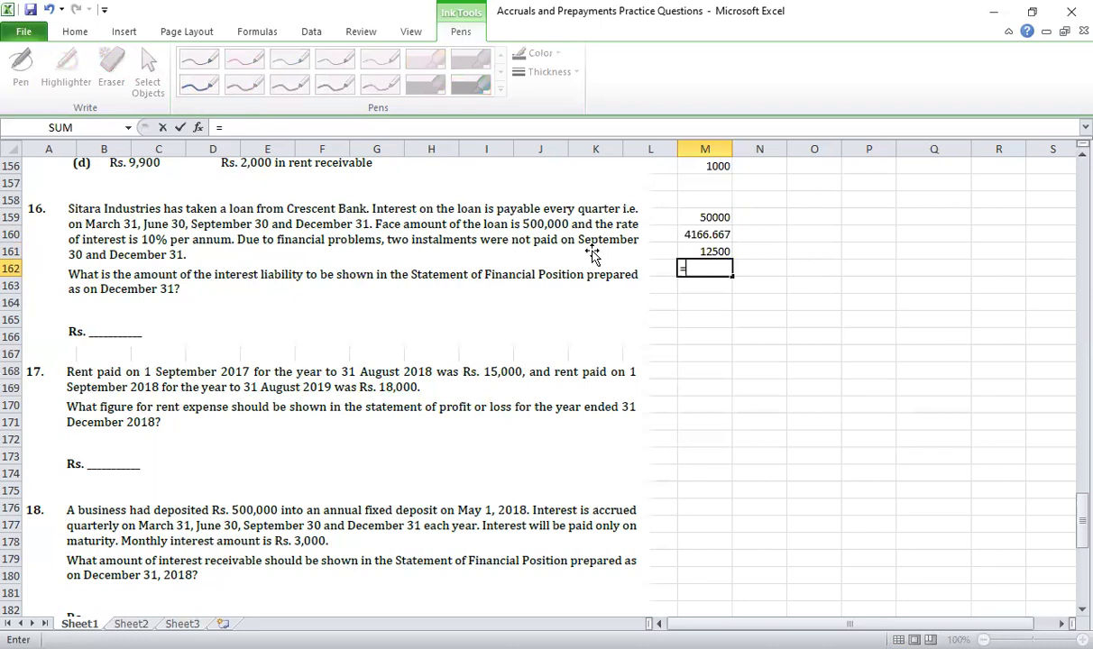
{"action": "key", "text": "Up"}
{"action": "key", "text": "Up"}
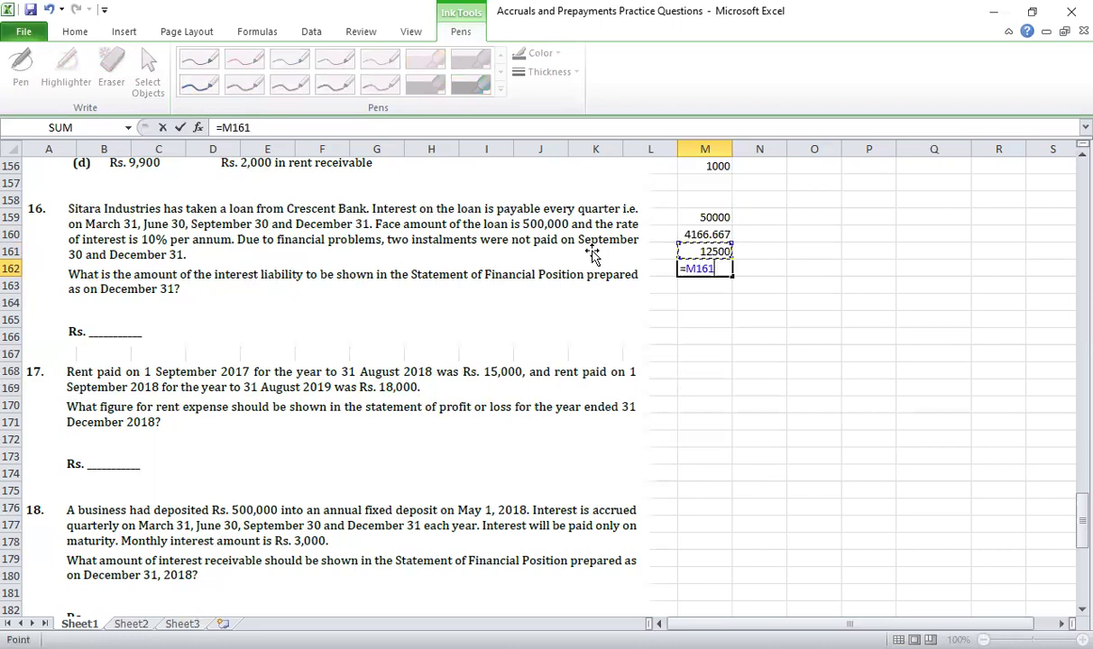
{"action": "type", "text": "*3"}
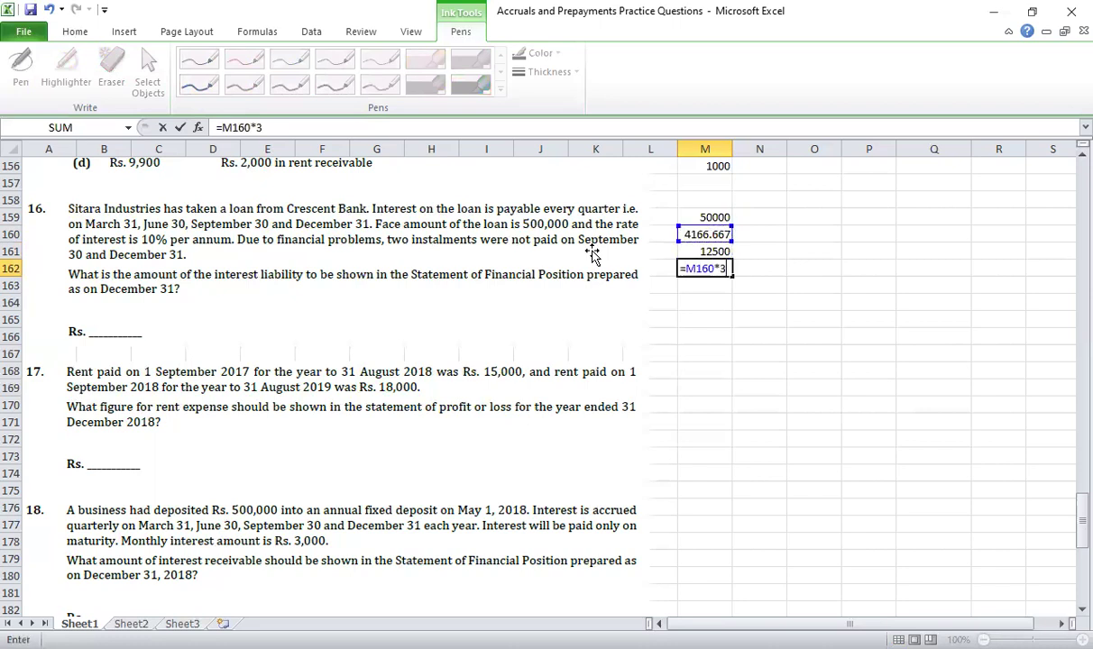
{"action": "key", "text": "ctrl+Return"}
{"action": "key", "text": "shift+Up"}
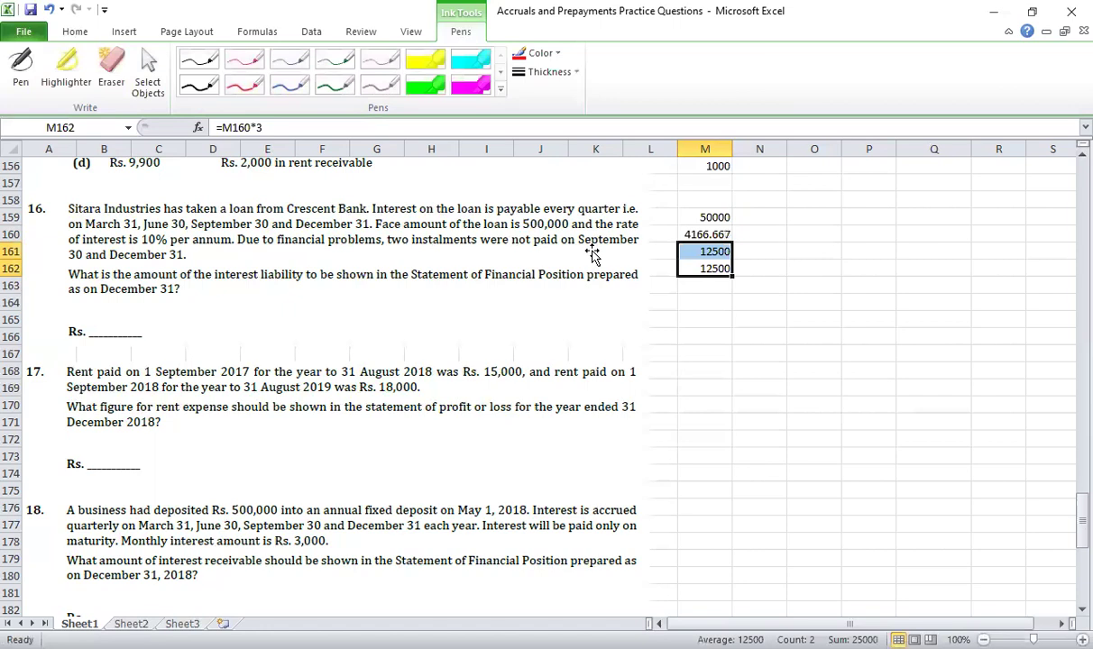
Step: Total the two unpaid instalments in N162 with a SUM of M161:M162 and check the formula
{"action": "left_click", "coordinate": [767, 269]}
{"action": "key", "text": "alt+equal"}
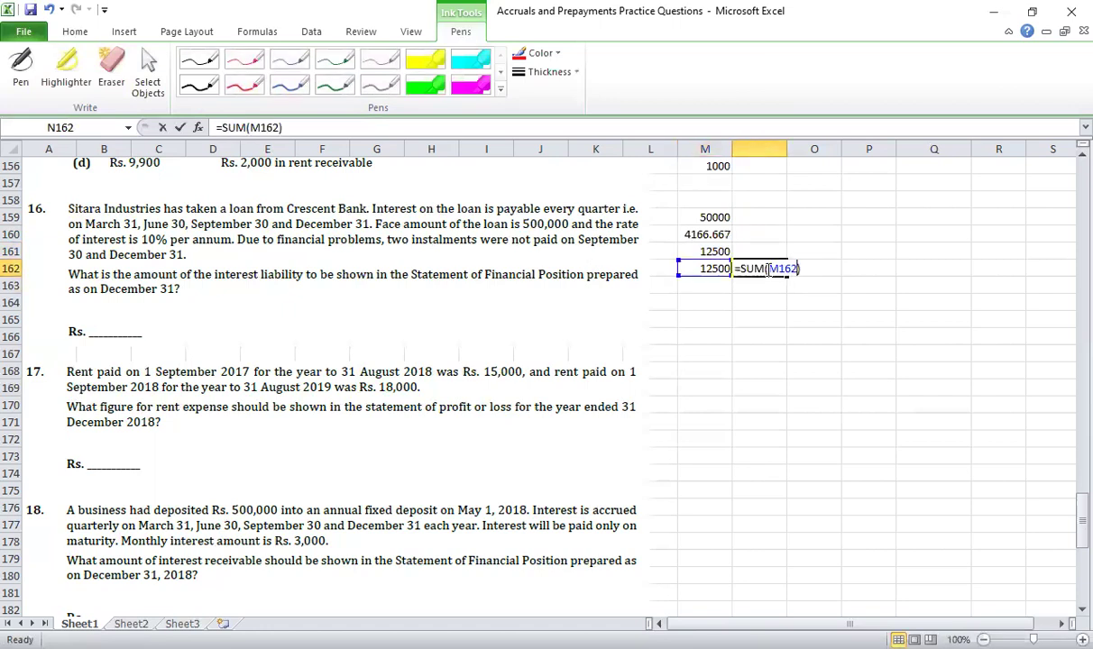
{"action": "key", "text": "shift+Up"}
{"action": "key", "text": "ctrl+Return"}
{"action": "double_click", "coordinate": [767, 269]}
{"action": "key", "text": "Escape"}
Step: Calculate the interest liability the alternative way in O159 with =M159/4*2, checking the annual interest formula in M159 and the new one
{"action": "left_click", "coordinate": [709, 217]}
{"action": "key", "text": "F2"}
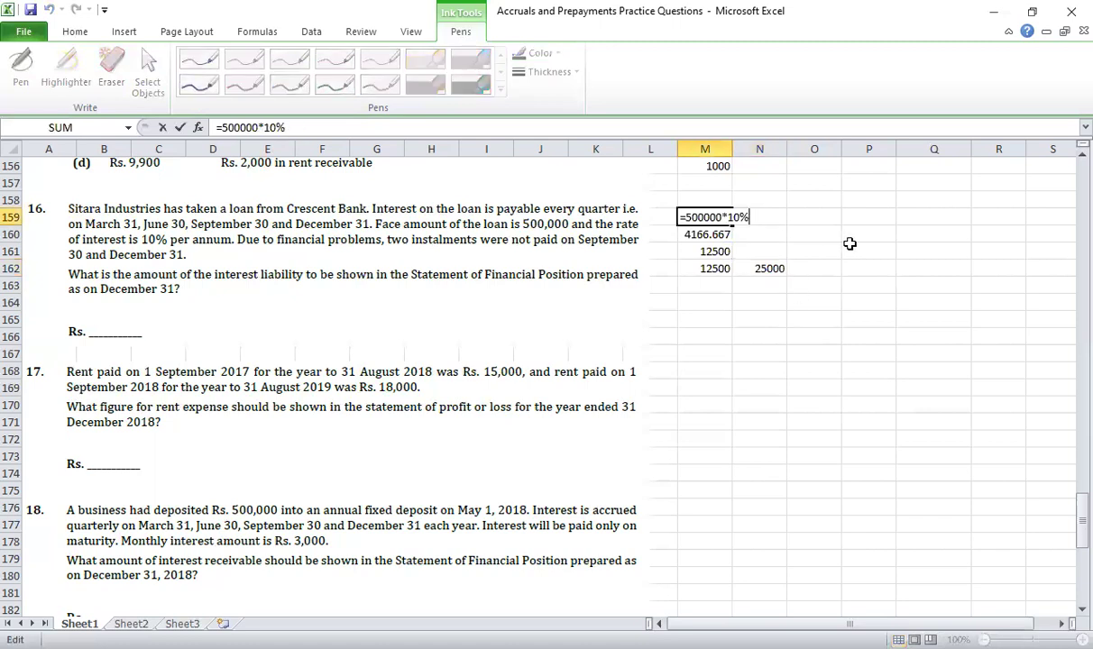
{"action": "left_click", "coordinate": [803, 218]}
{"action": "type", "text": "="}
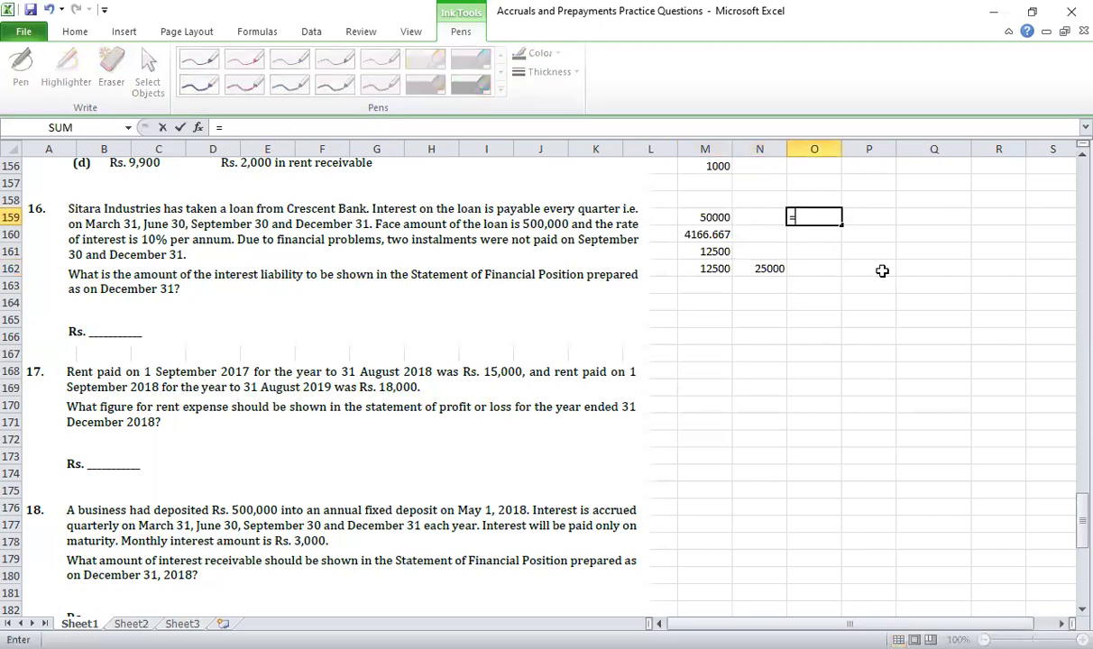
{"action": "key", "text": "Left"}
{"action": "left_click", "coordinate": [723, 215]}
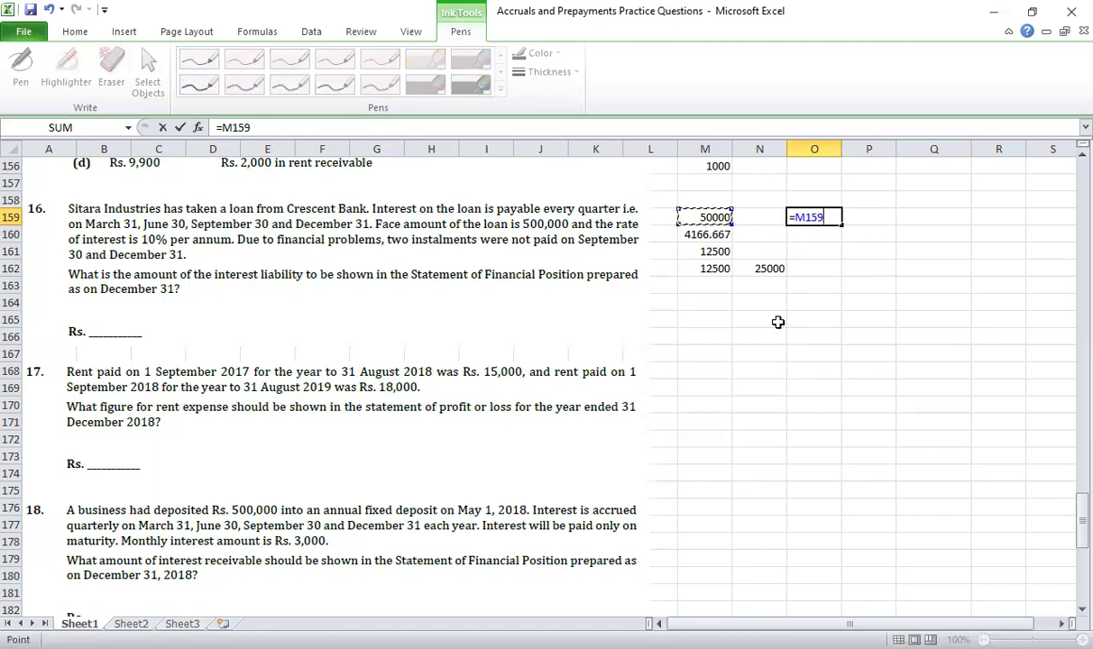
{"action": "type", "text": "/4*2"}
{"action": "key", "text": "Return"}
{"action": "key", "text": "Up"}
{"action": "key", "text": "F2"}
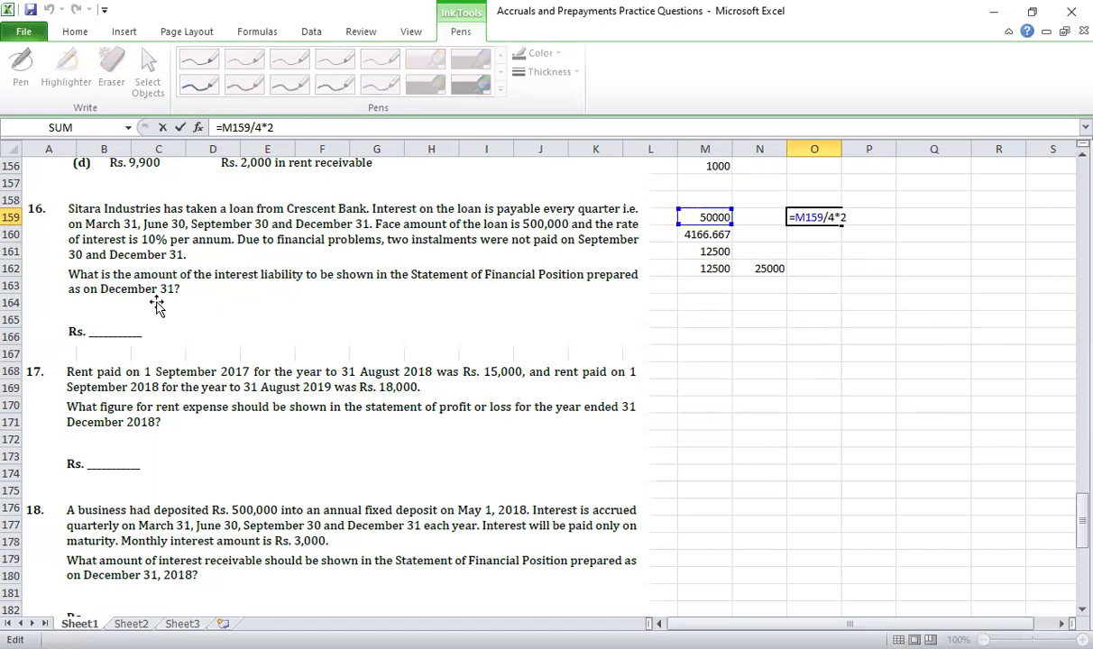
{"action": "key", "text": "Escape"}
Step: Enter question 17's accounting year label 1st jan 2018 to 31st dec 2018 in M169
{"action": "scroll", "coordinate": [733, 304], "scroll_direction": "down", "scroll_amount": 1}
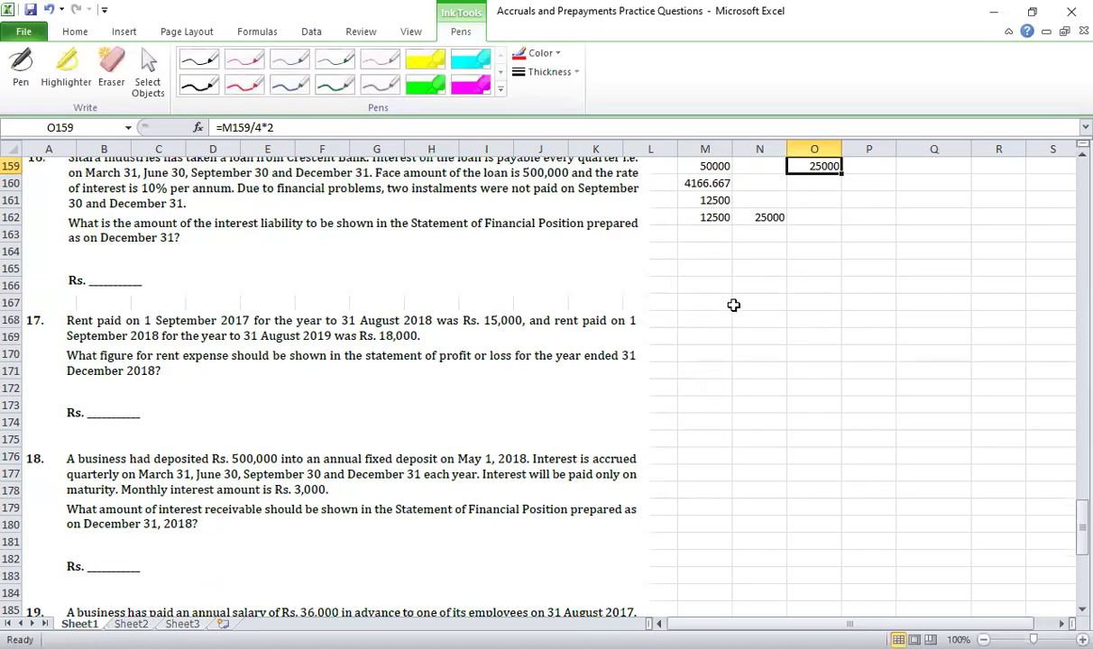
{"action": "left_click", "coordinate": [734, 305]}
{"action": "scroll", "coordinate": [732, 325], "scroll_direction": "down", "scroll_amount": 3}
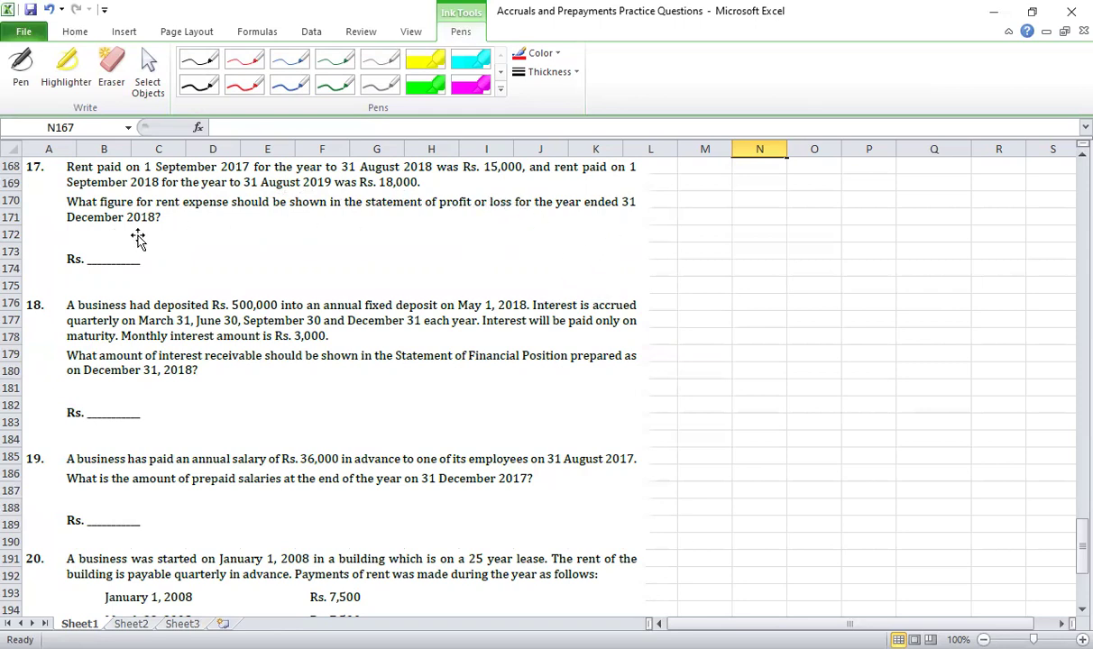
{"action": "left_click", "coordinate": [703, 182]}
{"action": "type", "text": "1st jan 20"}
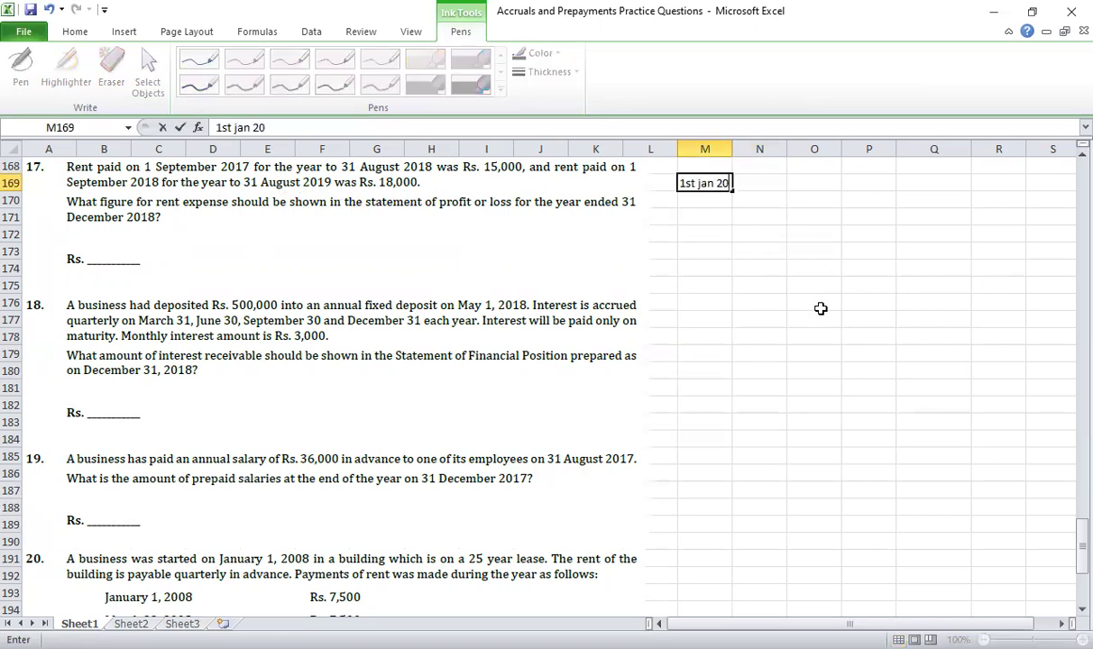
{"action": "type", "text": "18 to 31st dece"}
{"action": "key", "text": "BackSpace"}
{"action": "type", "text": "2018"}
{"action": "key", "text": "Return"}
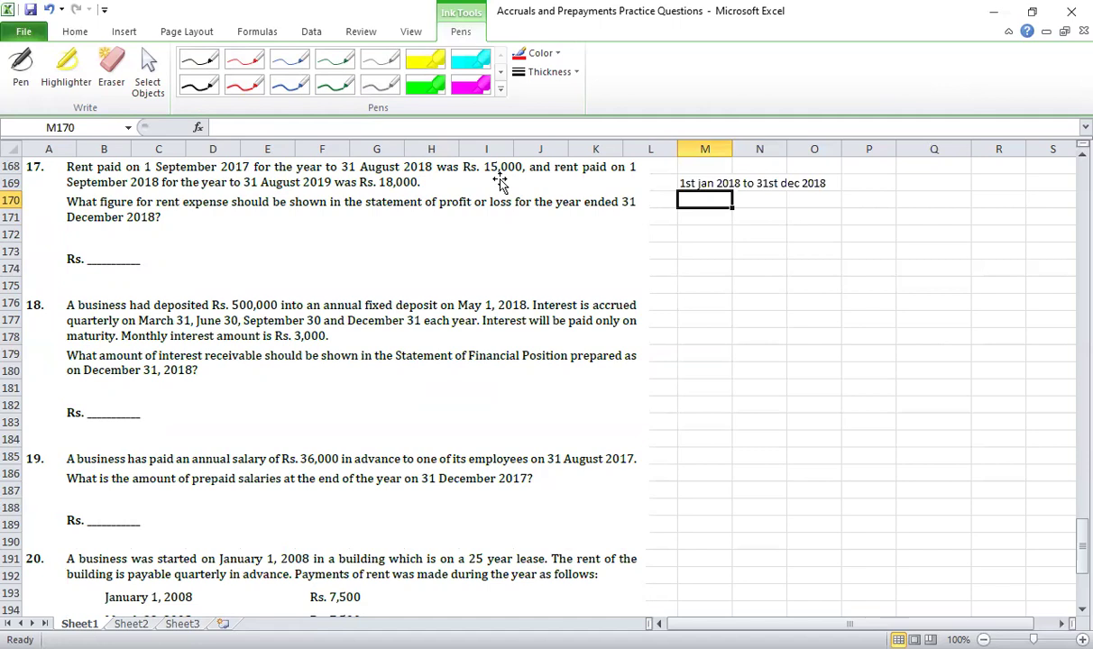
Step: Enter question 17's first rent period label 1st jan 2018 to 31 aug 2018 in M170
{"action": "left_click_drag", "start_coordinate": [682, 183], "coordinate": [808, 191]}
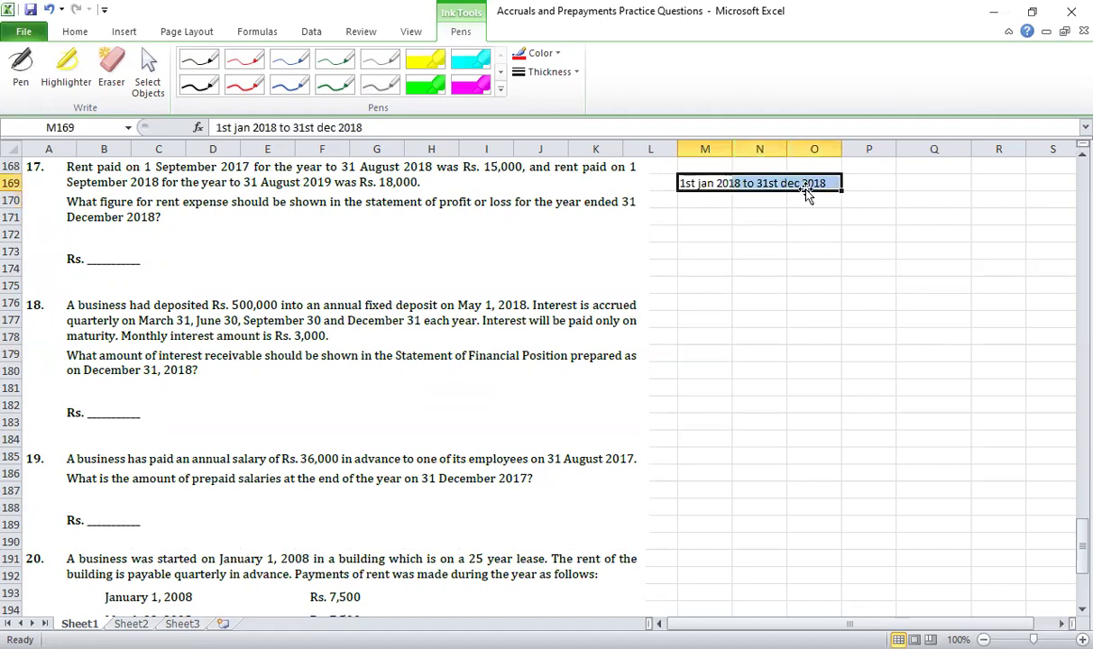
{"action": "left_click", "coordinate": [721, 202]}
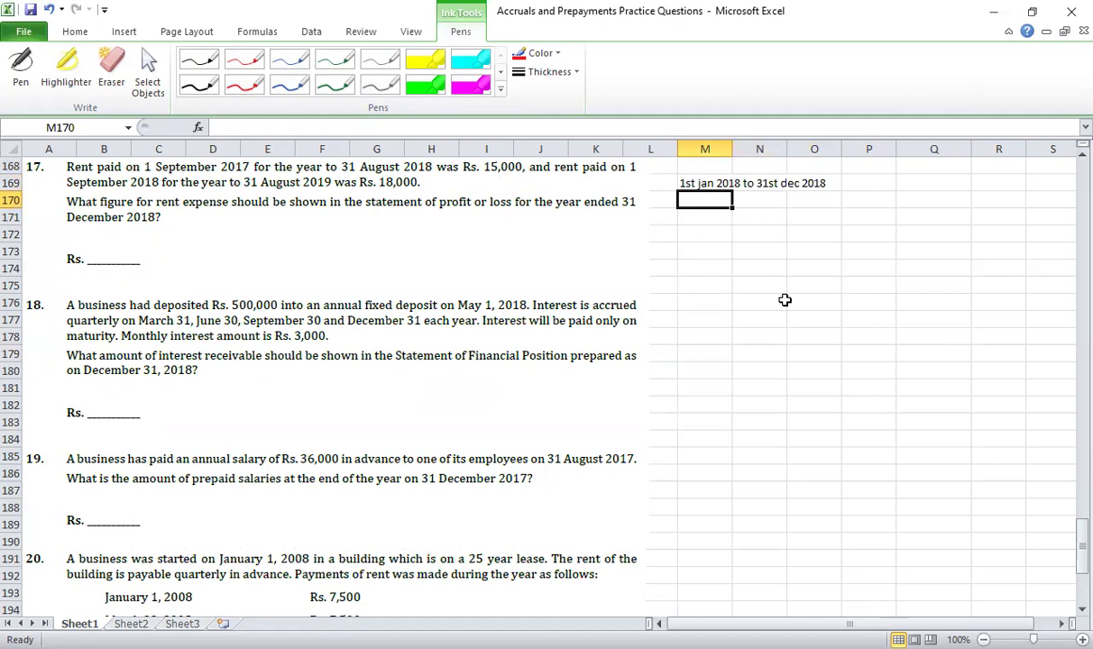
{"action": "type", "text": "1st jan "}
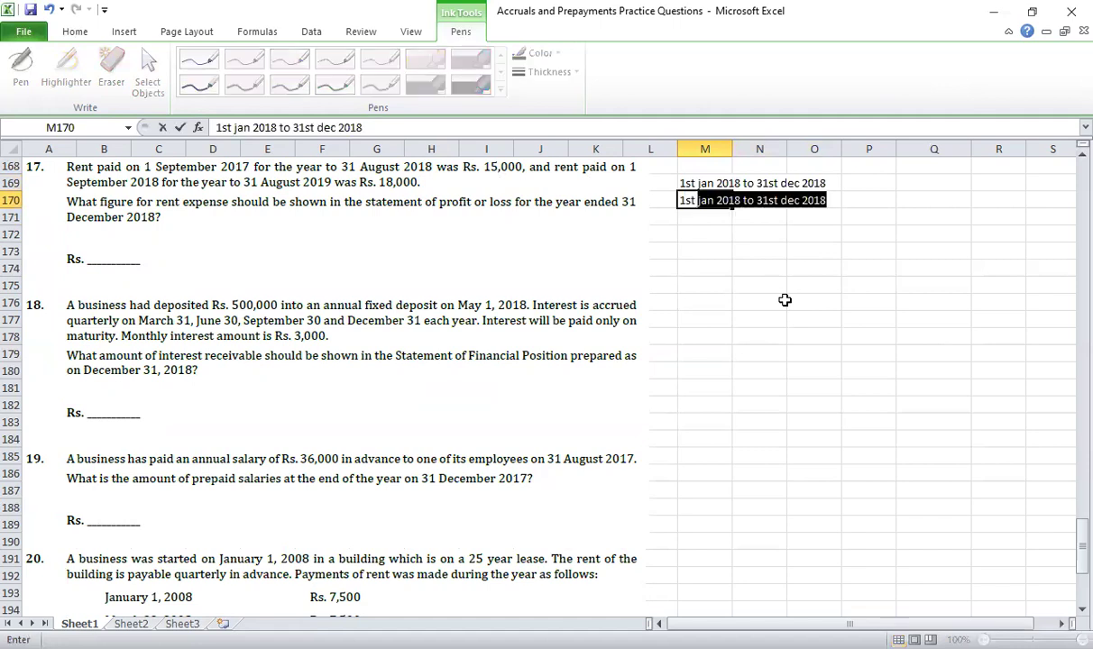
{"action": "type", "text": "2018 "}
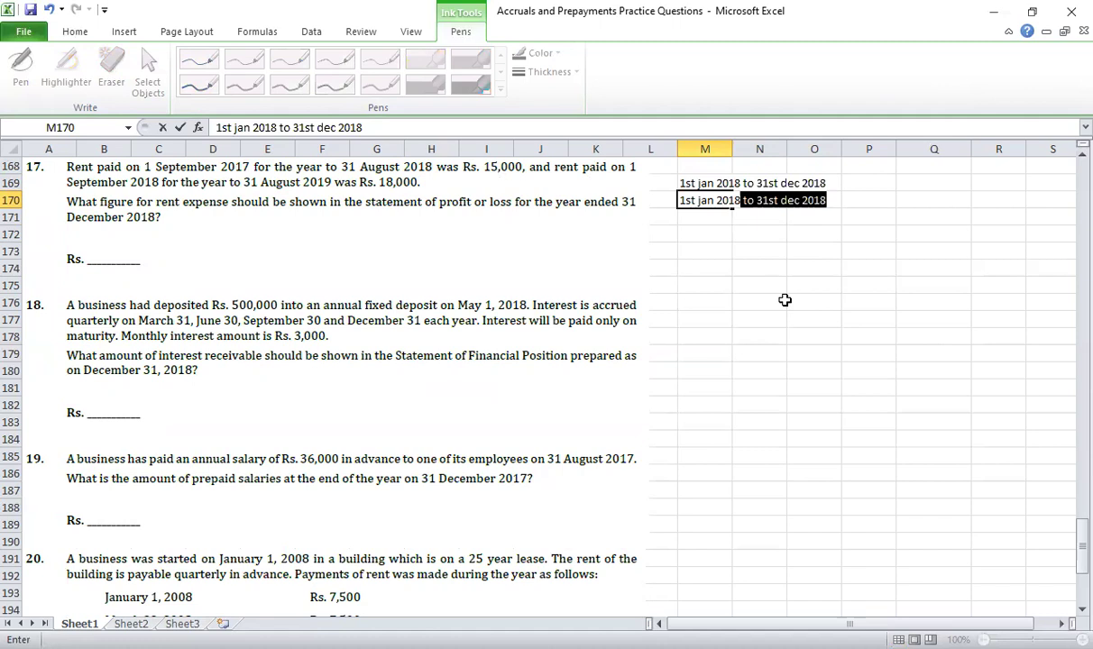
{"action": "type", "text": "to 31 au"}
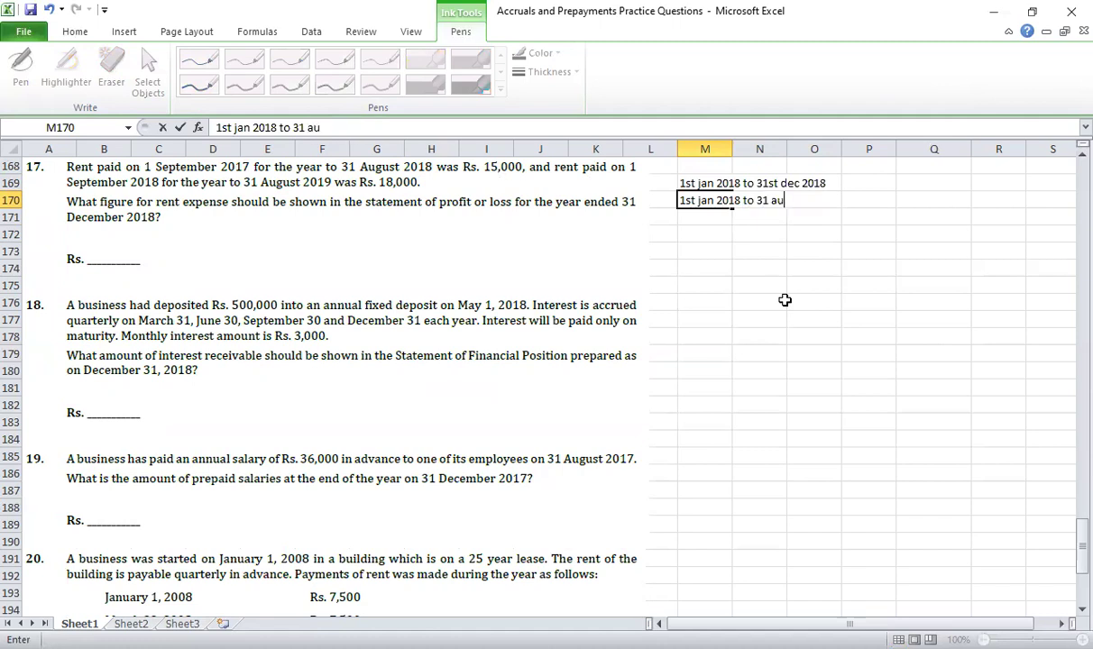
{"action": "type", "text": "g 2018"}
{"action": "key", "text": "Return"}
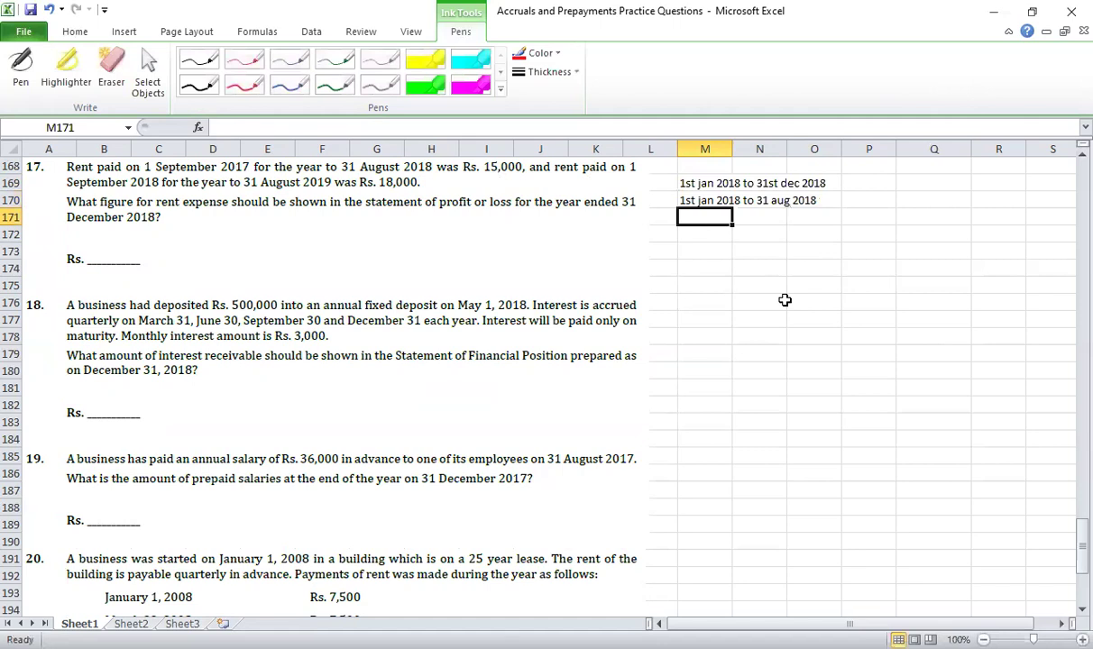
Step: Enter question 17's second rent period label 1st sep 2018 to 31 dec 2018 in M171
{"action": "type", "text": "1 st"}
{"action": "key", "text": "BackSpace"}
{"action": "key", "text": "BackSpace"}
{"action": "key", "text": "BackSpace"}
{"action": "type", "text": "st sep 2018 to 31 dec 2018"}
{"action": "key", "text": "Return"}
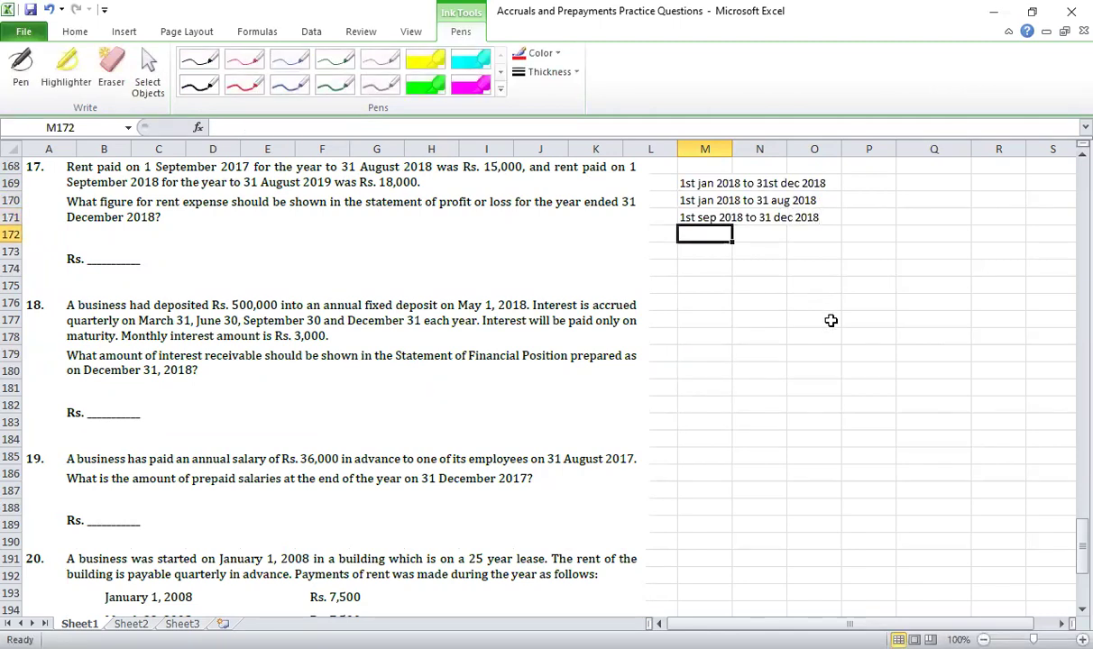
Step: Calculate the January to August 2018 rent in P170 with =15000/12*8
{"action": "left_click", "coordinate": [860, 201]}
{"action": "type", "text": "=15000"}
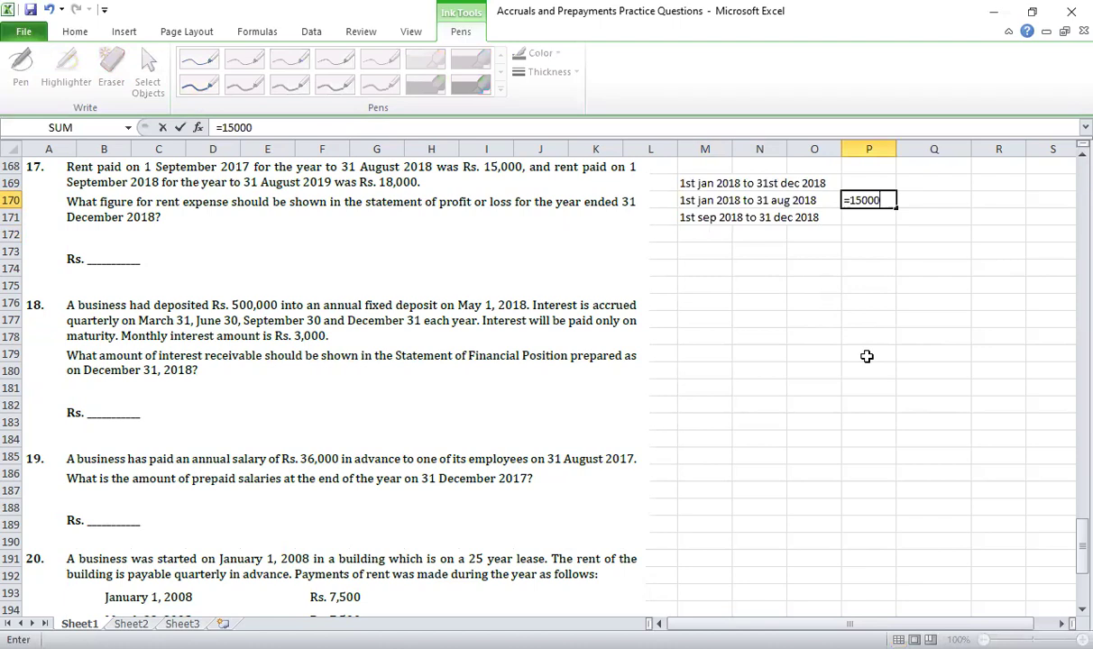
{"action": "type", "text": "/12*"}
{"action": "type", "text": "8"}
{"action": "key", "text": "Return"}
Step: Calculate the September to December 2018 rent in P171 with =18000/12*4 and total both periods in P172 with a SUM of P170:P171
{"action": "type", "text": "="}
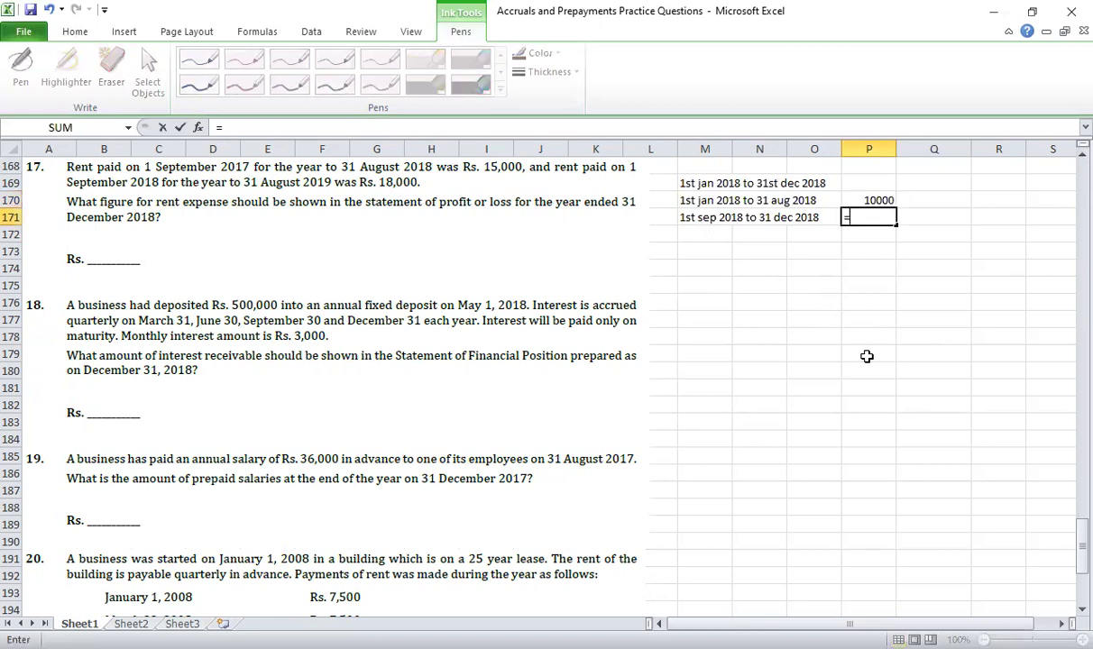
{"action": "type", "text": "18000/1"}
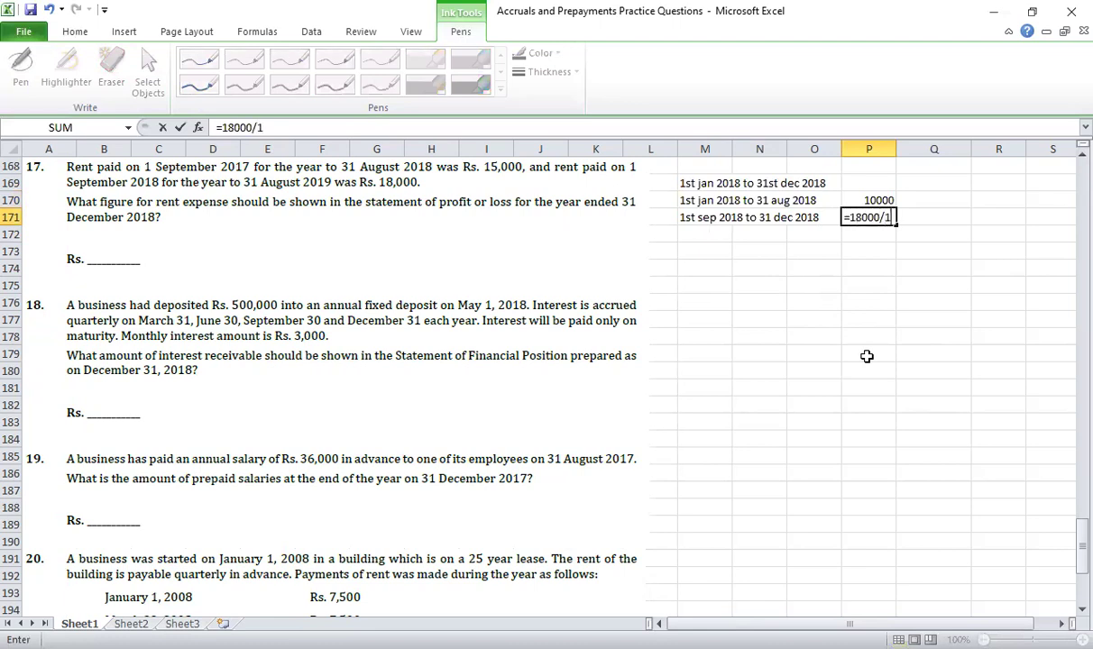
{"action": "type", "text": "2*4"}
{"action": "key", "text": "Return"}
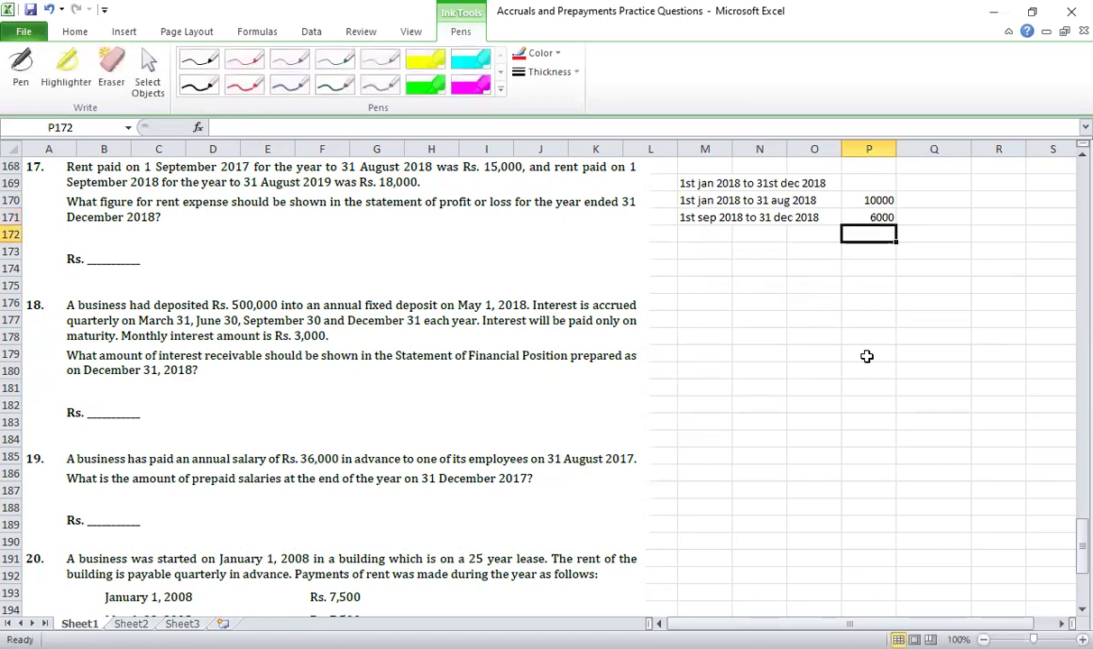
{"action": "key", "text": "alt+equal"}
{"action": "key", "text": "alt+equal"}
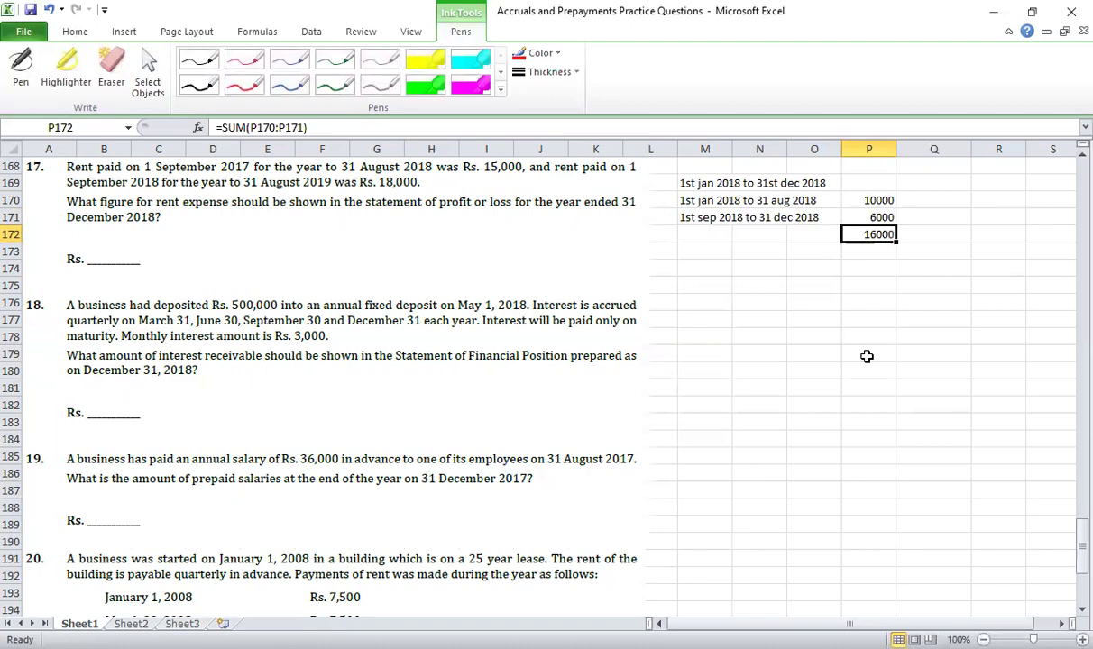
Step: Calculate question 18's interest receivable in M176 with =3000*8 and check the formula
{"action": "scroll", "coordinate": [538, 335], "scroll_direction": "down", "scroll_amount": 2}
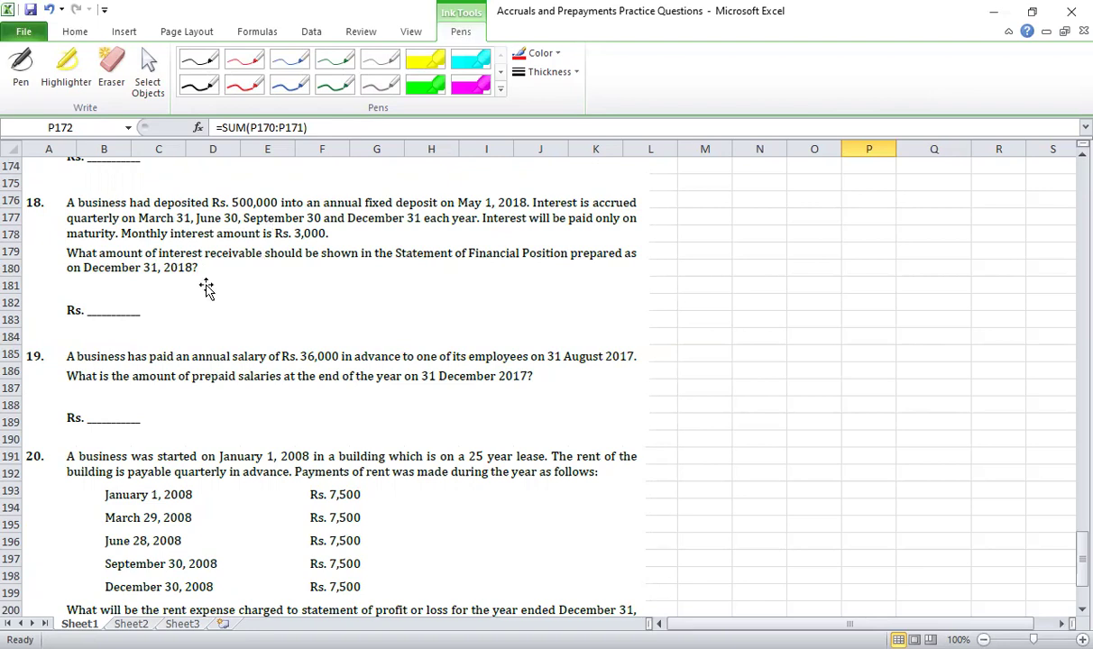
{"action": "left_click", "coordinate": [703, 204]}
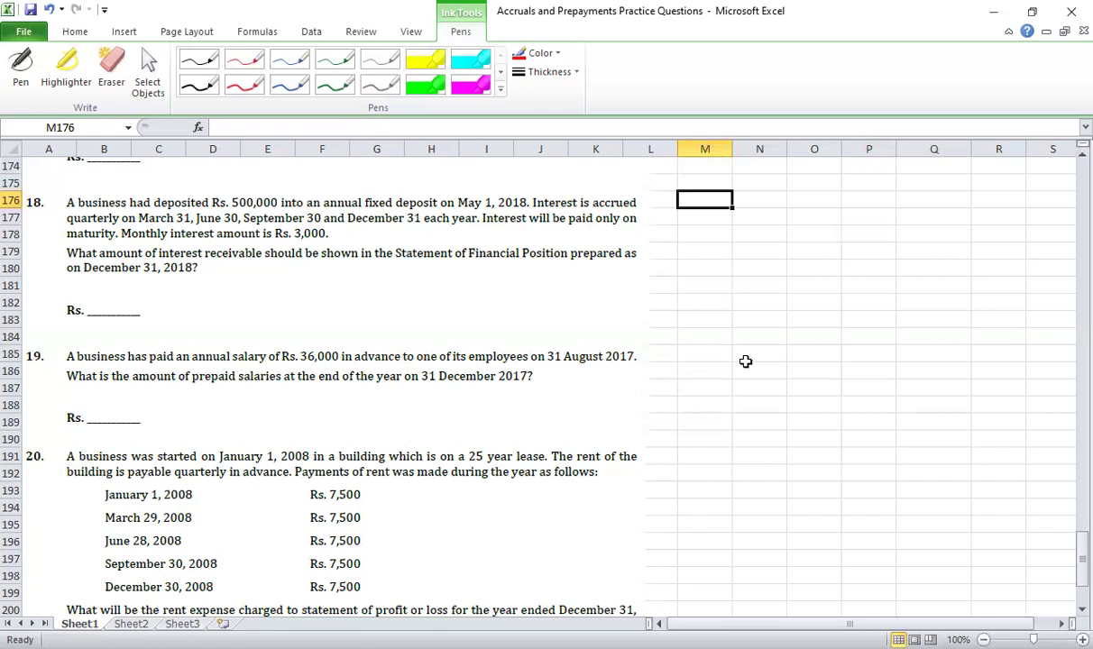
{"action": "type", "text": "=3000*8"}
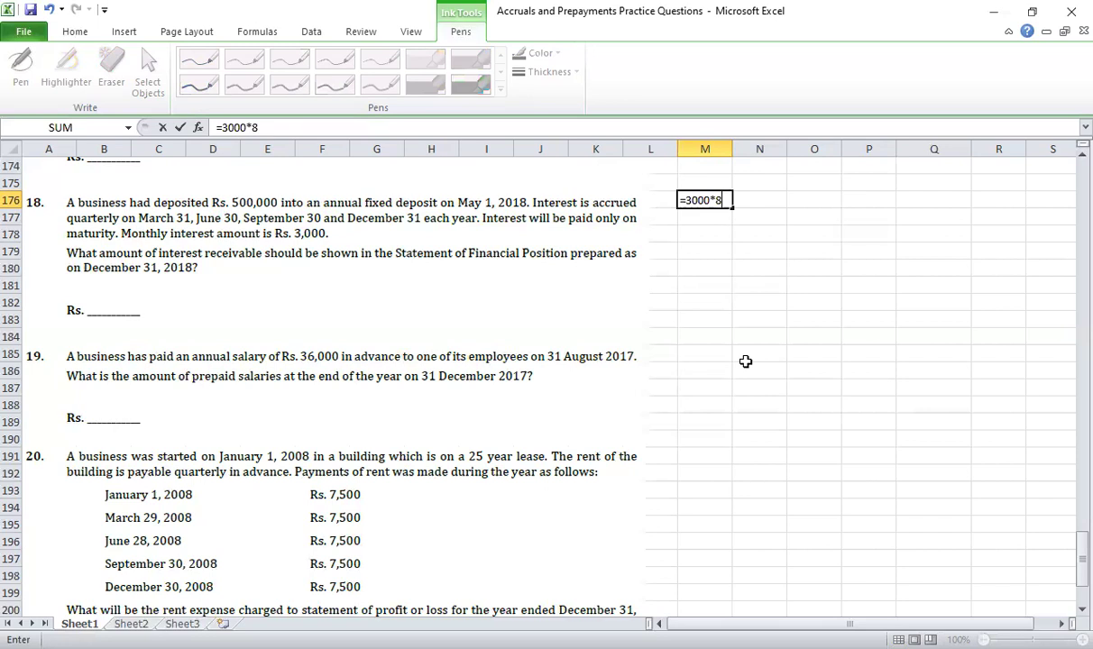
{"action": "key", "text": "Return"}
{"action": "key", "text": "Up"}
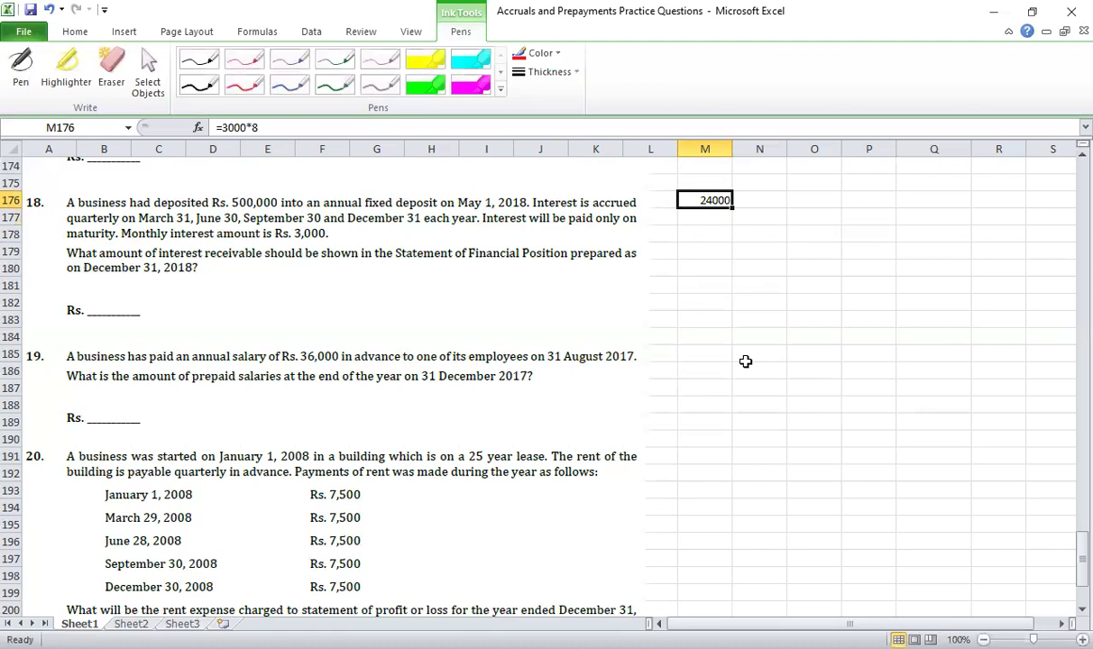
{"action": "key", "text": "F2"}
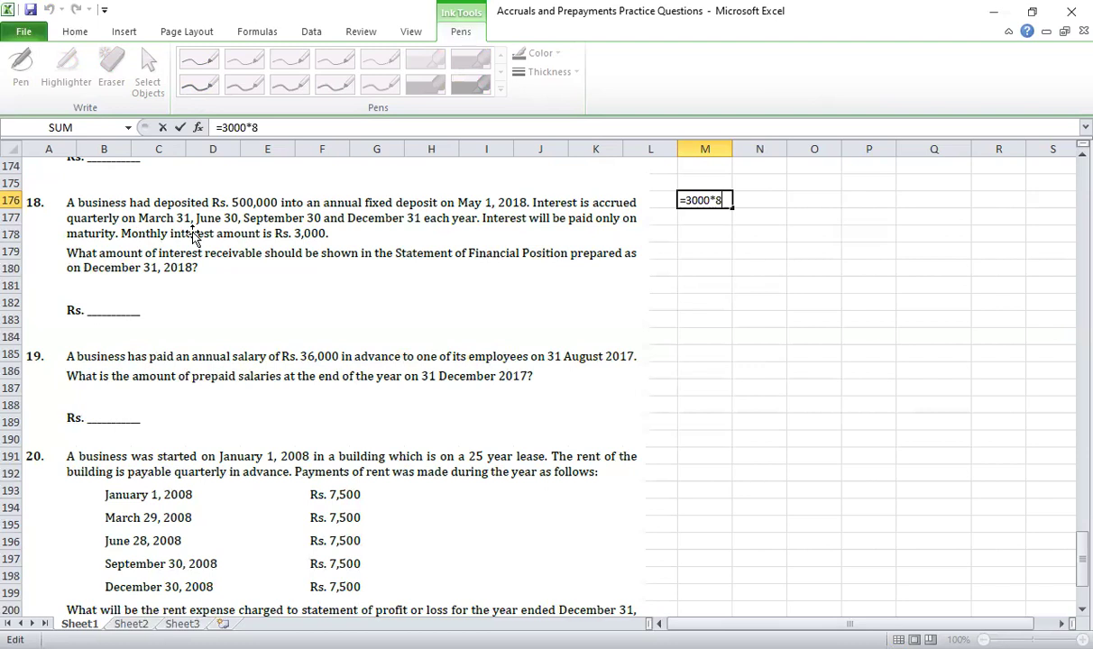
{"action": "key", "text": "Return"}
{"action": "key", "text": "Up"}
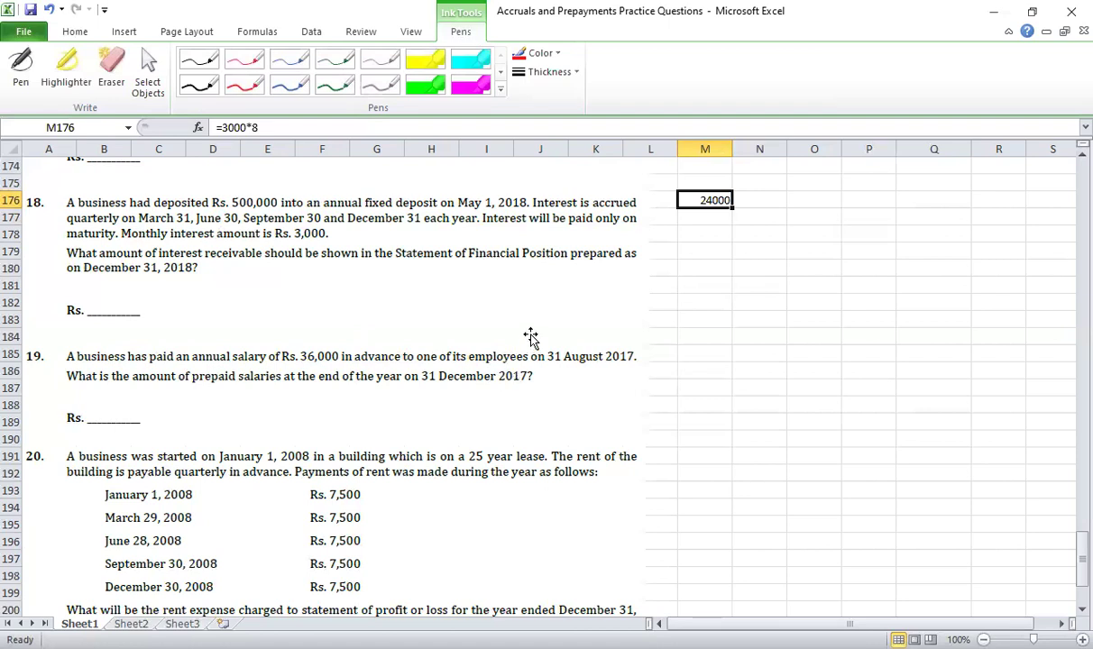
Step: Record the debit line of question 19's payment entry: Advance salary in N185 with 36000 in P185
{"action": "scroll", "coordinate": [530, 336], "scroll_direction": "down", "scroll_amount": 3}
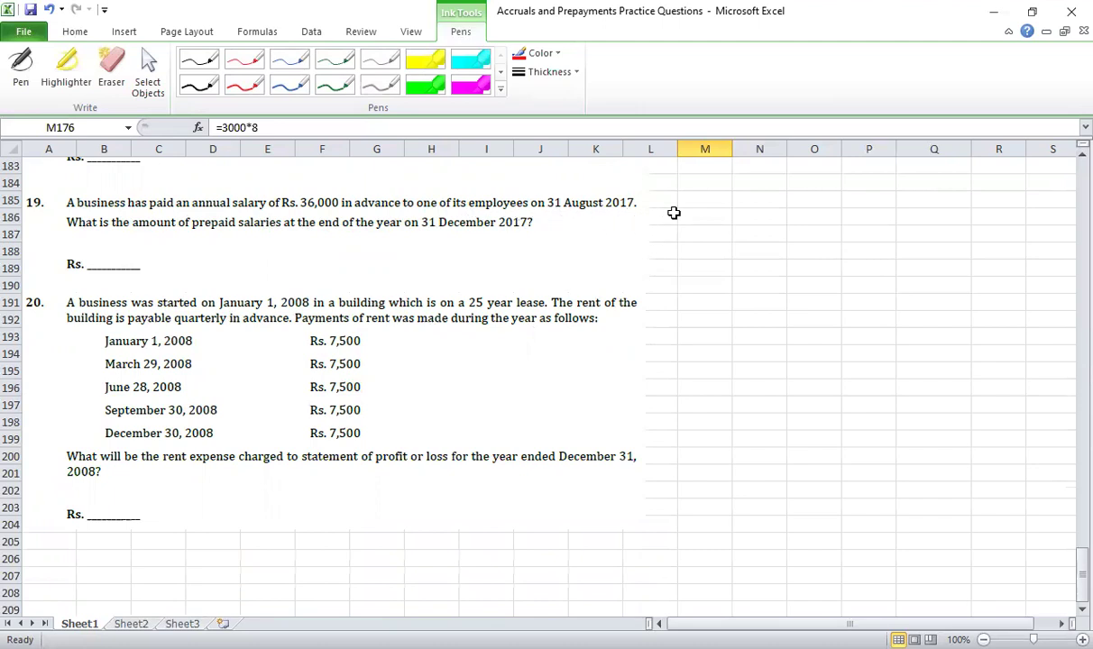
{"action": "left_click", "coordinate": [765, 204]}
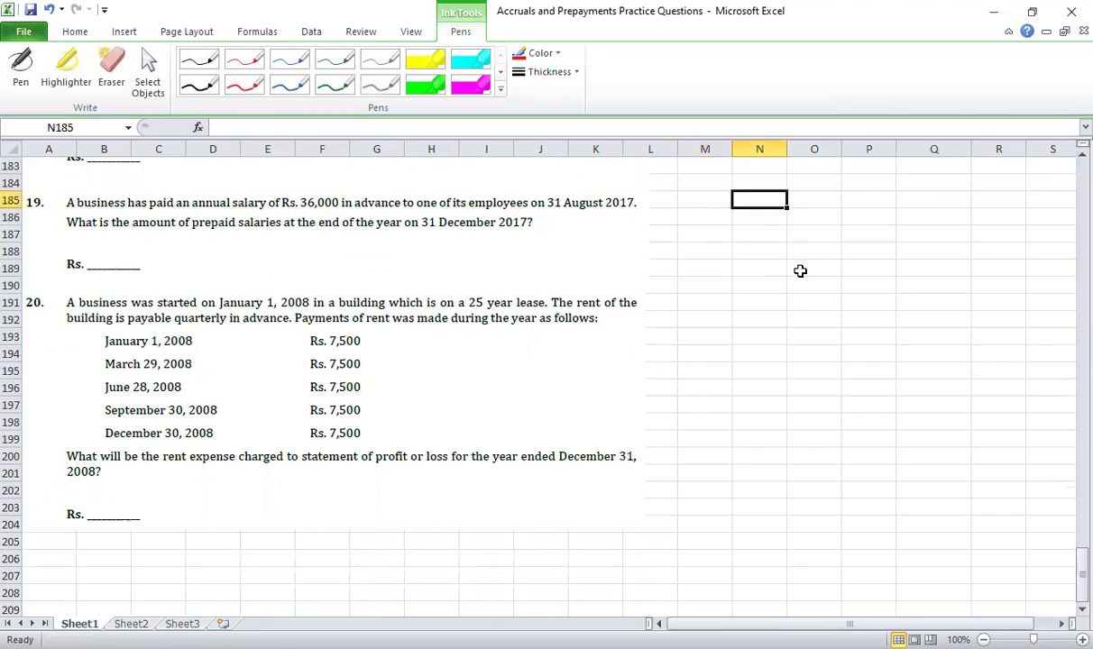
{"action": "type", "text": "Ad"}
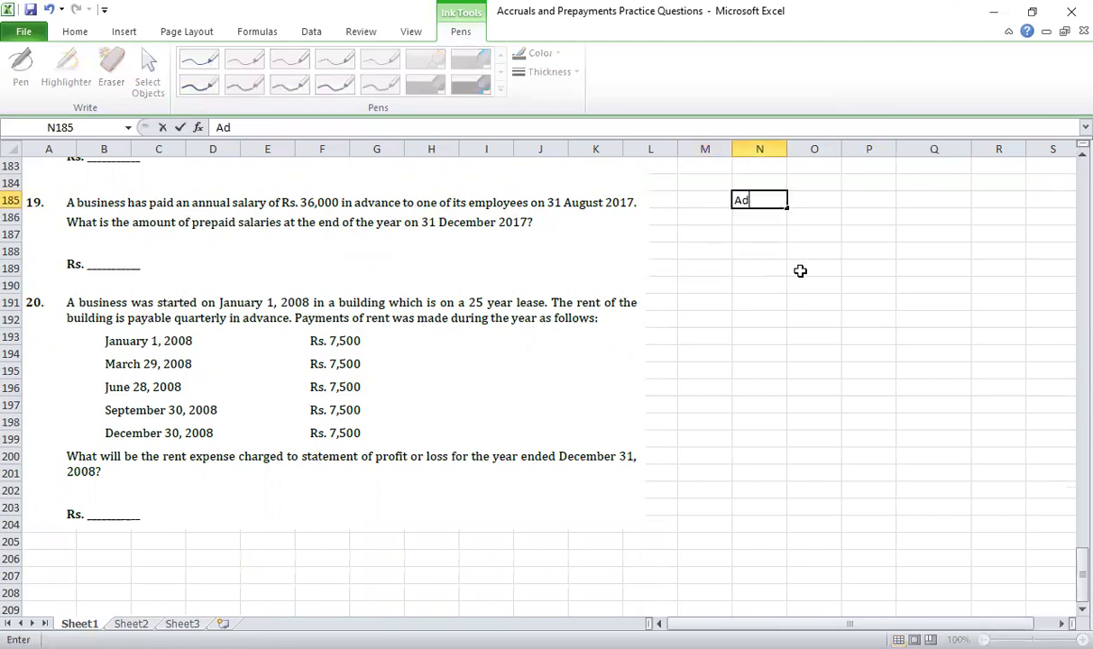
{"action": "type", "text": "vance salay"}
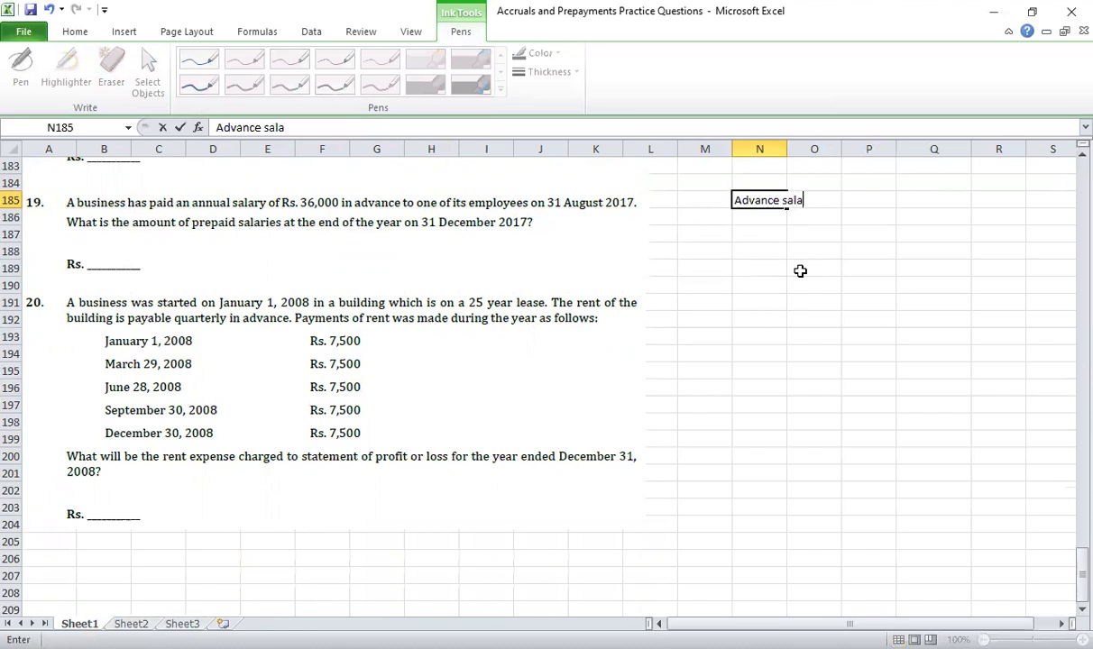
{"action": "key", "text": "BackSpace"}
{"action": "key", "text": "BackSpace"}
{"action": "key", "text": "BackSpace"}
{"action": "key", "text": "BackSpace"}
{"action": "key", "text": "BackSpace"}
{"action": "type", "text": "to em"}
{"action": "key", "text": "BackSpace"}
{"action": "type", "text": "m"}
{"action": "key", "text": "BackSpace"}
{"action": "key", "text": "BackSpace"}
{"action": "key", "text": "BackSpace"}
{"action": "key", "text": "BackSpace"}
{"action": "key", "text": "BackSpace"}
{"action": "type", "text": "salay"}
{"action": "key", "text": "BackSpace"}
{"action": "type", "text": "ry"}
{"action": "key", "text": "Return"}
{"action": "key", "text": "Right"}
{"action": "key", "text": "Up"}
{"action": "key", "text": "Right"}
{"action": "type", "text": "36000"}
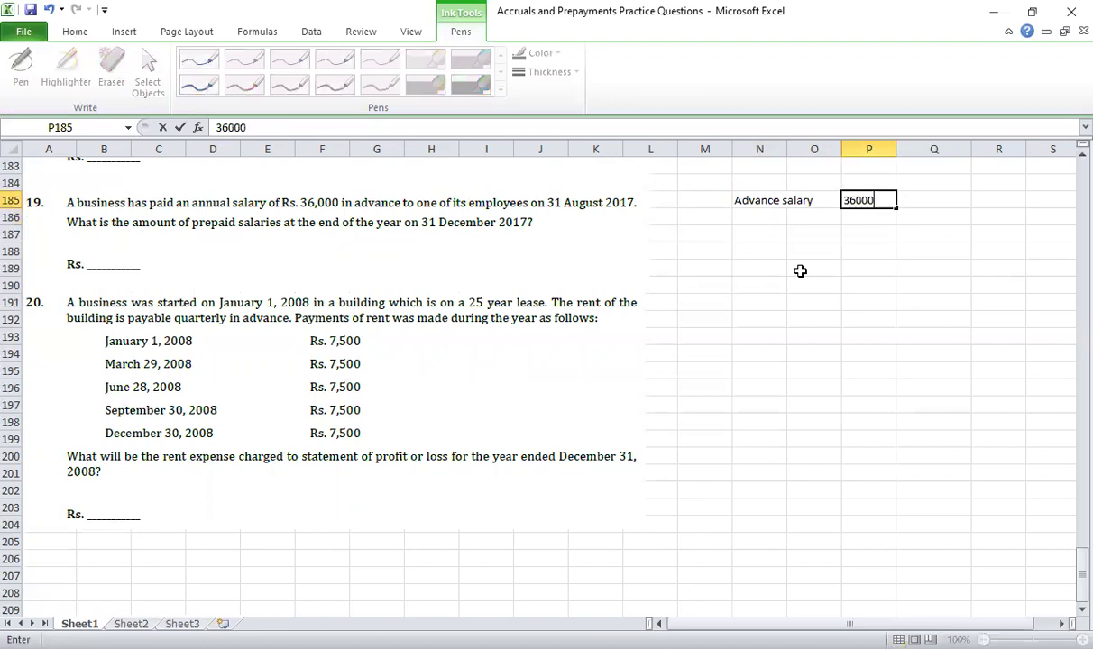
Step: Record the credit line of question 19's payment entry: bank in O186 with 36000 in Q186
{"action": "left_click", "coordinate": [806, 216]}
{"action": "type", "text": "bank"}
{"action": "key", "text": "Right"}
{"action": "key", "text": "Right"}
{"action": "type", "text": "36000"}
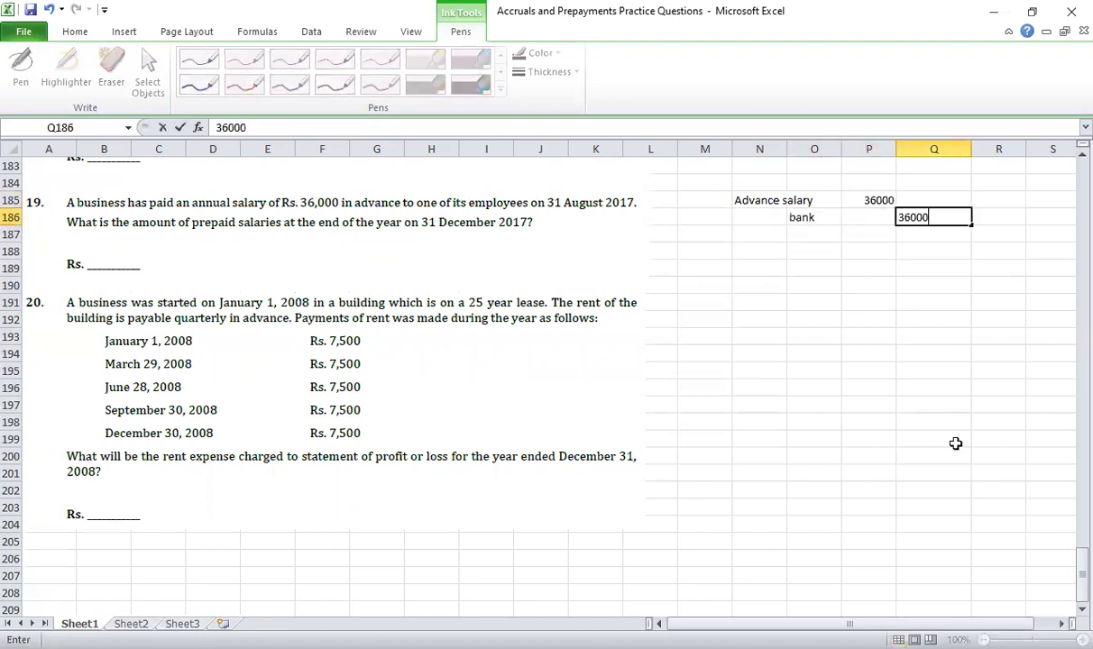
{"action": "key", "text": "Return"}
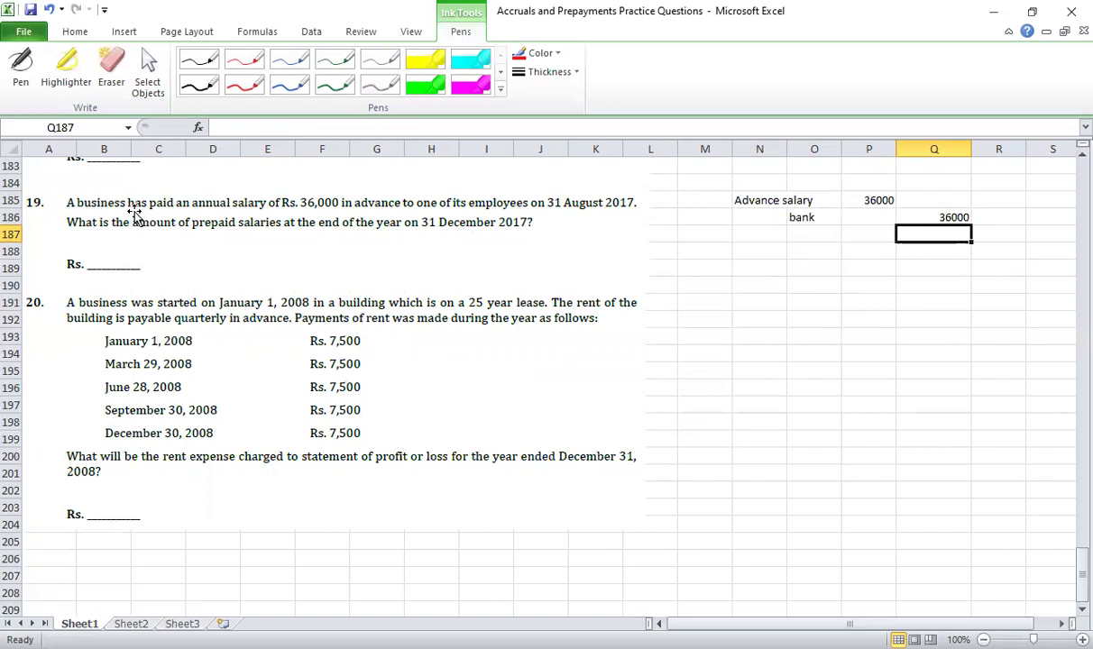
Step: Highlight "an annual salary of Rs. 36,000" in green in question 19, and underline it, the payment date and the prepaid salaries sentence in red
{"action": "left_click", "coordinate": [66, 72]}
{"action": "left_click_drag", "start_coordinate": [180, 209], "coordinate": [339, 203]}
{"action": "left_click", "coordinate": [244, 83]}
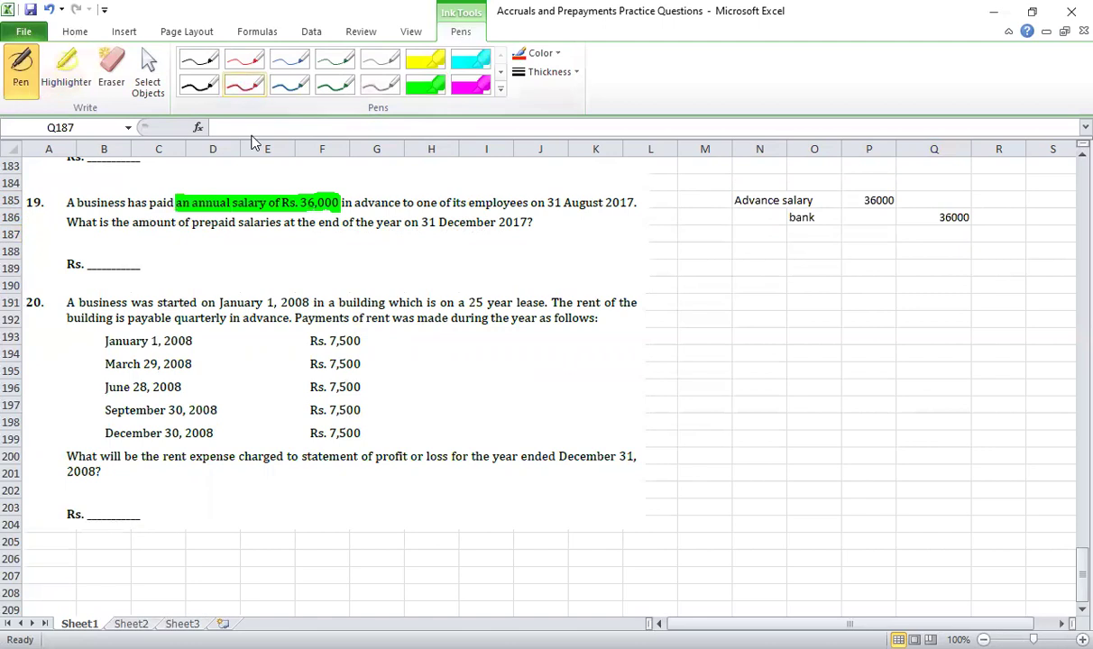
{"action": "left_click_drag", "start_coordinate": [184, 208], "coordinate": [315, 208]}
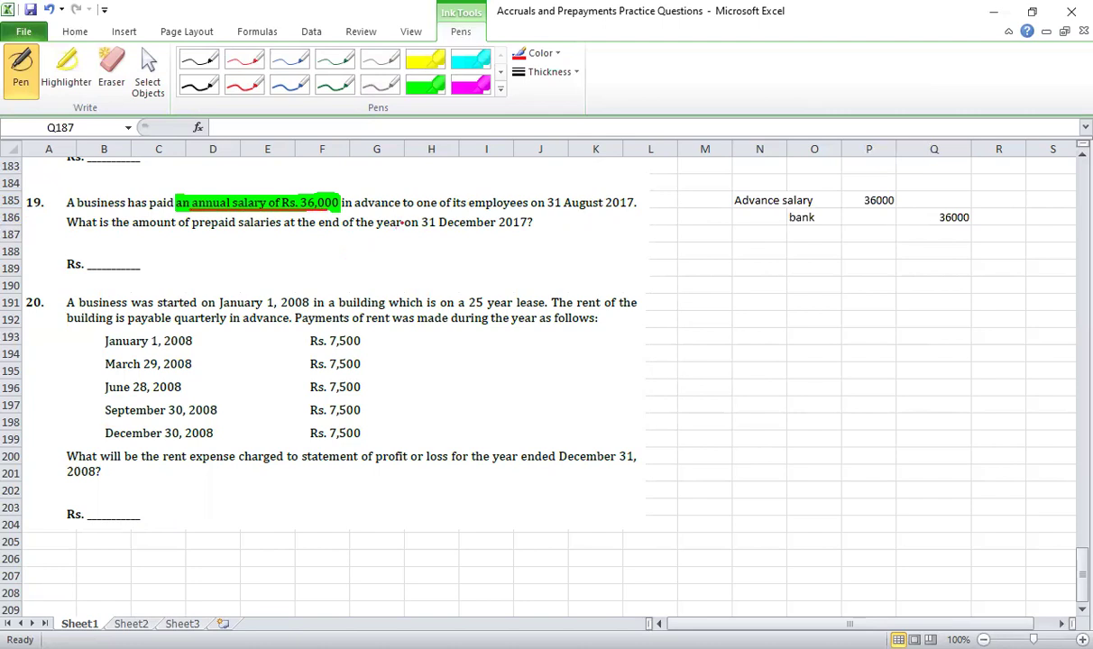
{"action": "left_click_drag", "start_coordinate": [535, 204], "coordinate": [640, 217]}
{"action": "left_click_drag", "start_coordinate": [69, 227], "coordinate": [518, 225]}
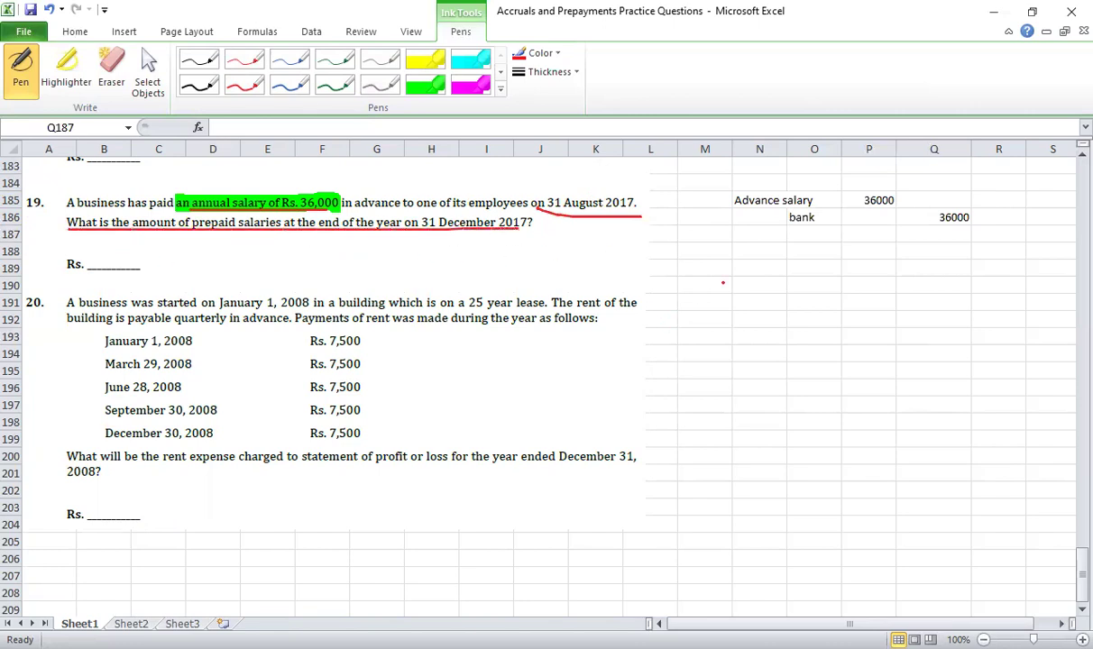
{"action": "key", "text": "Escape"}
Step: Calculate the monthly salary for question 19 in M187 with =36000/12
{"action": "left_click", "coordinate": [696, 236]}
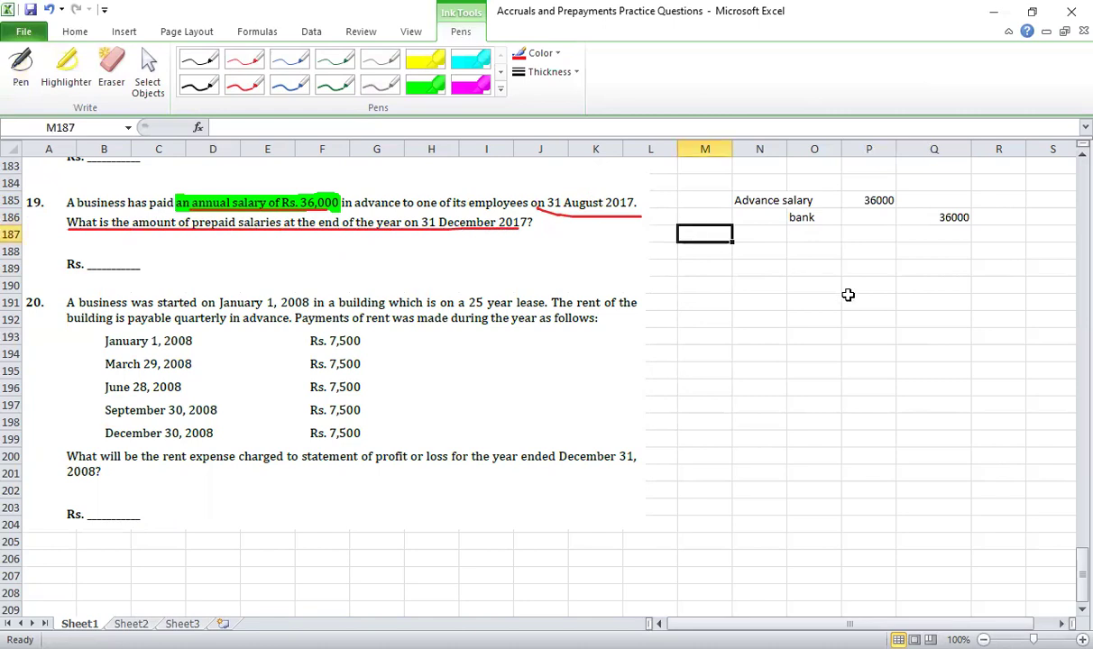
{"action": "type", "text": "=36000/12"}
{"action": "key", "text": "Return"}
{"action": "key", "text": "Up"}
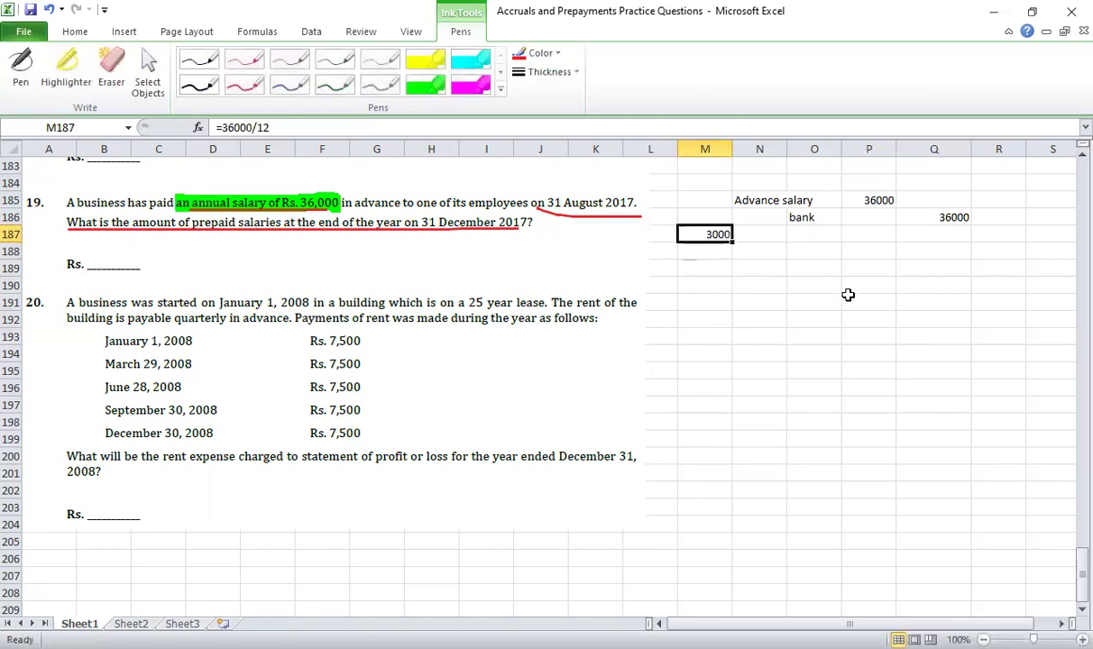
Step: Review the payment entry and label the adjusting entry's debit line Salary exp in N187
{"action": "left_click_drag", "start_coordinate": [778, 202], "coordinate": [923, 221]}
{"action": "left_click", "coordinate": [760, 237]}
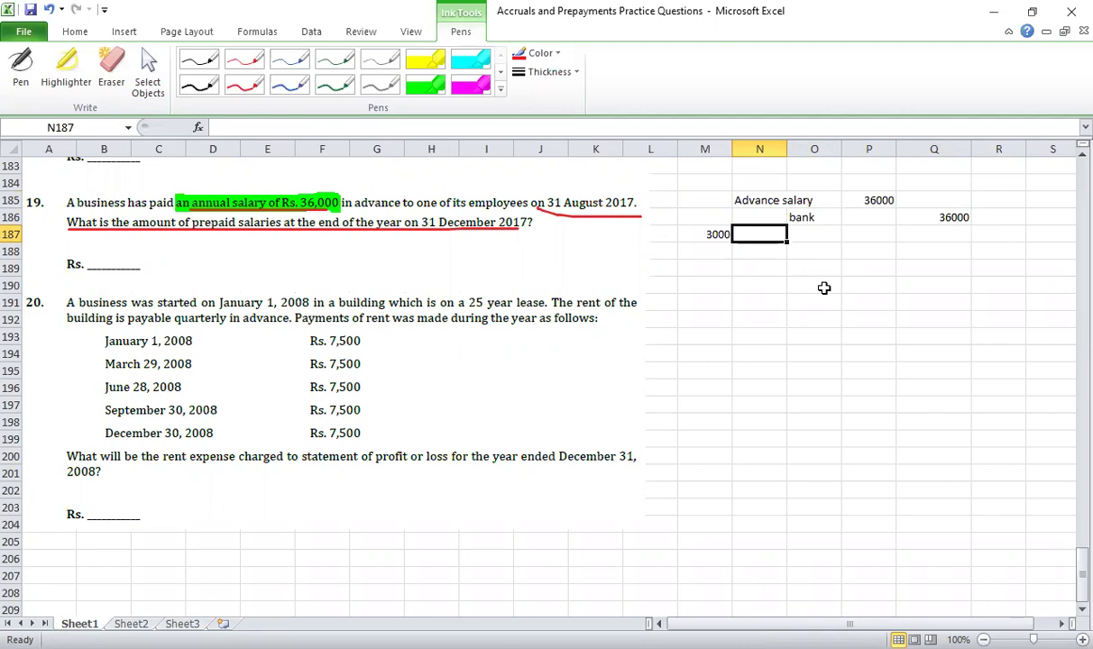
{"action": "type", "text": "Salary exp"}
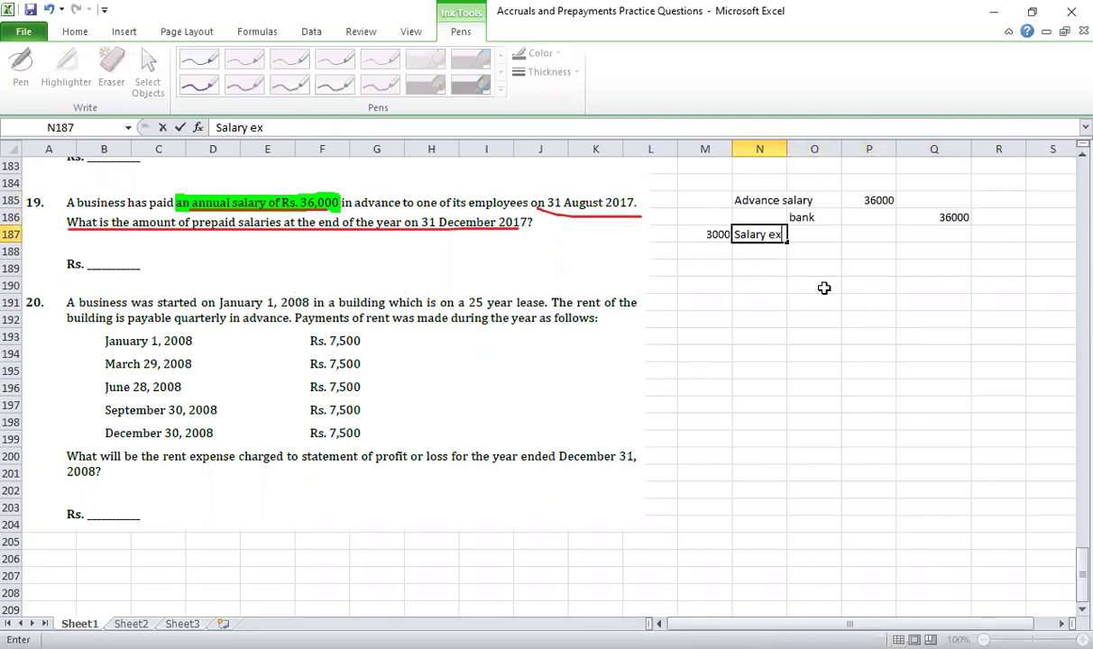
{"action": "key", "text": "Return"}
{"action": "key", "text": "Right"}
{"action": "key", "text": "Right"}
{"action": "key", "text": "Up"}
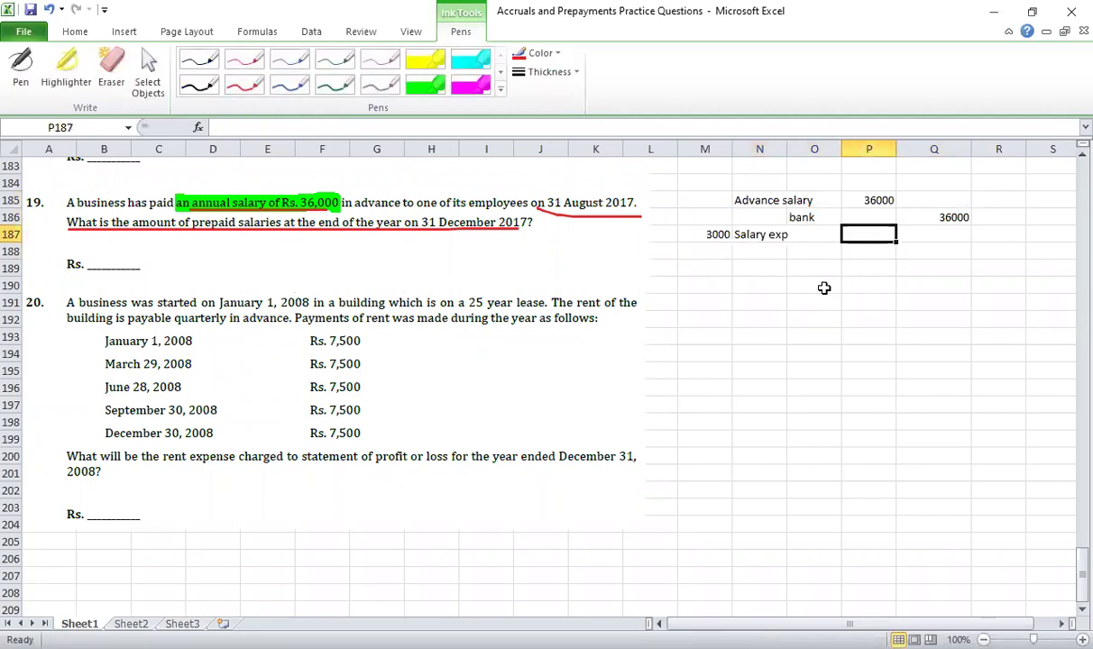
Step: Replace the adjusting entry's debit label in N187 with profit and loss
{"action": "left_click", "coordinate": [774, 236]}
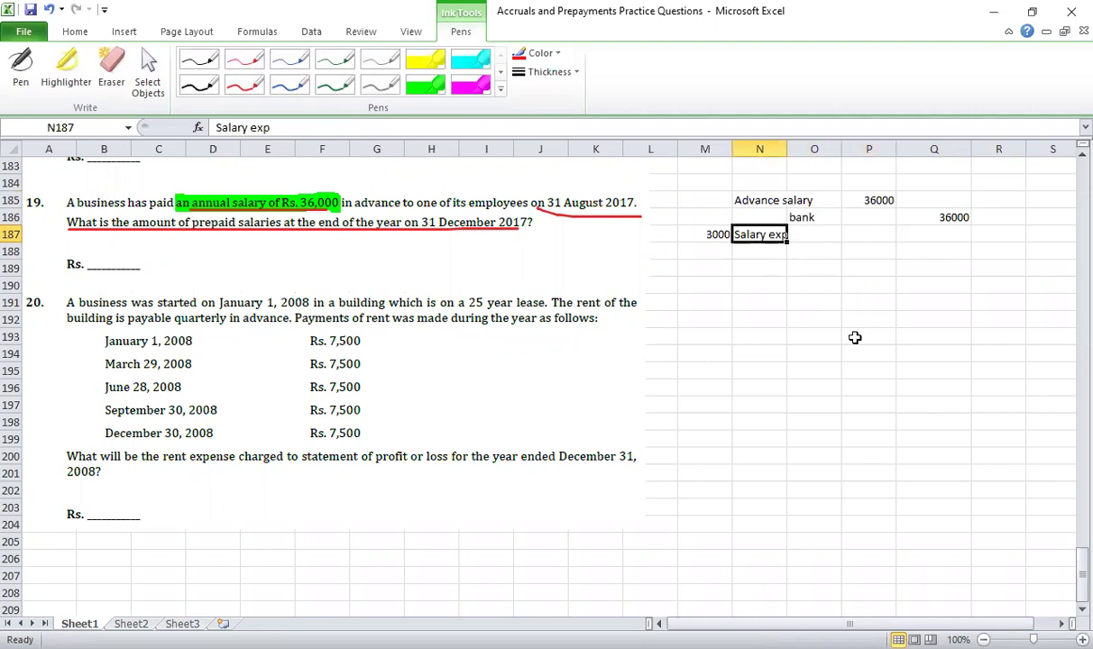
{"action": "type", "text": "profit and loss"}
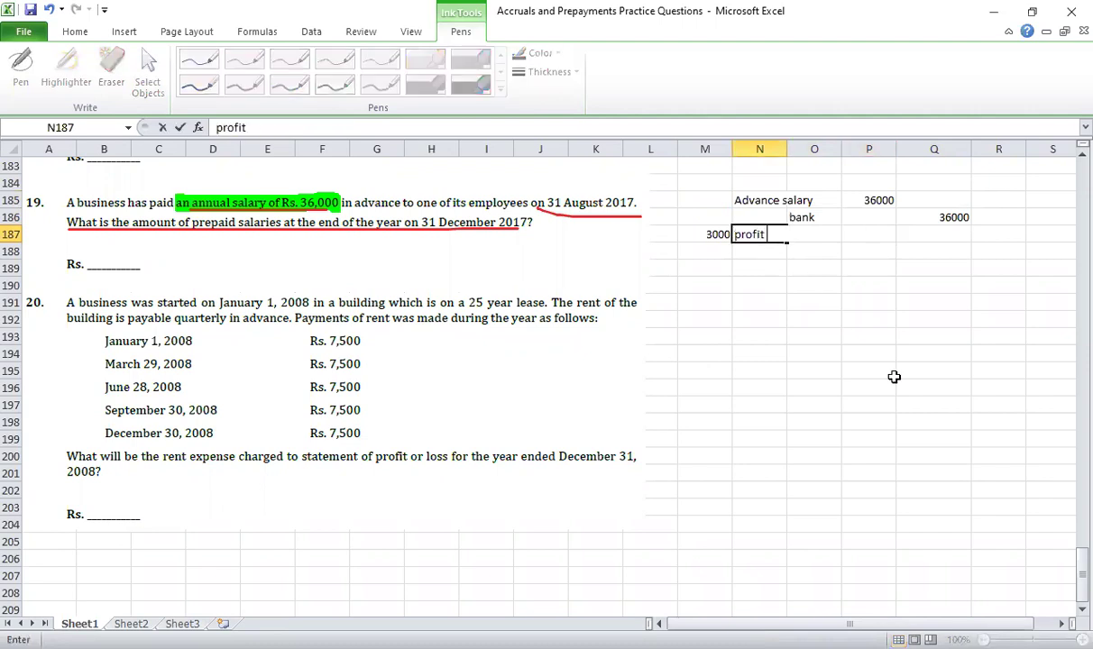
{"action": "key", "text": "Right"}
{"action": "key", "text": "Right"}
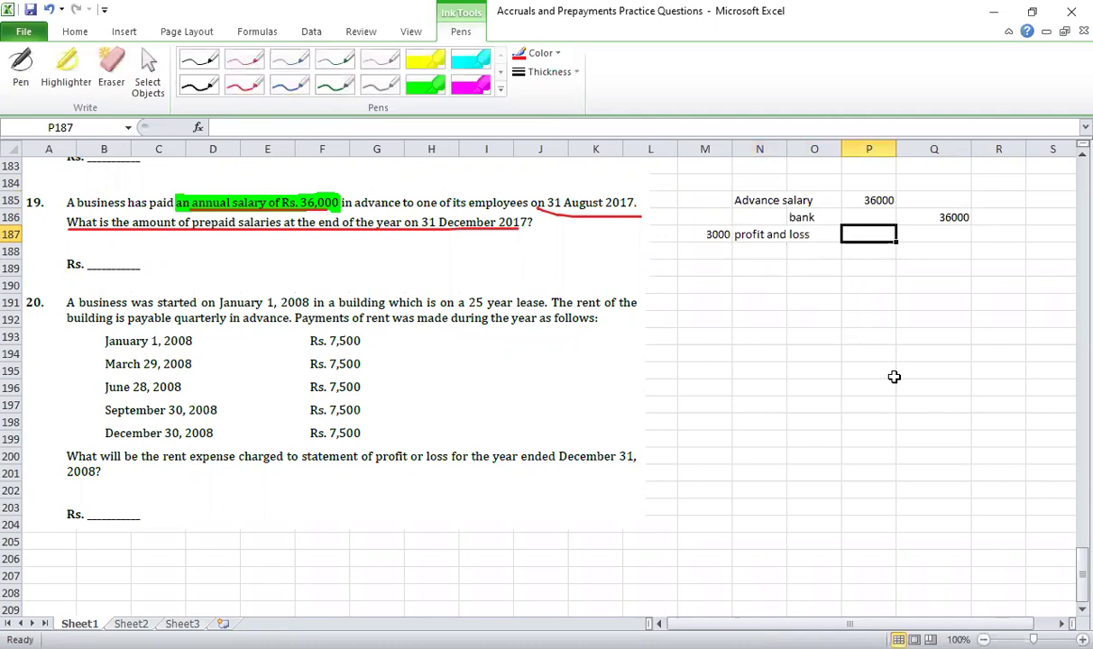
Step: Calculate the four months' salary expense in P187 with =4*3000 and check the formula
{"action": "type", "text": "=4*"}
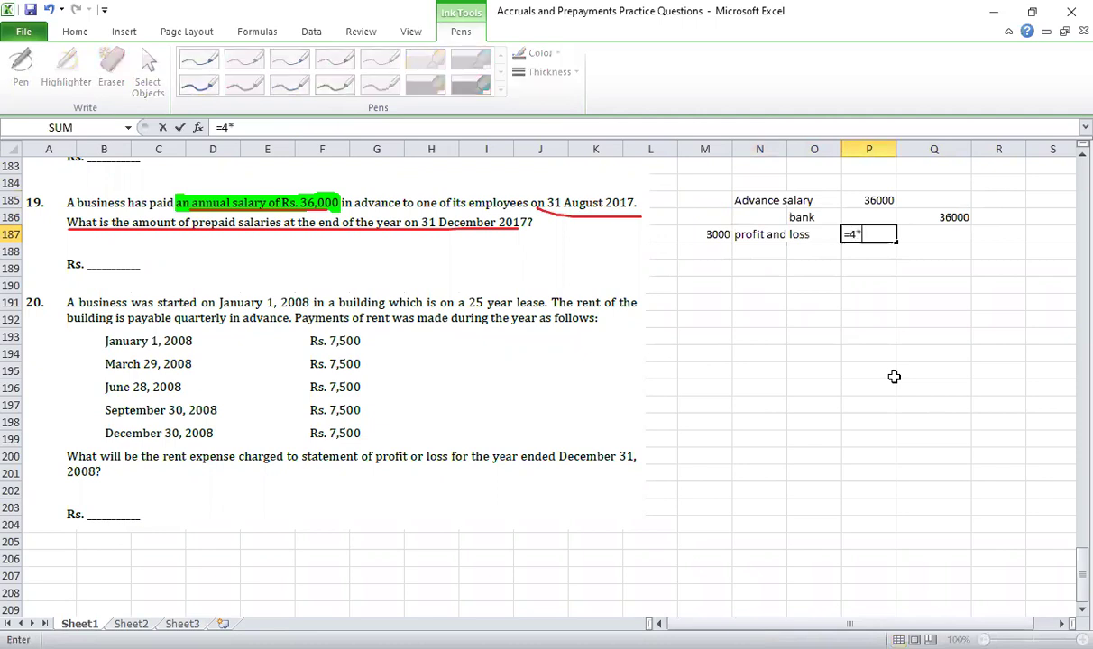
{"action": "type", "text": "3000"}
{"action": "key", "text": "ctrl+Return"}
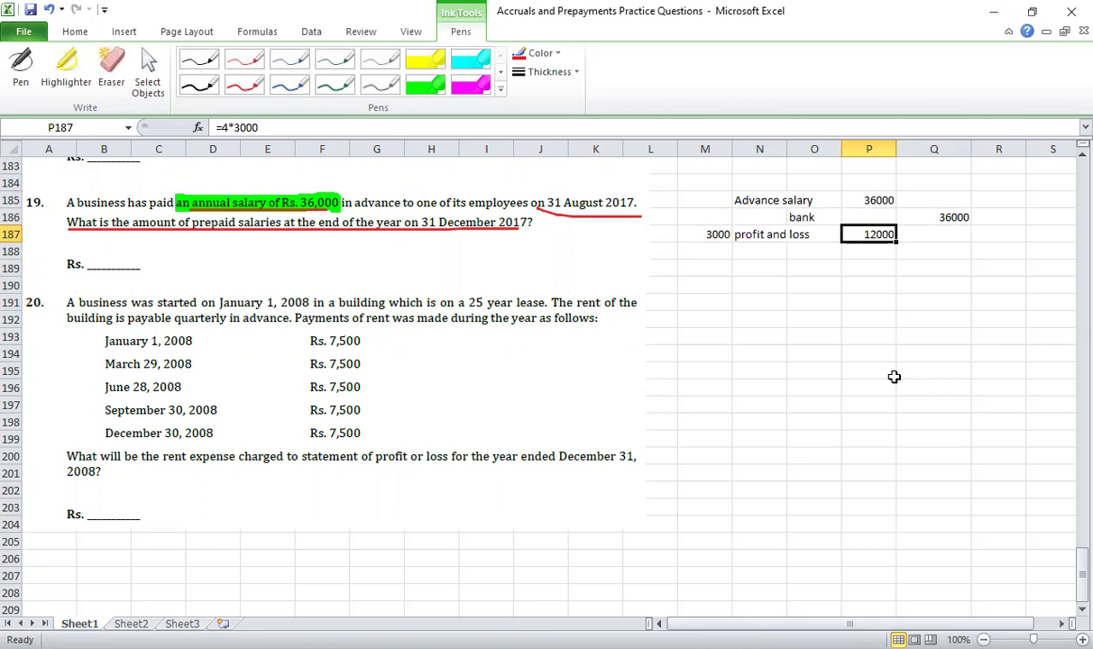
{"action": "left_click_drag", "start_coordinate": [762, 235], "coordinate": [862, 239]}
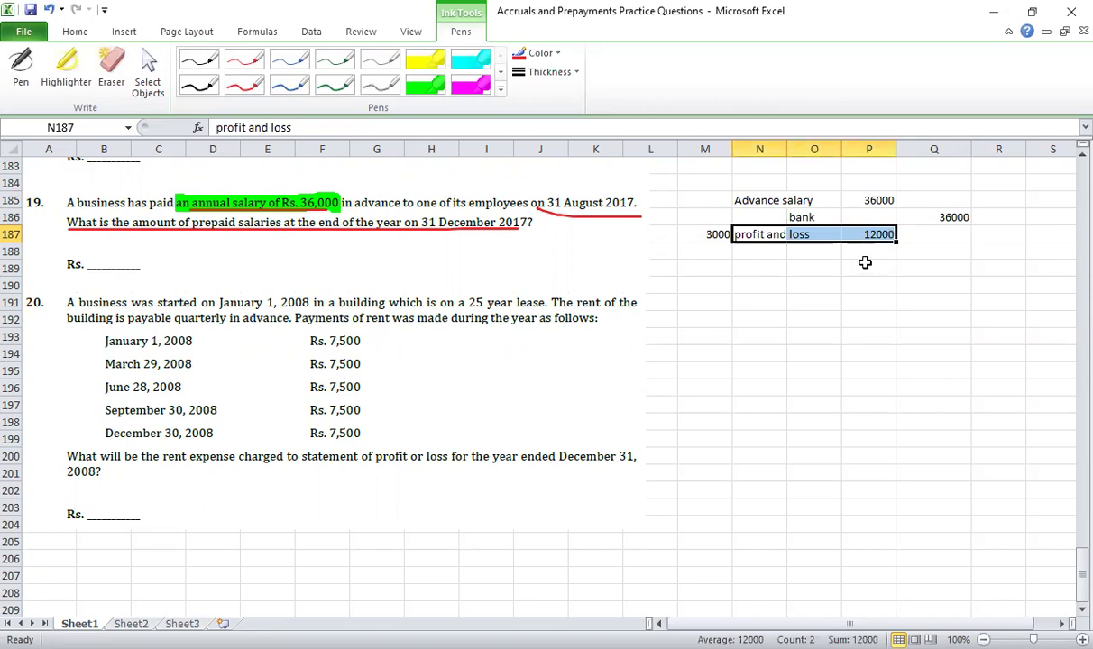
{"action": "key", "text": "F2"}
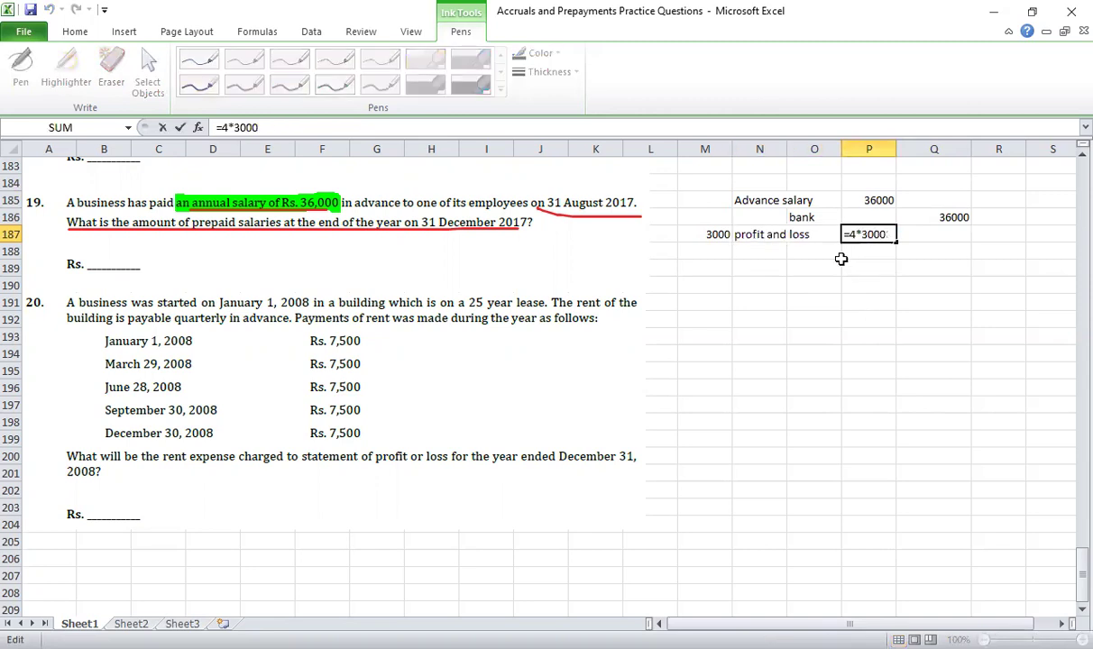
Step: Add the adjusting entry's credit line with advance salary in O188 and its amount in Q188 linked to P187
{"action": "left_click", "coordinate": [798, 250]}
{"action": "type", "text": "advance "}
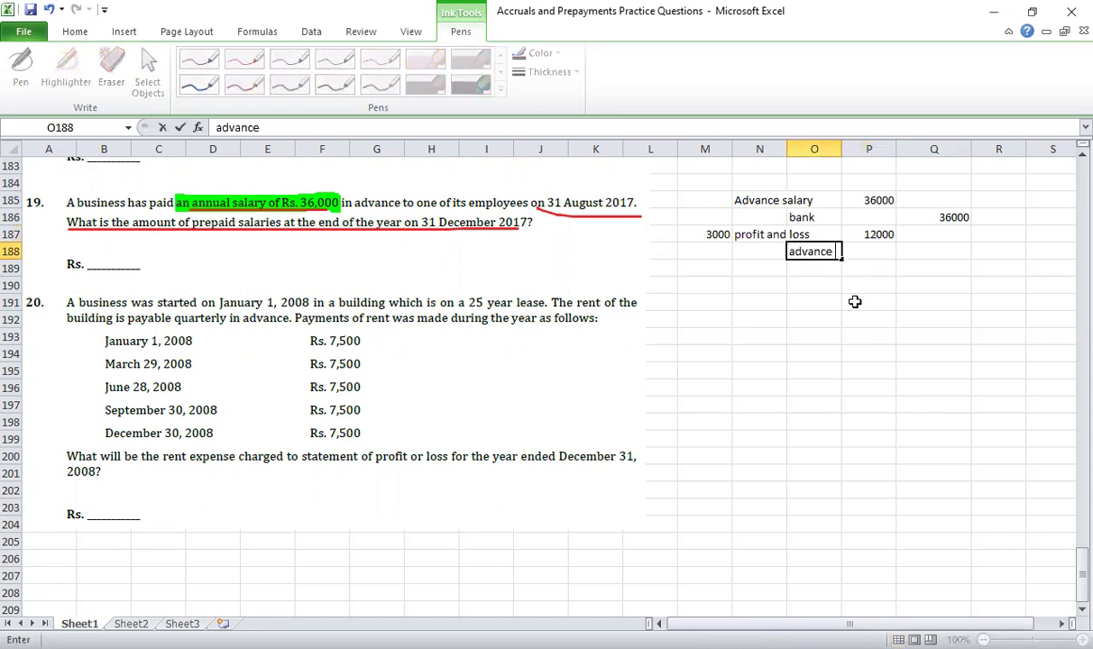
{"action": "type", "text": "salary"}
{"action": "key", "text": "Tab"}
{"action": "key", "text": "Tab"}
{"action": "type", "text": "="}
{"action": "left_click", "coordinate": [868, 218]}
{"action": "left_click", "coordinate": [868, 234]}
{"action": "key", "text": "Return"}
Step: Calculate question 19's remaining prepaid salary in P191 with =P185-Q188
{"action": "left_click", "coordinate": [862, 300]}
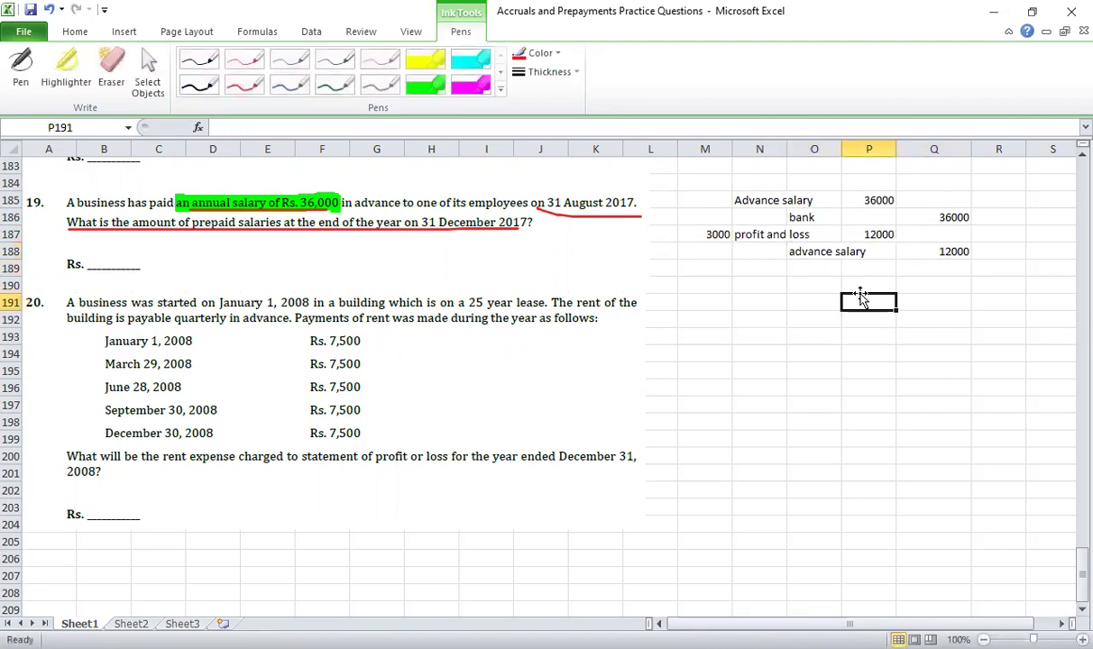
{"action": "type", "text": "=P185-"}
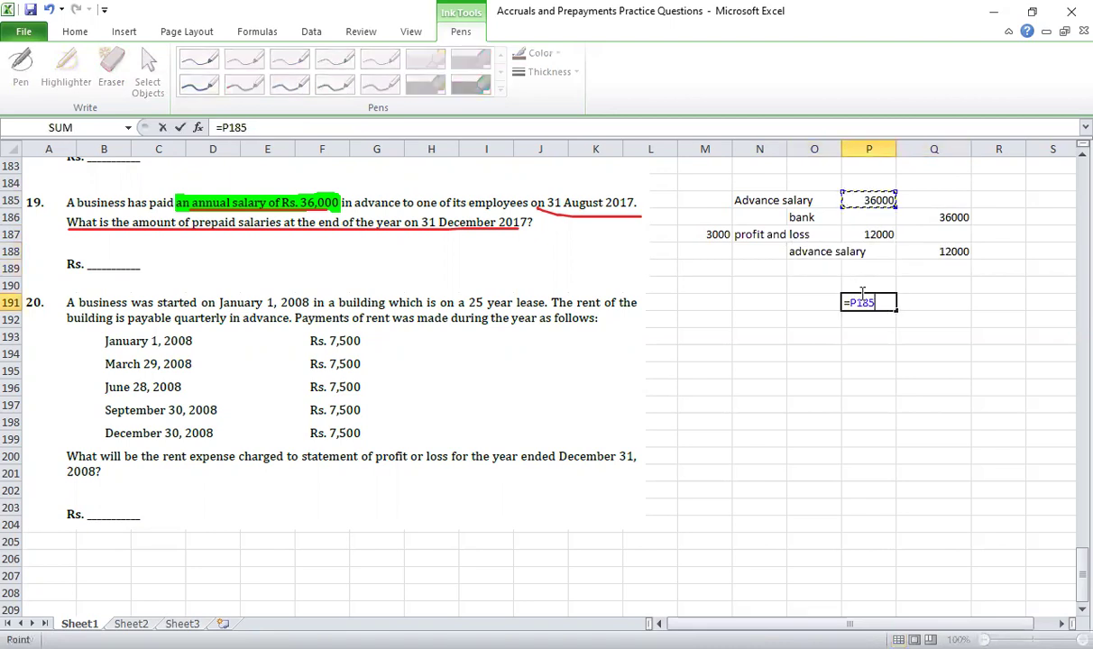
{"action": "left_click", "coordinate": [937, 248]}
{"action": "key", "text": "Return"}
{"action": "left_click", "coordinate": [861, 302]}
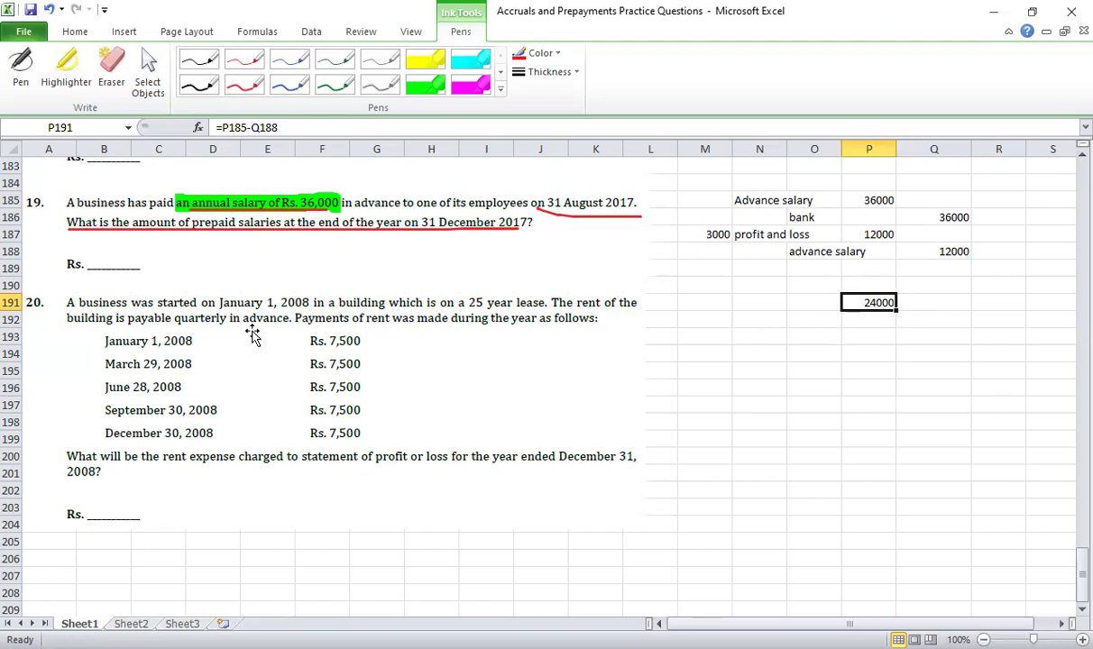
Step: Highlight "quarterly in advance" in question 20 in green, and mark January 1, 2008 and "rent expense" with red pen lines
{"action": "left_click", "coordinate": [425, 83]}
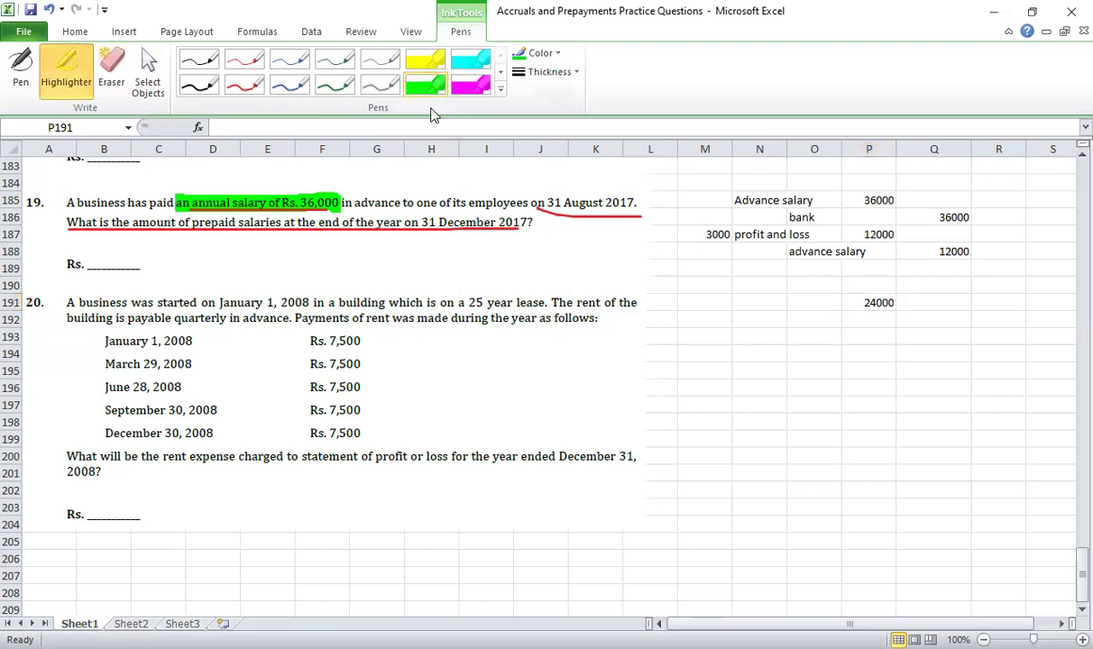
{"action": "left_click_drag", "start_coordinate": [178, 317], "coordinate": [290, 317]}
{"action": "left_click", "coordinate": [236, 84]}
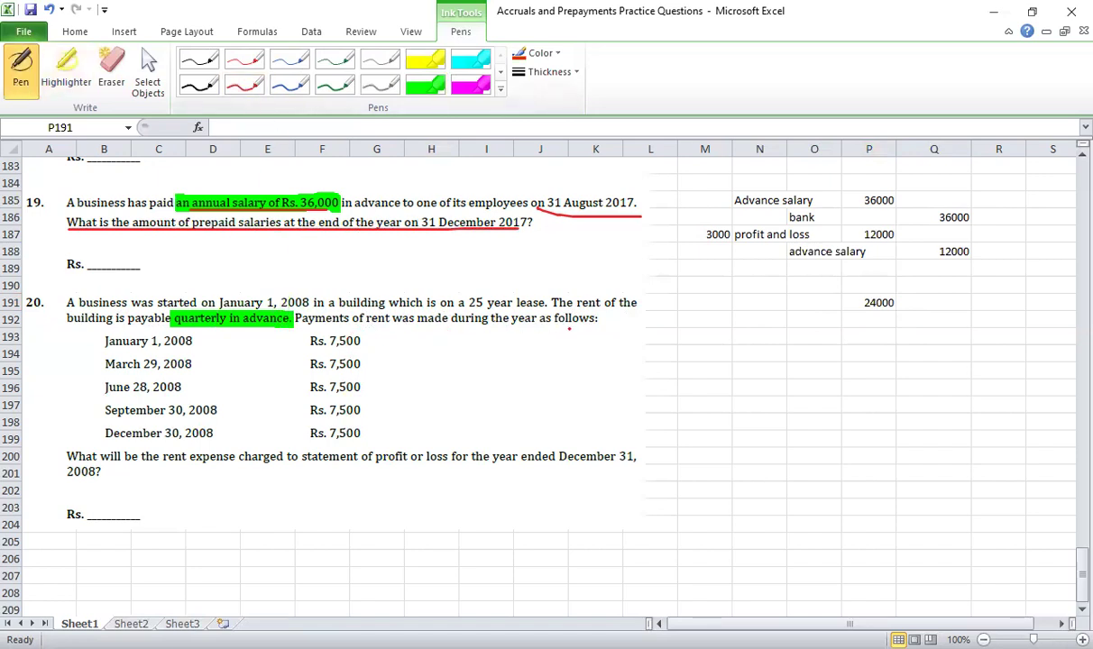
{"action": "left_click_drag", "start_coordinate": [84, 344], "coordinate": [97, 344]}
{"action": "left_click_drag", "start_coordinate": [163, 473], "coordinate": [231, 473]}
Step: Box question 20's December 30 payment in red, and bracket and mark the first four Rs. 7,500 payments as a separate group
{"action": "mouse_move", "coordinate": [275, 423]}
{"action": "left_mouse_down"}
{"action": "mouse_move", "coordinate": [386, 440]}
{"action": "mouse_move", "coordinate": [293, 447]}
{"action": "mouse_move", "coordinate": [279, 423]}
{"action": "left_mouse_up"}
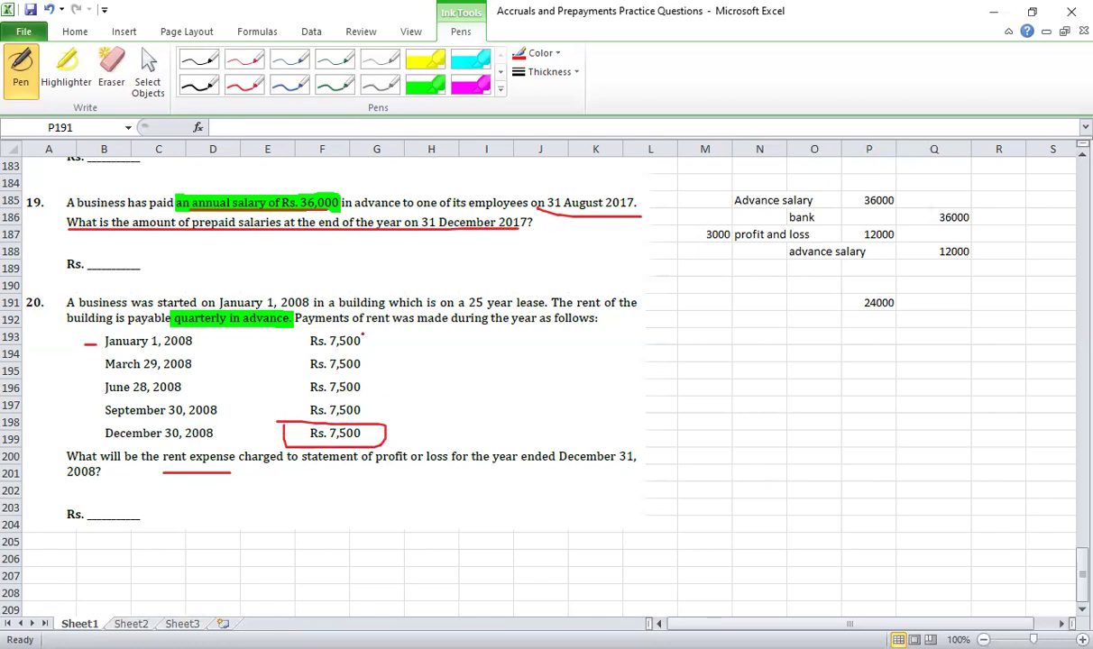
{"action": "mouse_move", "coordinate": [362, 335]}
{"action": "left_mouse_down"}
{"action": "mouse_move", "coordinate": [390, 417]}
{"action": "mouse_move", "coordinate": [368, 422]}
{"action": "left_mouse_up"}
{"action": "left_click_drag", "start_coordinate": [364, 342], "coordinate": [413, 343]}
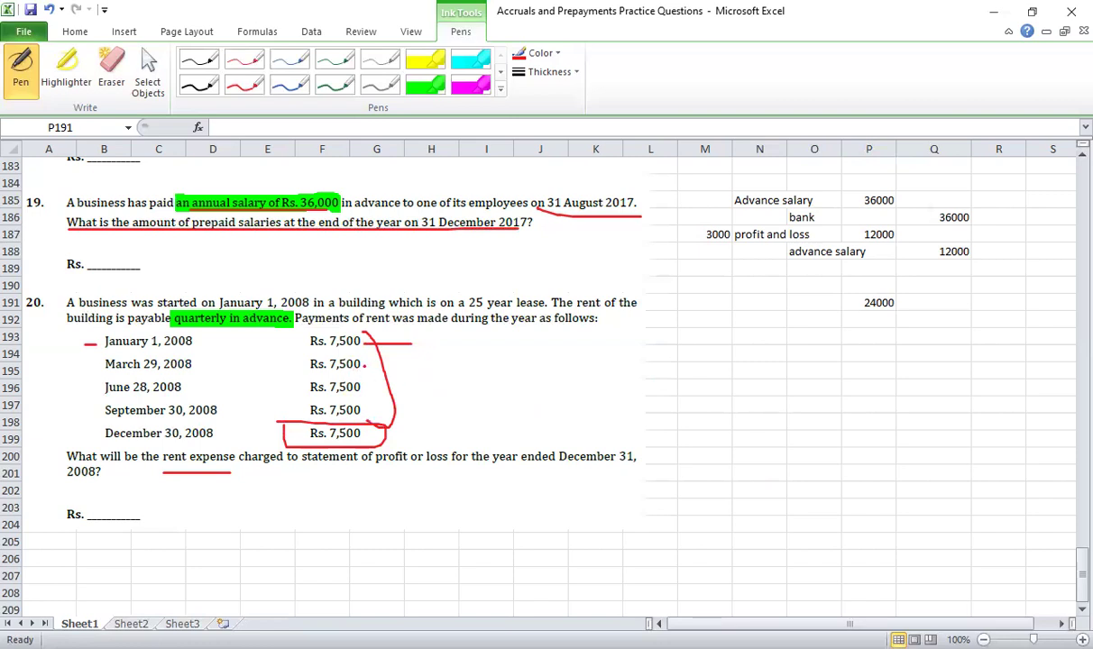
{"action": "mouse_move", "coordinate": [364, 364]}
{"action": "left_mouse_down"}
{"action": "mouse_move", "coordinate": [410, 366]}
{"action": "mouse_move", "coordinate": [424, 415]}
{"action": "mouse_move", "coordinate": [471, 379]}
{"action": "mouse_move", "coordinate": [424, 334]}
{"action": "mouse_move", "coordinate": [424, 370]}
{"action": "left_mouse_up"}
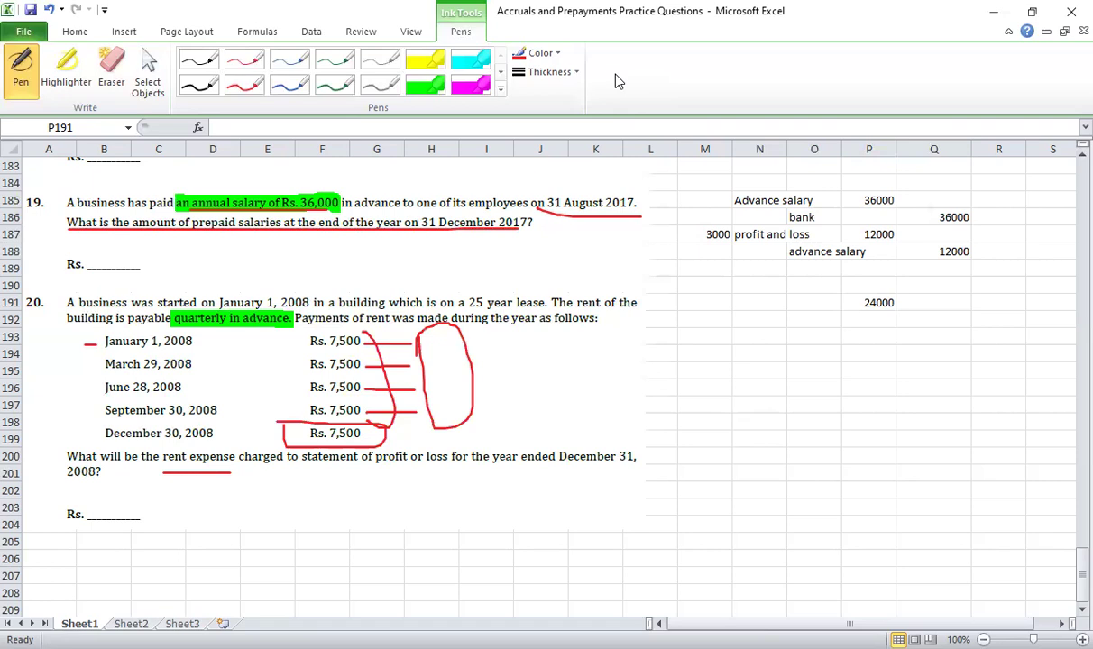
{"action": "key", "text": "Escape"}
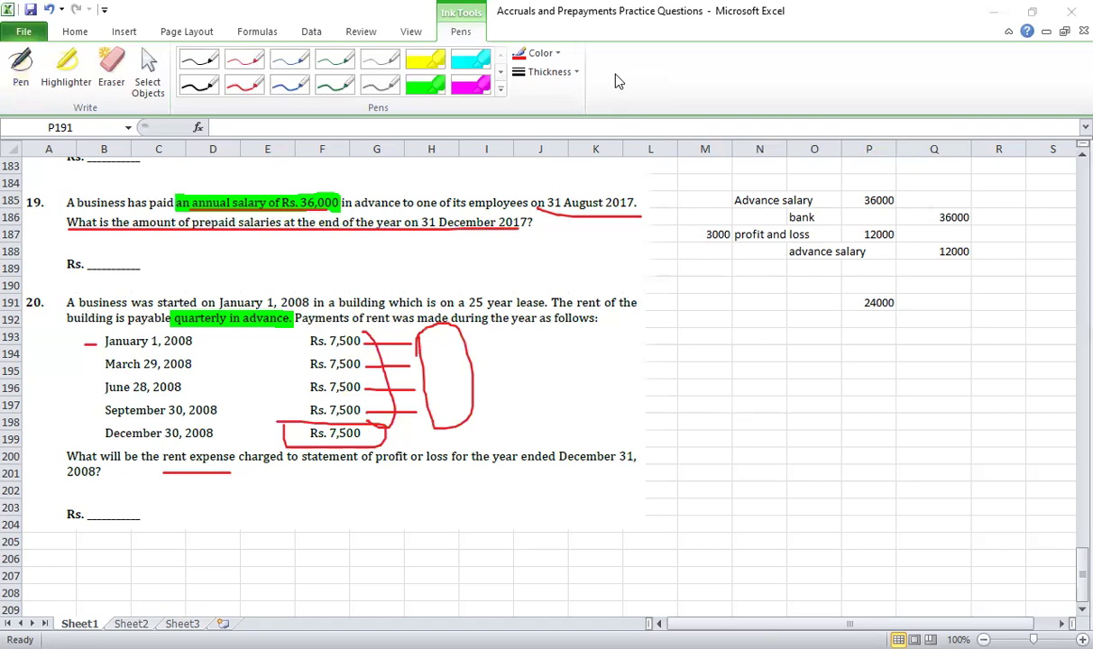